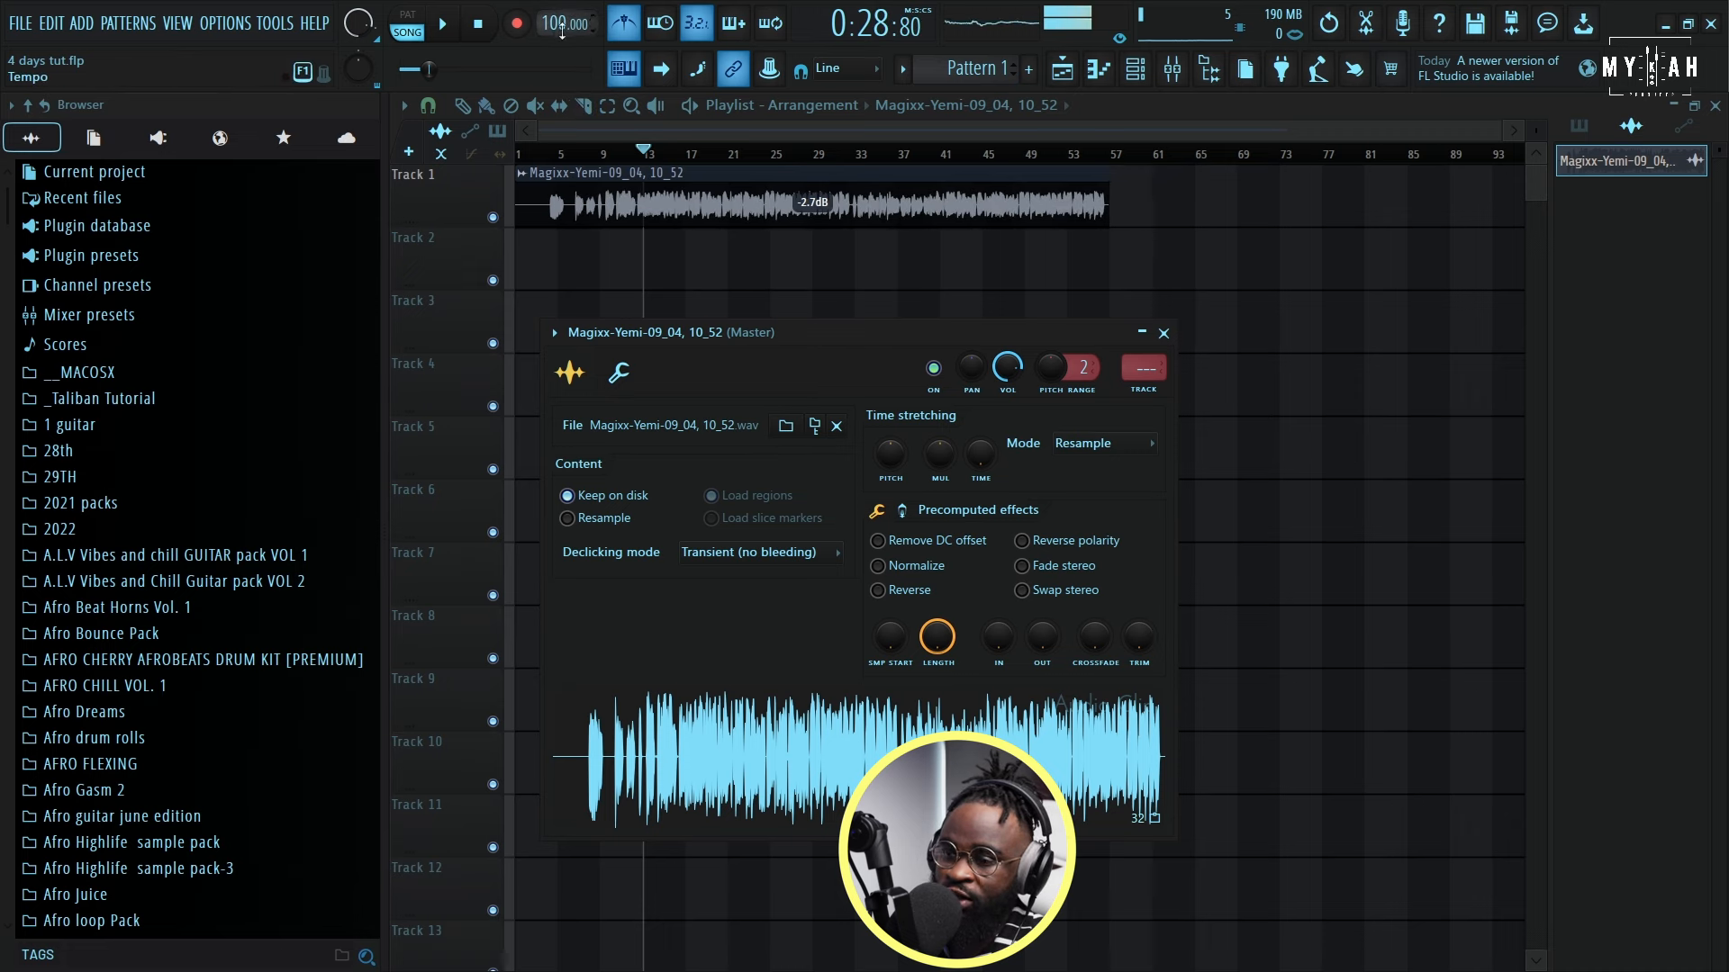
Step: Route the vocal clip to mixer track 2 and insert Fruity Parametric EQ 2 in its first slot with a low cut on band 1
left_click(1154, 386)
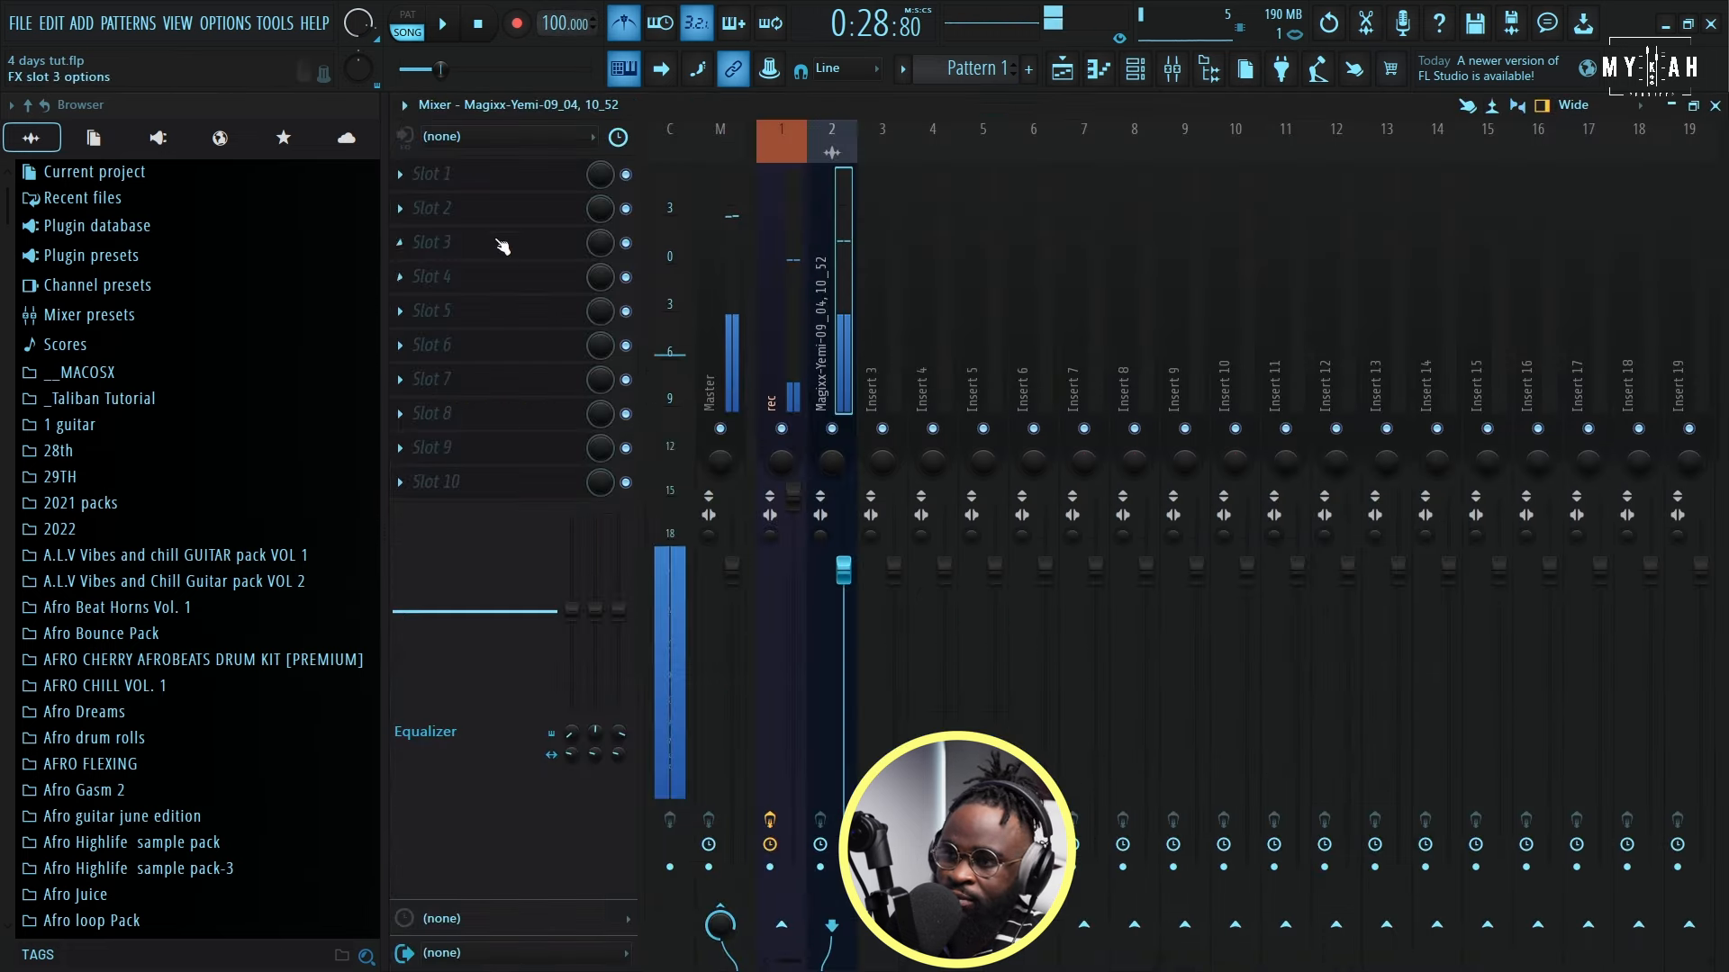
left_click(461, 164)
left_click(1125, 570)
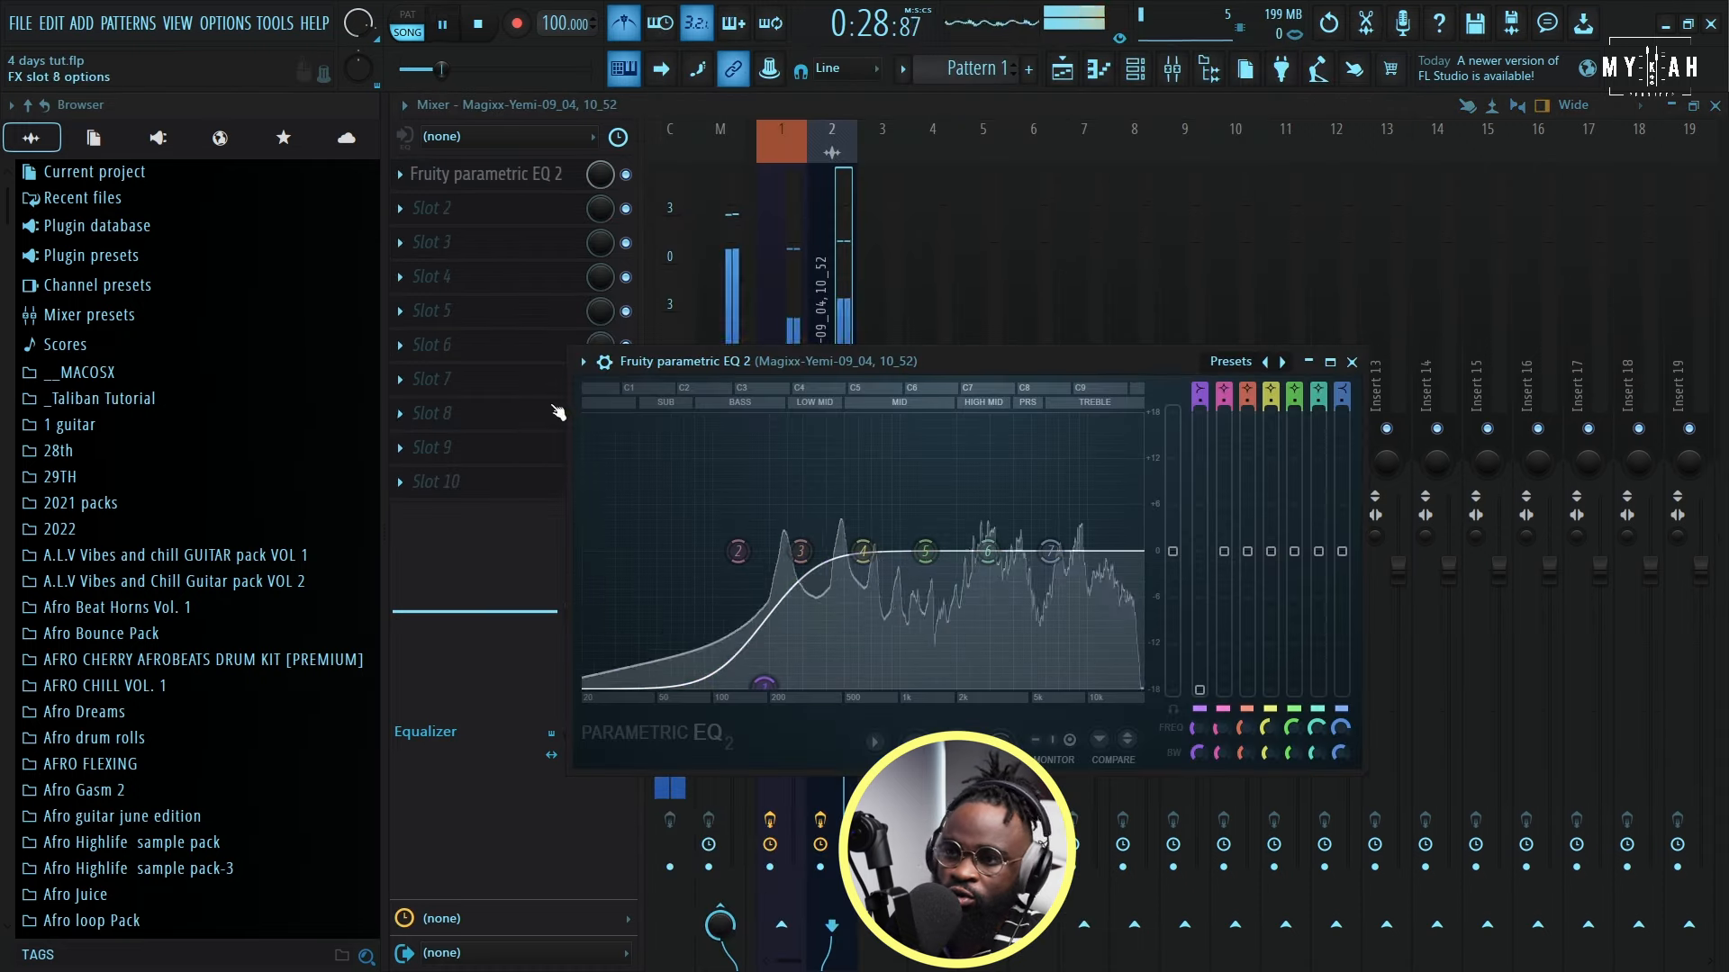
Step: Add Poor Plate to the second effect slot of the vocal's mixer track and adjust its wet level during playback
left_click(433, 208)
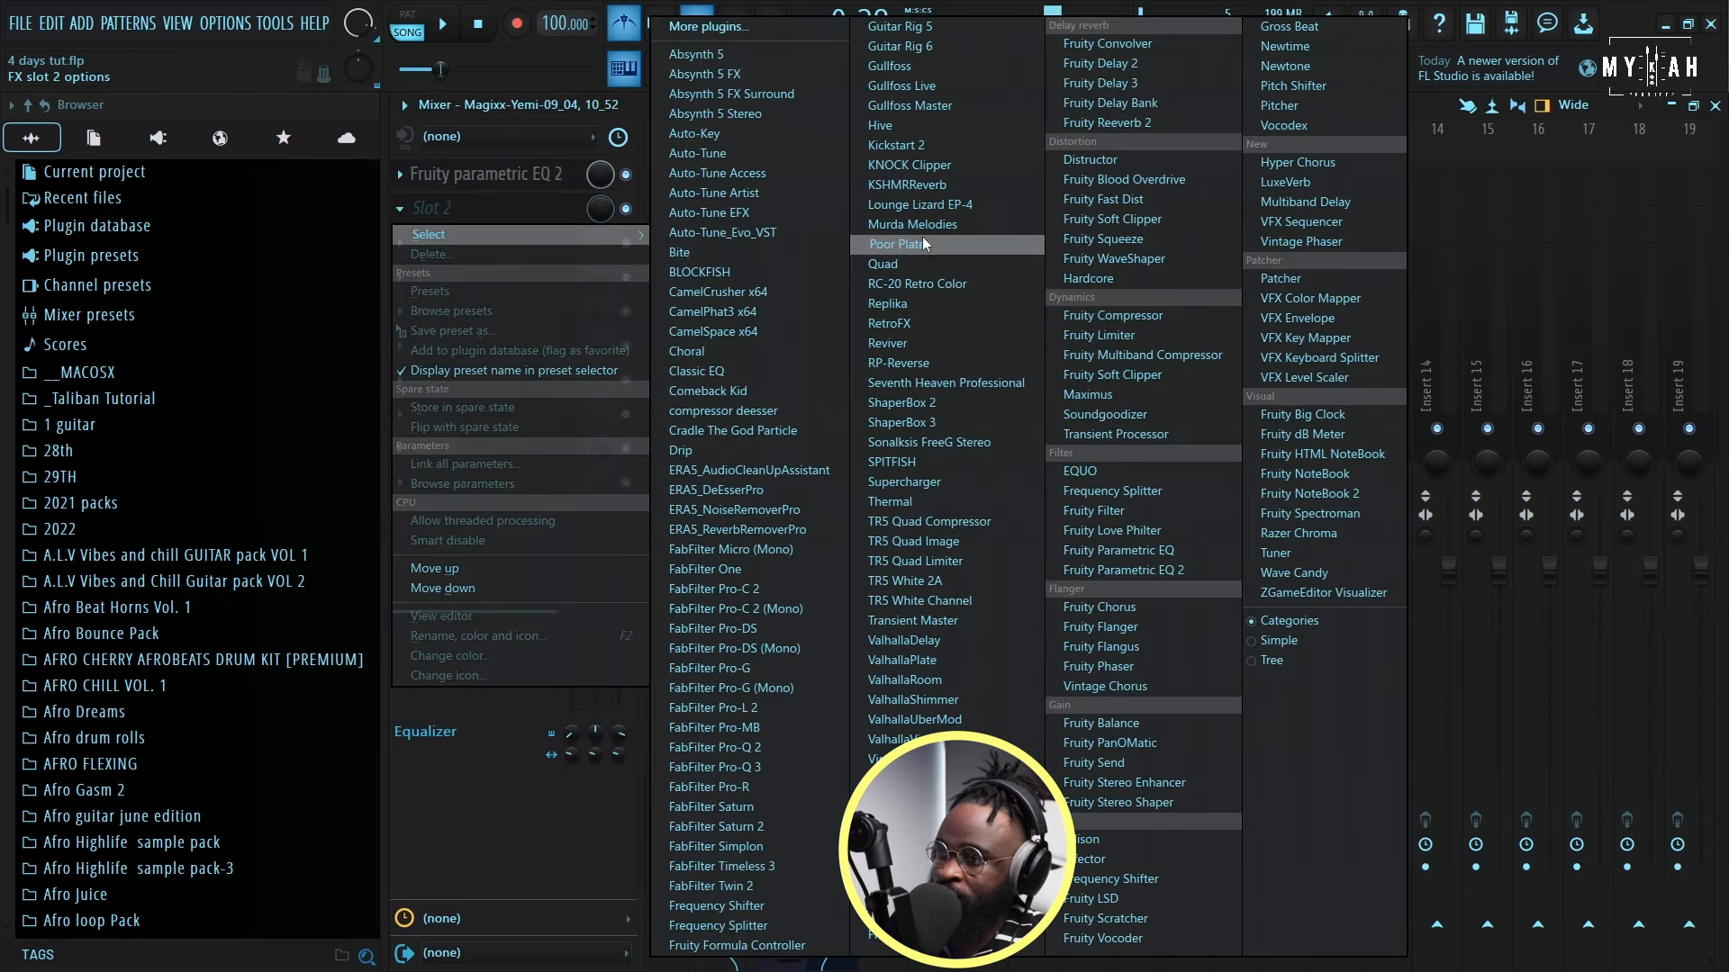
left_click(891, 244)
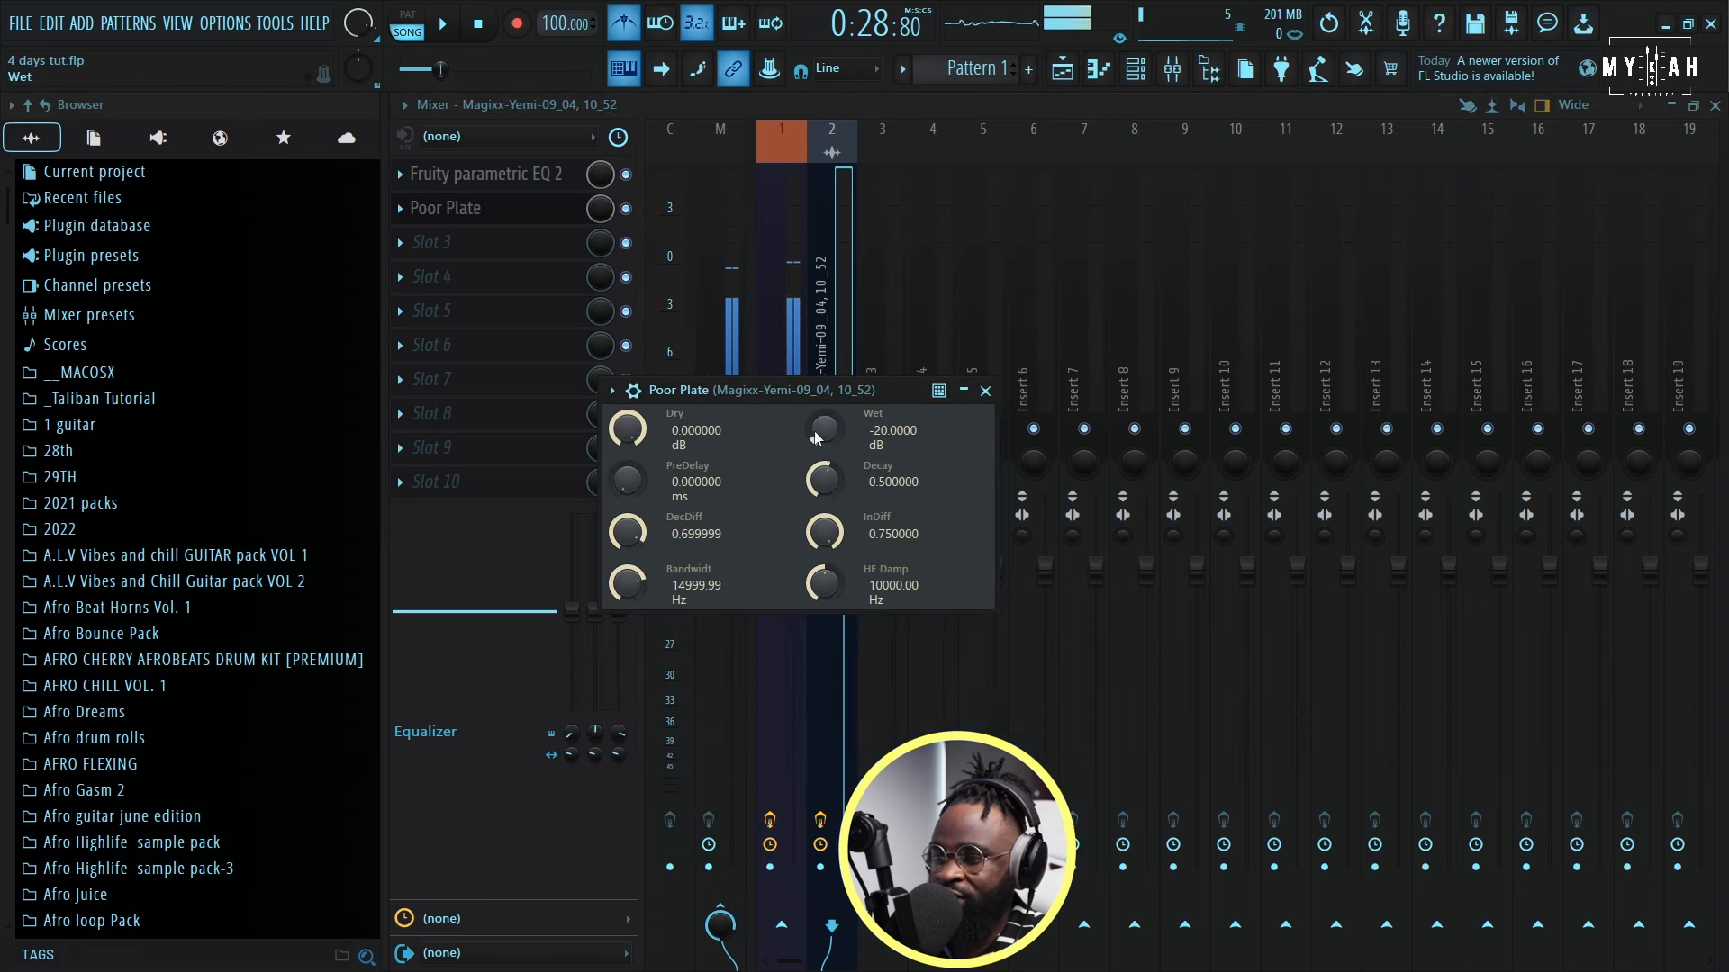
key("space")
left_click_drag(804, 440, 804, 423)
Step: Play back the processed vocal in the playlist and review the full length of the clip on Track 1
left_click(1063, 69)
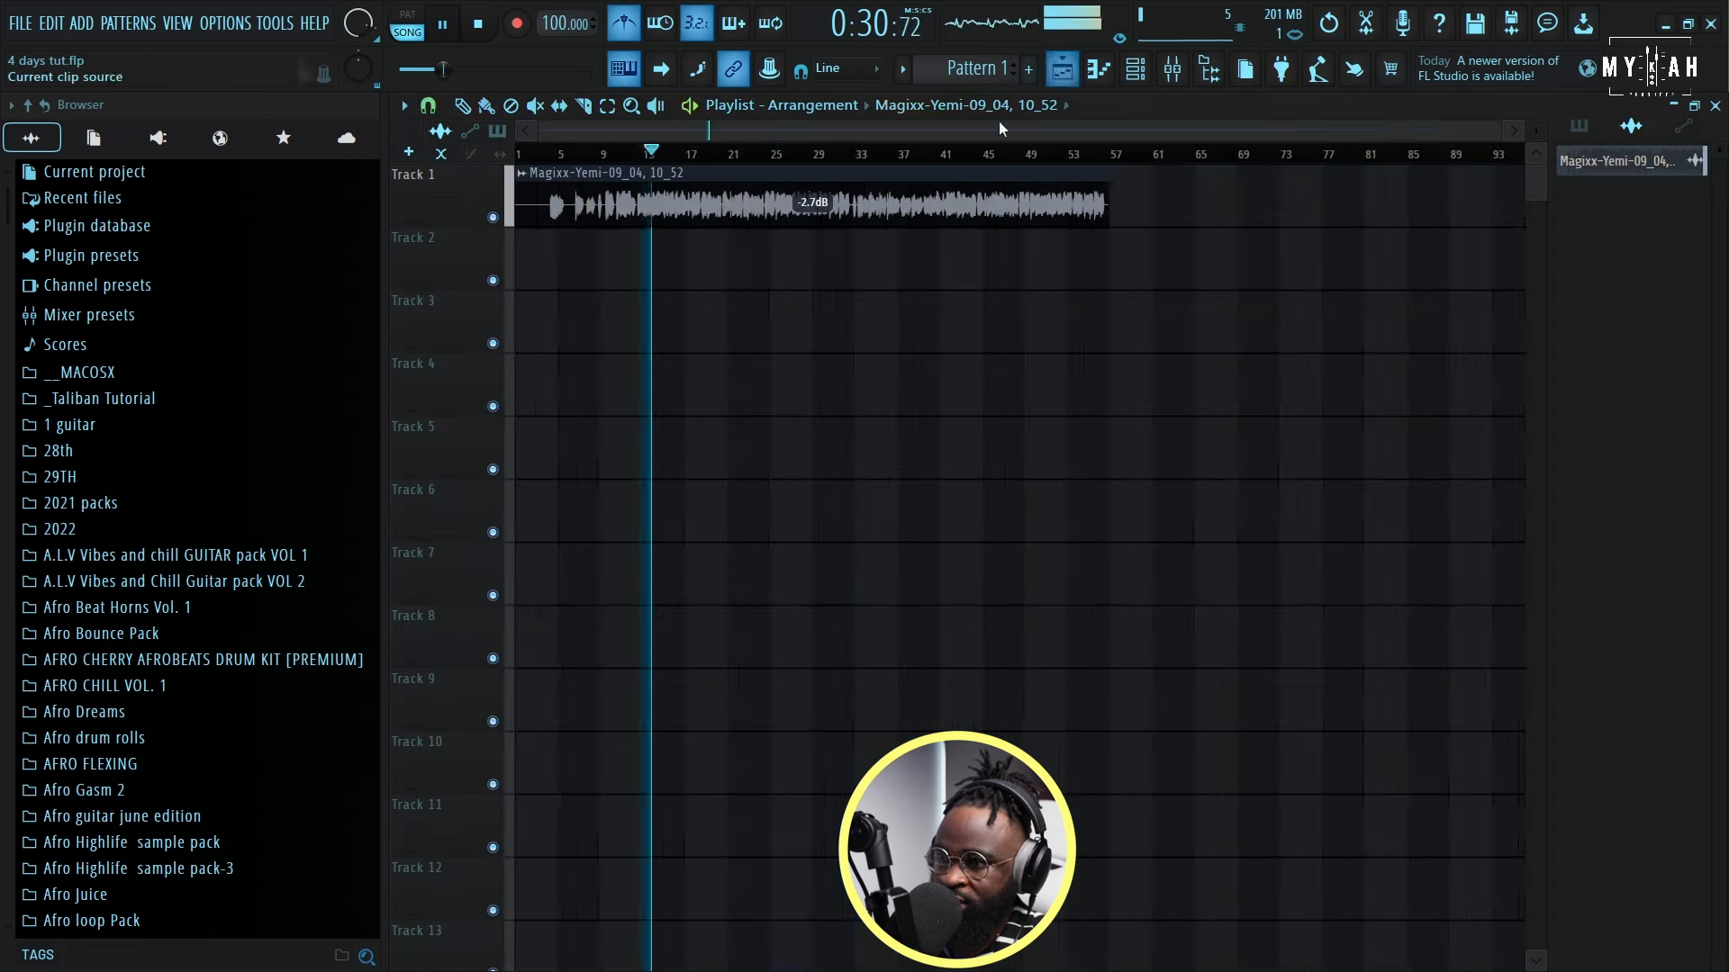
key("space")
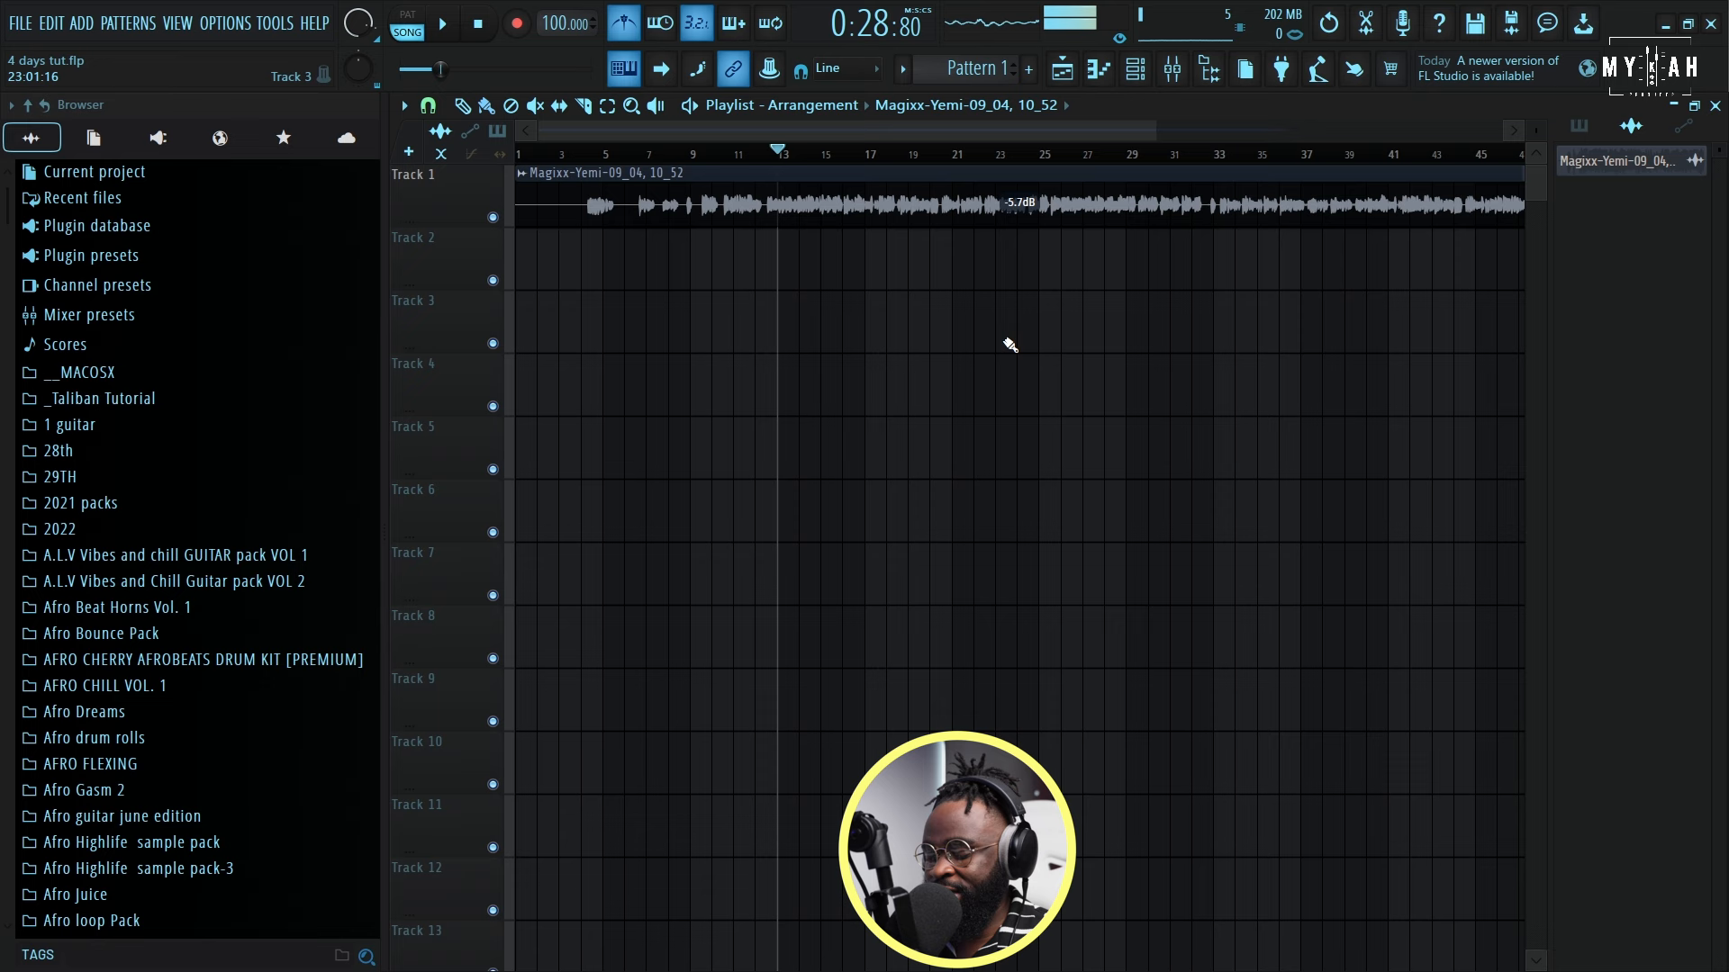
key("space")
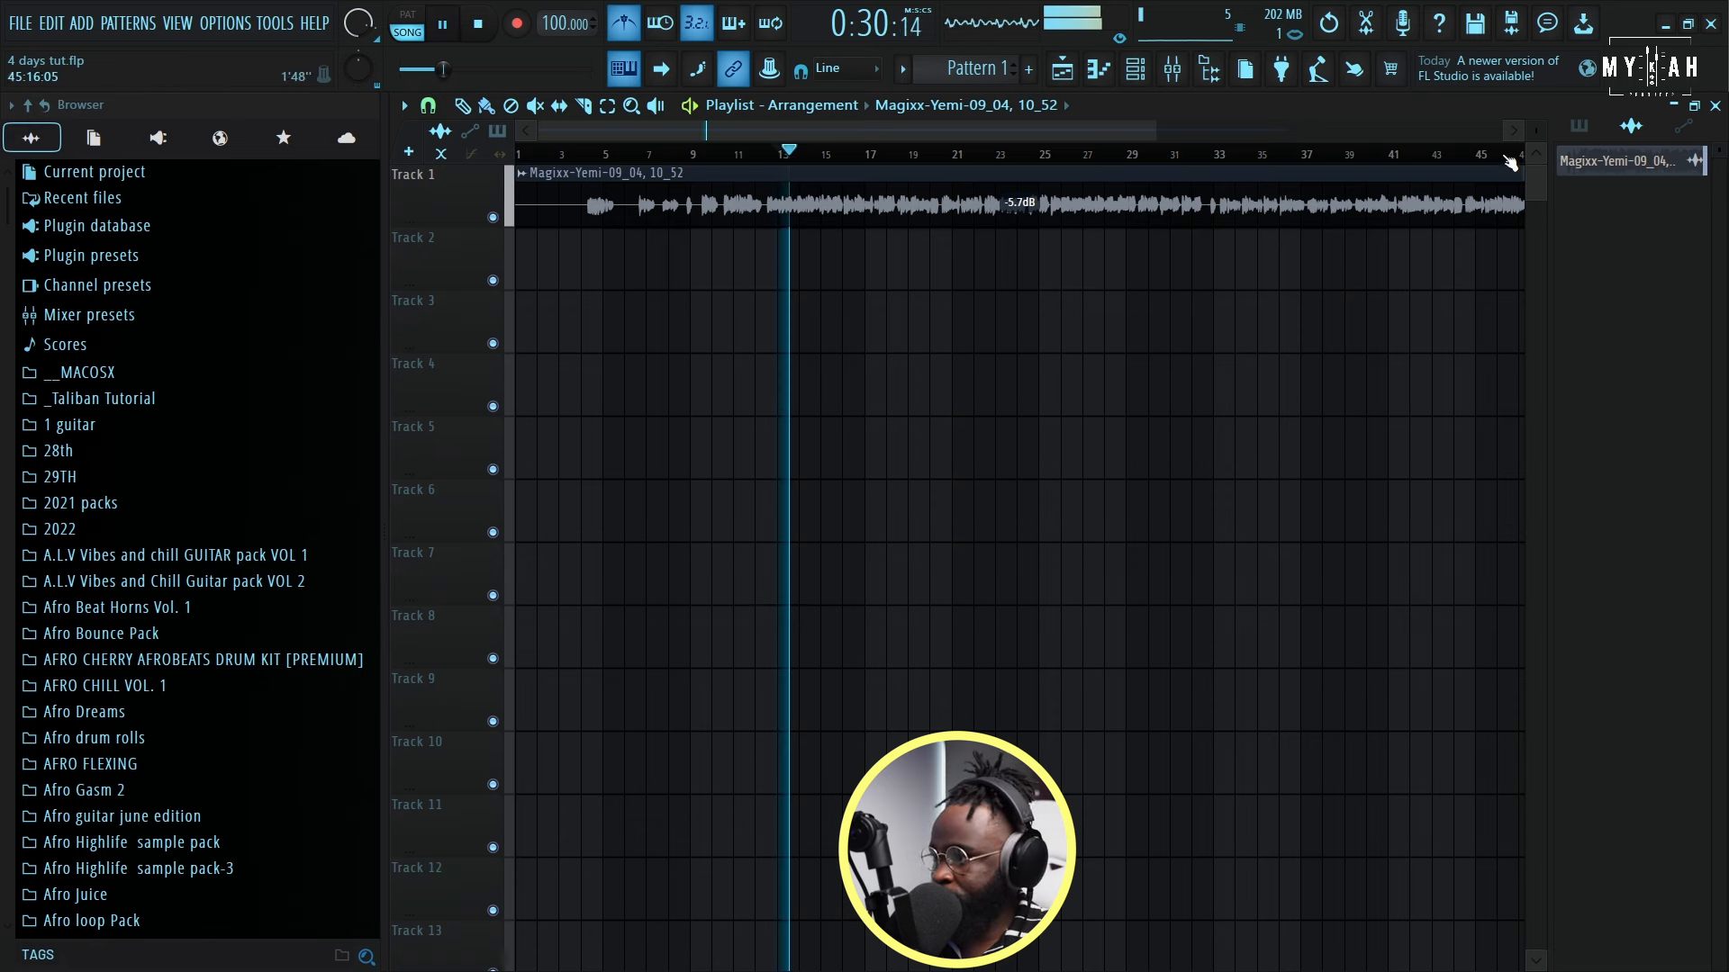
left_click_drag(1545, 132, 1545, 123)
scroll(862, 160, "down", 1)
scroll(862, 162, "down", 1)
key("space")
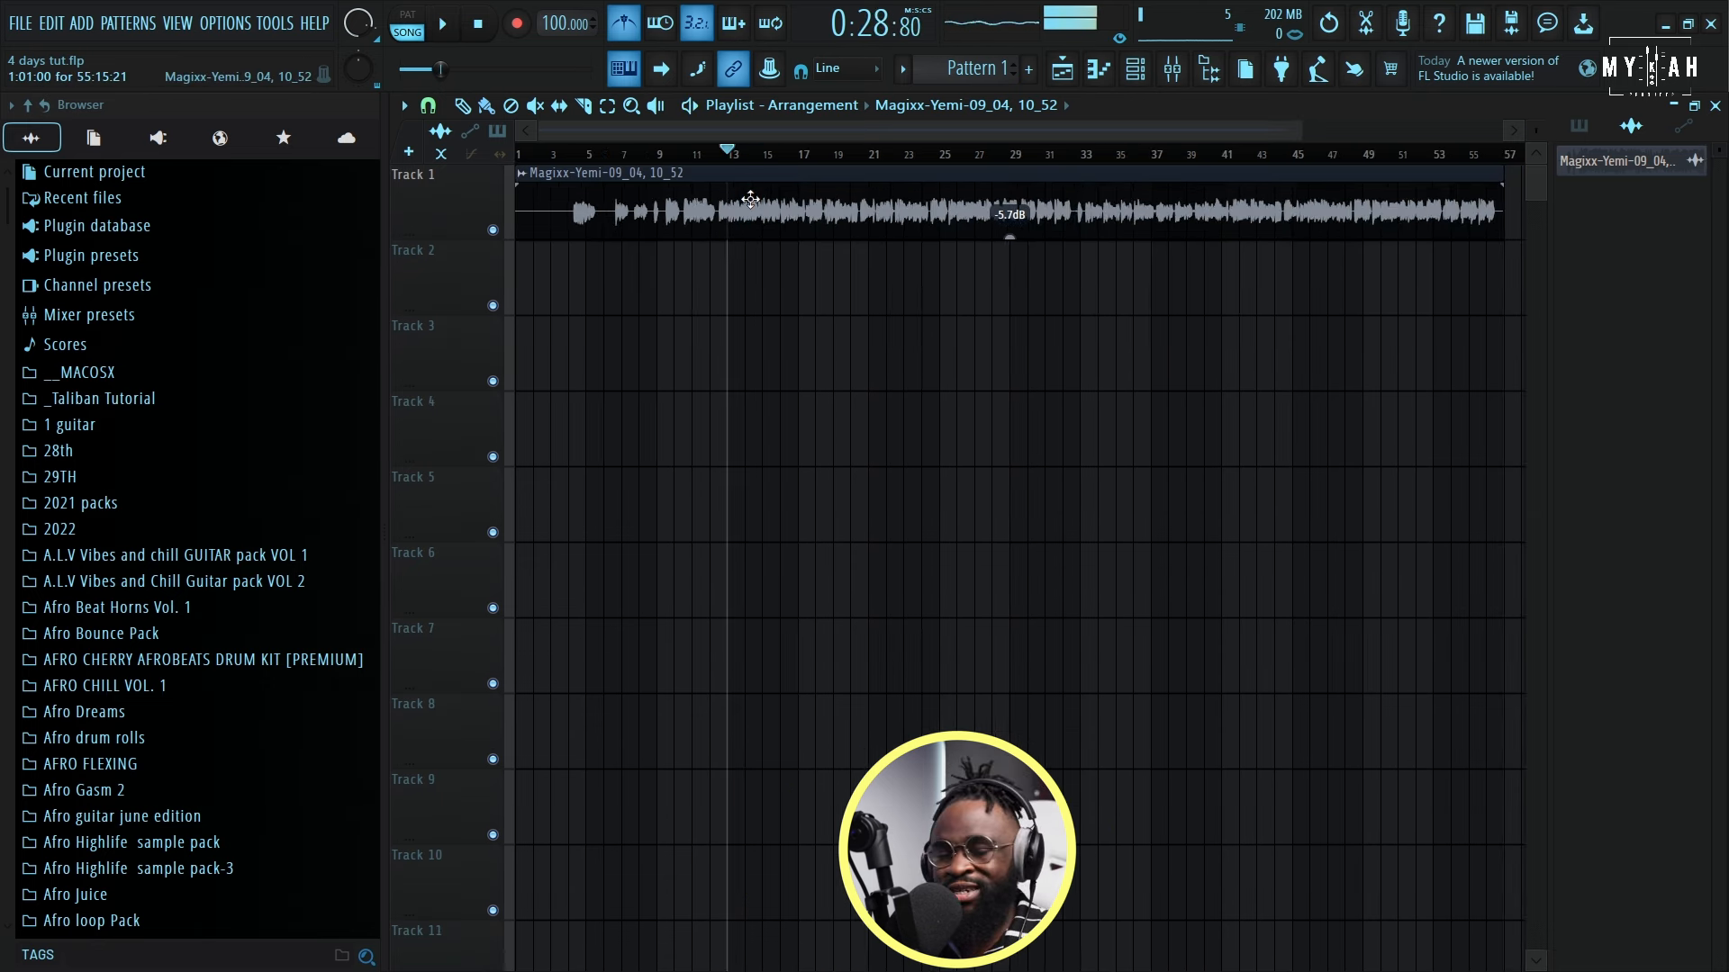
Step: Show the unsorted channels in the channel rack and add a Kontakt 7 instrument channel
left_click(1132, 77)
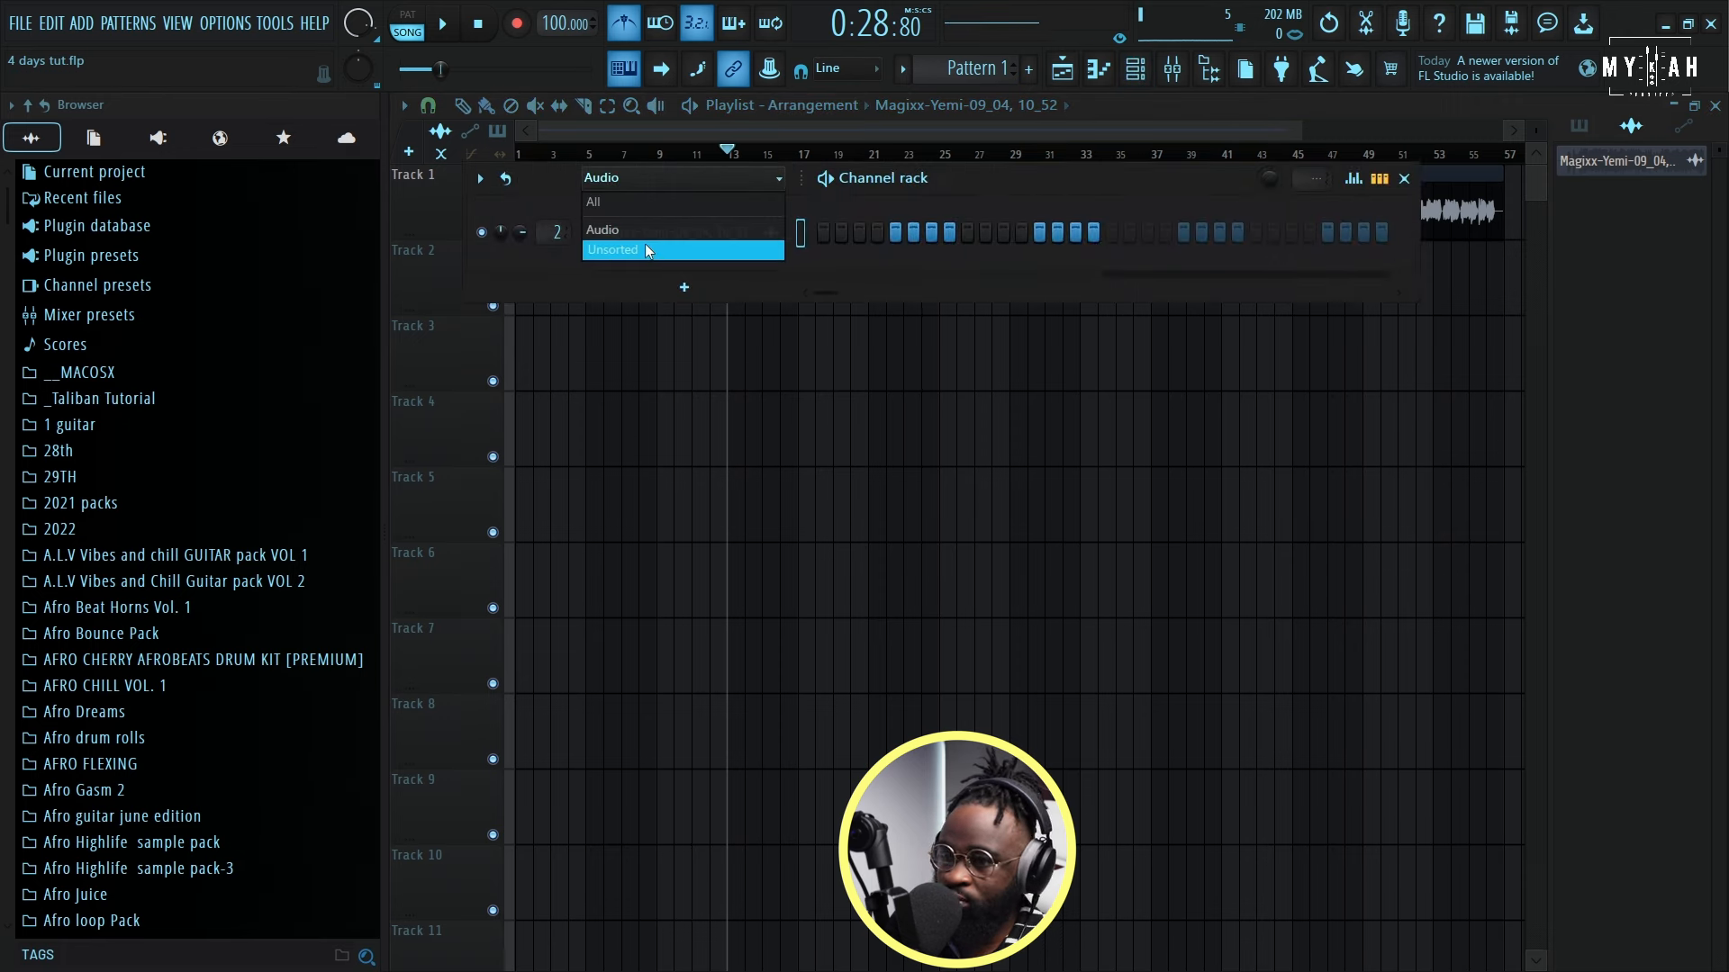
left_click(647, 250)
left_click(686, 355)
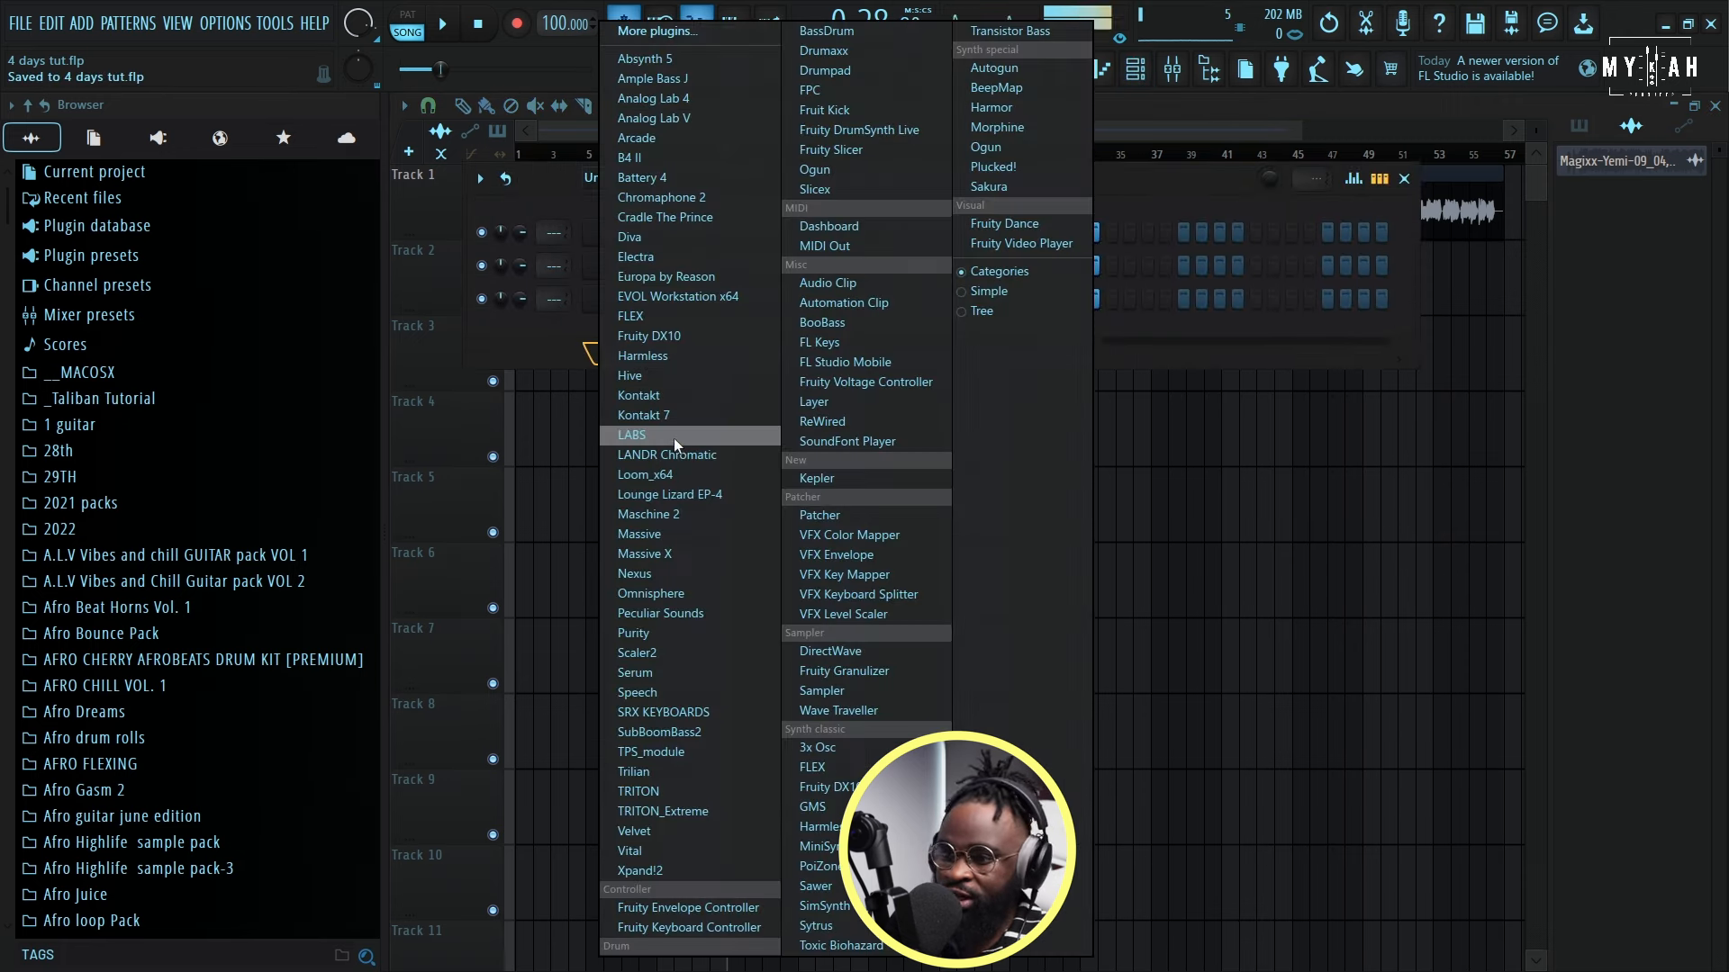
left_click(694, 419)
Step: Load the Electric Sunburst Deluxe (Melody) preset from the Session Guitarist - Electric Sunburst Deluxe library in Kontakt
left_click_drag(862, 315, 819, 260)
scroll(1002, 545, "down", 2)
scroll(1001, 533, "down", 10)
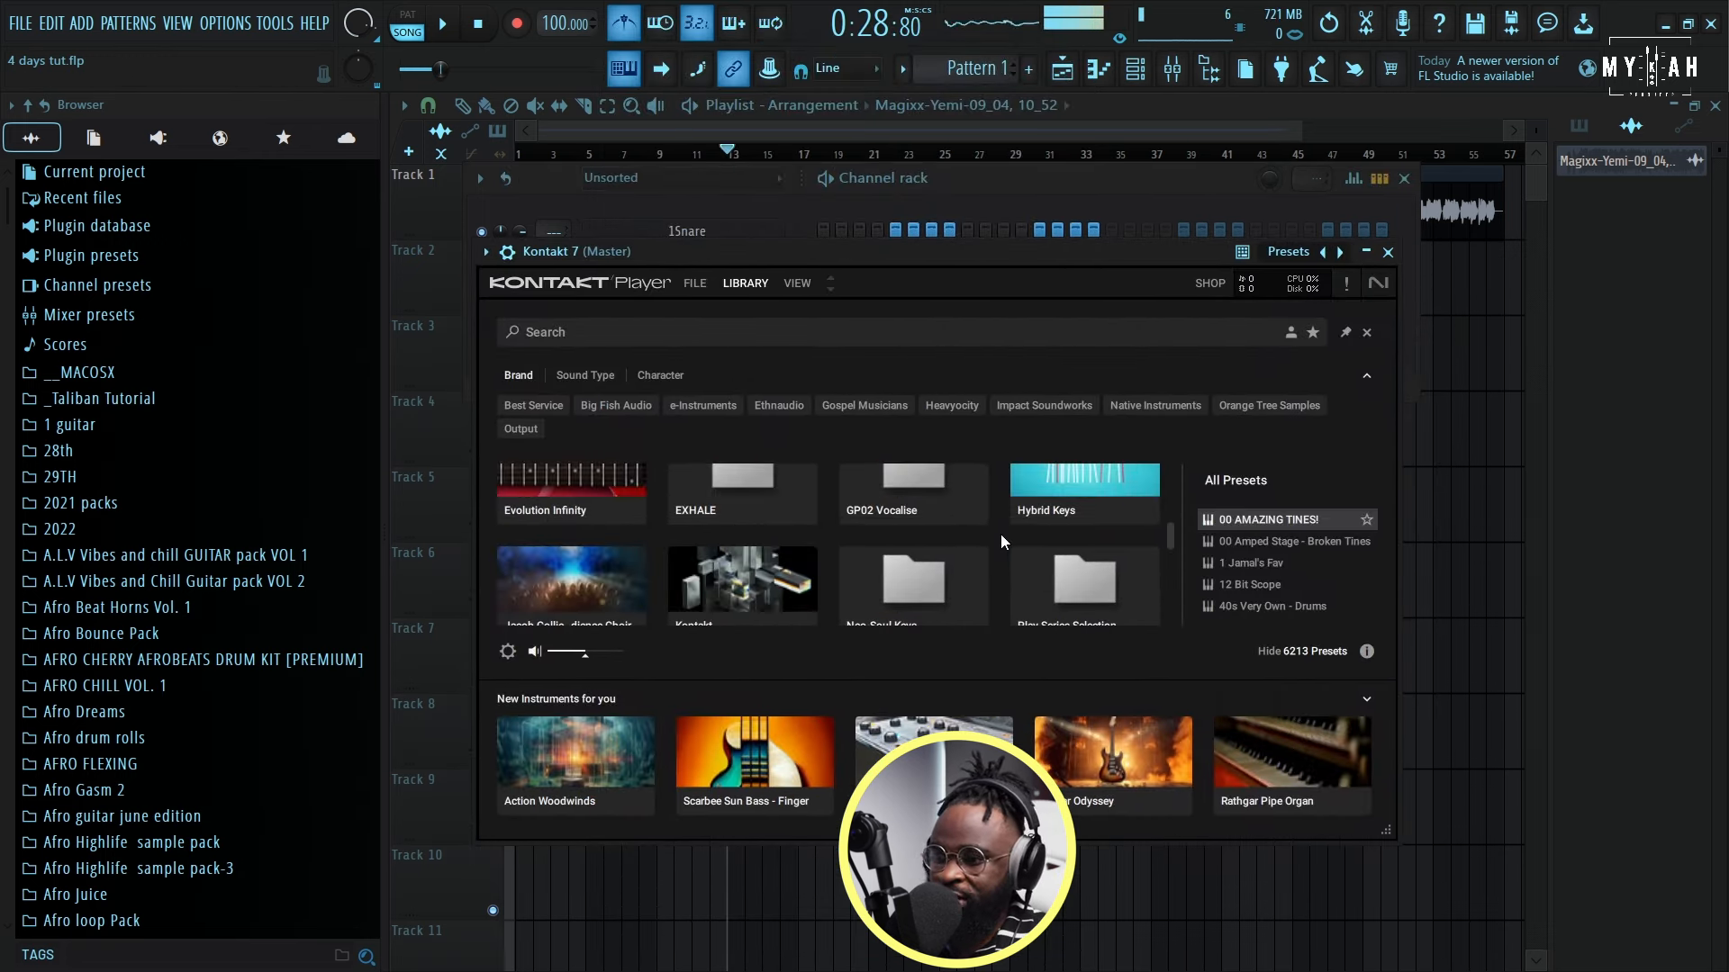
left_click(911, 522)
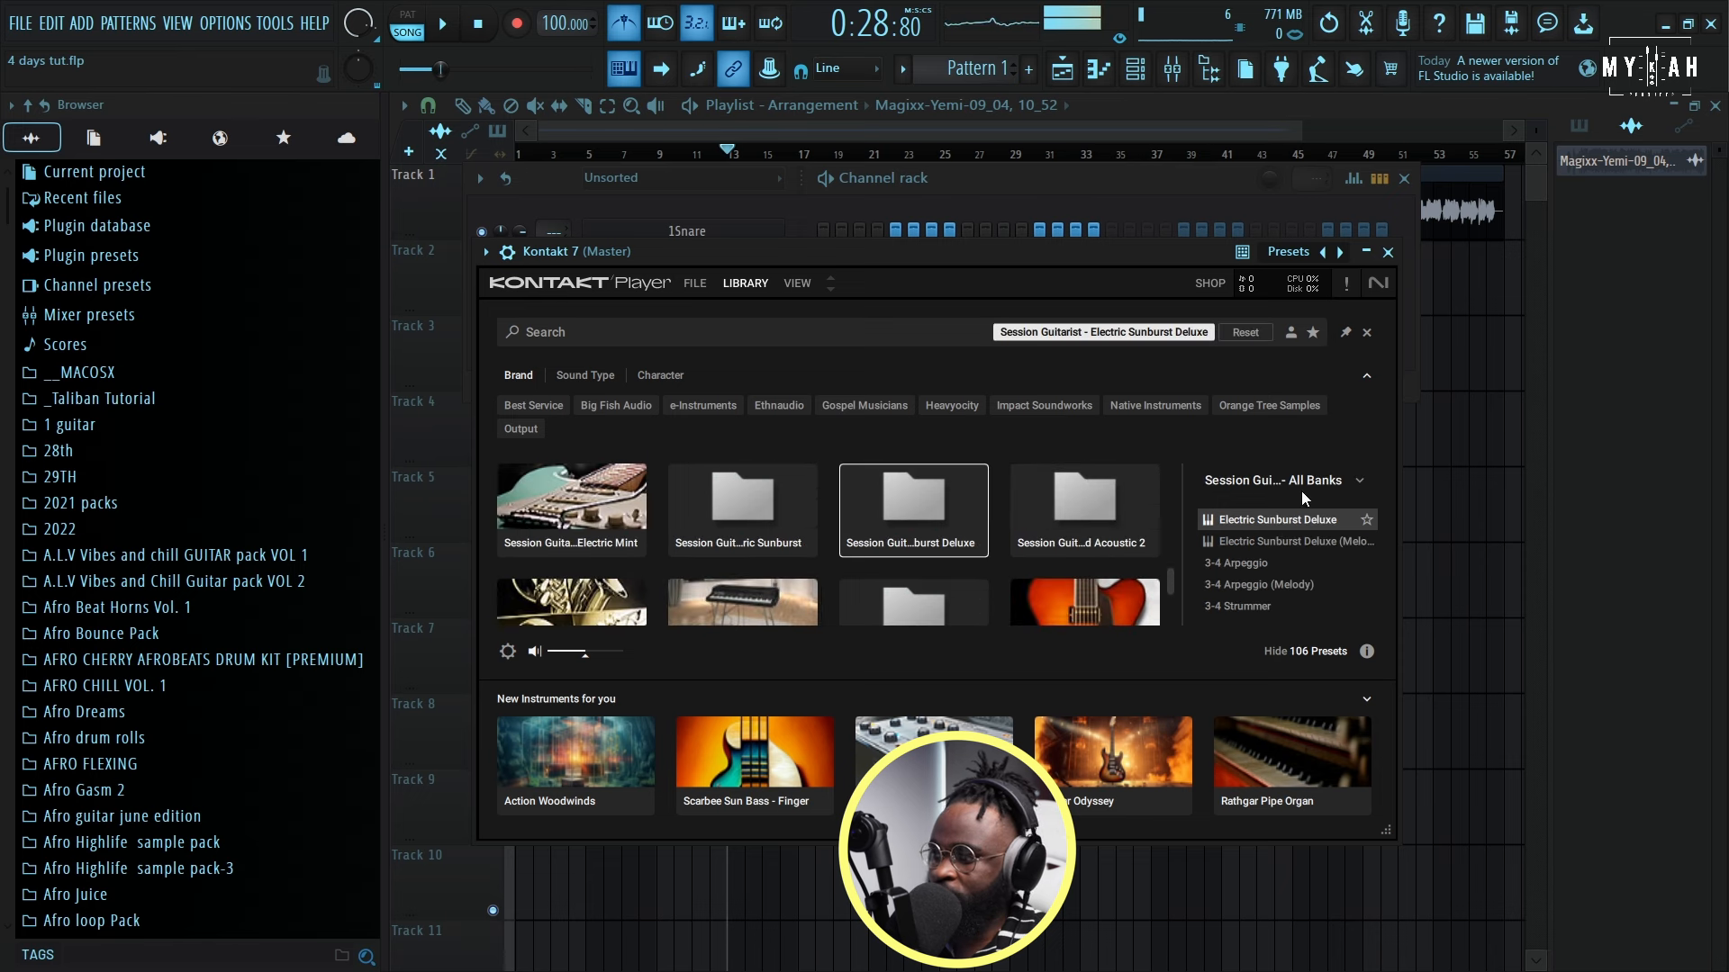
left_click(1271, 540)
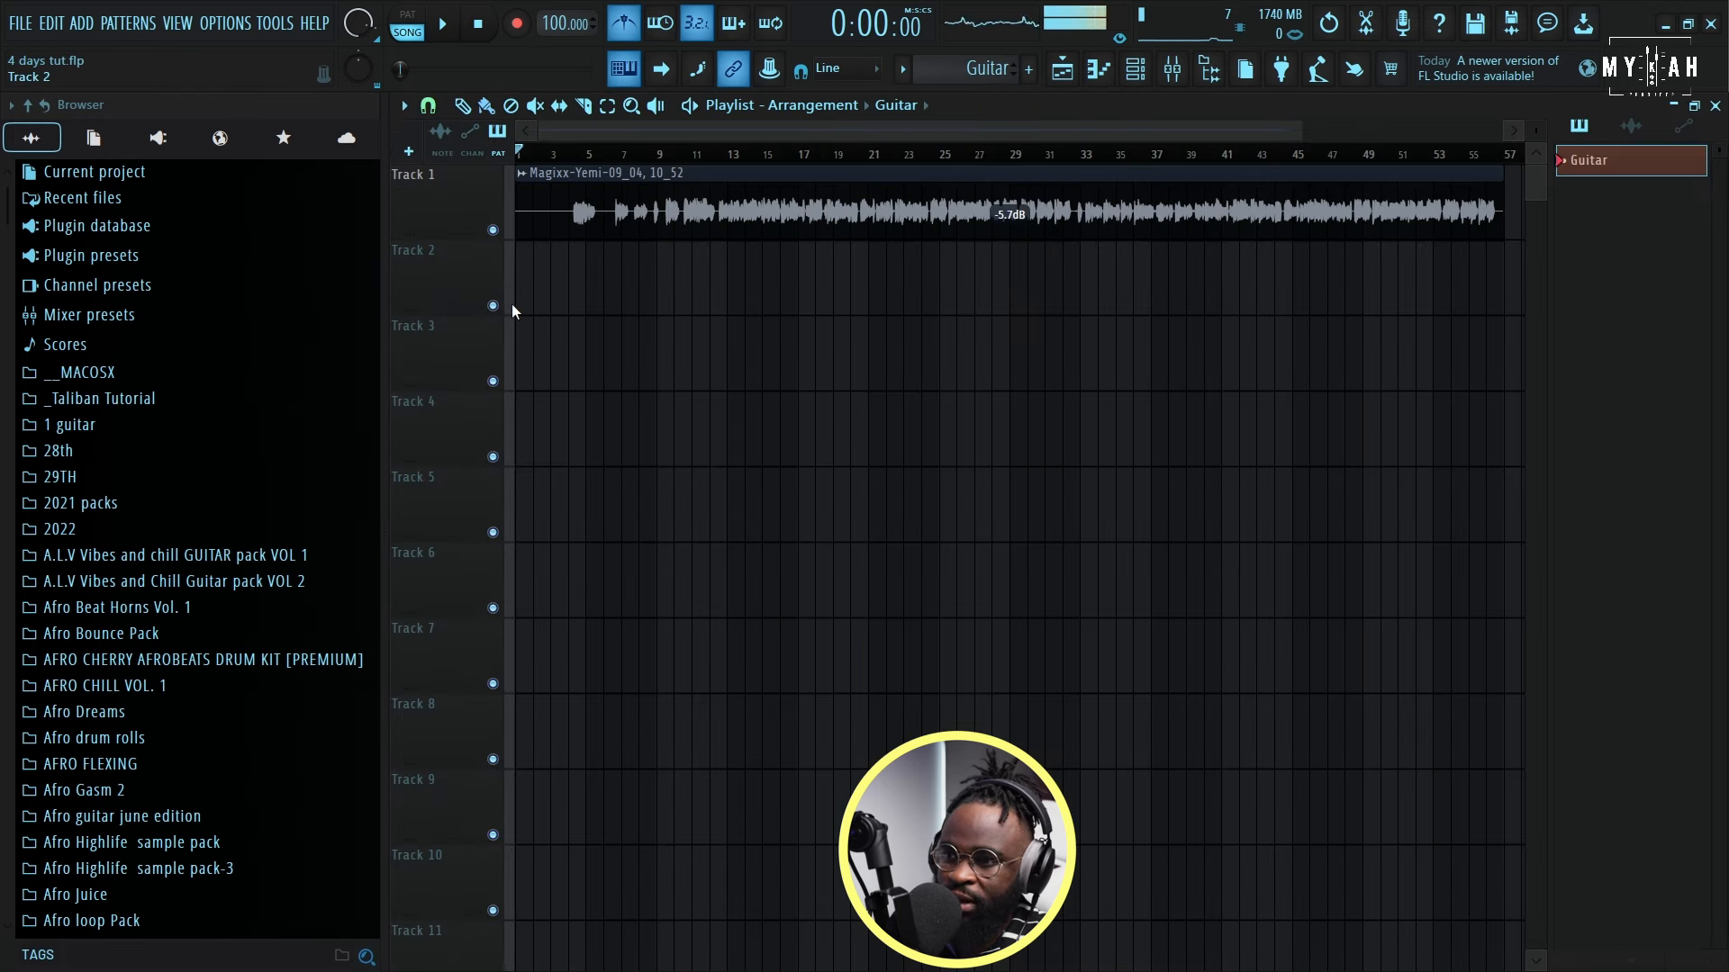
Step: Place the Guitar pattern at the start of Track 2 and draw a G5, B5, D6 chord at bar 1 in its piano roll
scroll(528, 165, "up", 5)
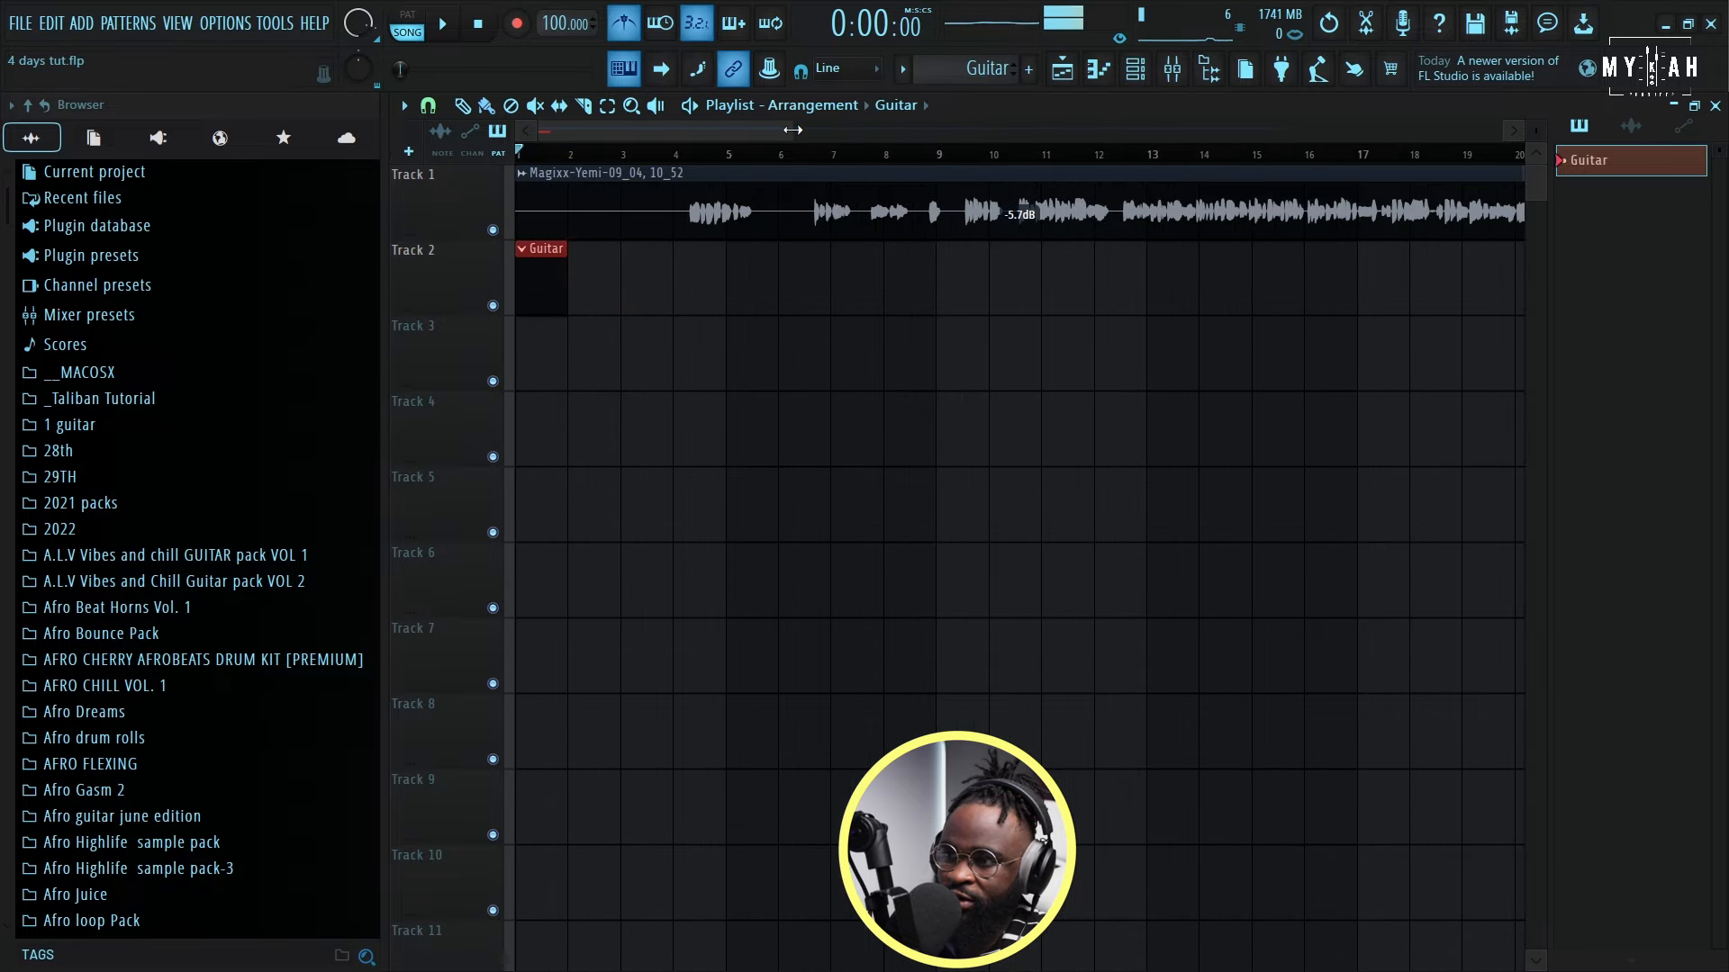
left_click(1099, 69)
left_click_drag(435, 537, 439, 357)
scroll(502, 461, "up", 3)
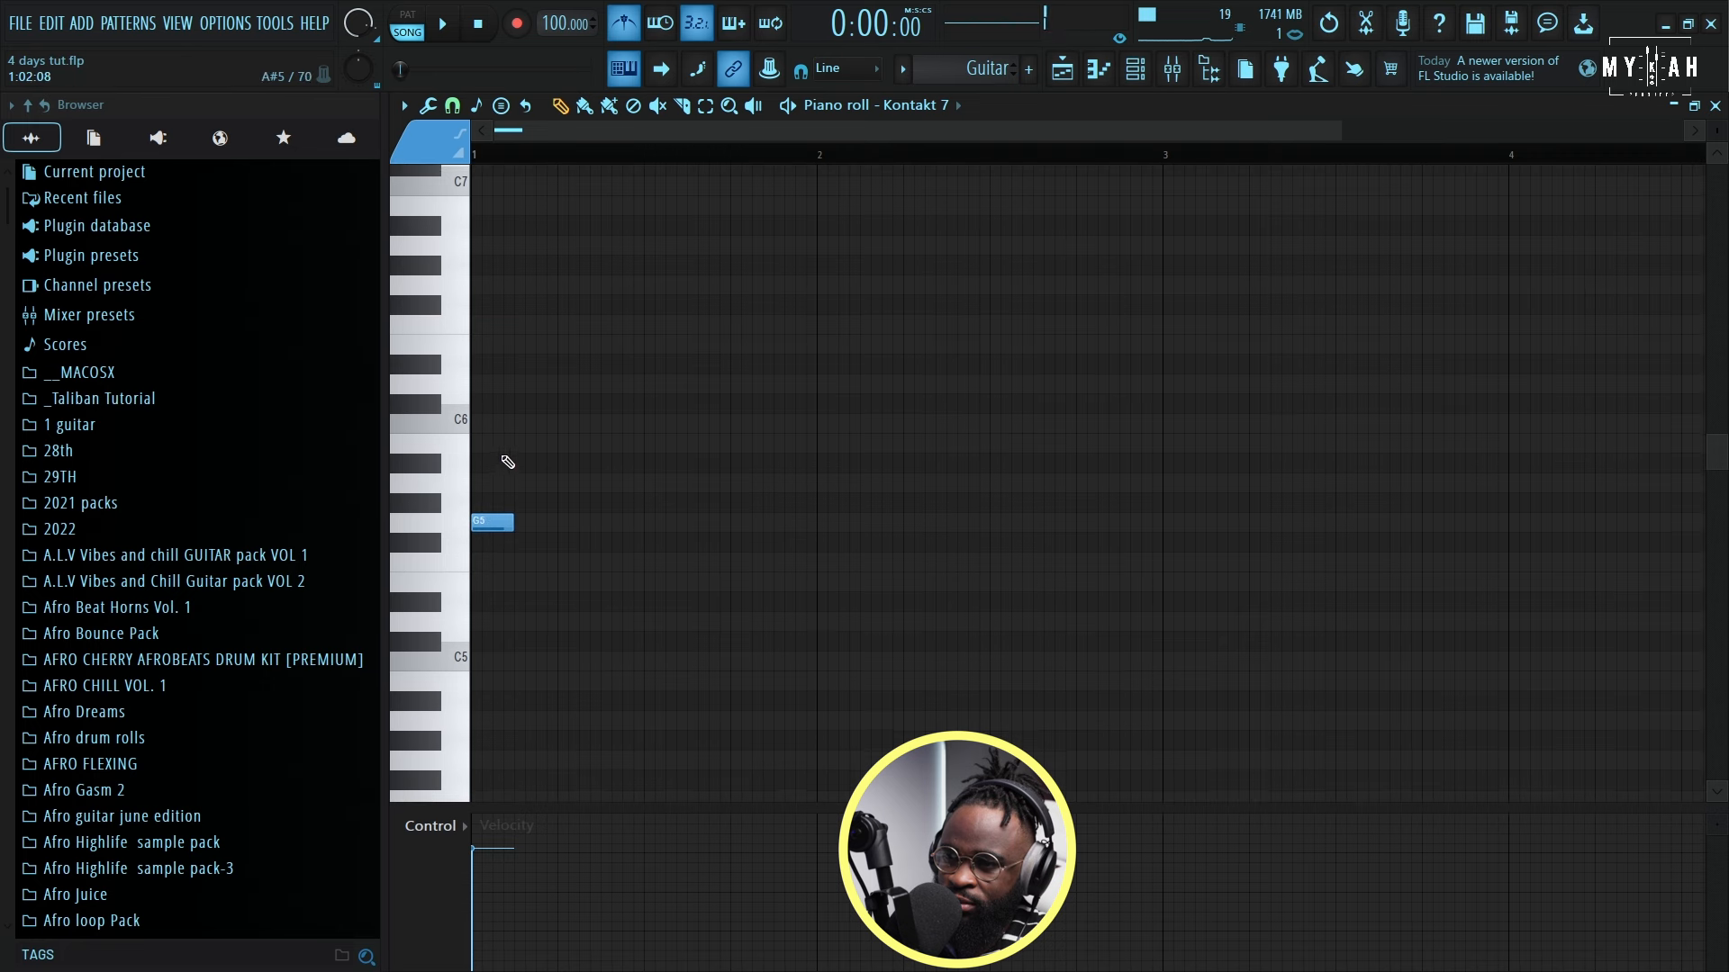
left_click(451, 442)
left_click(504, 388)
Step: Lower the velocity of the bar 1 chord and lengthen its three notes to three steps
key("space")
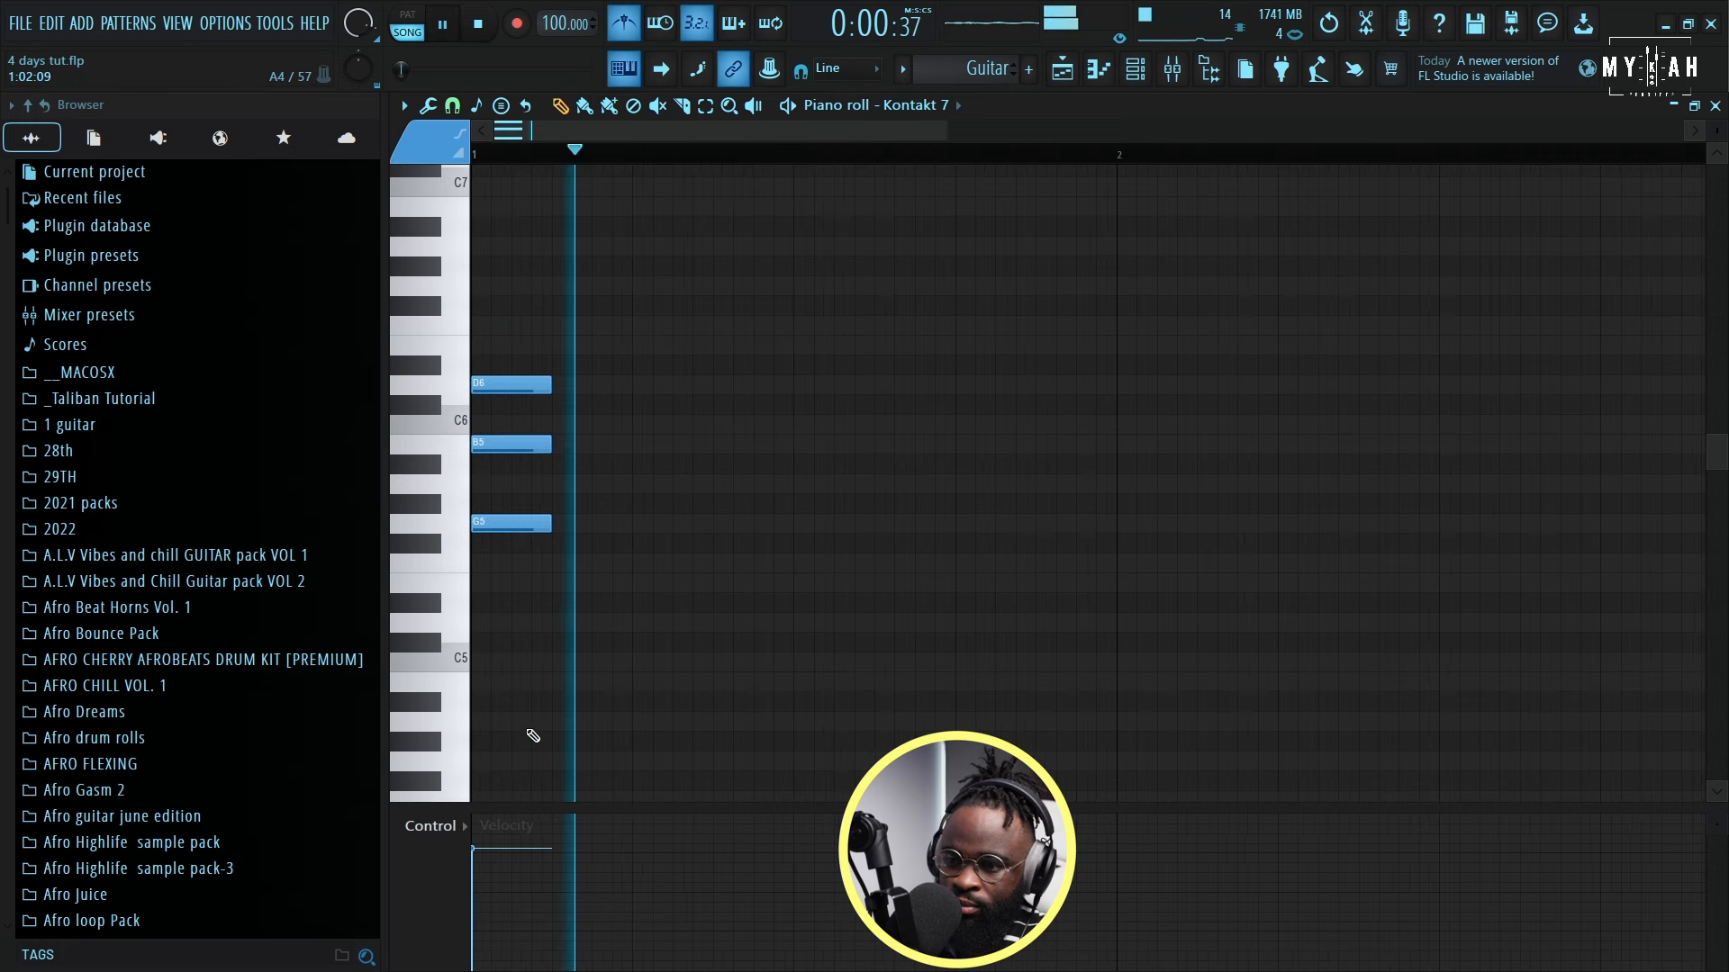
left_click(519, 909)
key("space")
key("ctrl+a")
left_click_drag(549, 447, 625, 454)
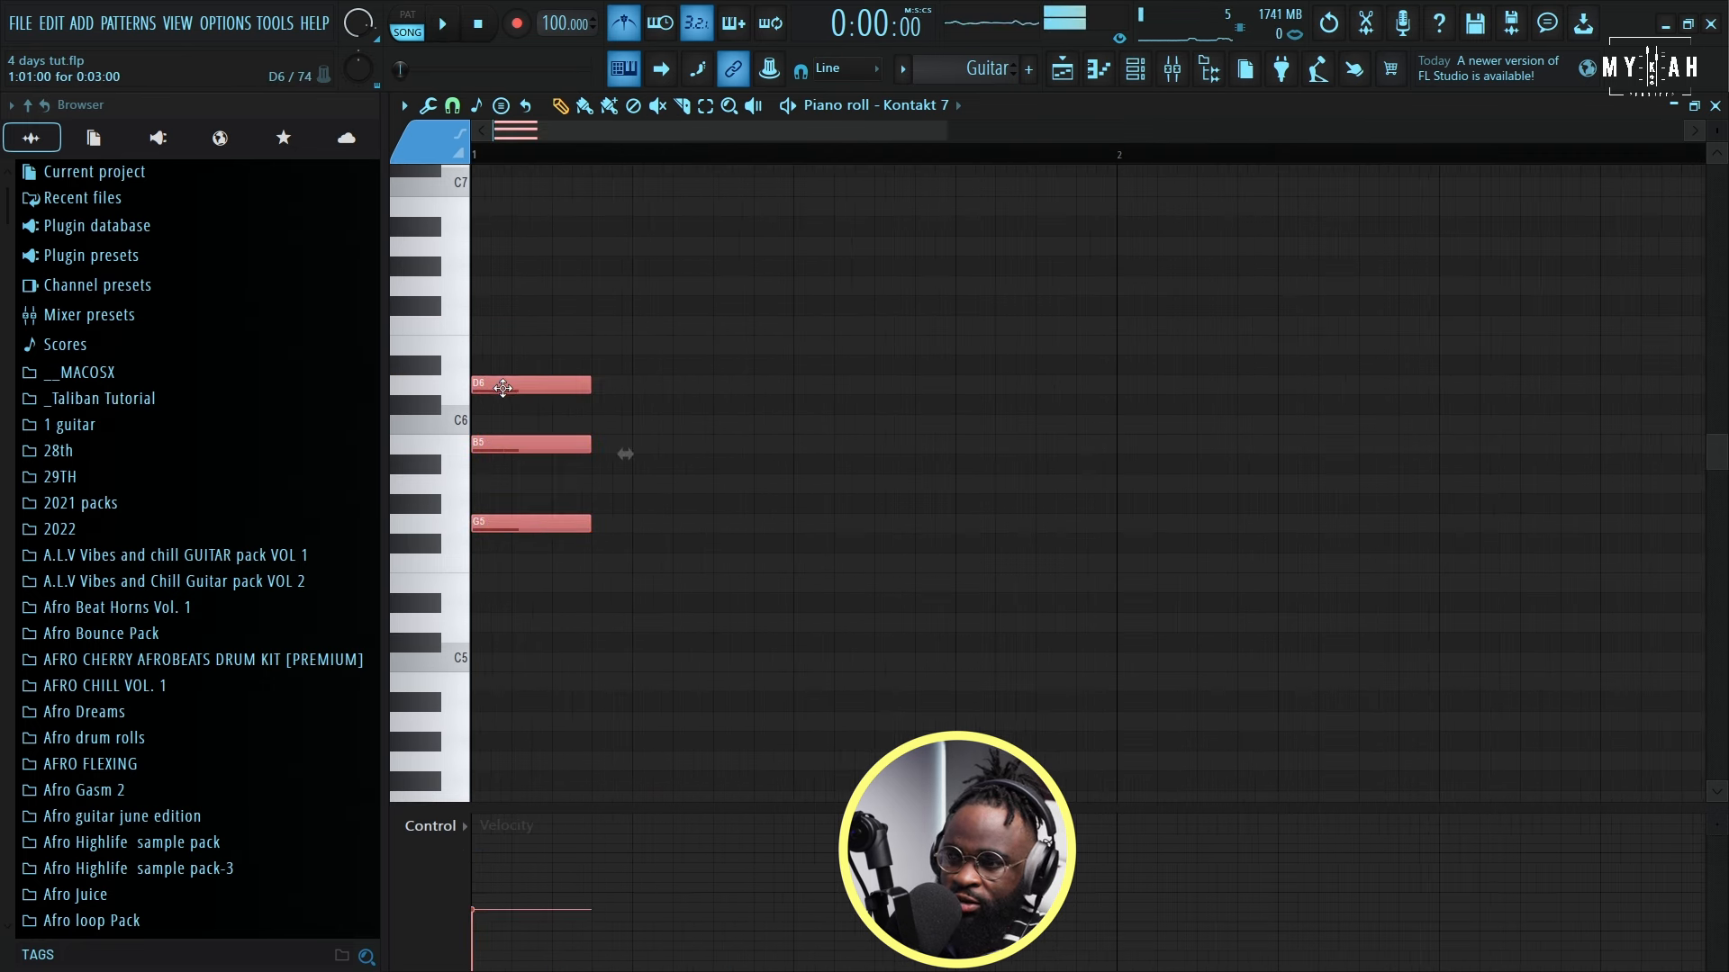
Step: Copy the chord directly behind itself, shorten the copy to 10 ticks and play the result
left_click_drag(503, 387, 592, 392, "shift")
key("space")
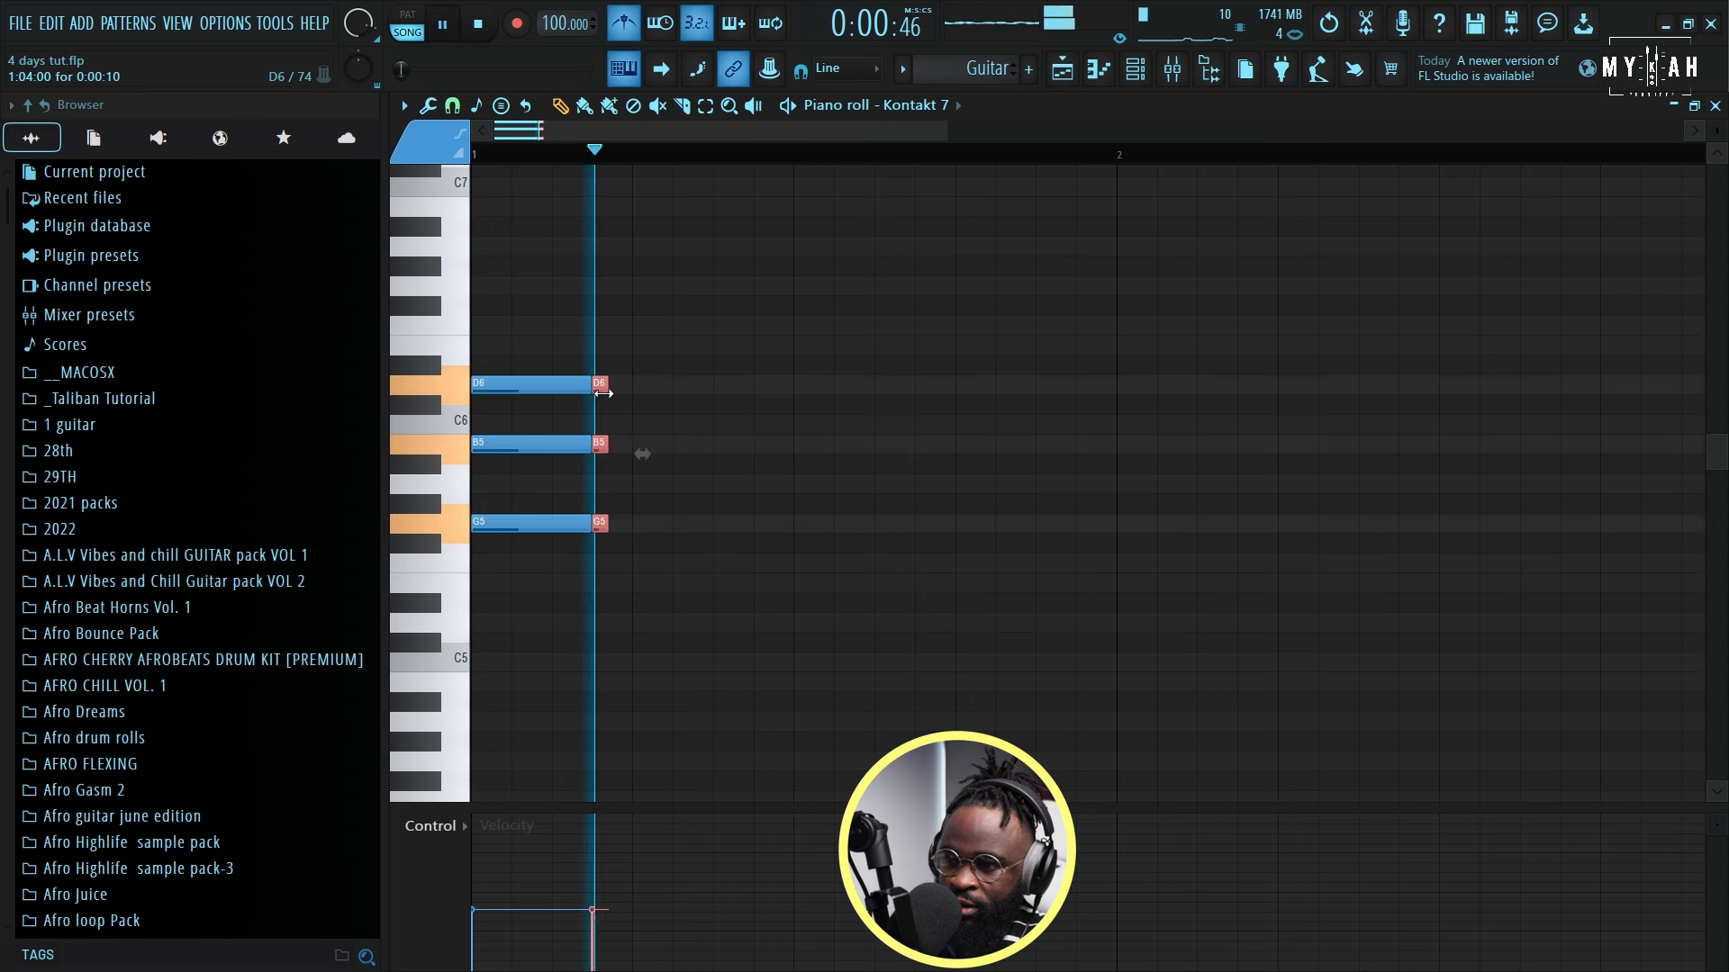
key("space")
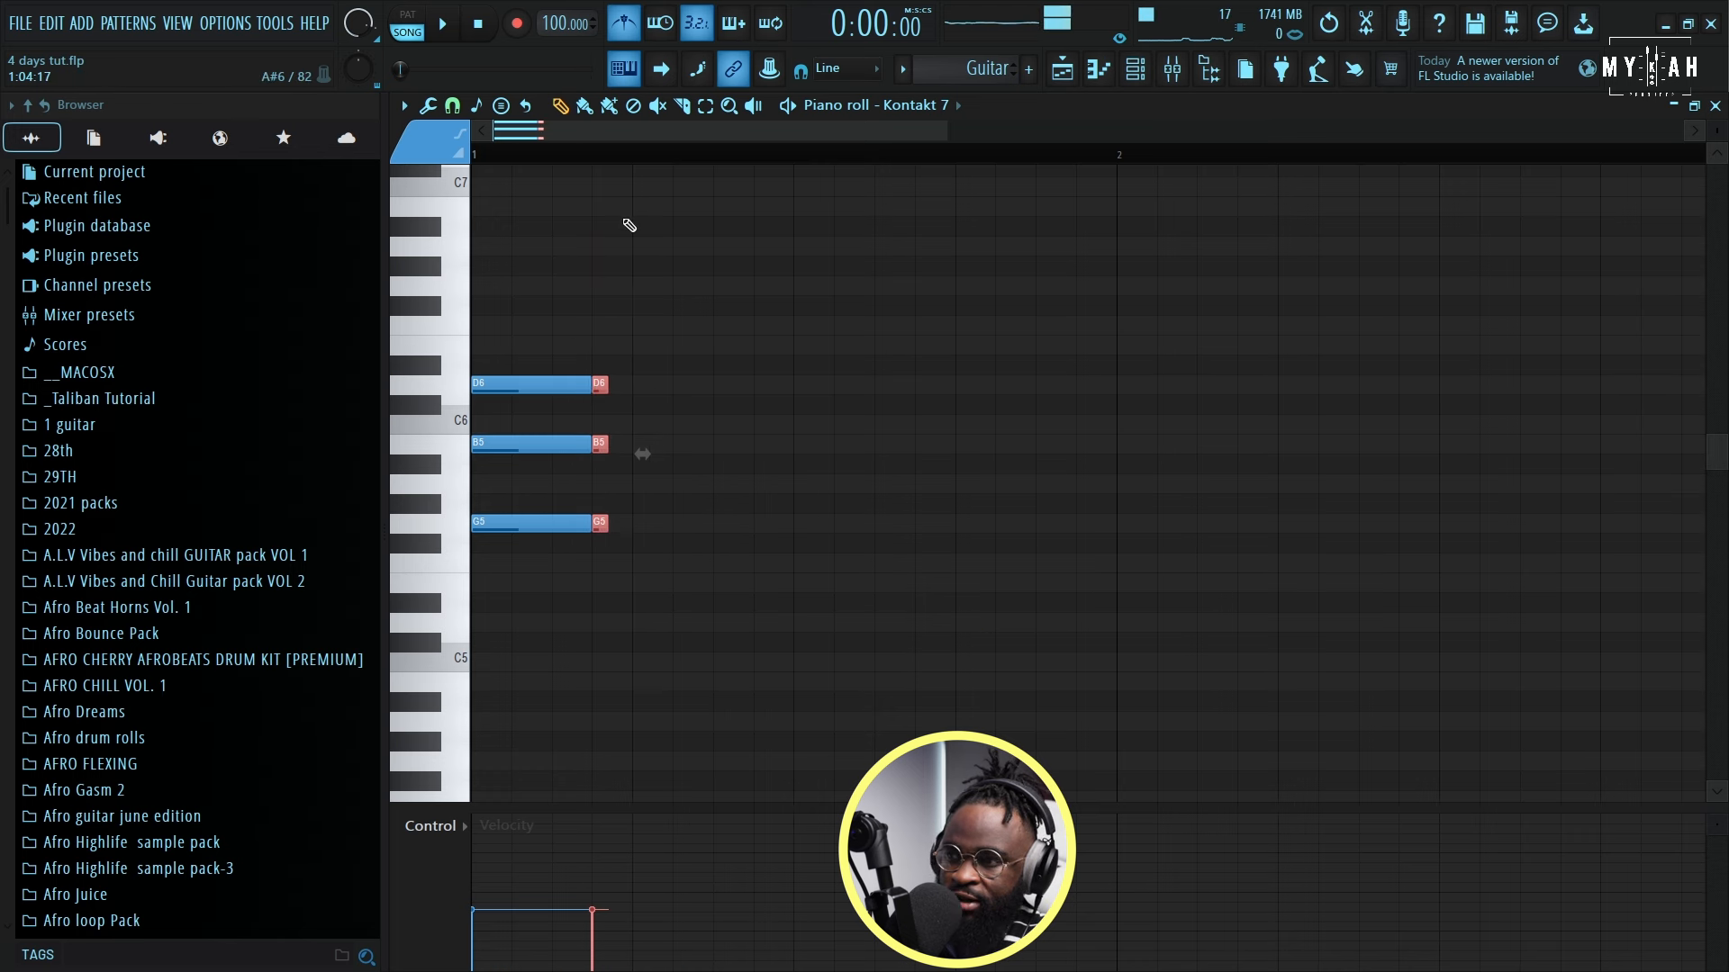
Step: Copy the long and short chords together to the middle of bar 1 and play the pattern
left_click_drag(476, 306, 682, 590)
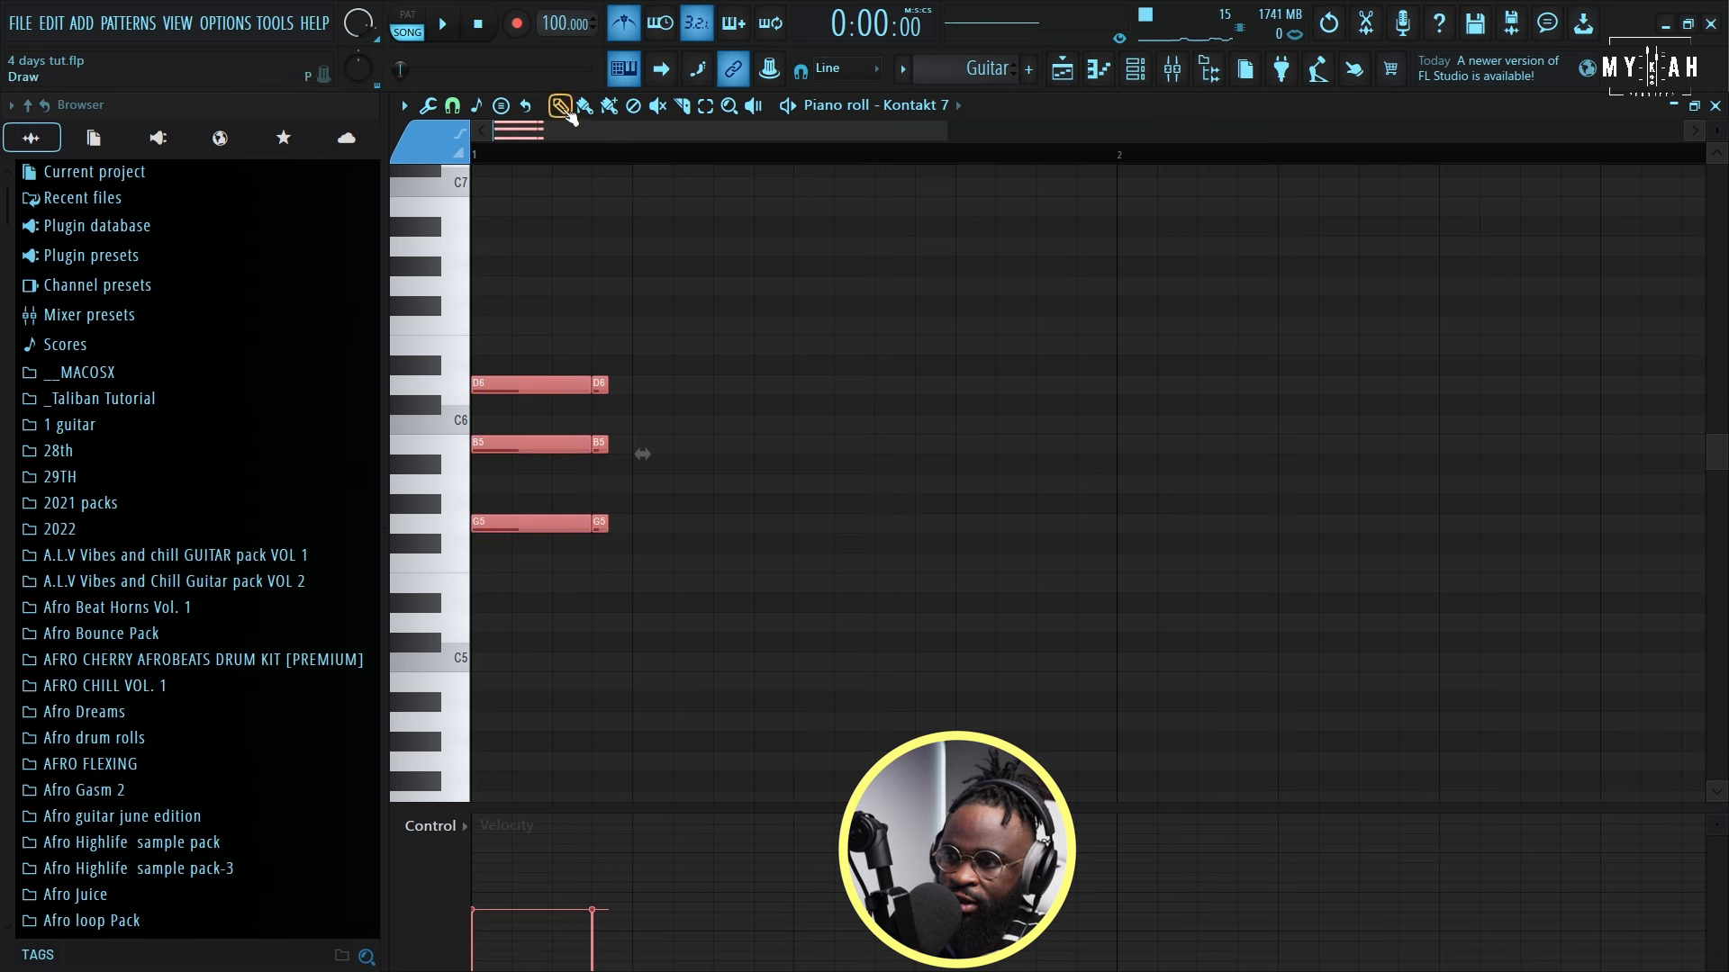
left_click_drag(538, 387, 828, 384)
key("space")
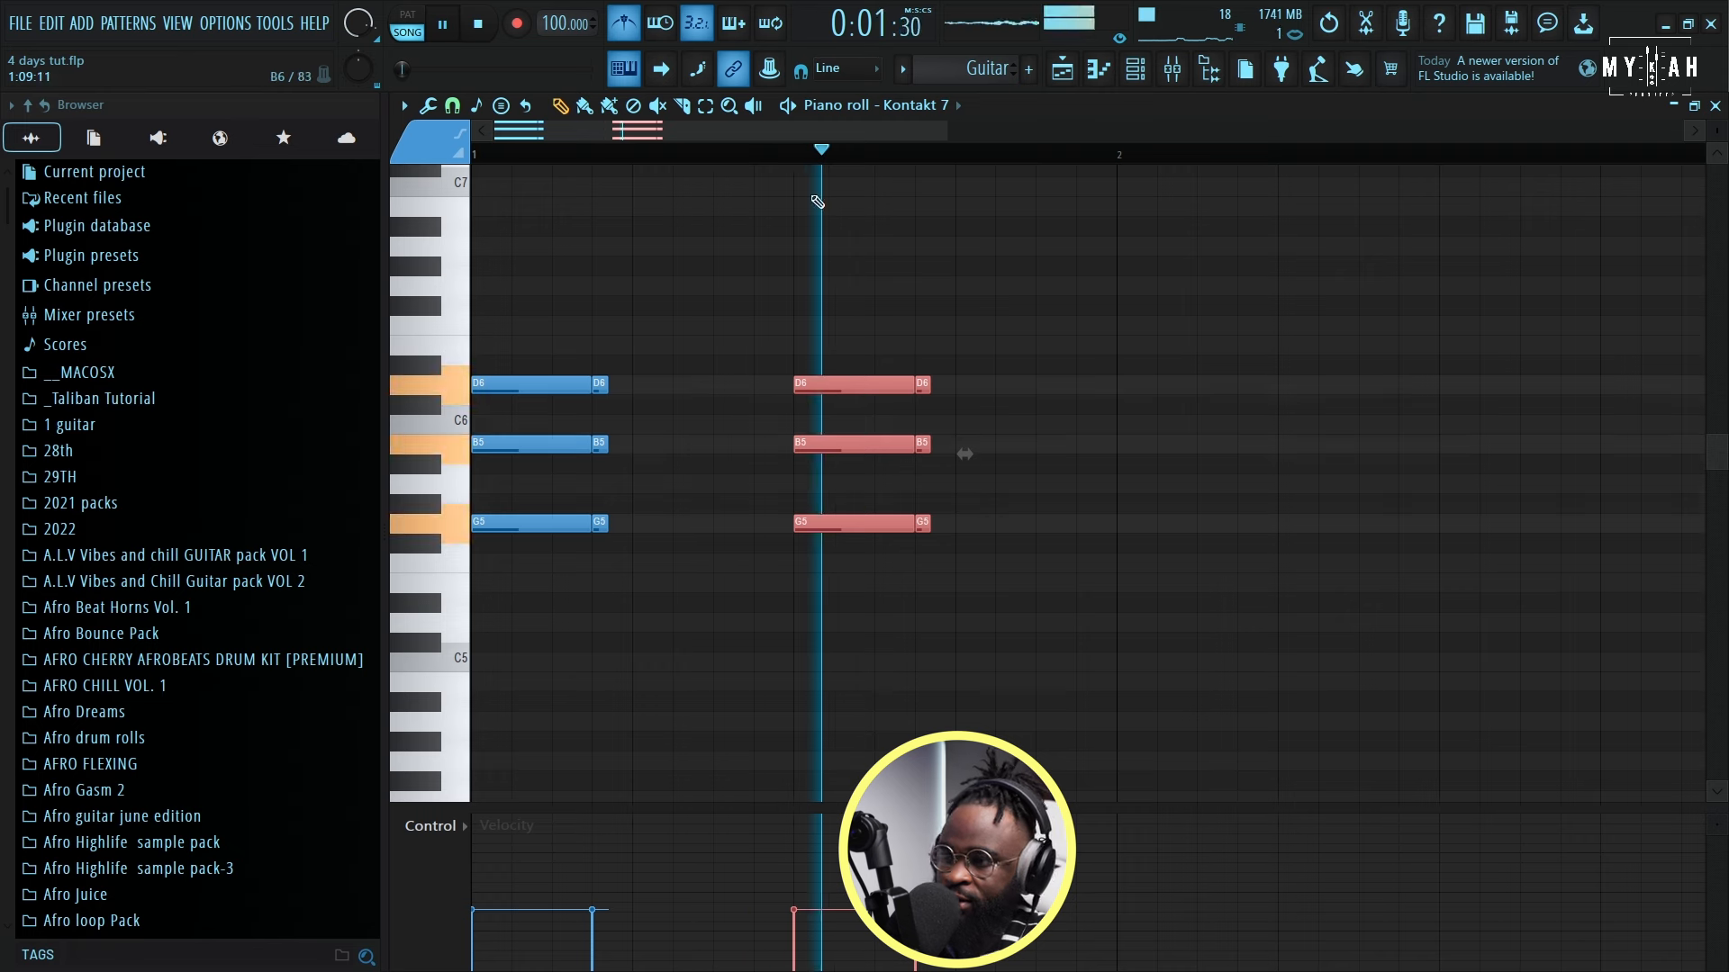
scroll(790, 155, "down", 2)
key("space")
Step: Copy the chord to bar 2 as A5, C6 and E6, and repeat it in the middle of that bar
scroll(789, 155, "down", 2)
left_click_drag(638, 385, 811, 343)
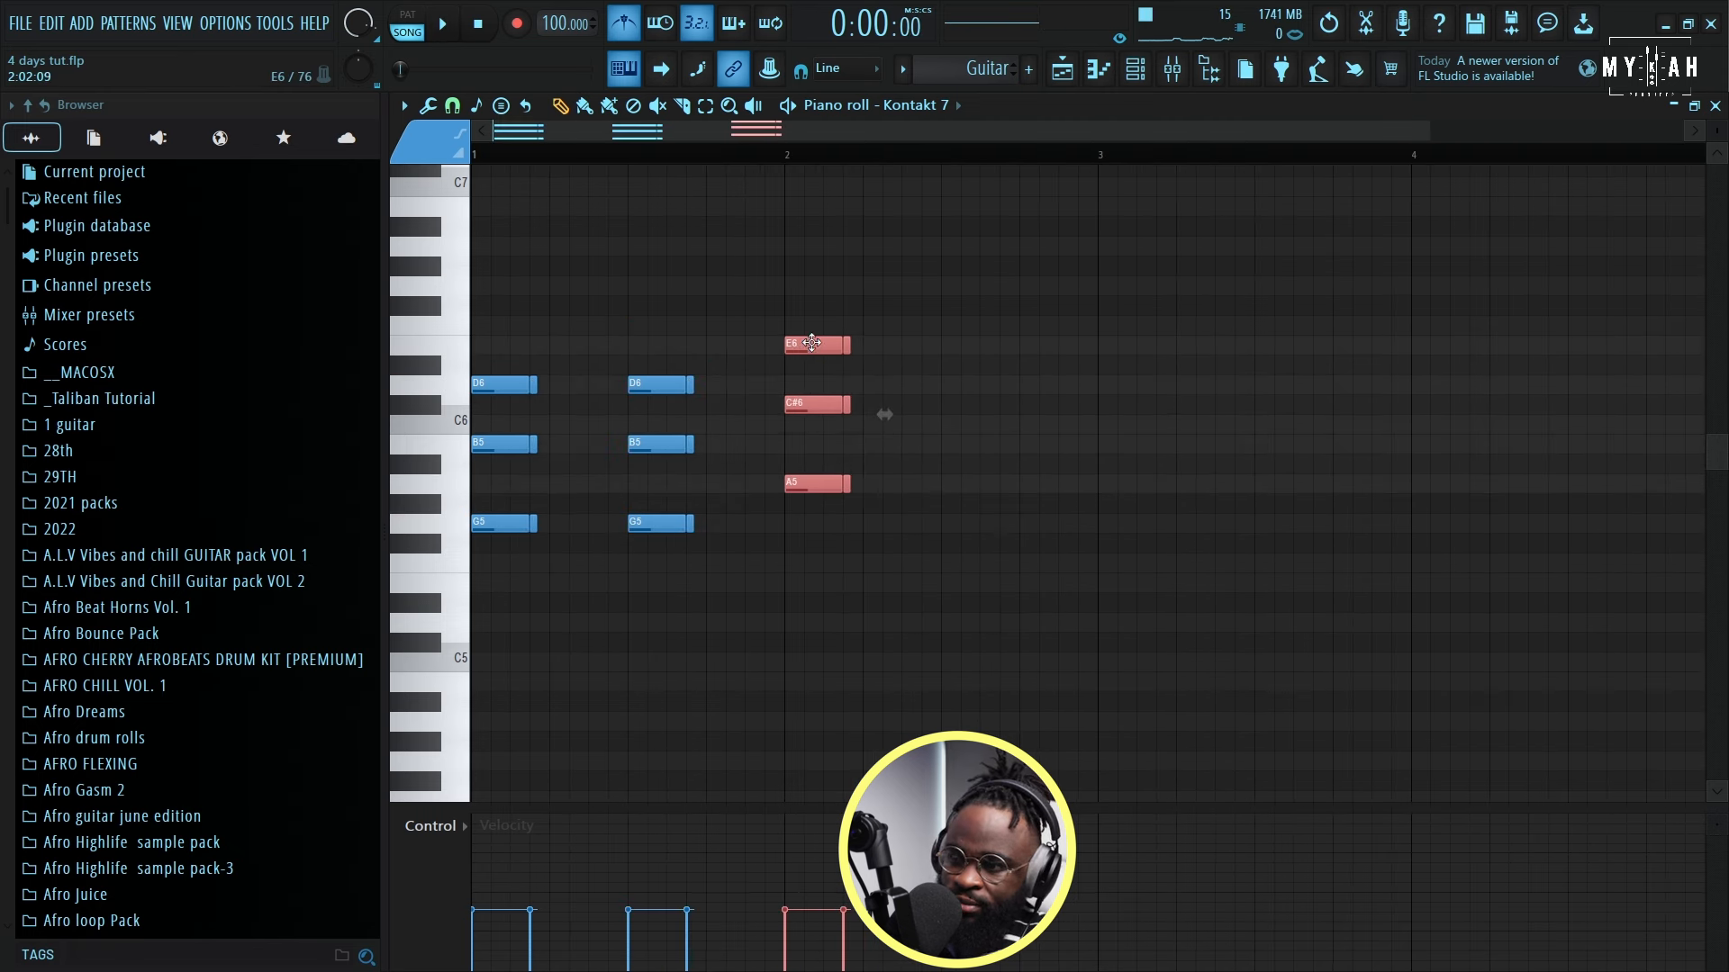
key("space")
left_click_drag(811, 403, 955, 432)
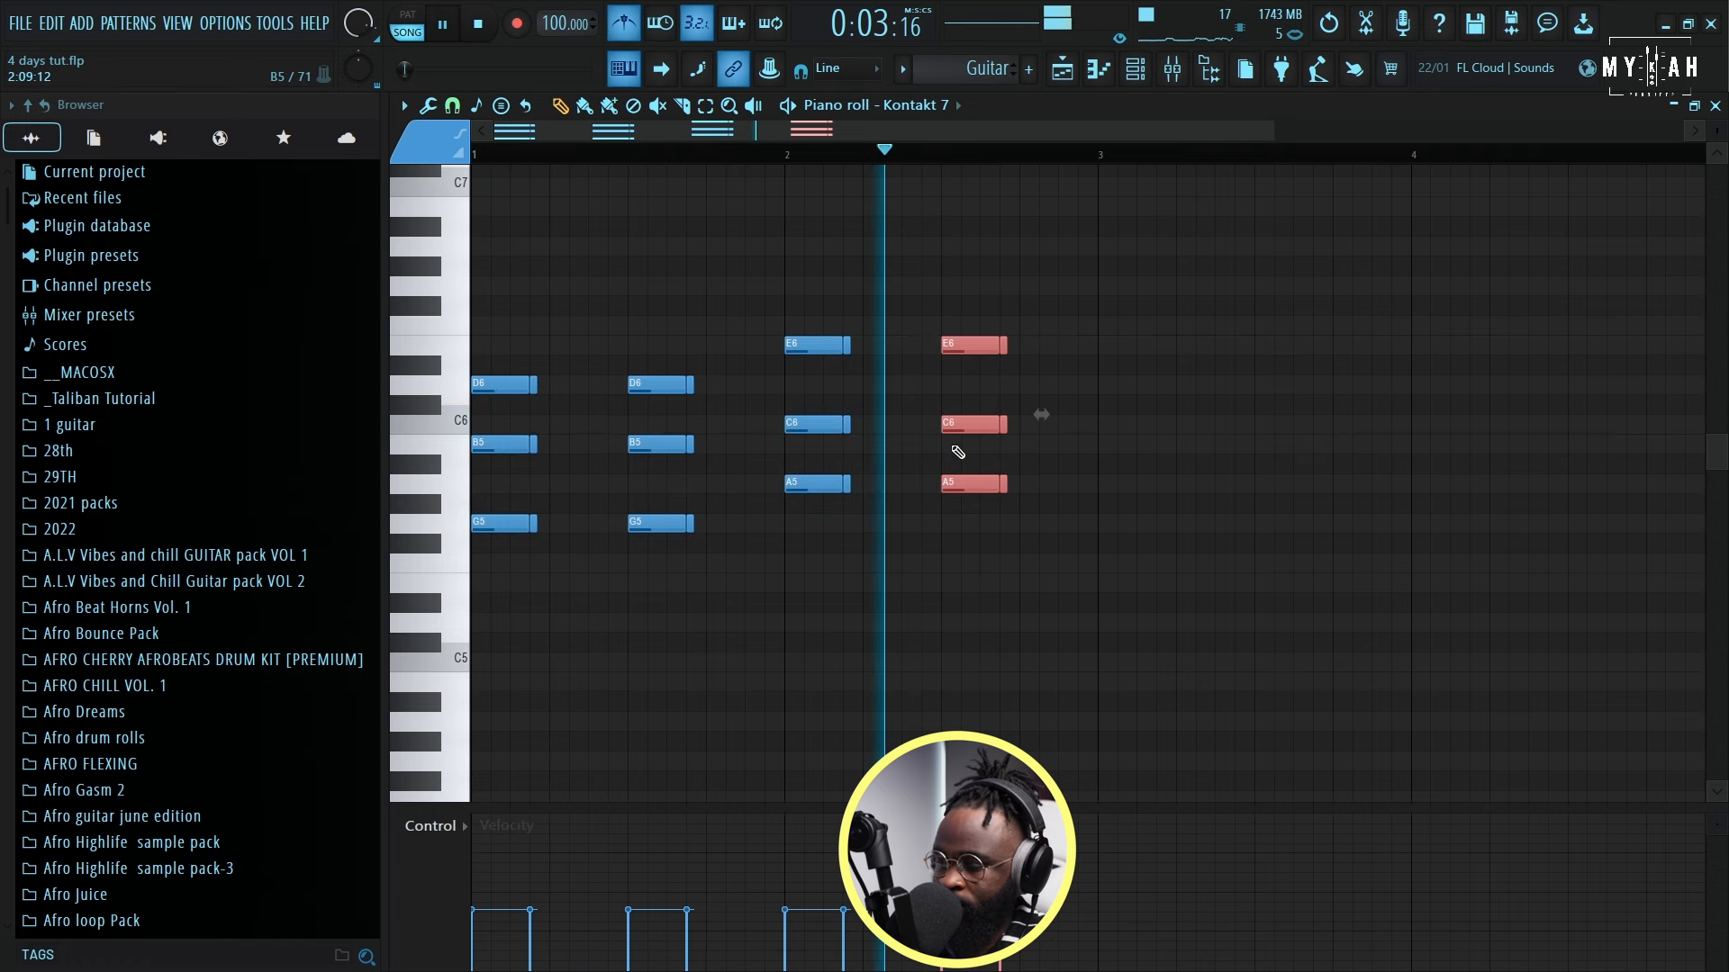
scroll(924, 204, "down", 2, "ctrl")
key("space")
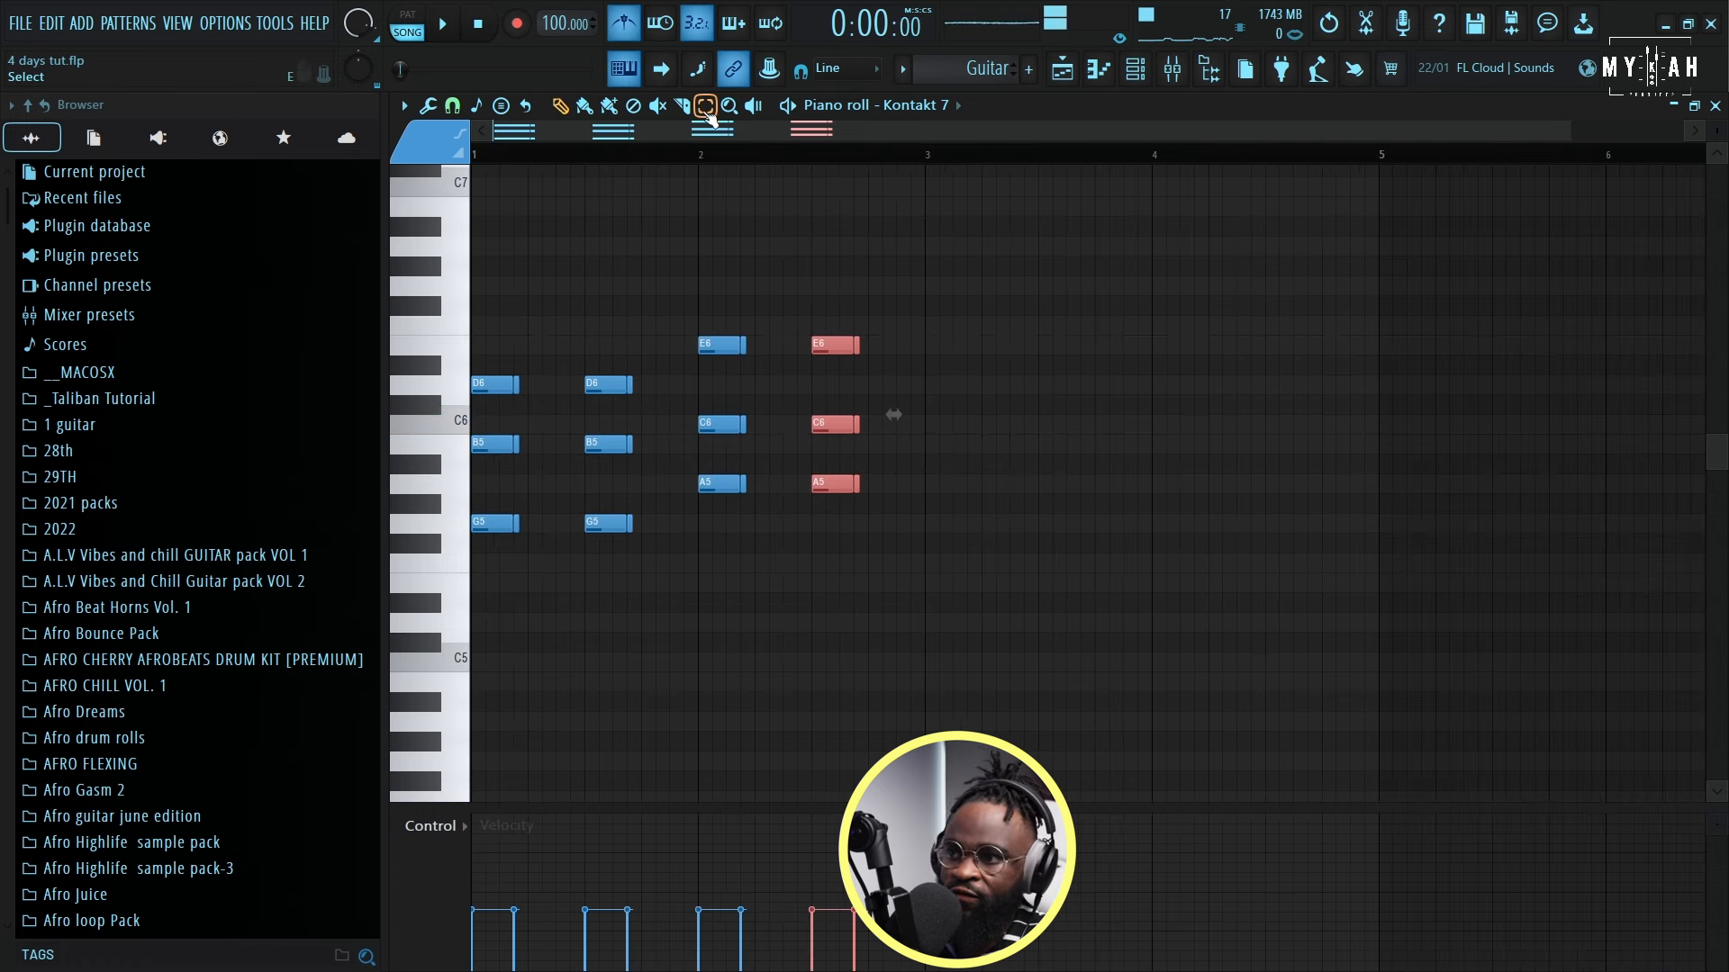
Step: Copy the two bar 1 chords to bar 3 as F5, A5 and C6, and duplicate them into bar 4
left_click_drag(493, 338, 678, 636)
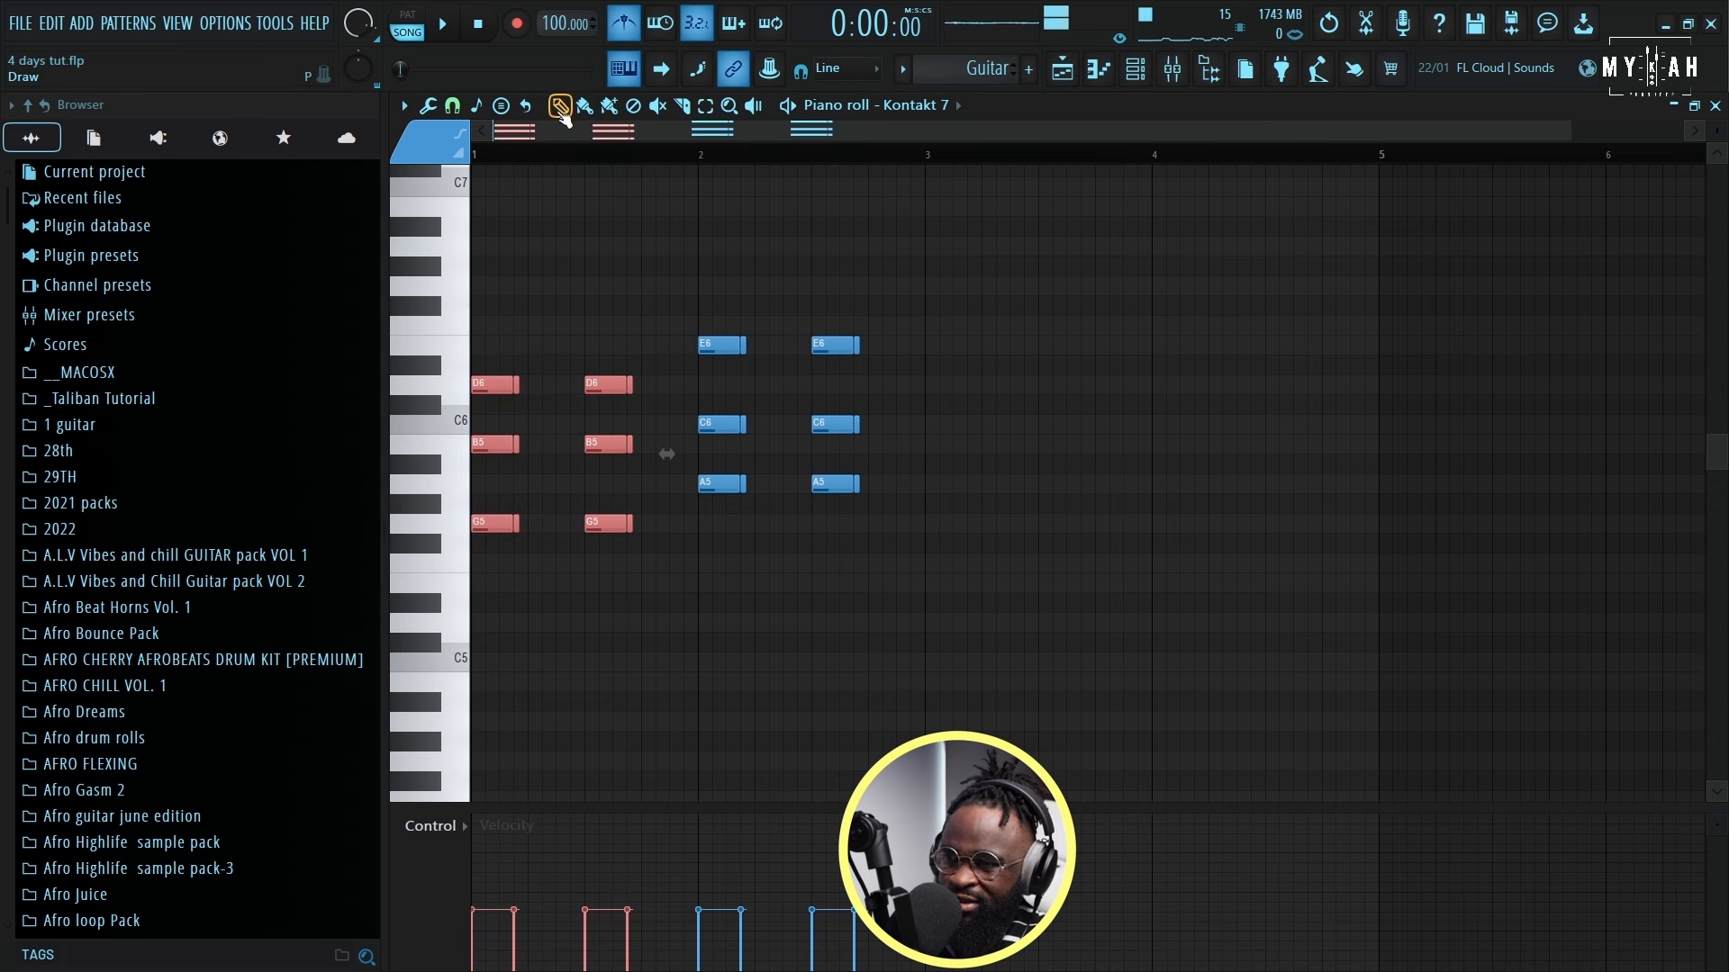
left_click_drag(487, 389, 933, 444)
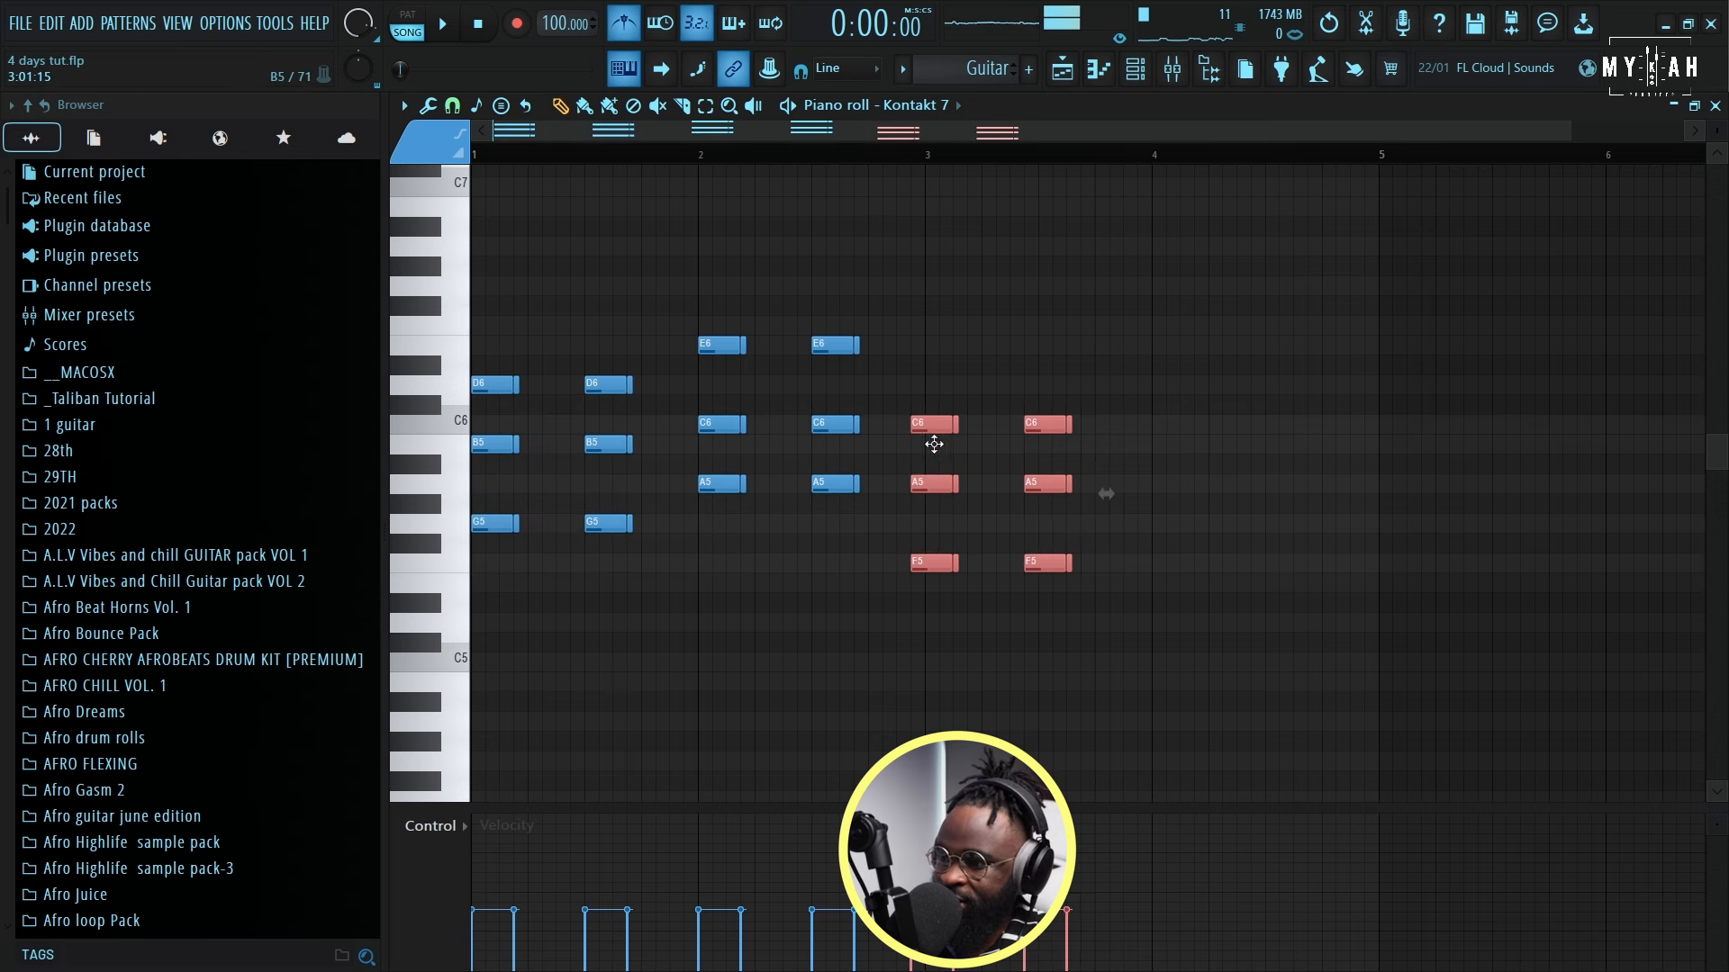
left_click(928, 158)
key("space")
key("ctrl+b")
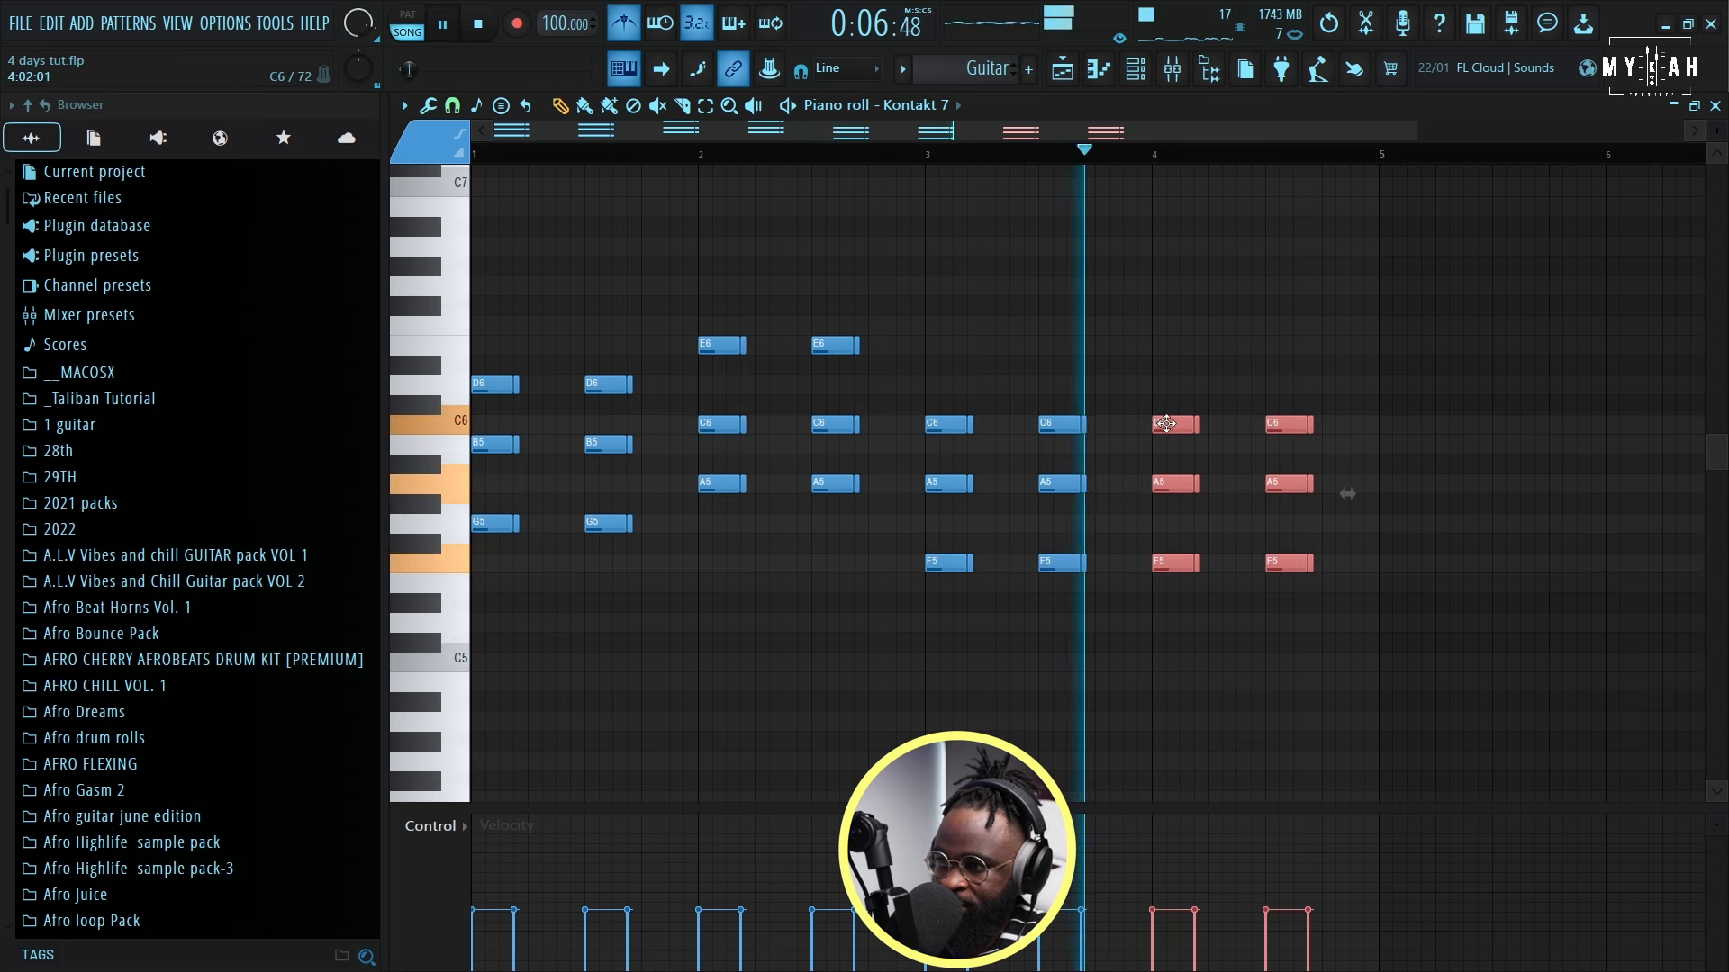
key("ctrl+d")
key("space")
Step: Raise the velocity of all chord notes slightly with the level scaling offset during playback, and accept it
key("alt+x")
left_click_drag(903, 460, 903, 442)
key("space")
left_click_drag(918, 420, 917, 439)
left_click(926, 626)
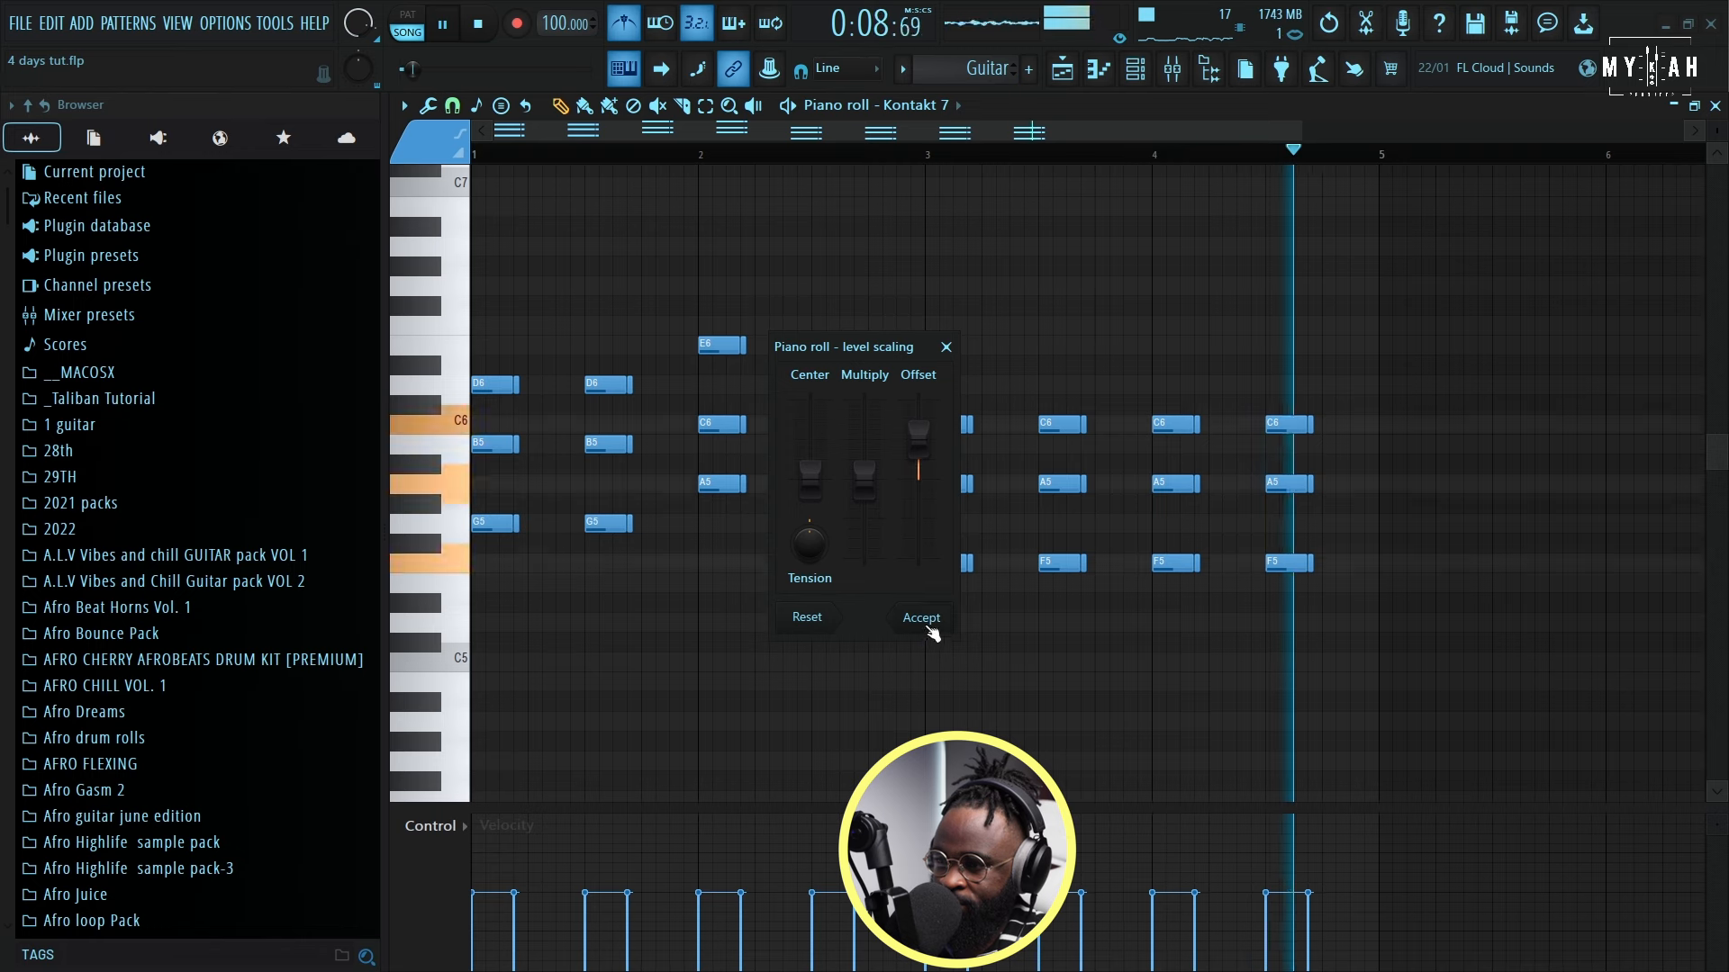
Step: Duplicate the Guitar pattern clip along Track 2 of the playlist until it spans the vocal clip
left_click(1061, 69)
key("space")
key("ctrl+b")
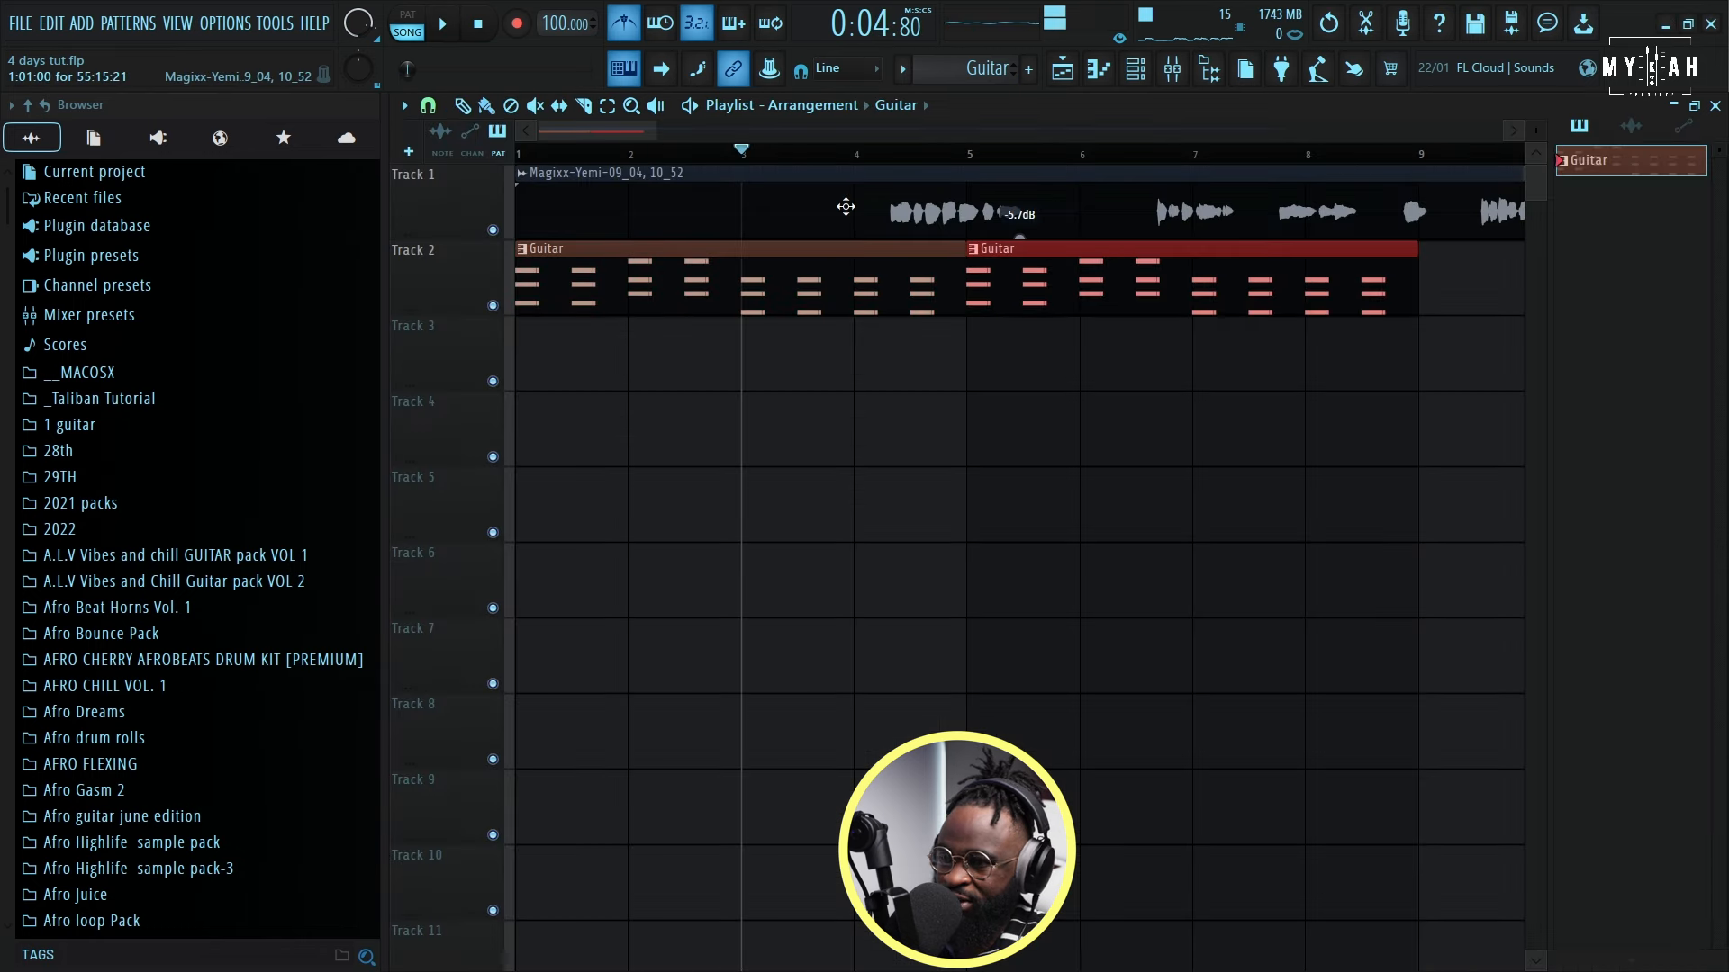
key("space")
scroll(710, 297, "down", 5)
key("ctrl+b")
key("ctrl+b")
scroll(792, 160, "down", 1)
scroll(792, 161, "down", 1)
left_click_drag(759, 314, 1265, 301)
Step: Open the Kontakt 7 channel's settings from the channel rack and assign it to mixer track 3
left_click(1135, 69)
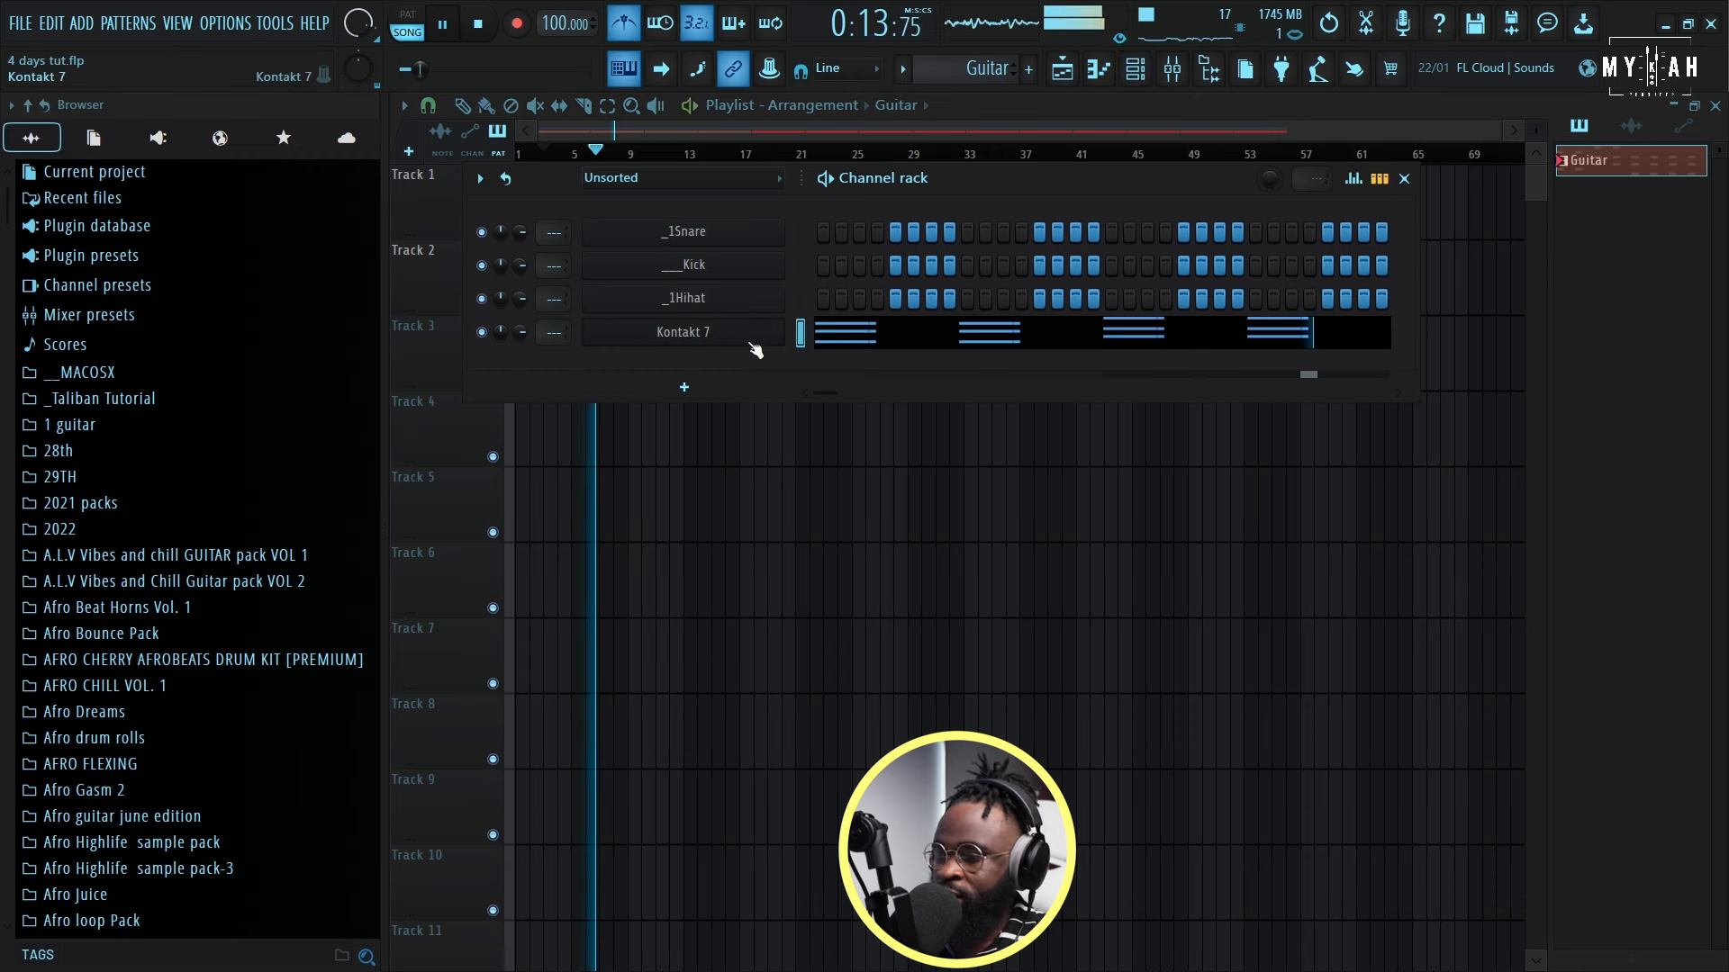
key("space")
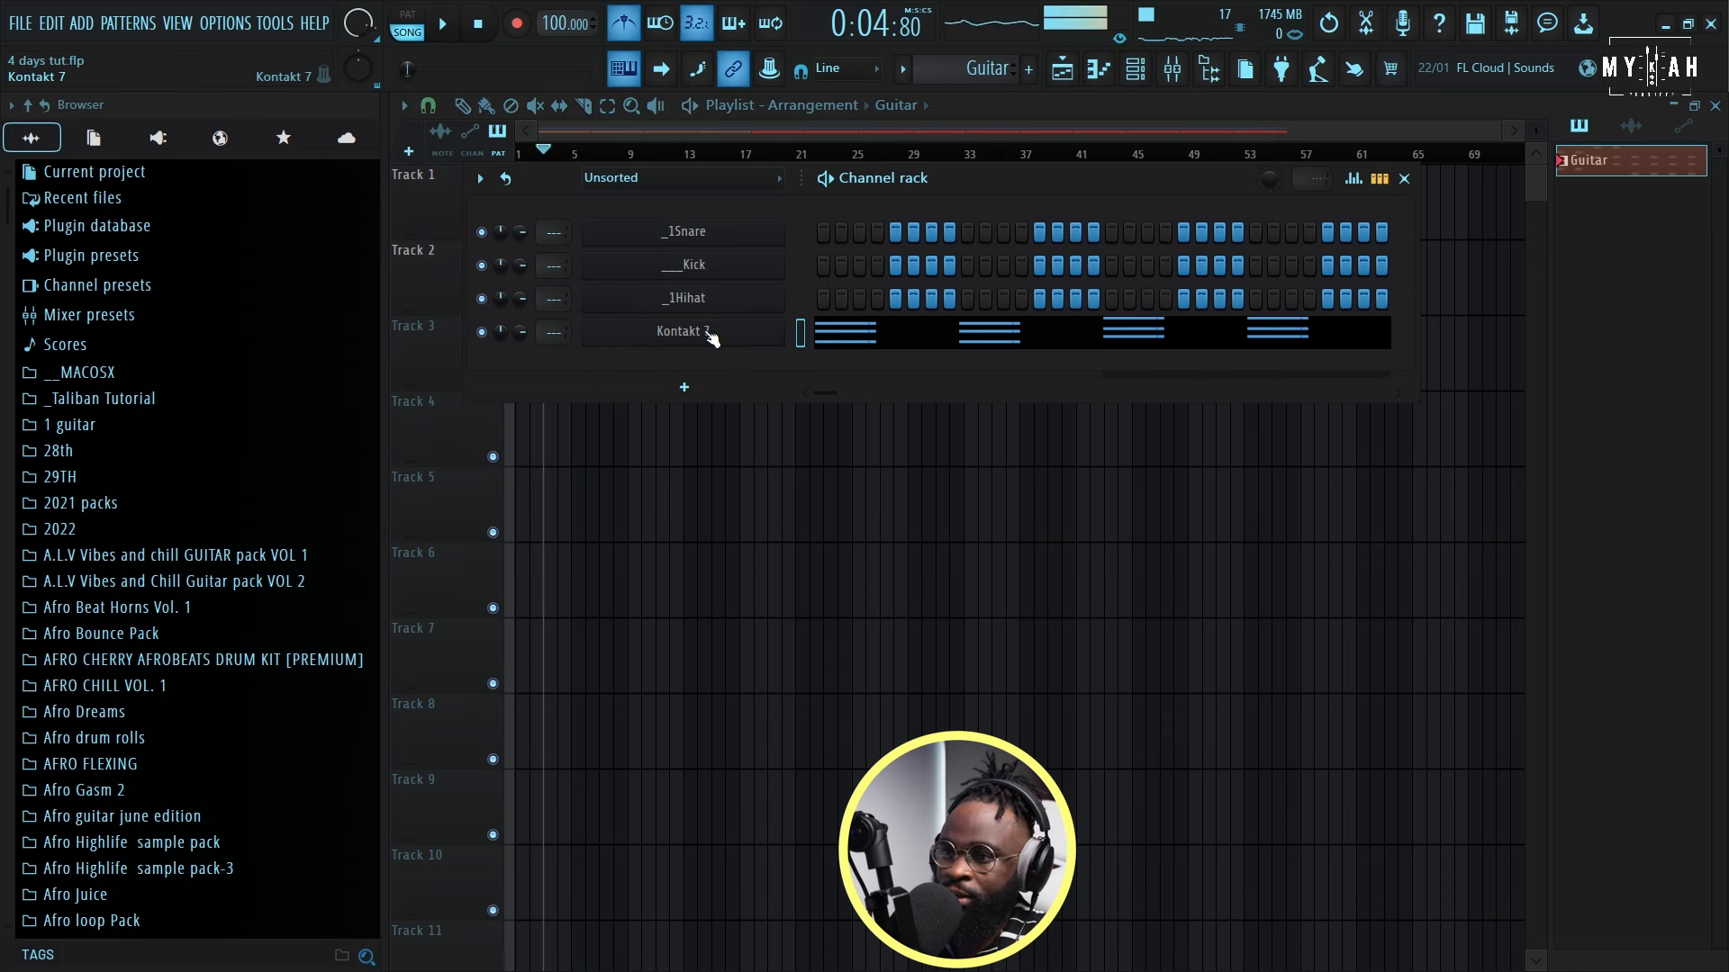
left_click(710, 333)
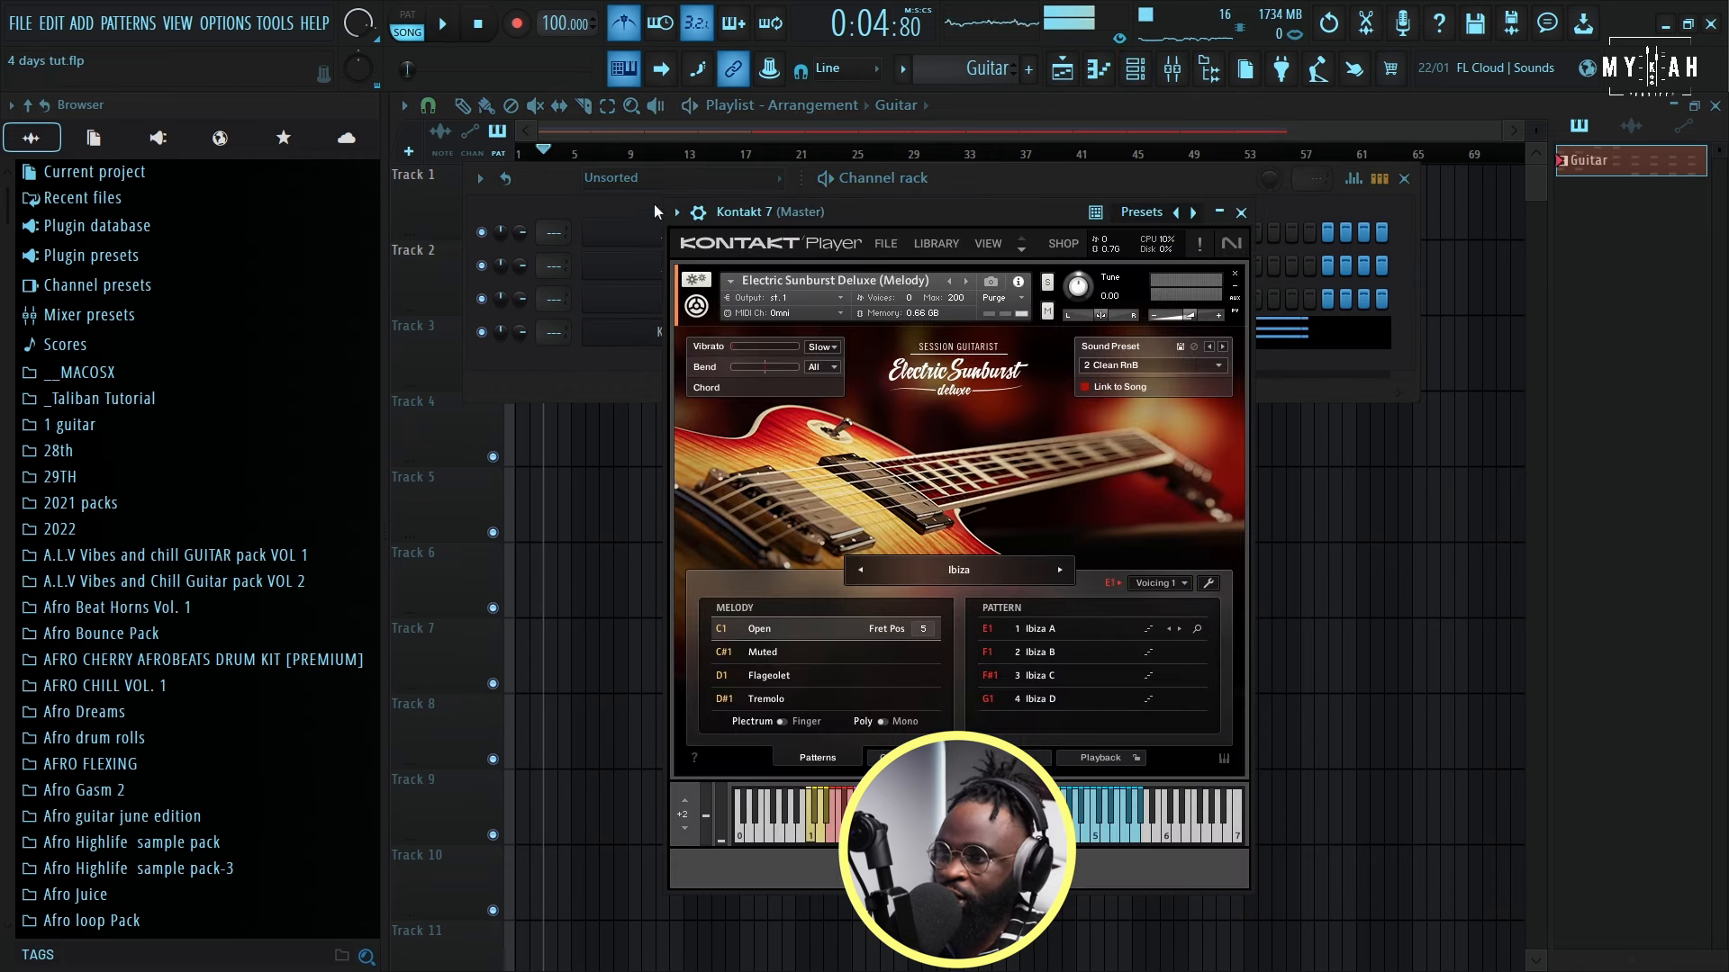
left_click(697, 212)
left_click(1231, 272)
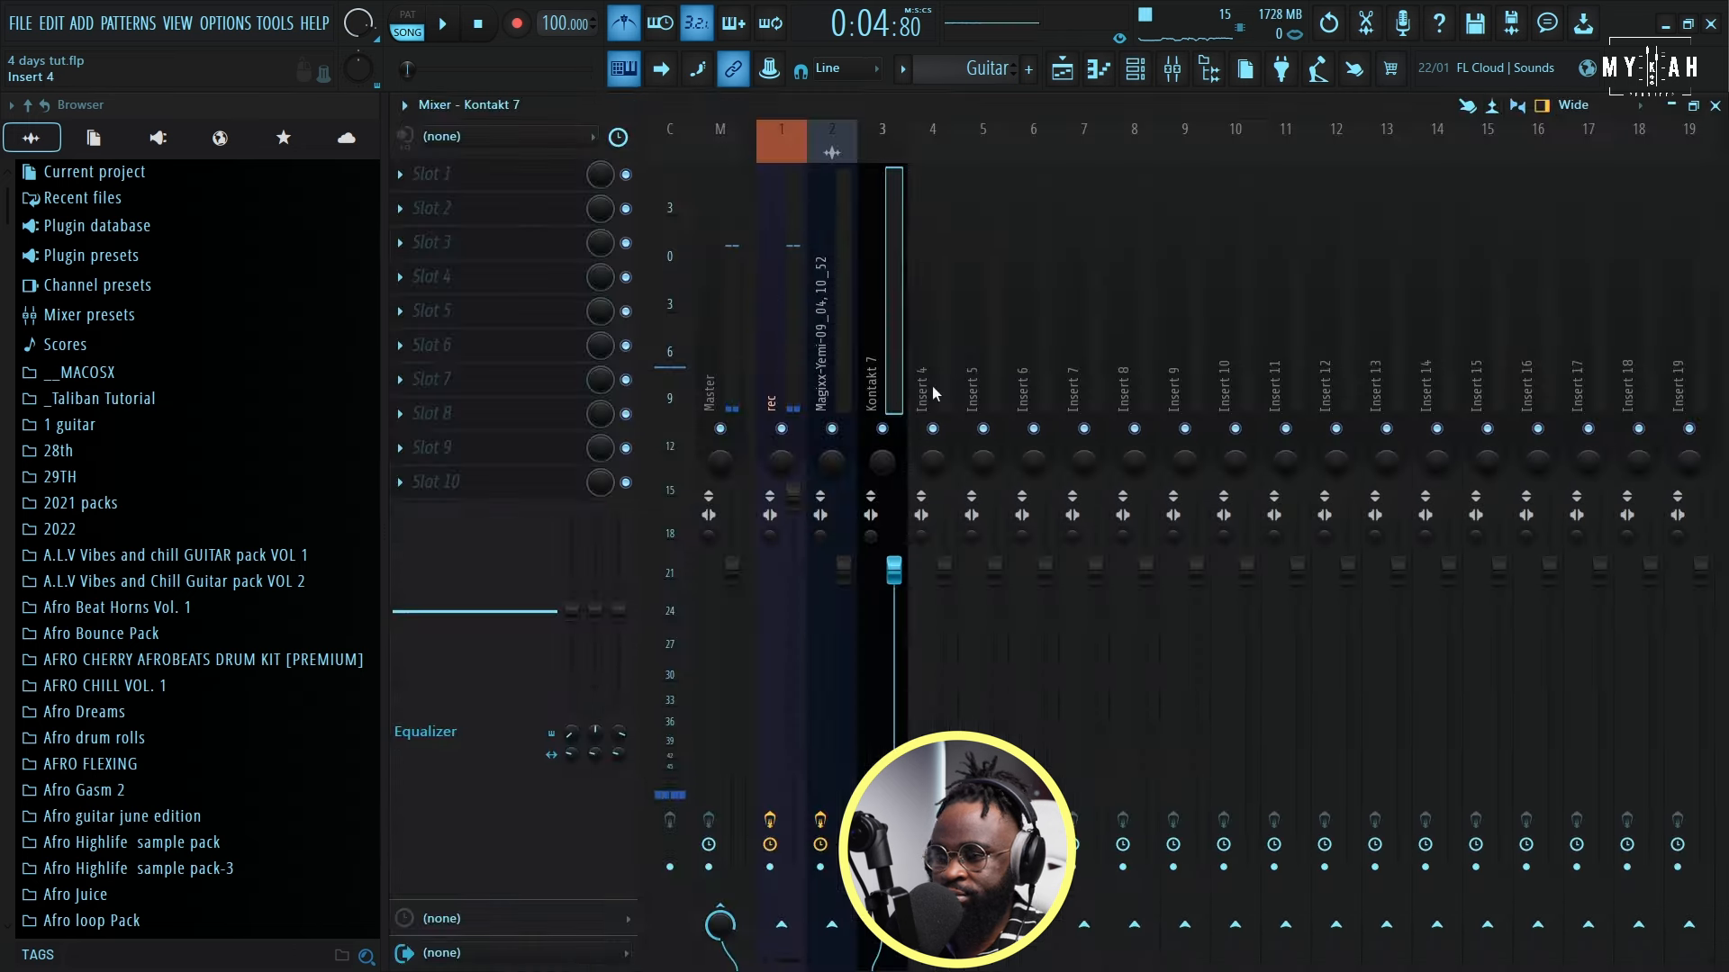
Step: Load Guitar Rig 6 into effect slot 1 of the Kontakt 7 mixer track
key("space")
key("space")
left_click(403, 106)
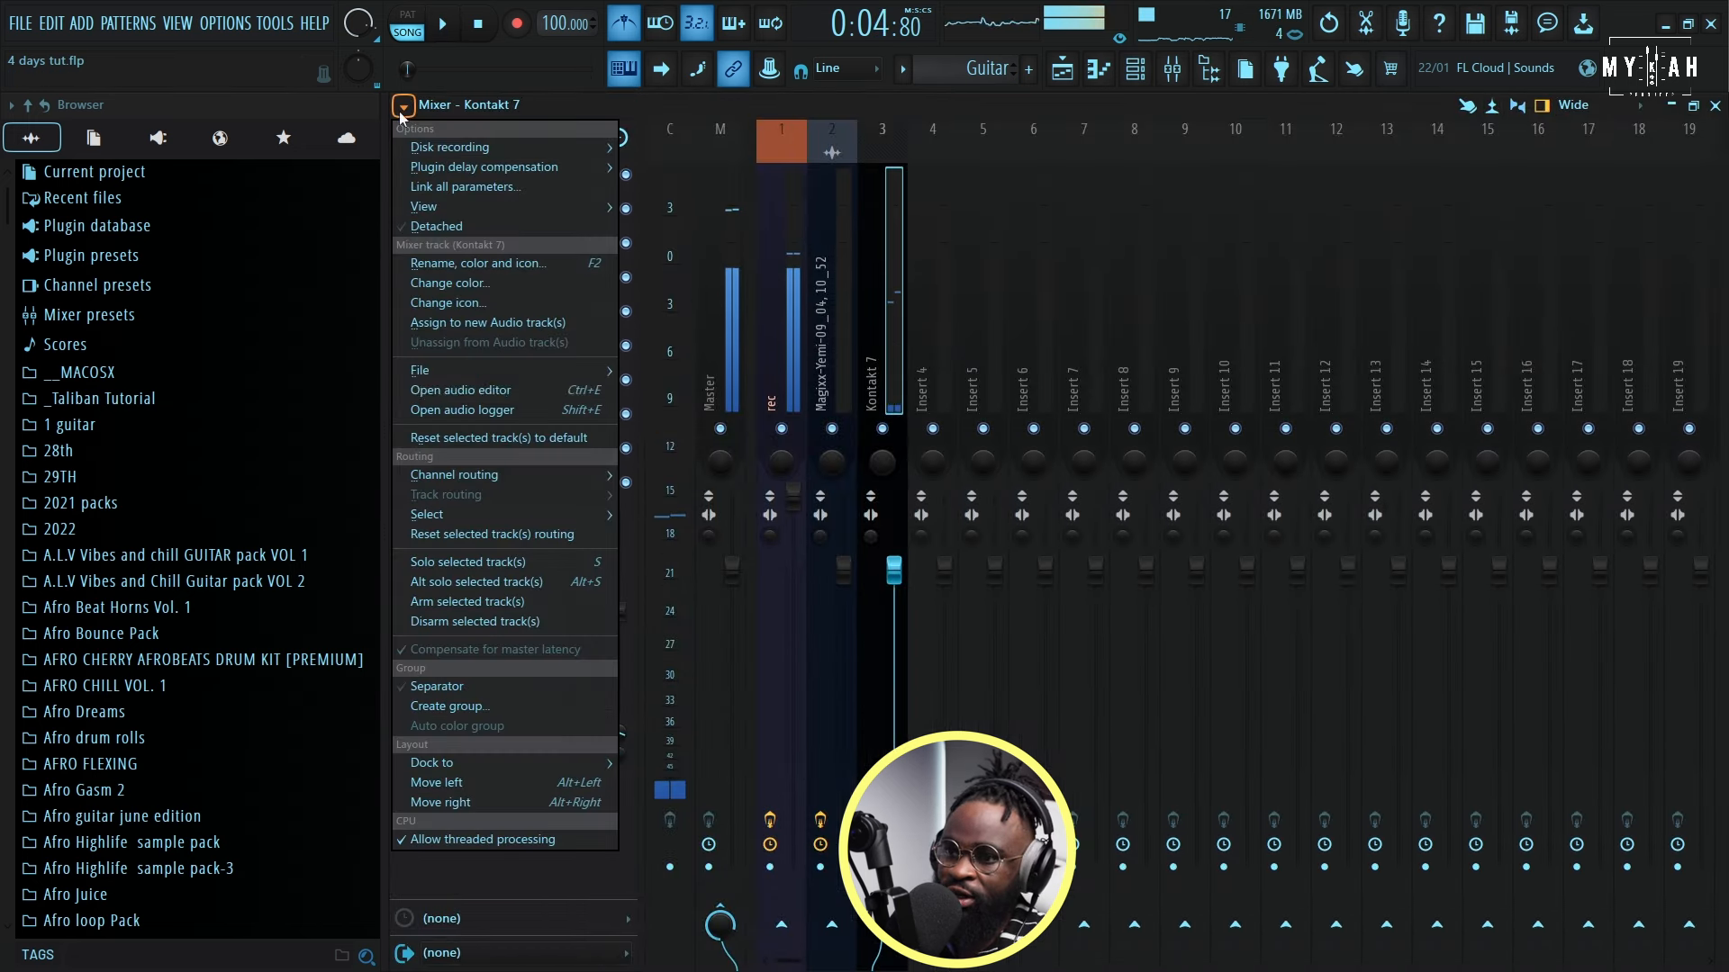
key("Escape")
left_click(534, 173)
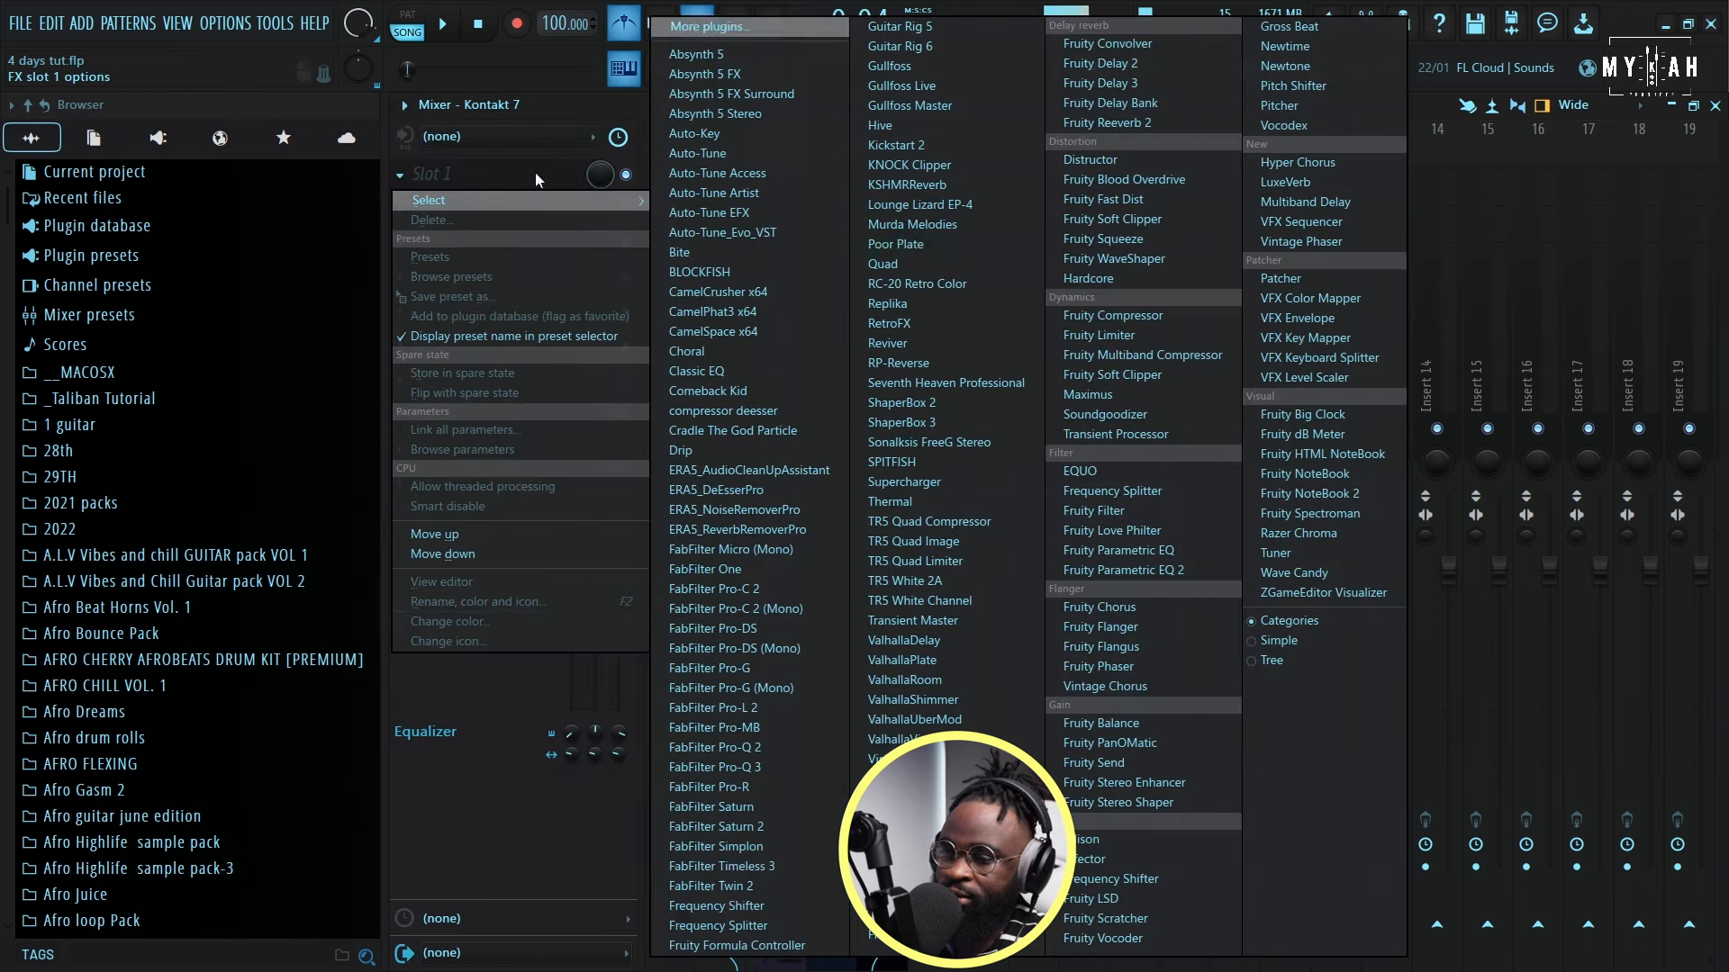
left_click(921, 44)
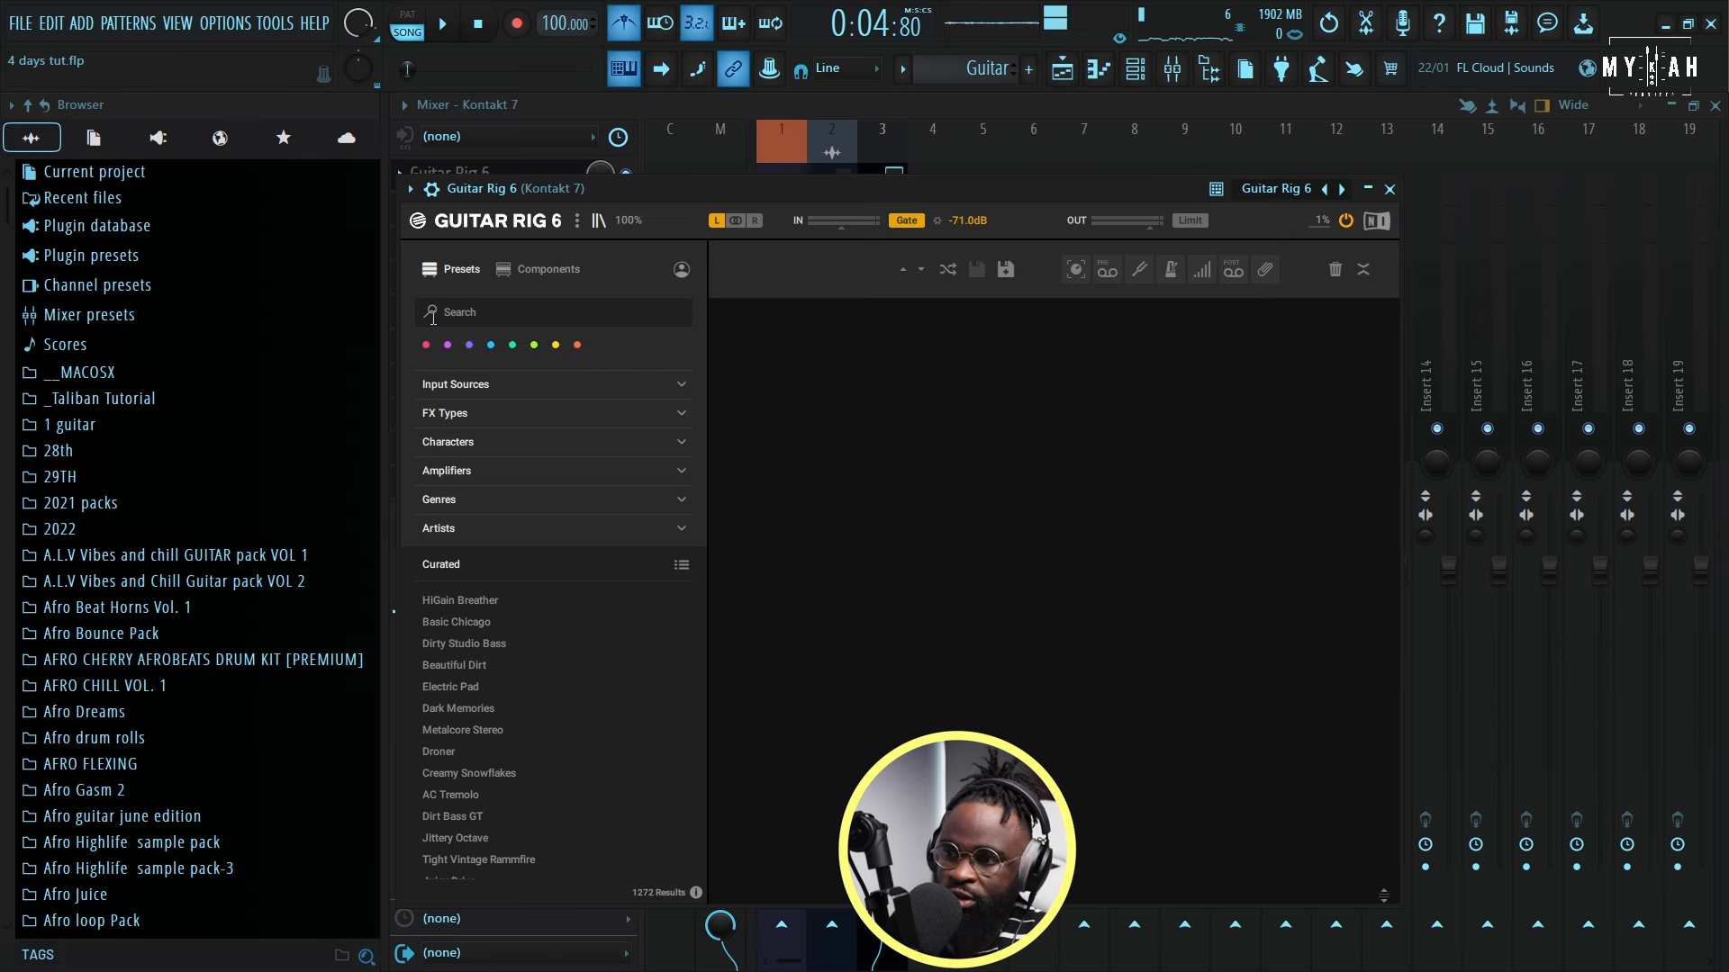
Step: Search the Guitar Rig 6 presets for "atm", load Atmo Rotator, and play the guitar through it
left_click(559, 320)
type("atm")
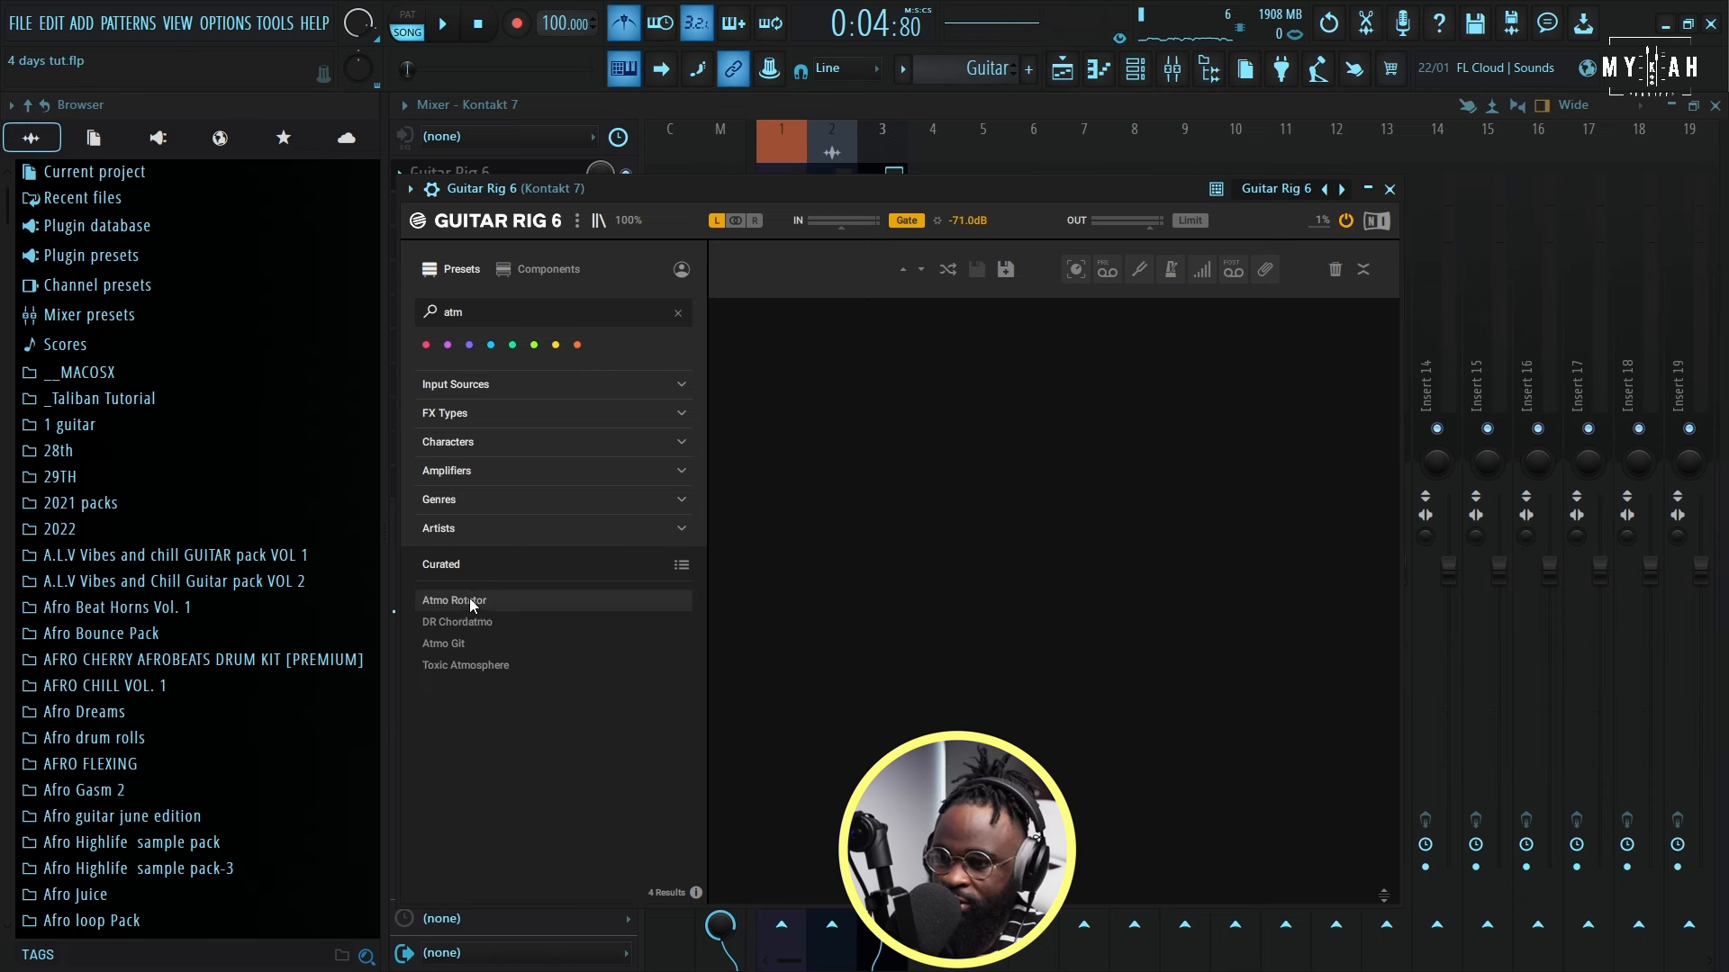
left_click(468, 600)
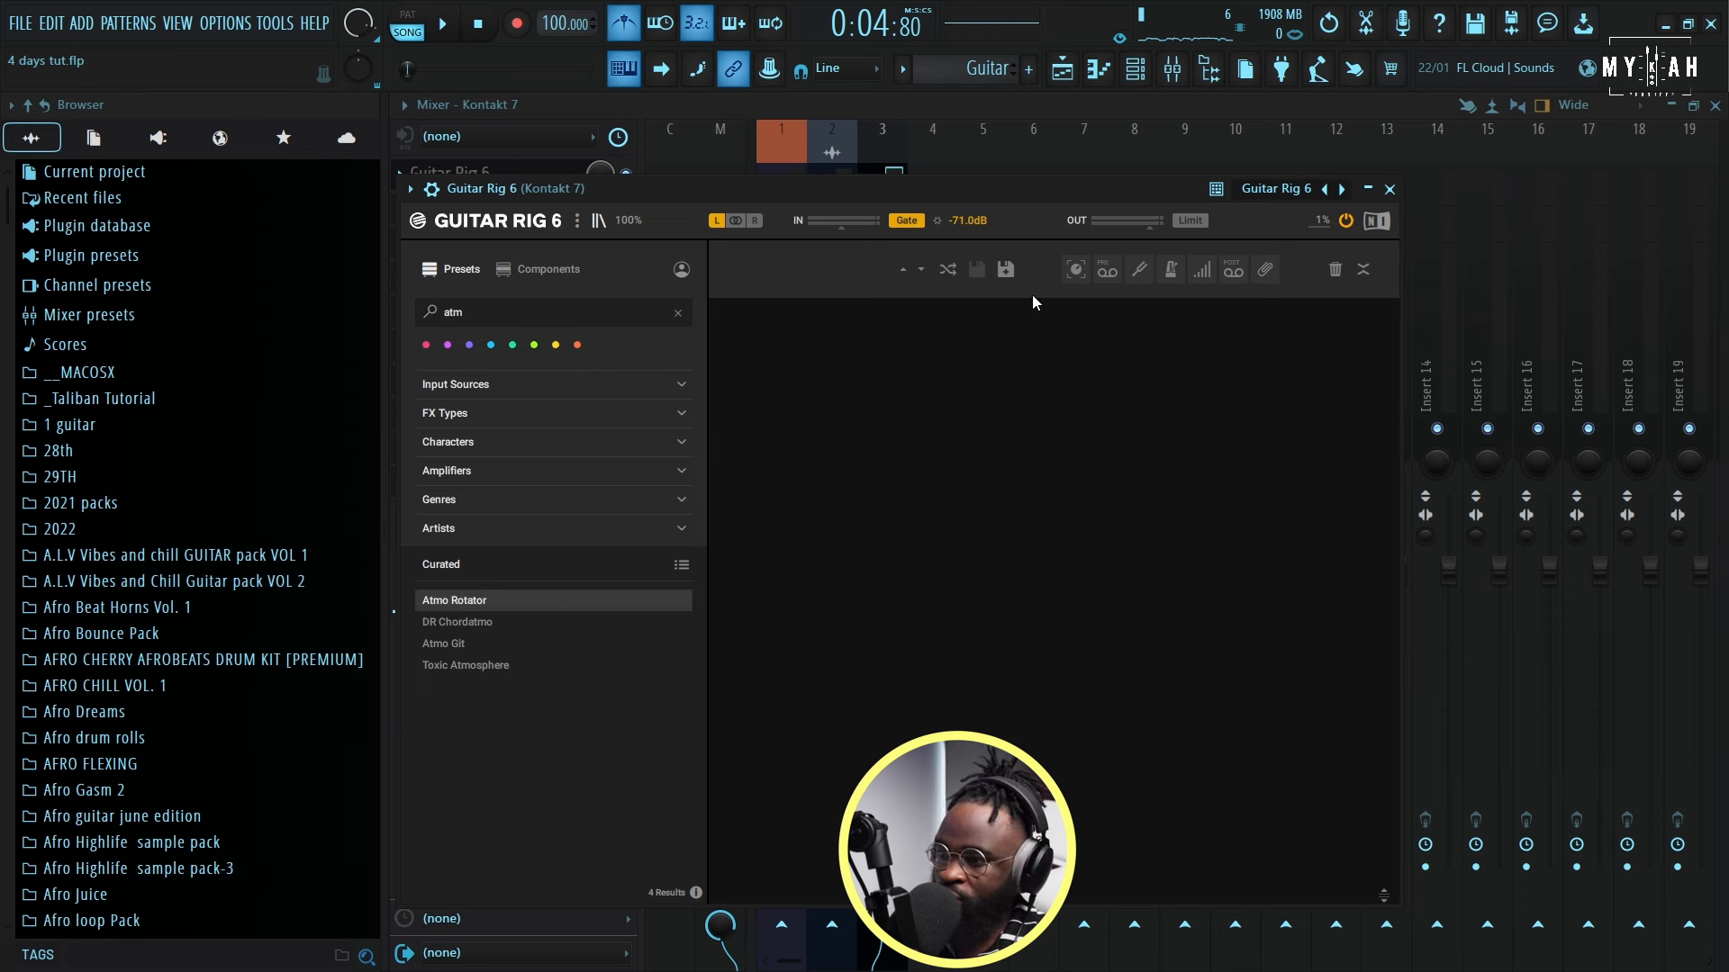
key("space")
left_click_drag(959, 192, 943, 151)
left_click_drag(1376, 616, 1380, 747)
key("space")
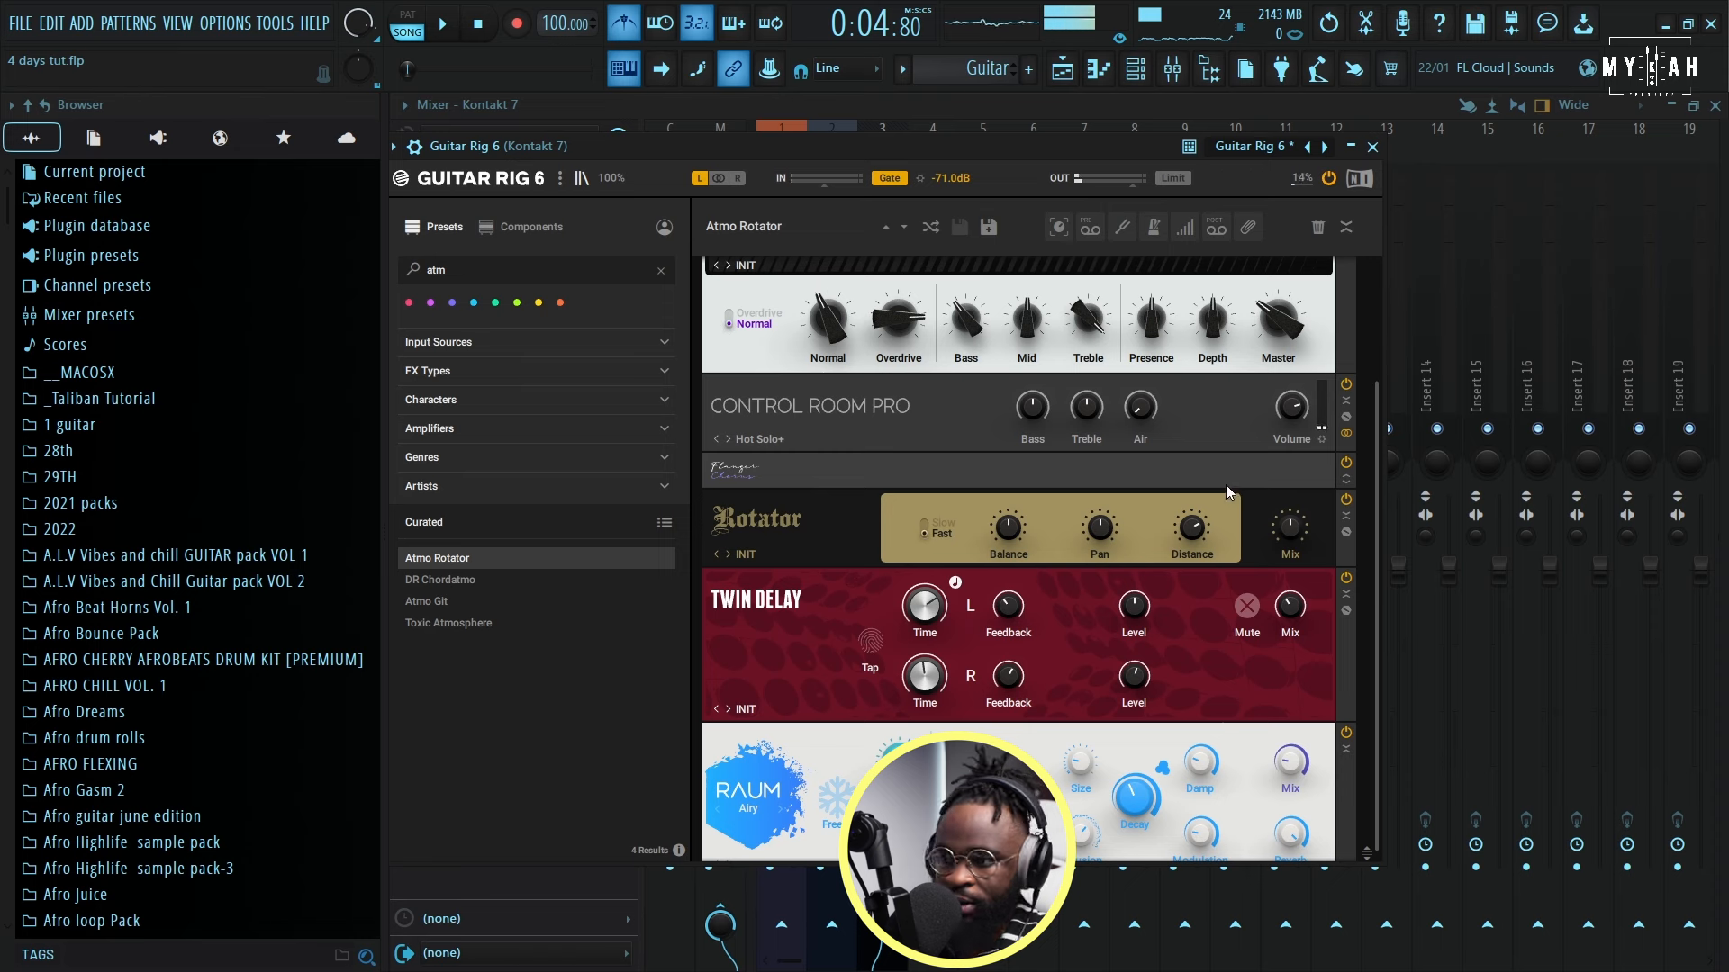
Step: Set the Twin Delay mix in the Atmo Rotator rack to 10 % and audition the result
scroll(1241, 499, "up", 1)
scroll(1248, 590, "down", 1)
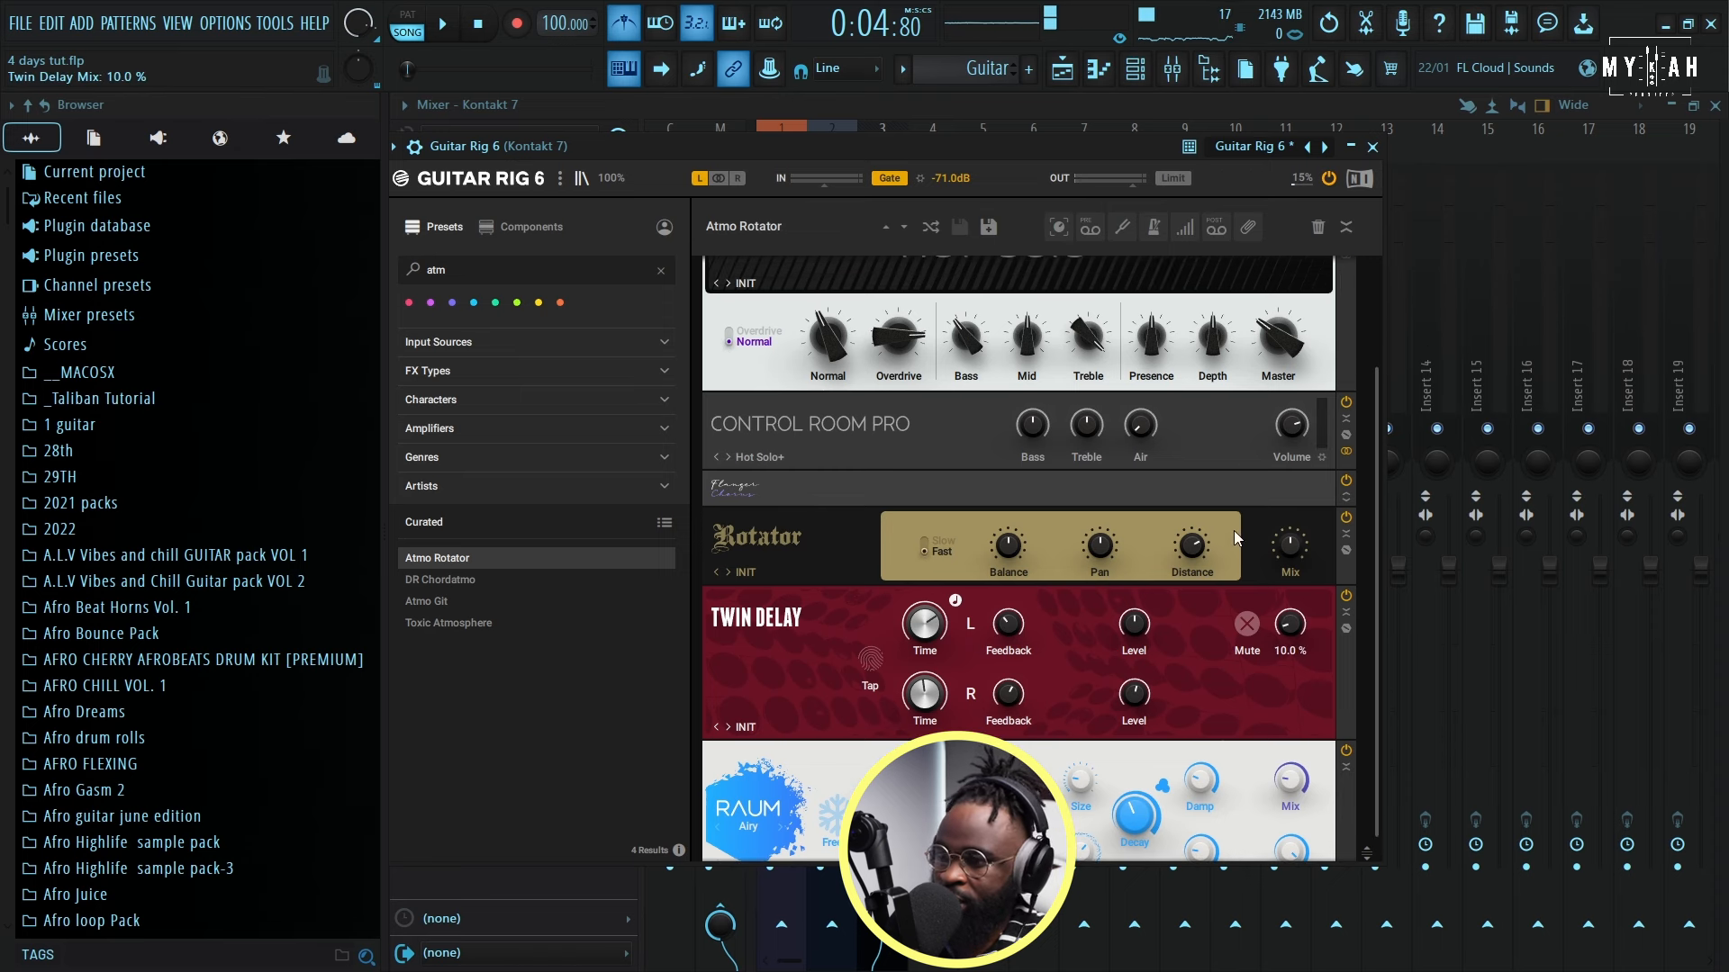
scroll(1233, 540, "up", 3)
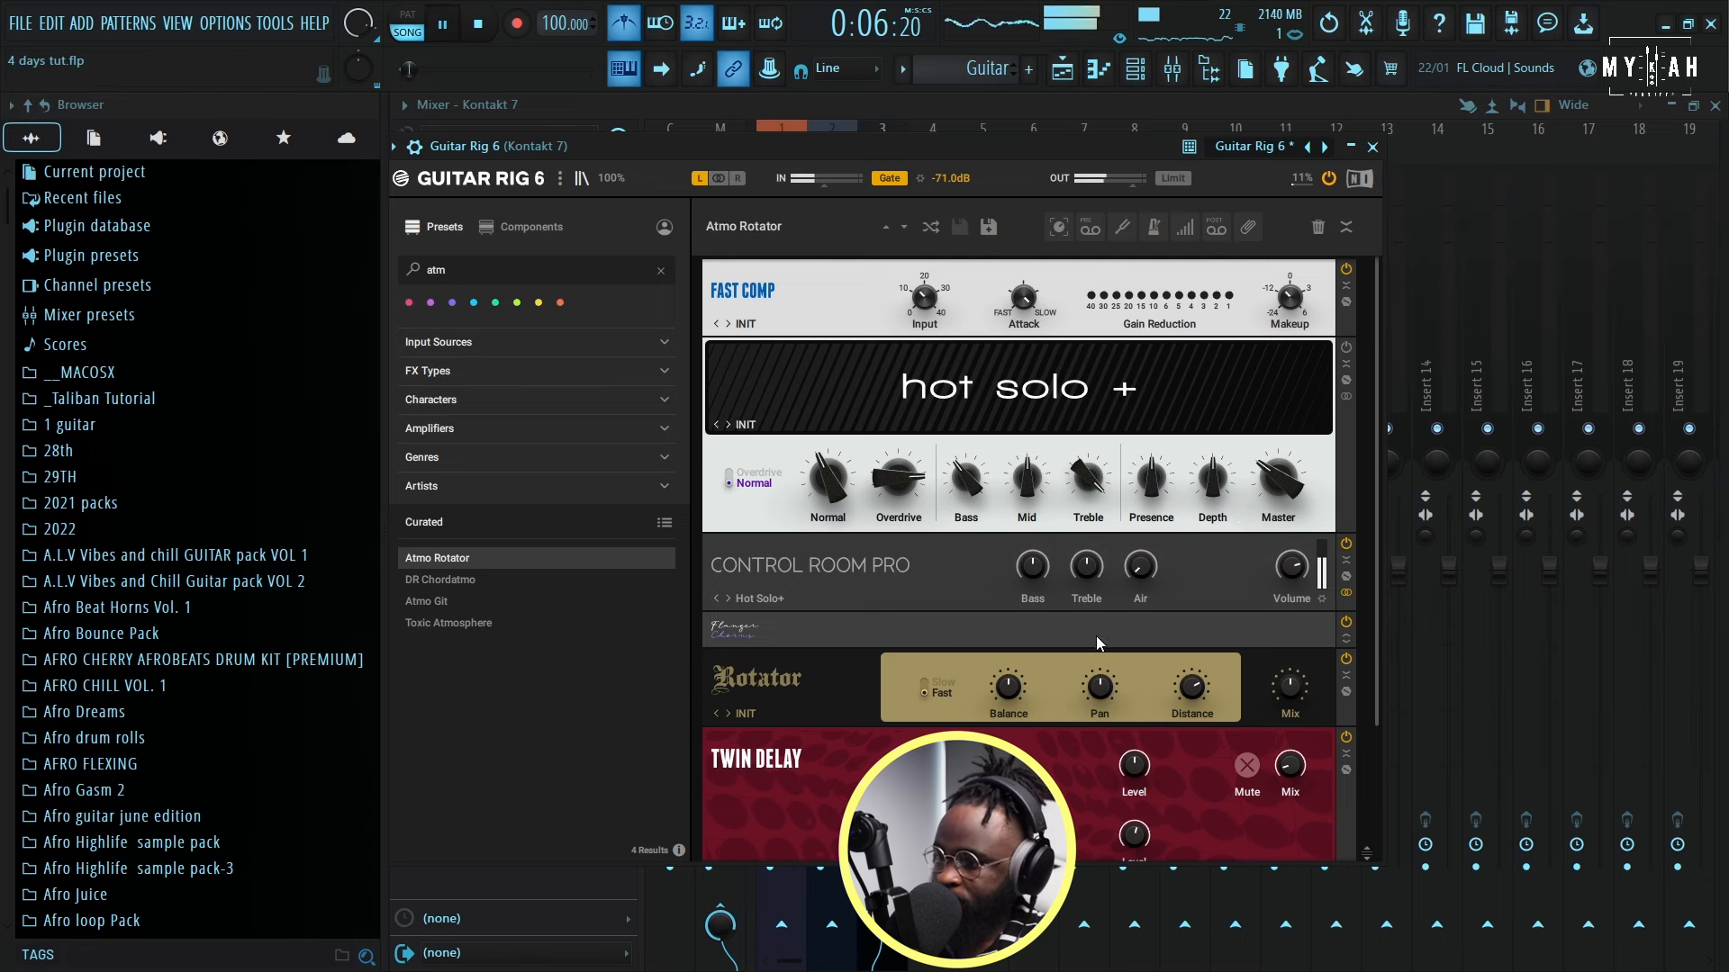
scroll(1099, 639, "down", 4)
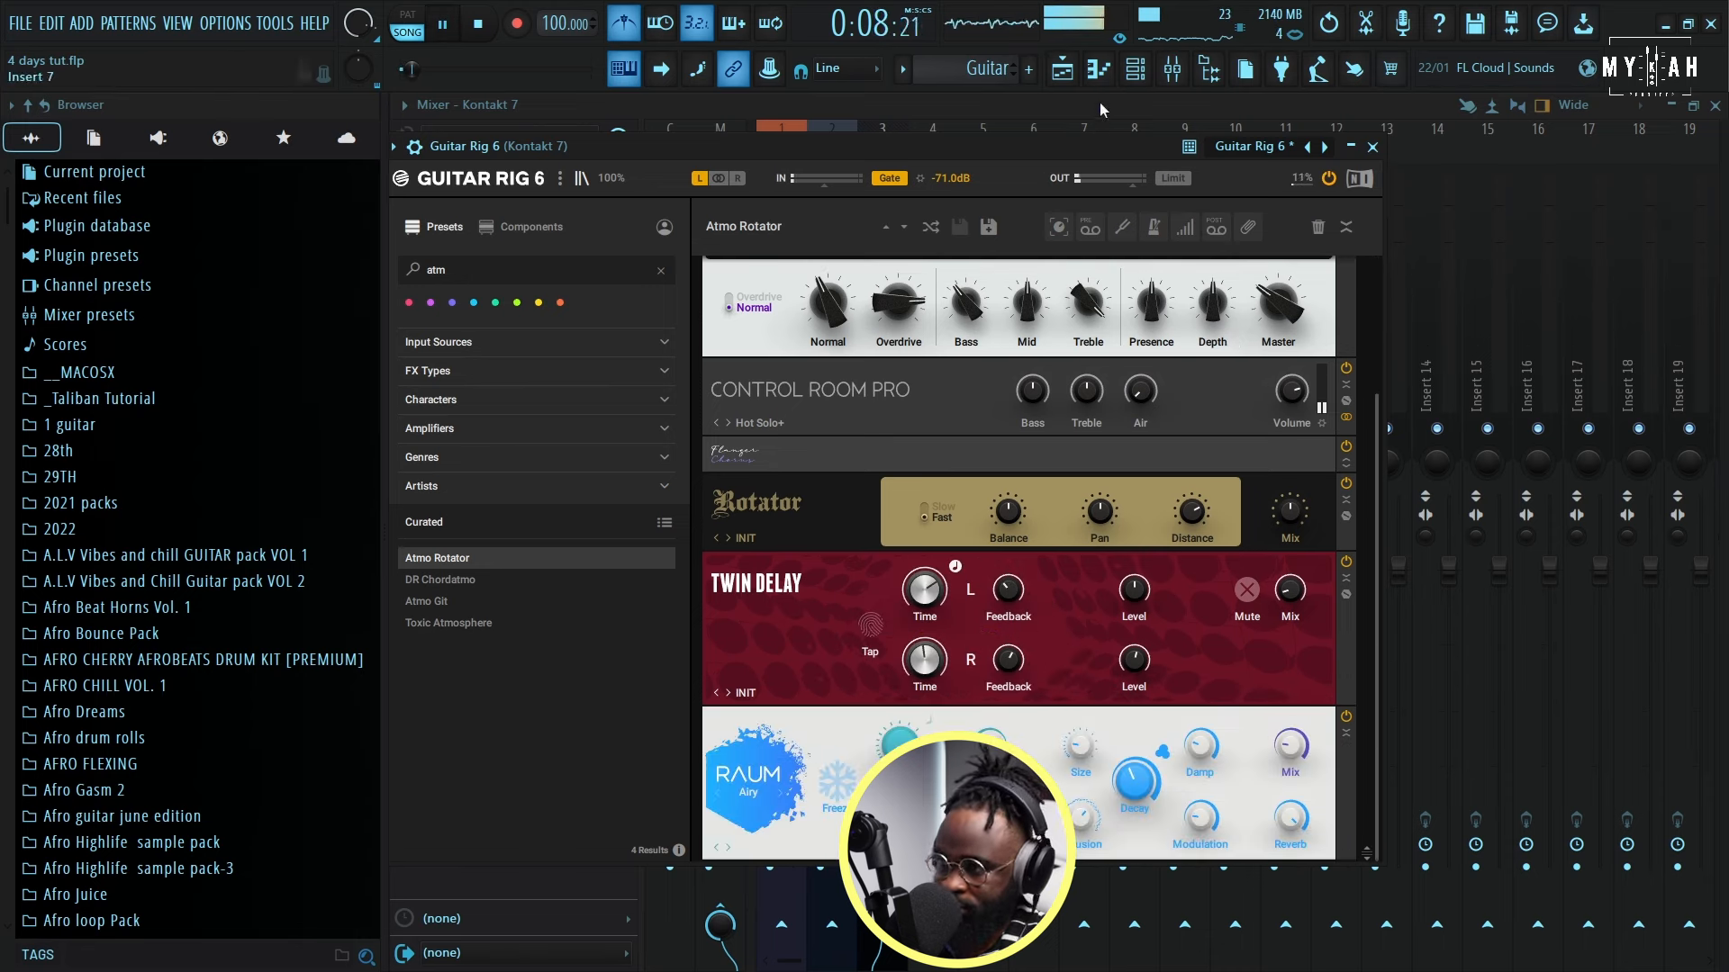
Step: Add Fruity Parametric EQ 2 in effect slot 2 of the Kontakt 7 mixer track
left_click(1101, 70)
left_click(1180, 68)
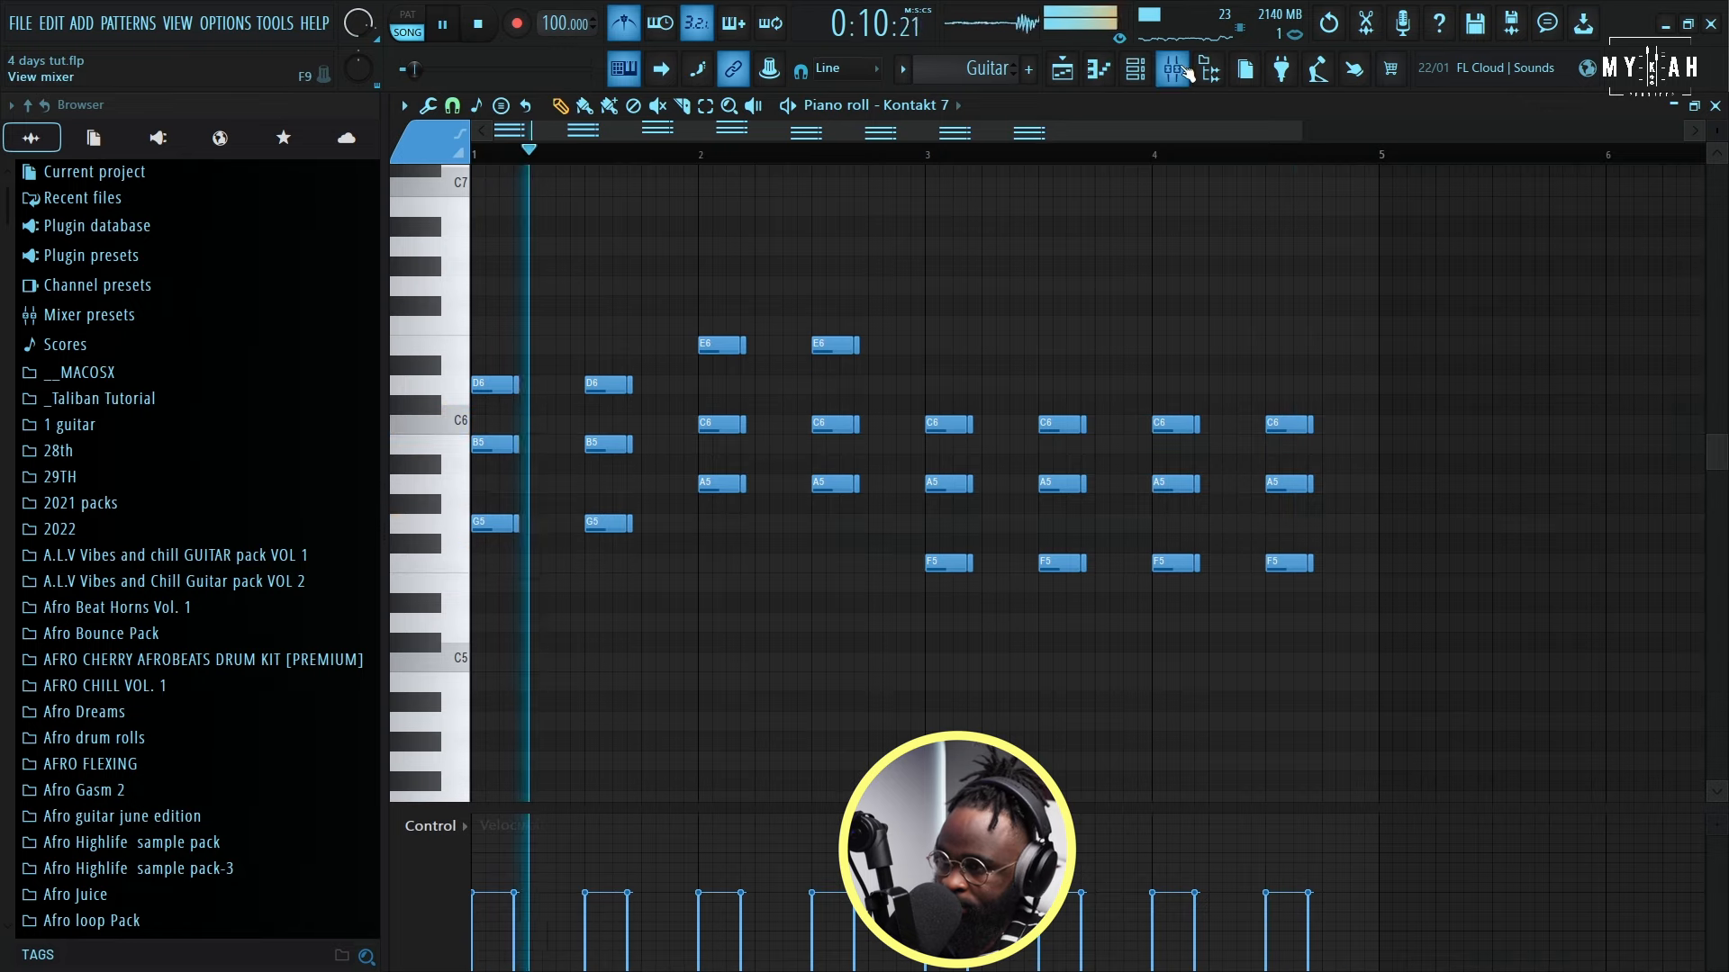
left_click(450, 208)
mouse_move(522, 234)
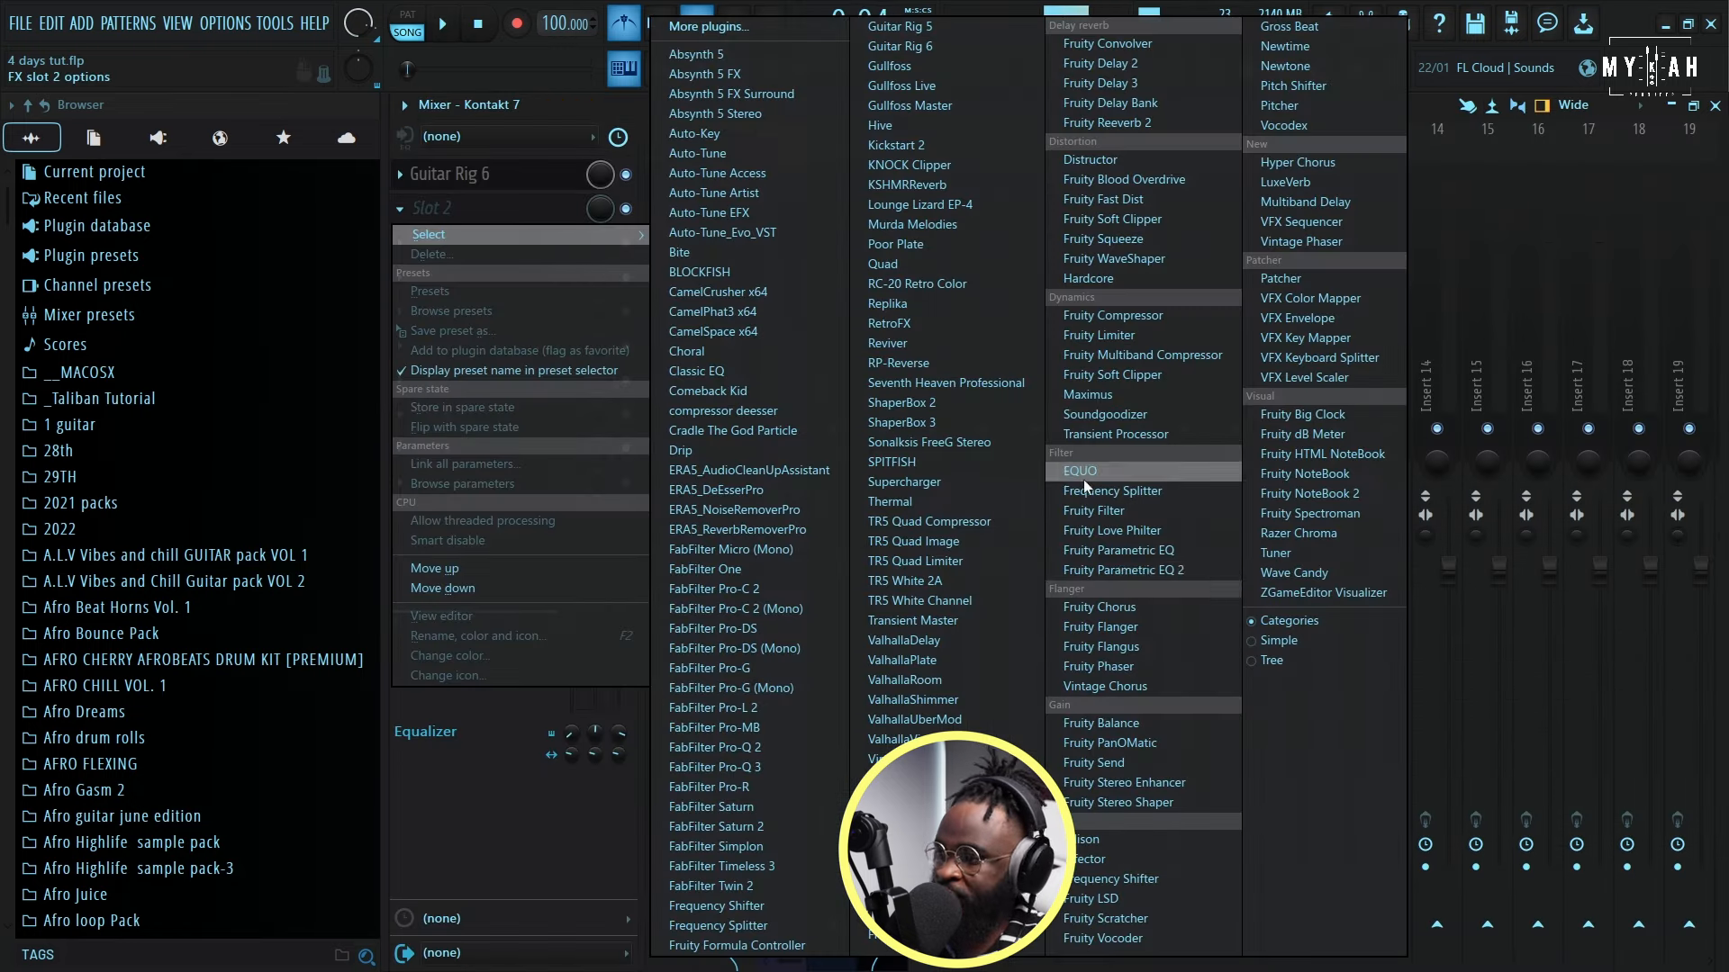
left_click(1117, 567)
Step: Cut the guitar's low end with EQ band 1 at -18 dB and about 295 Hz, using a steep slope
left_click_drag(658, 542, 663, 543)
right_click(663, 544)
mouse_move(694, 623)
left_click(752, 622)
key("space")
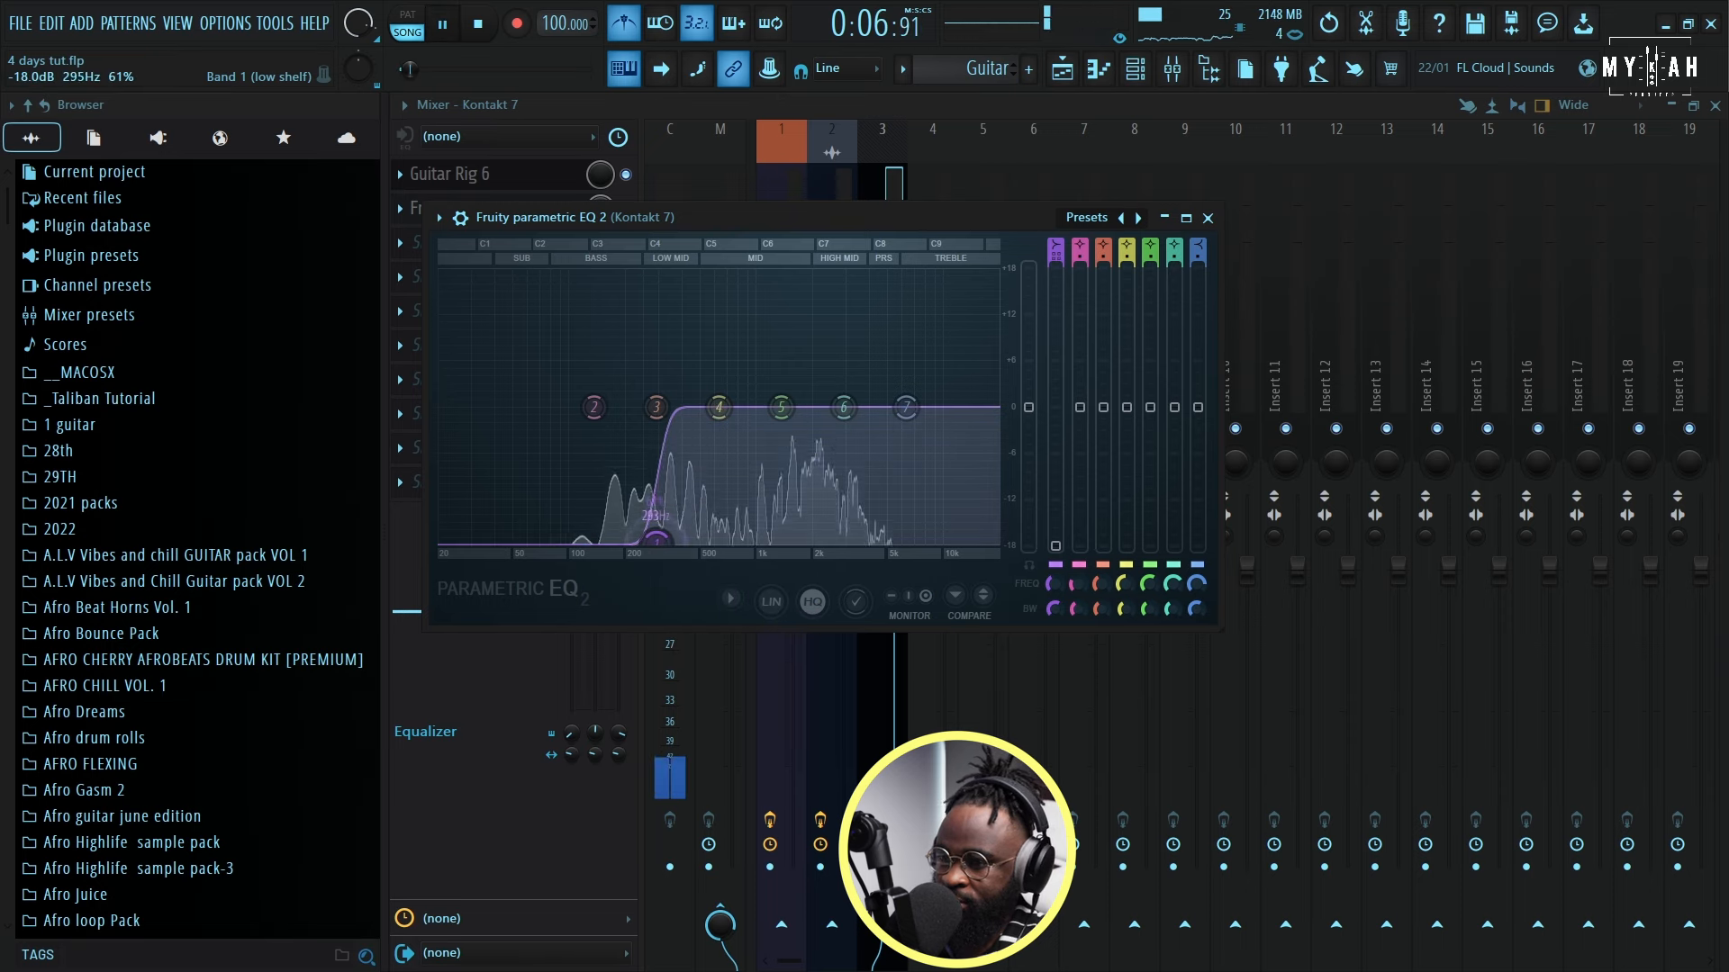
Step: Listen to the processed guitar against the vocal while checking the playlist, mixer levels and channel rack
key("F7")
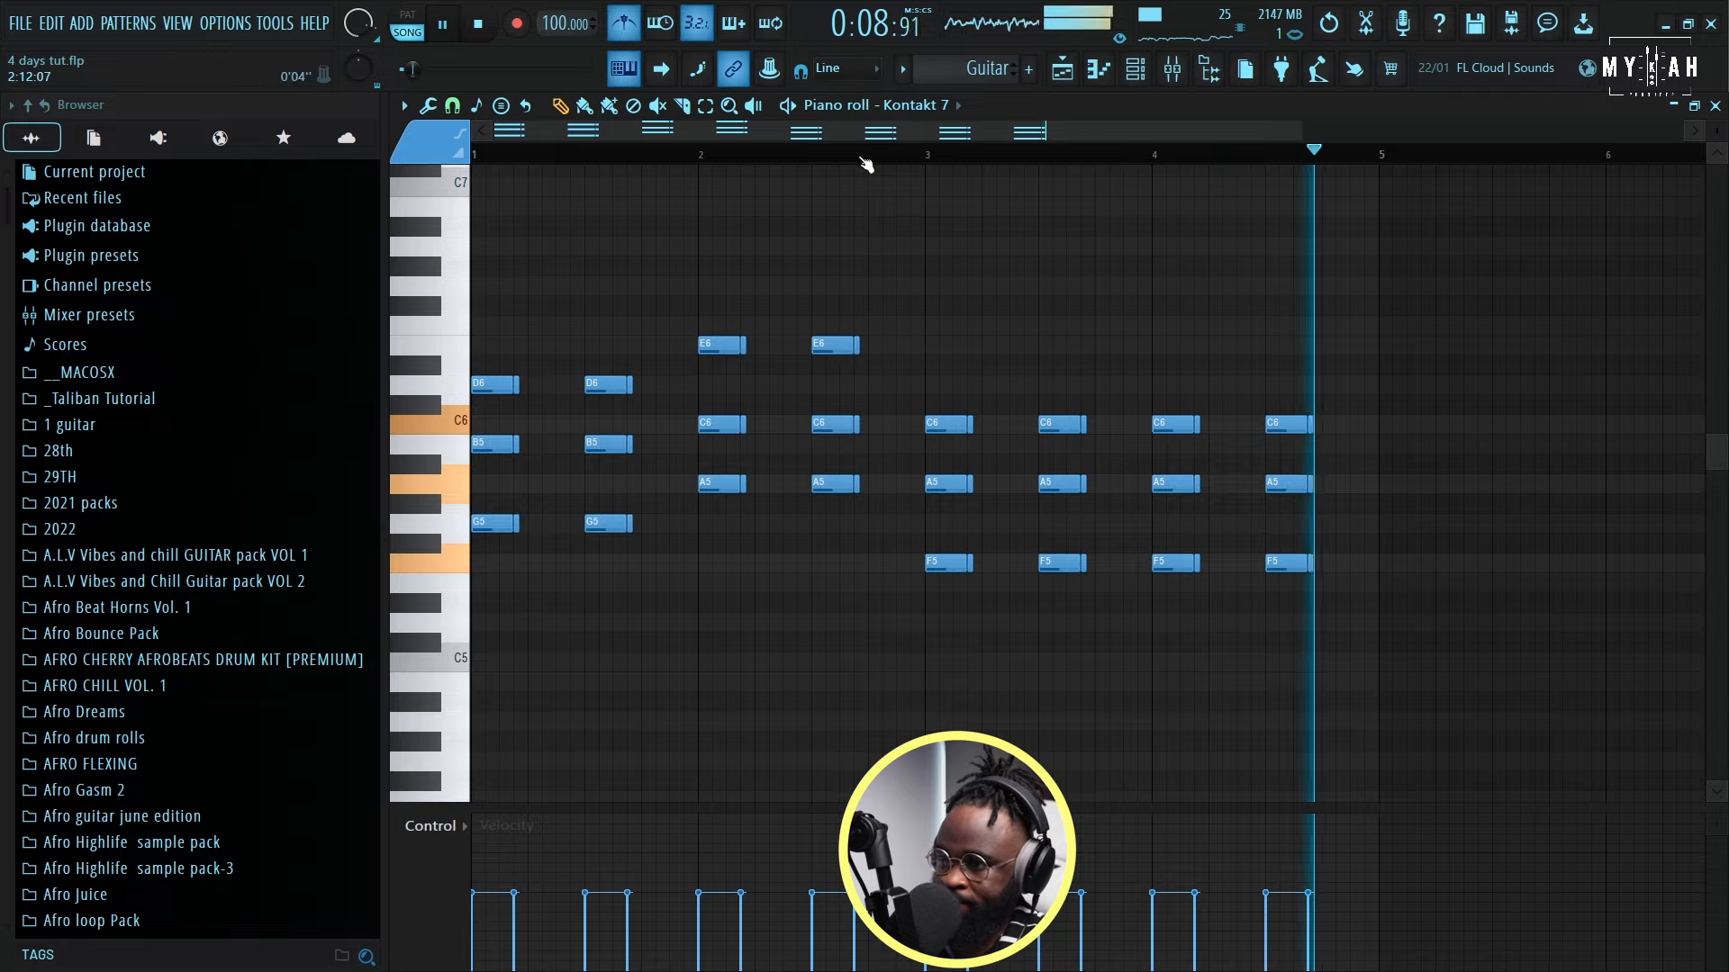
key("F5")
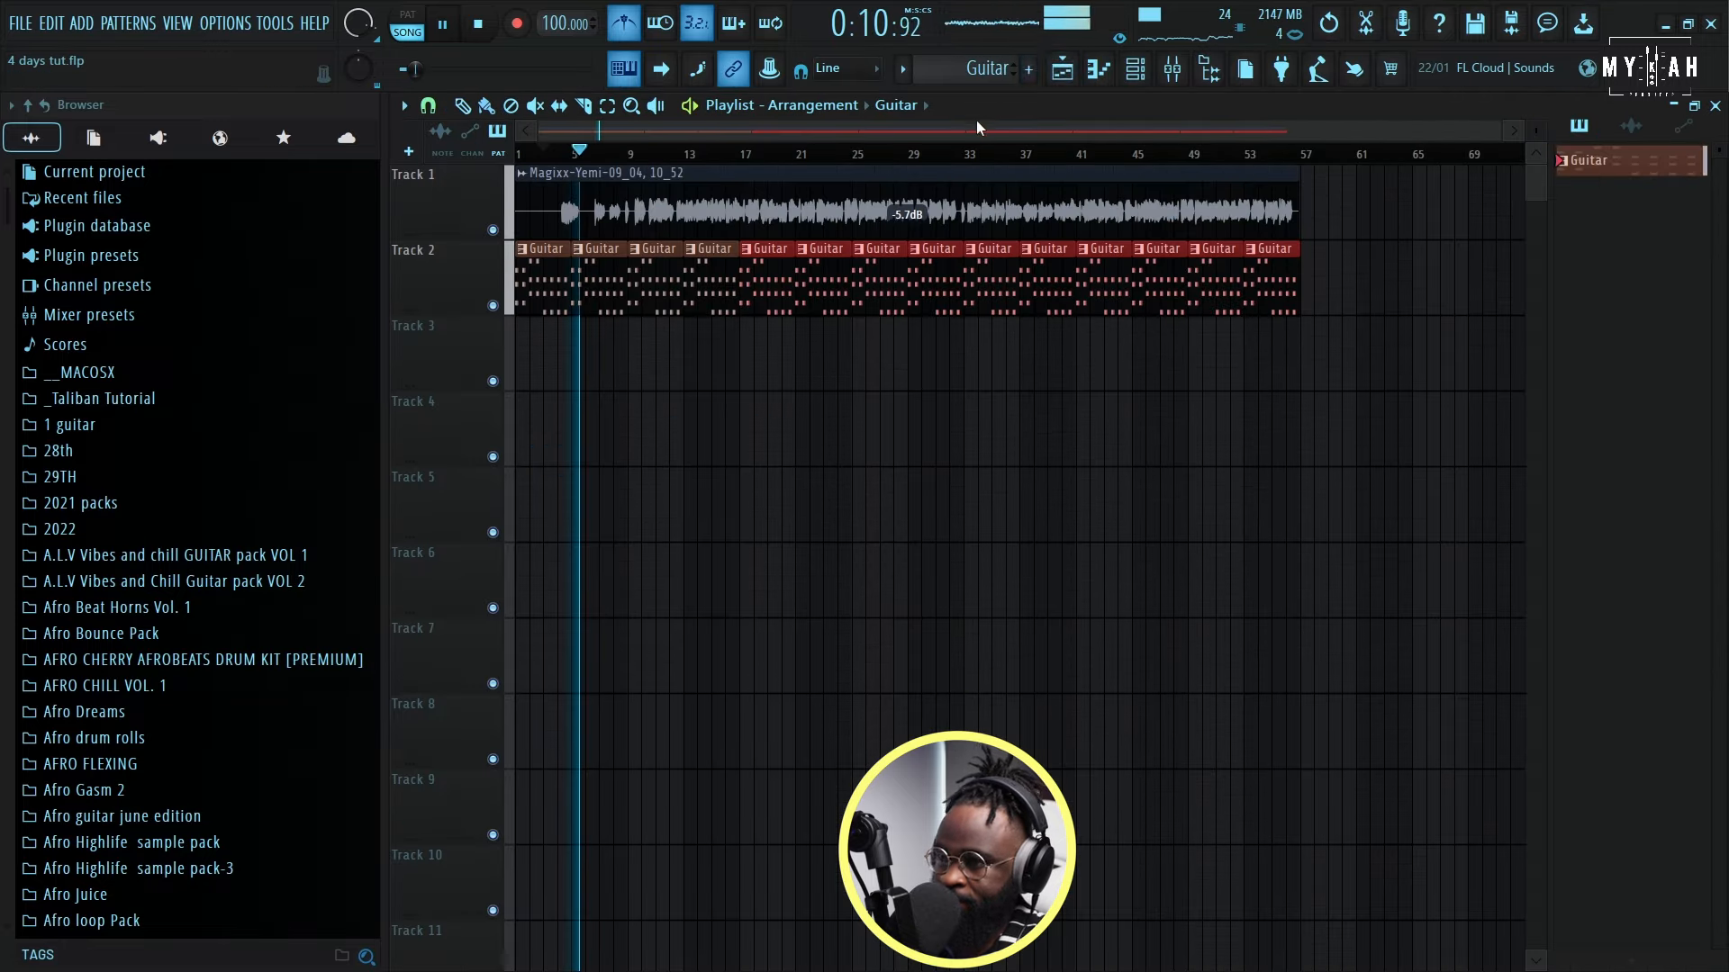
key("F9")
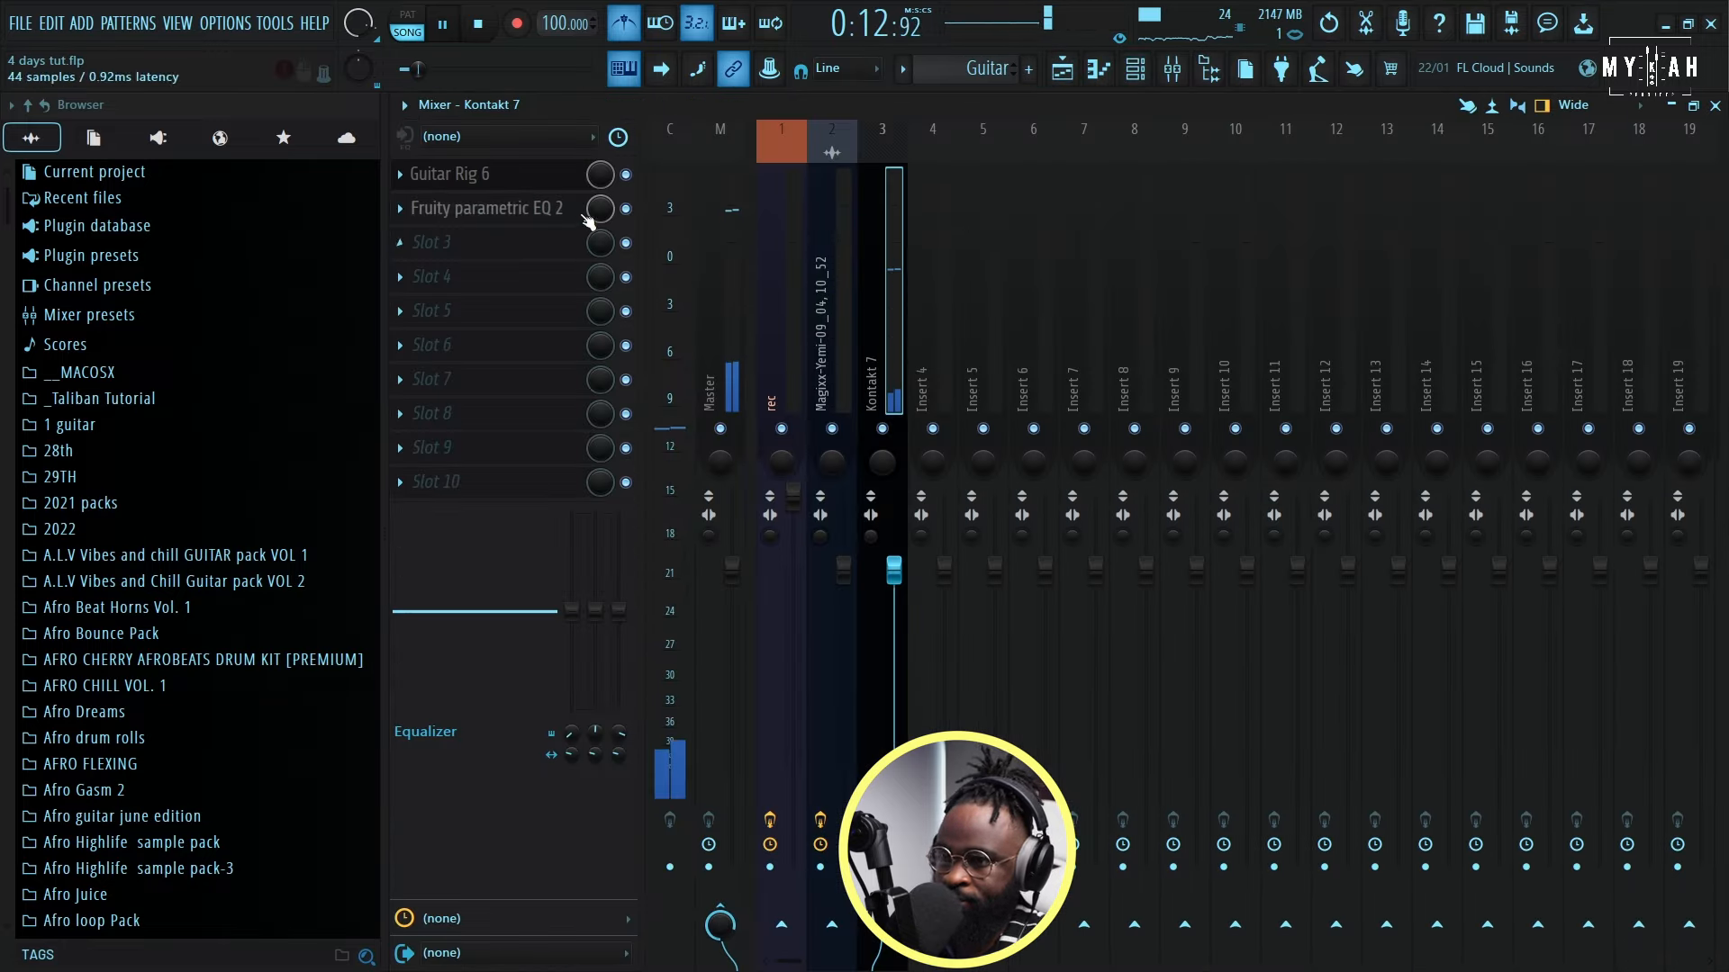
mouse_move(601, 209)
left_mouse_down()
mouse_move(601, 186)
mouse_move(600, 205)
left_mouse_up()
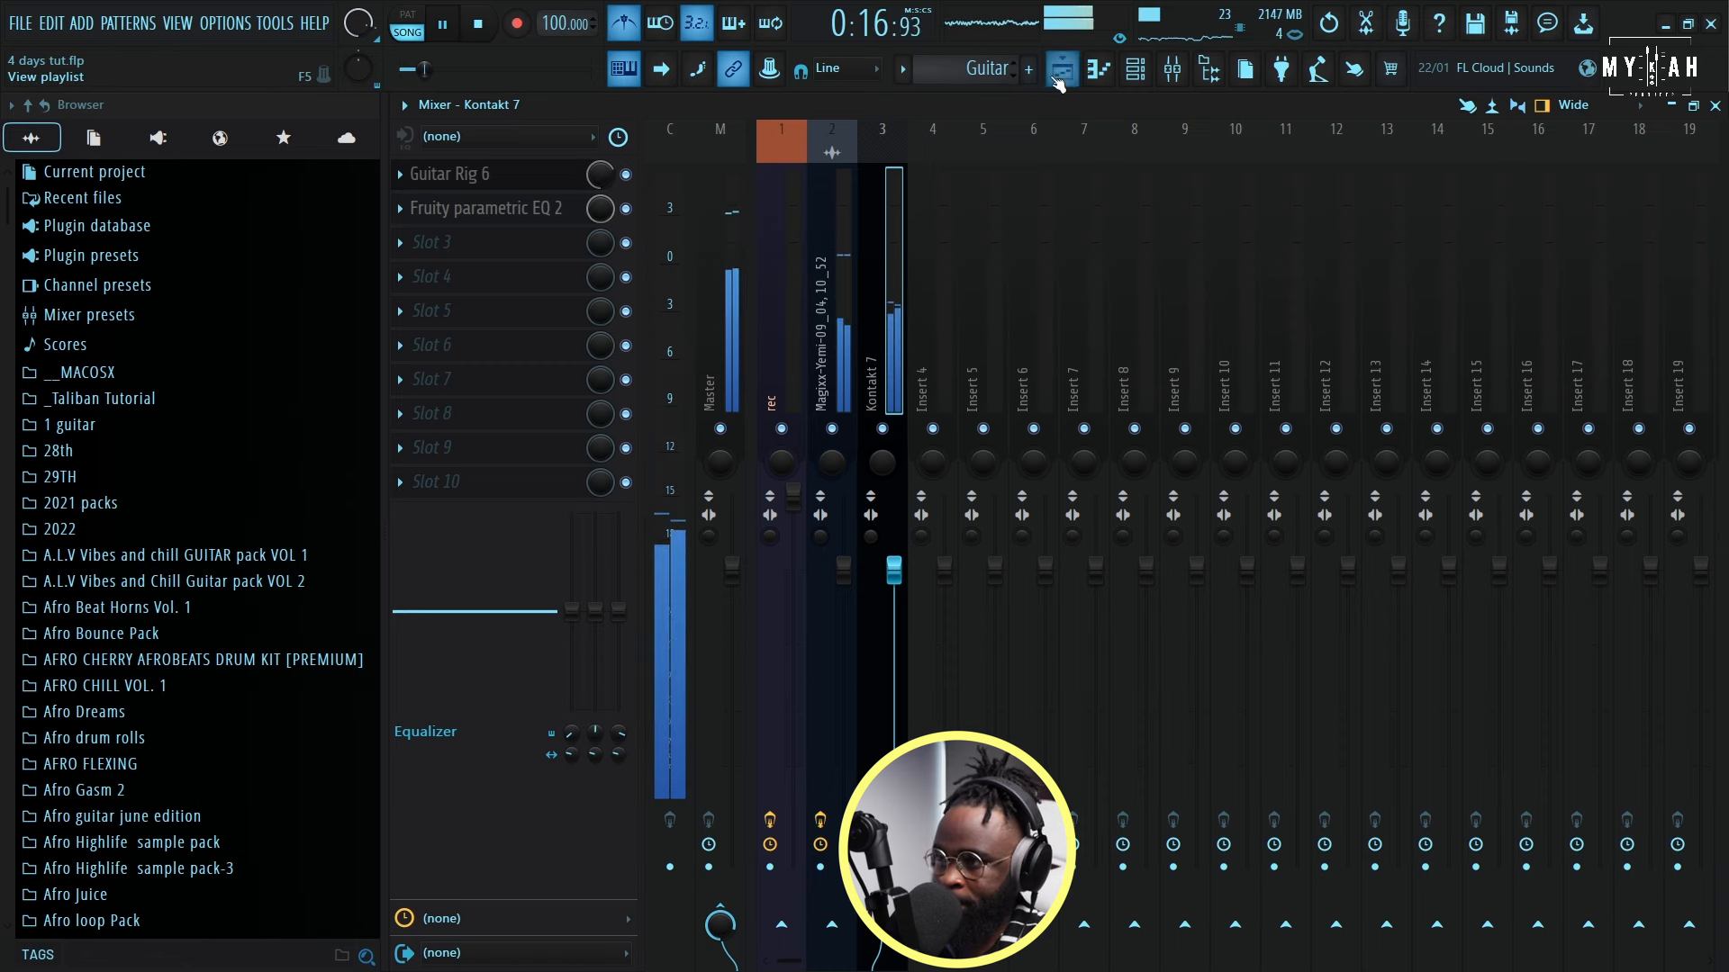
key("F5")
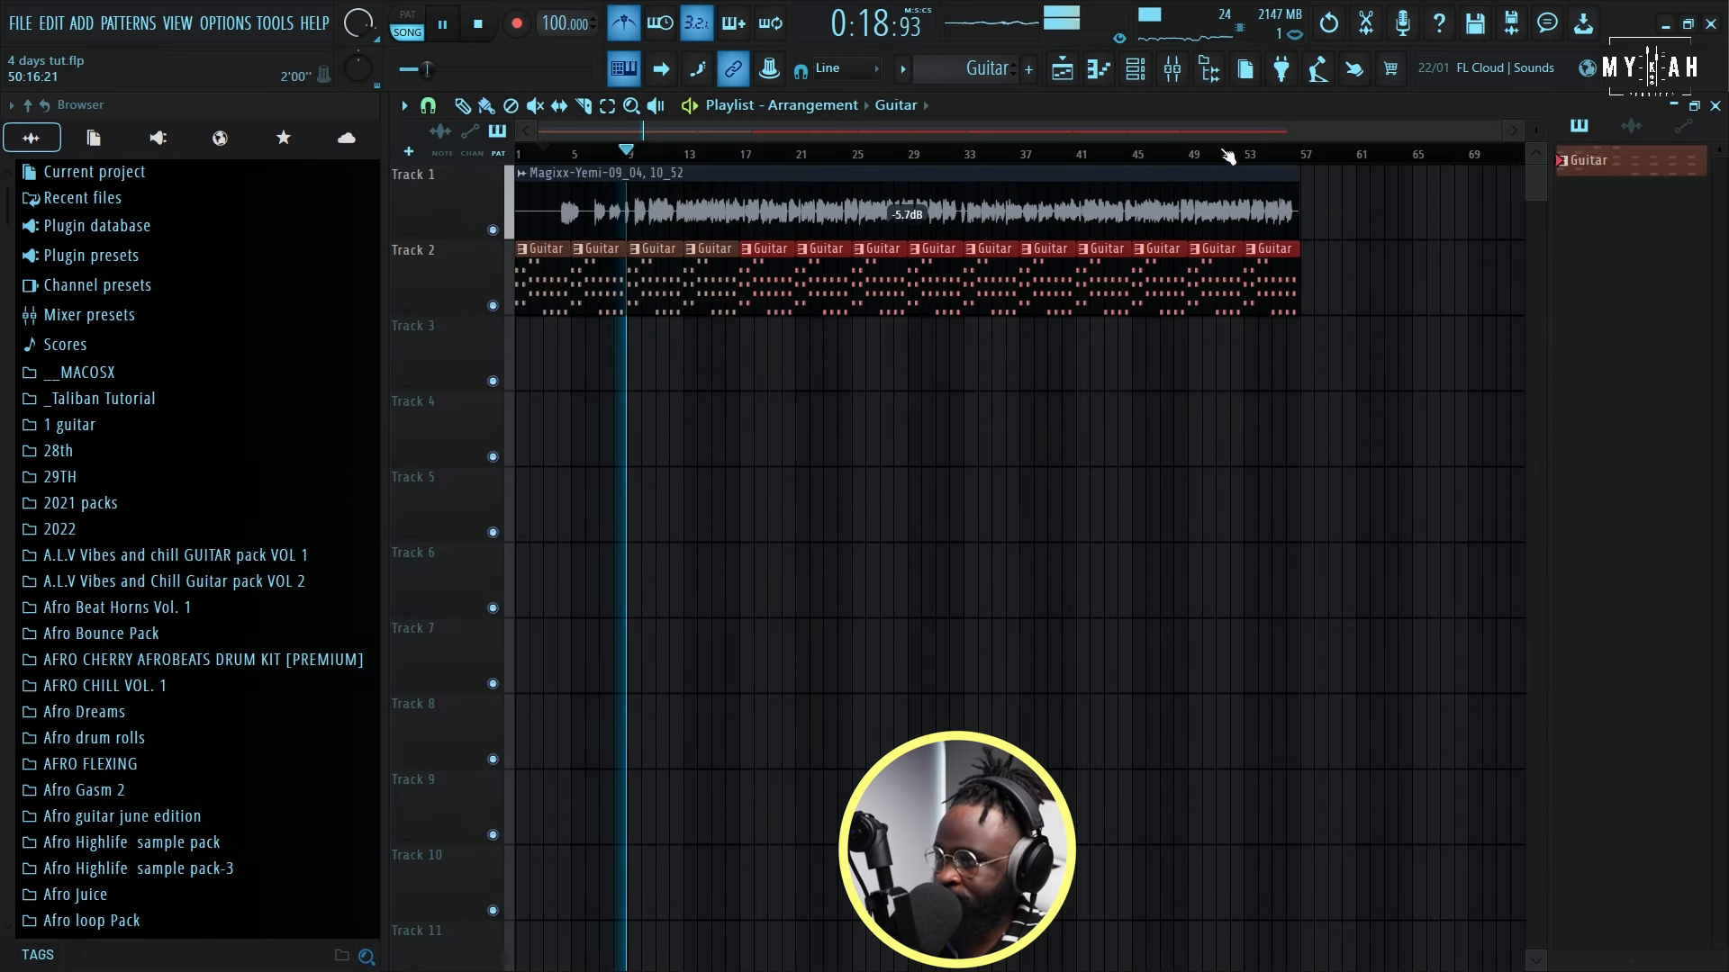
left_click_drag(1536, 131, 1536, 134)
key("F6")
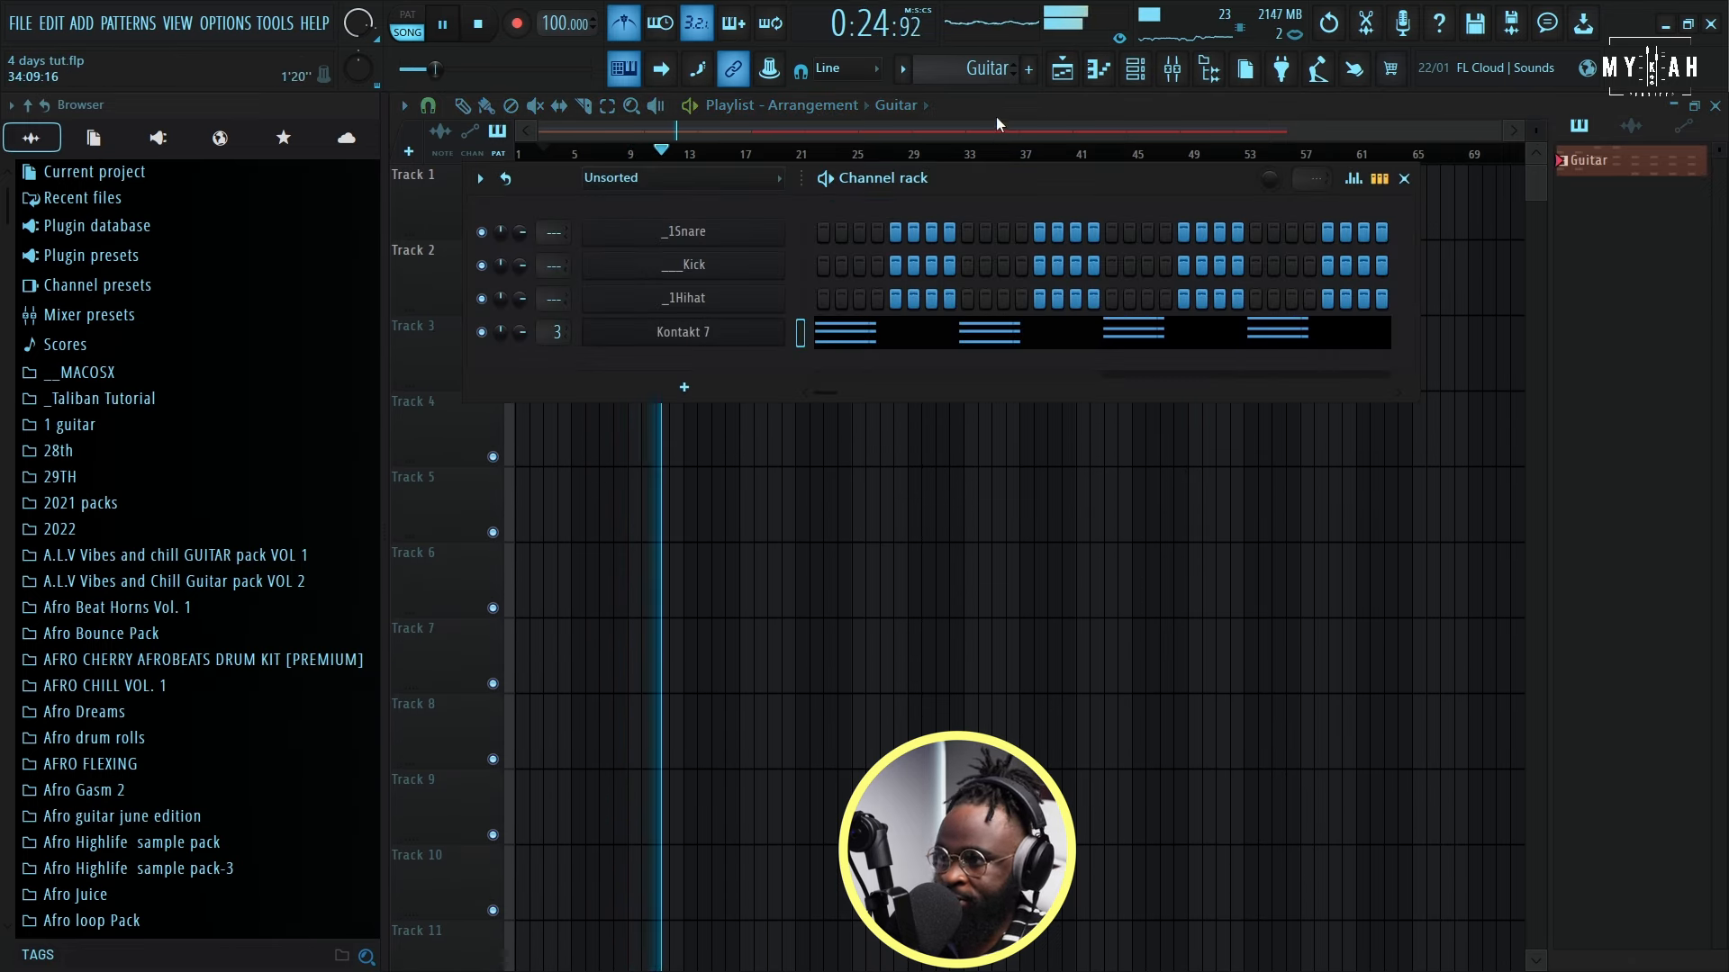
key("space")
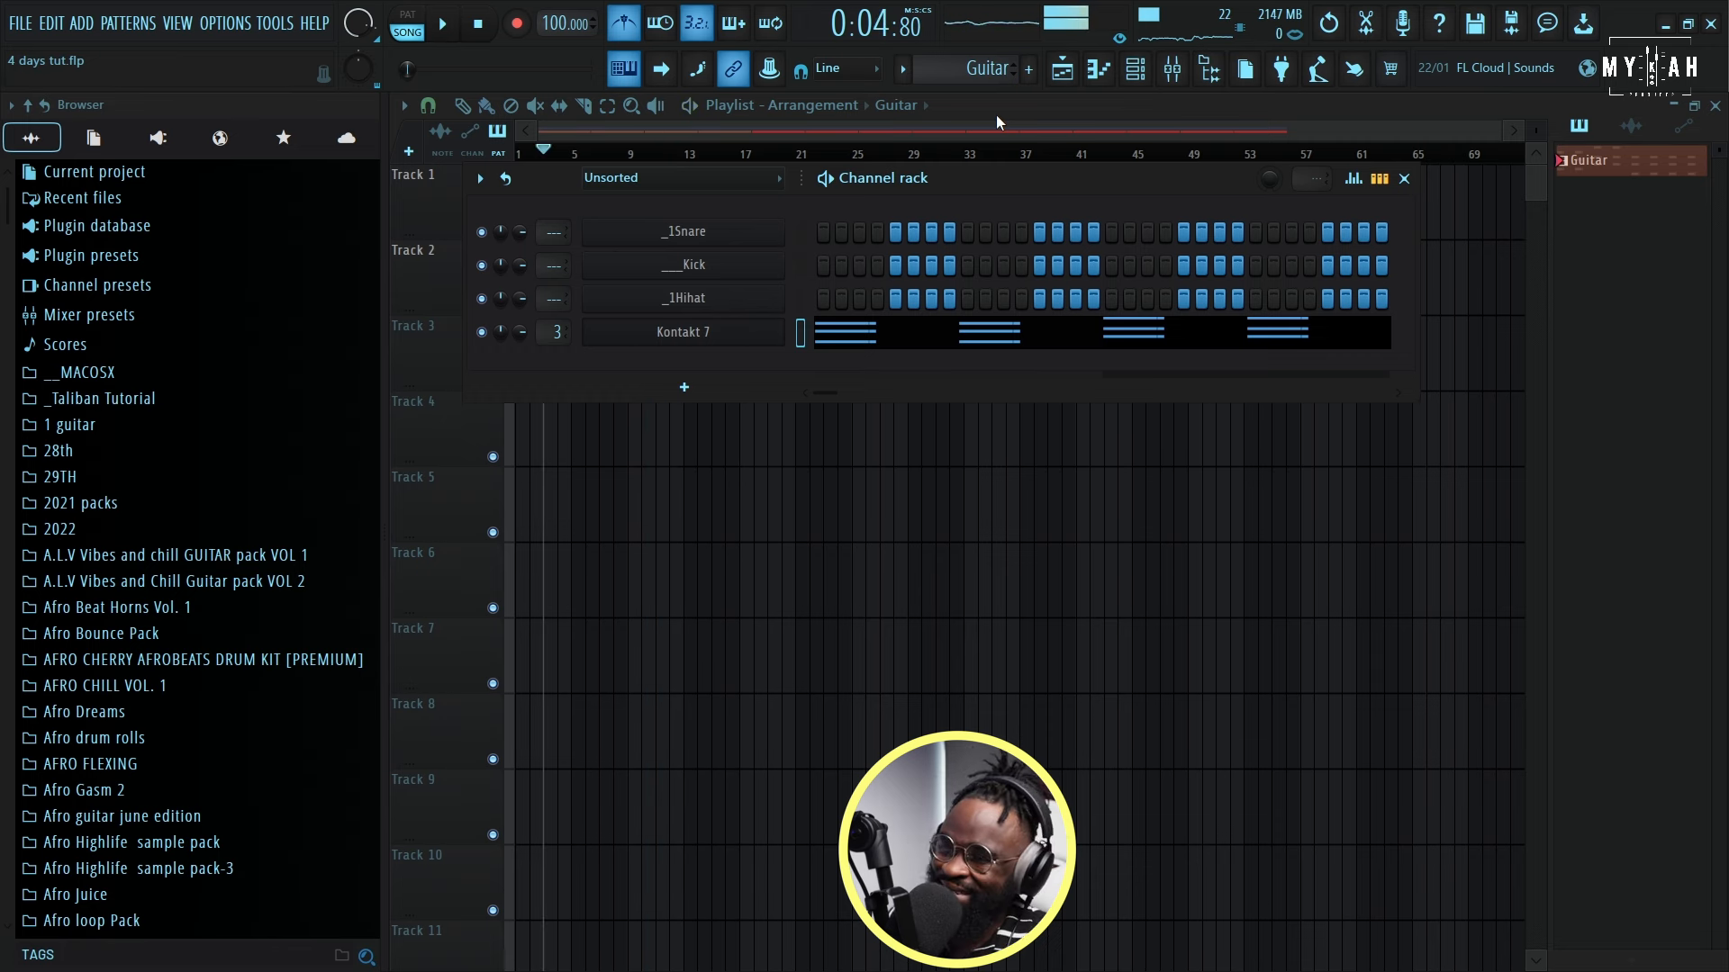
Step: Create a new pattern named Drum
left_click(1060, 72)
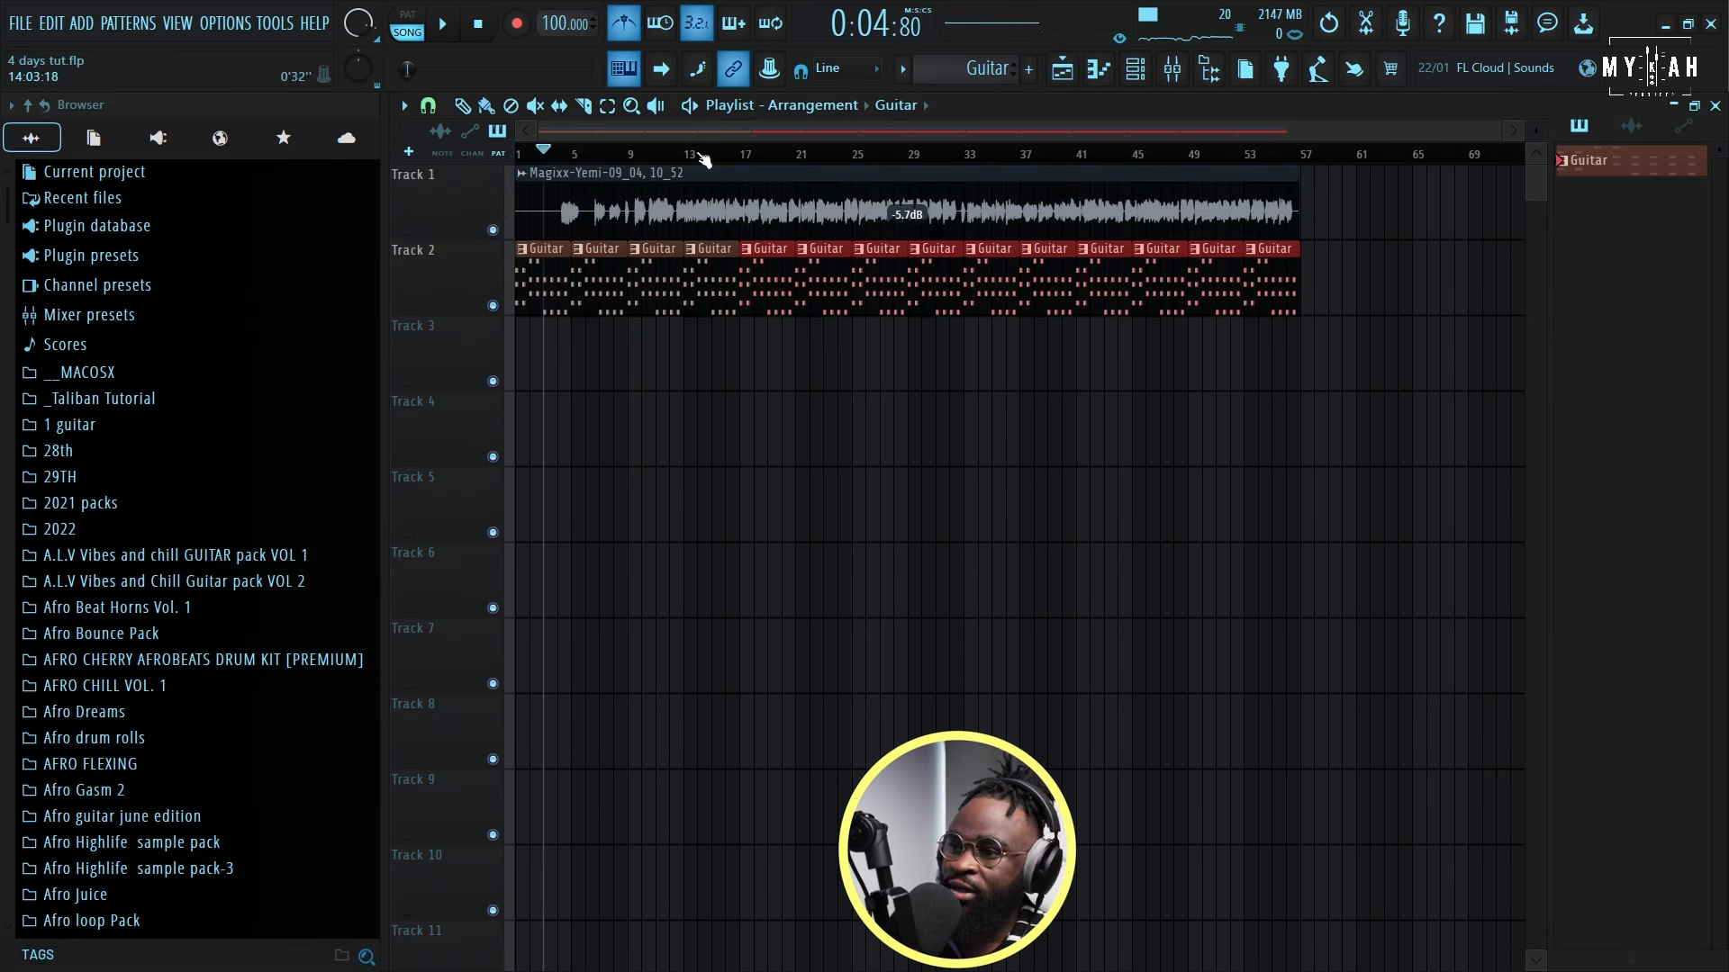
scroll(634, 157, "up", 3)
left_click(914, 76)
left_click(1029, 107)
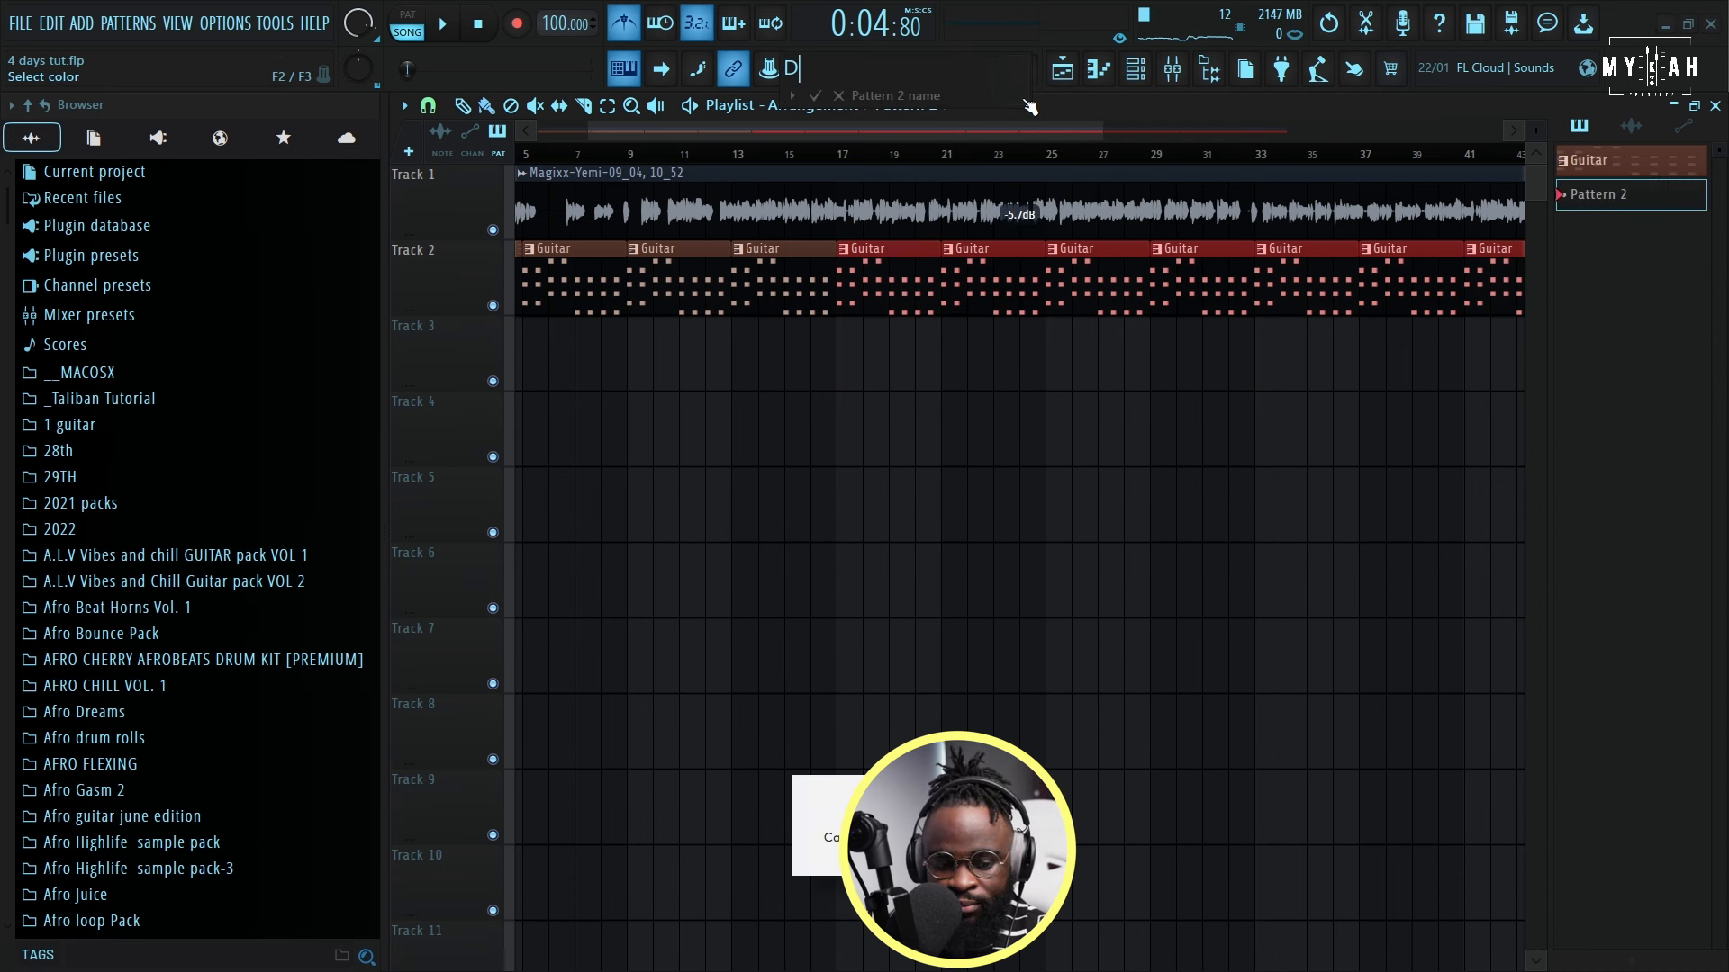
type("Dr")
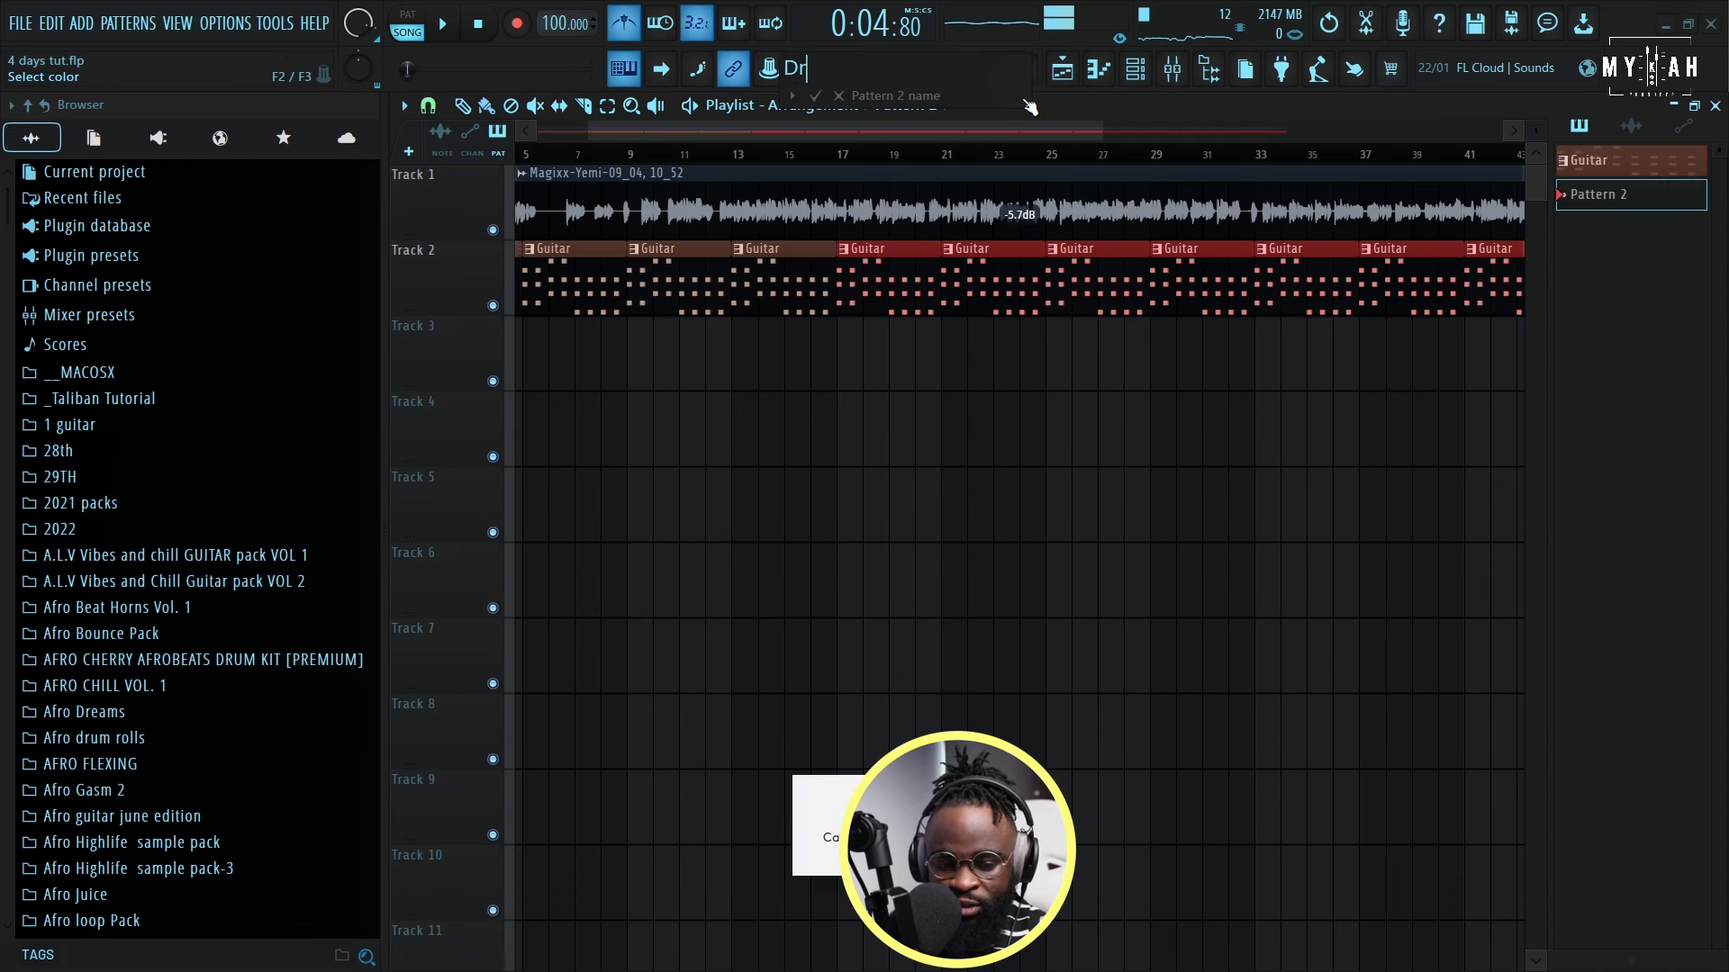
type("u")
type("m")
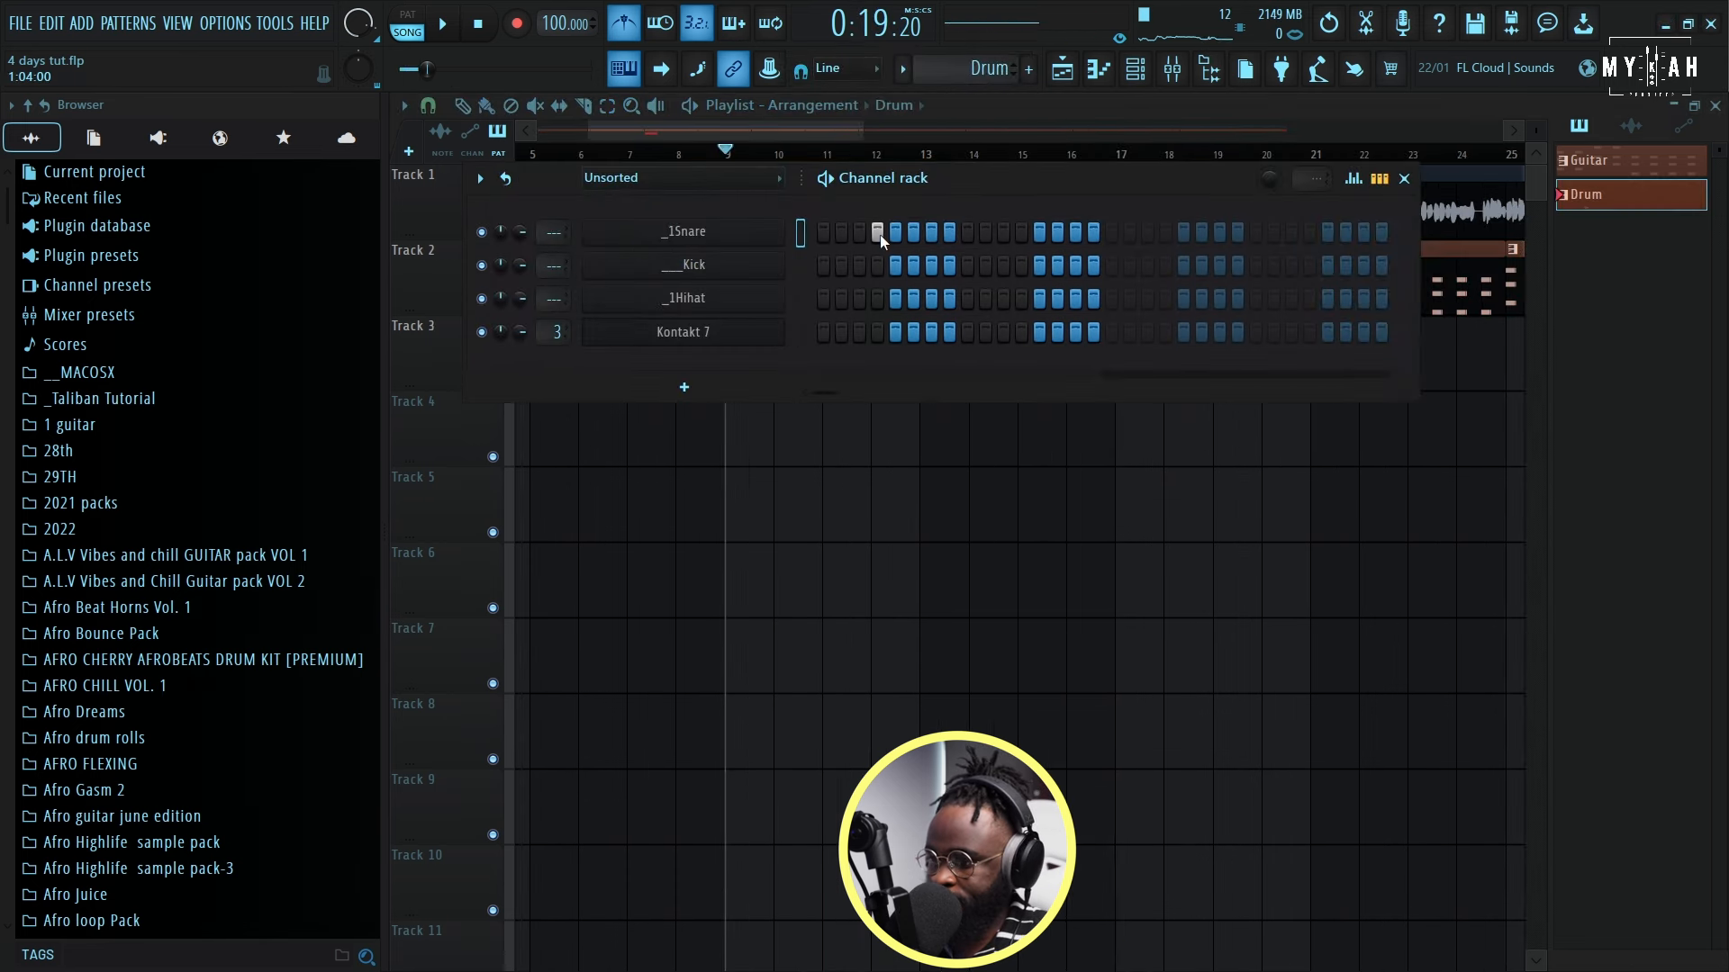
Step: Program the _1Snare channel with hits on steps 4, 7, 10, 12 and 15 of the Drum pattern
key("space")
key("space")
key("space")
key("space")
key("space")
left_click(991, 238)
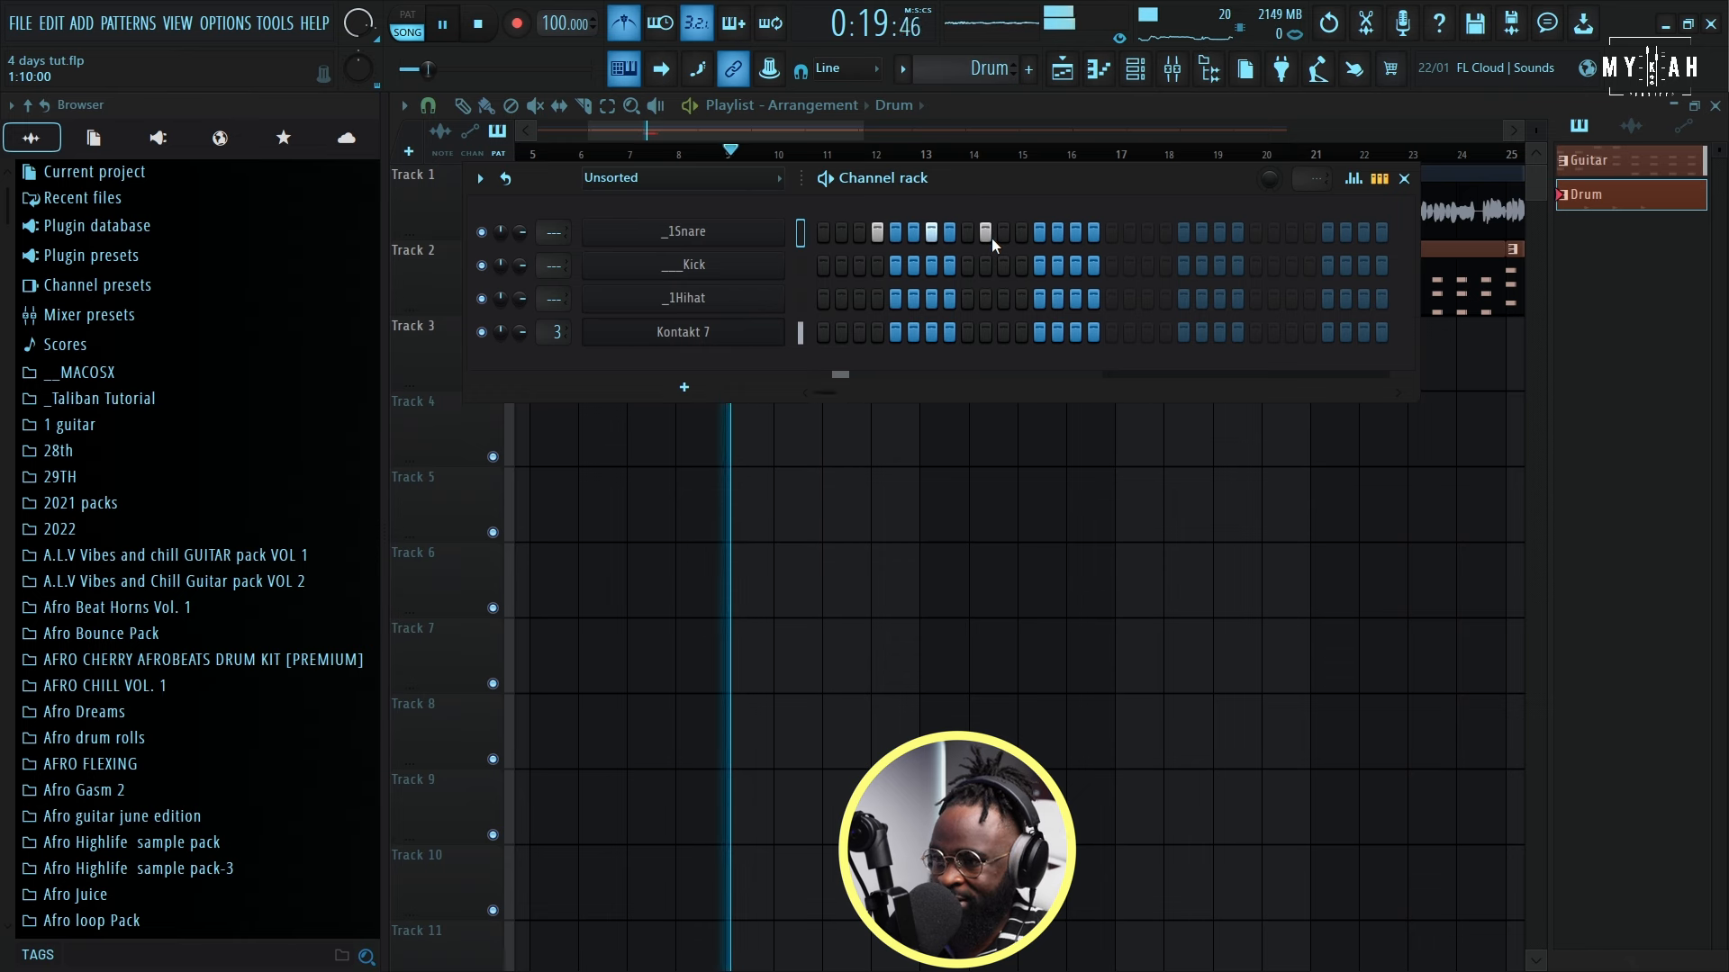
left_click(1016, 236)
left_click(1080, 233)
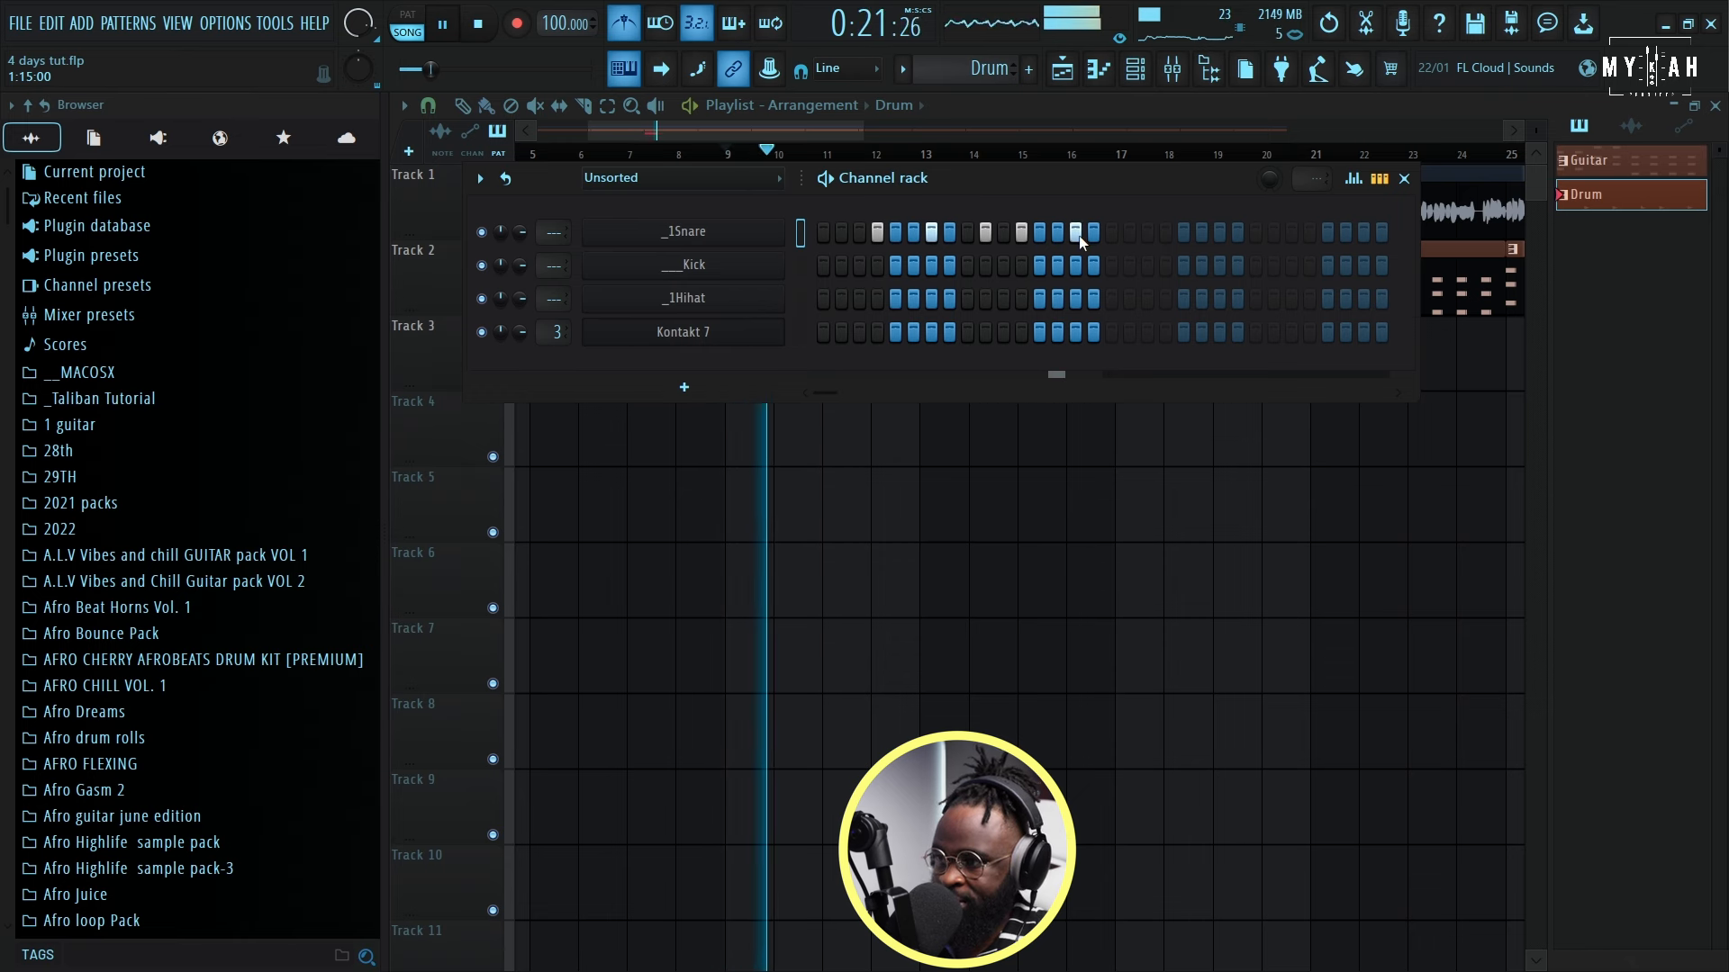
key("space")
key("F7")
Step: Program the ___Kick channel with hits on steps 1, 5, 7, 9 and 13 during playback
left_click(823, 266)
left_click(895, 266)
key("space")
left_click(967, 266)
left_click(1040, 266)
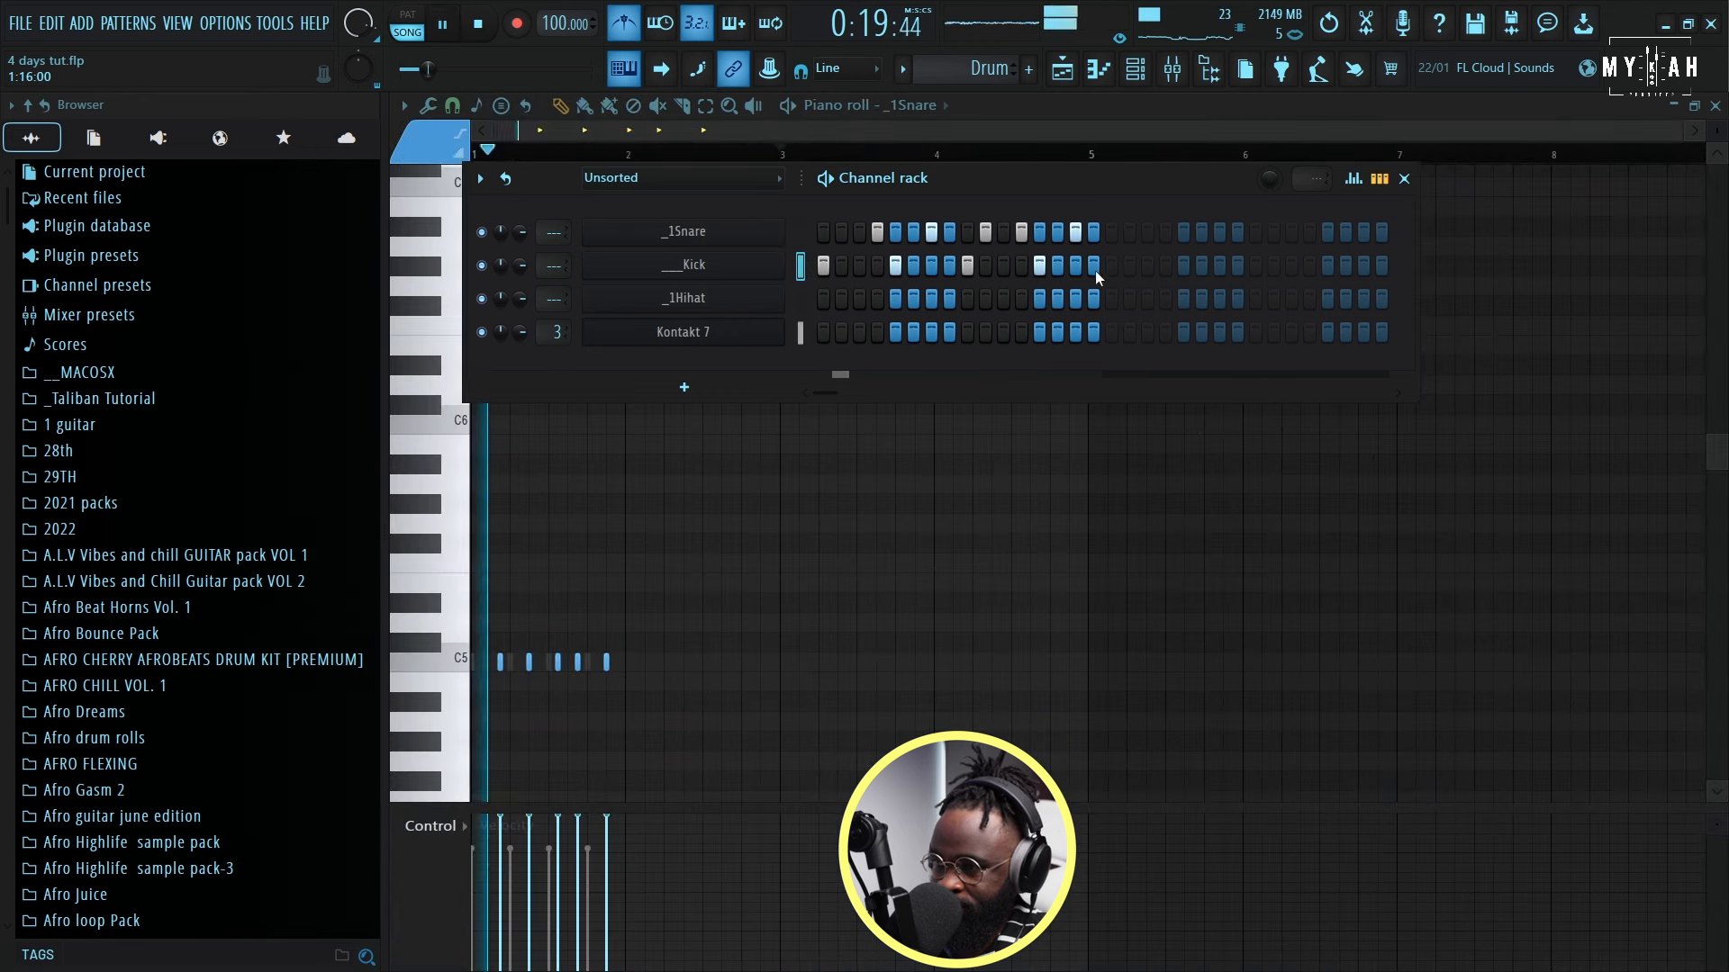
left_click(934, 264)
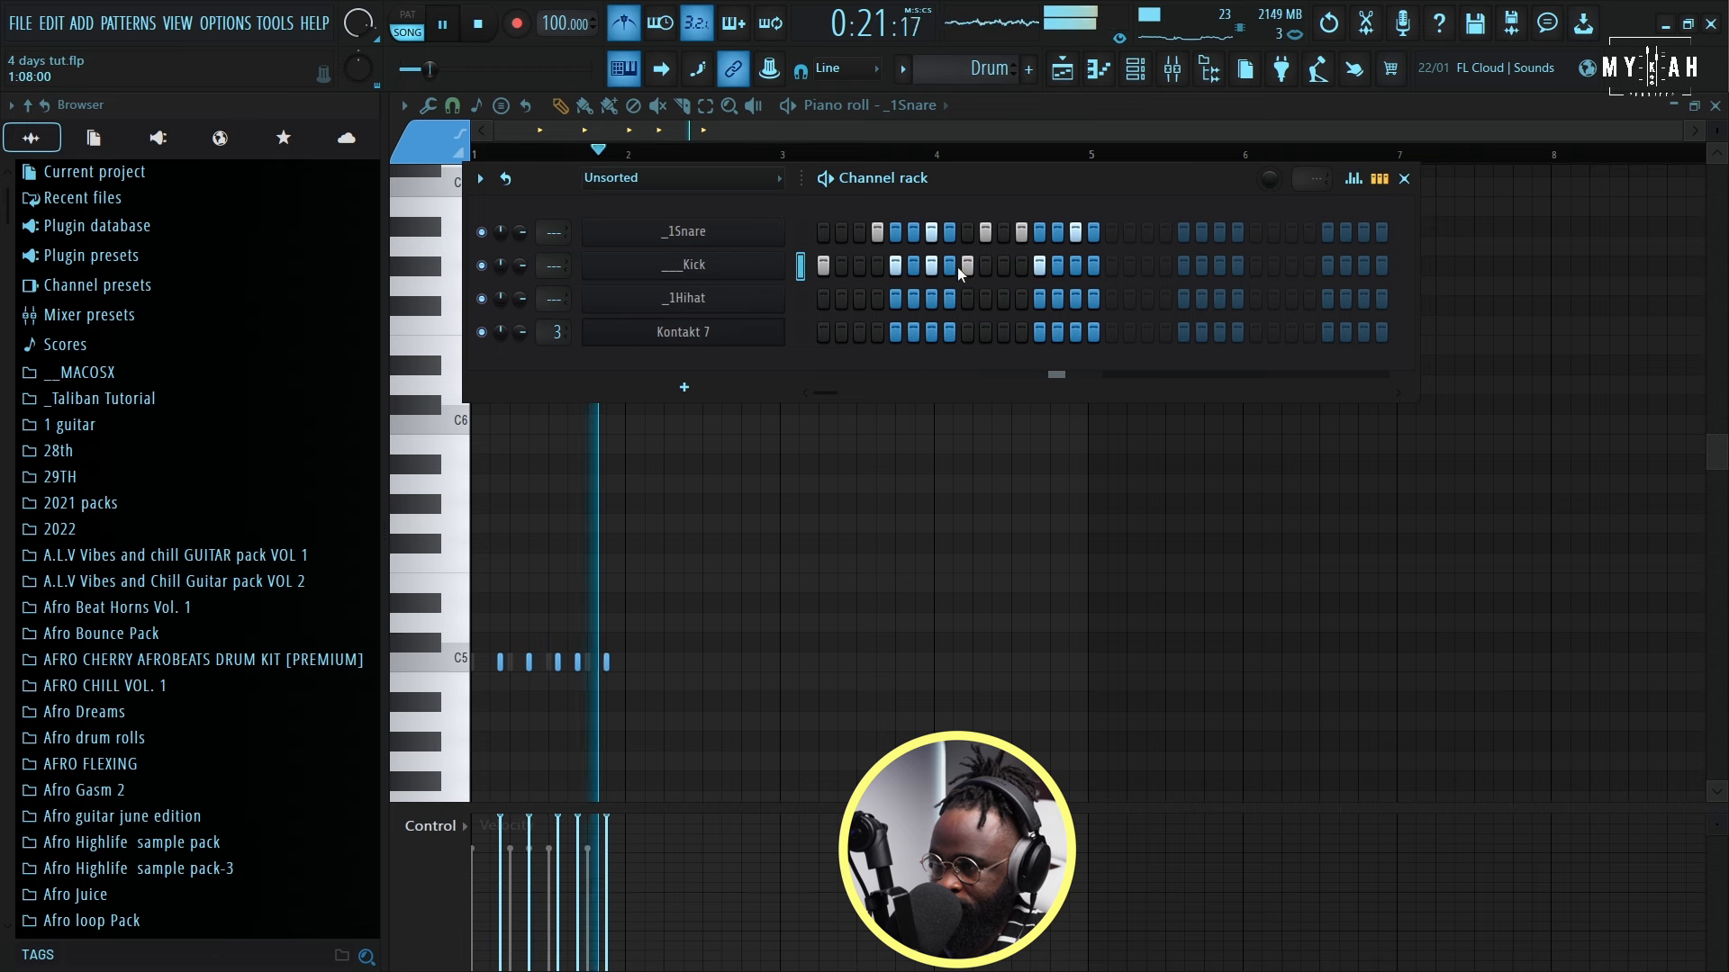
key("space")
Step: Bring up the kick's notes in the piano roll and duplicate the bar 1 pattern into bar 2
right_click(683, 264)
left_click(830, 262)
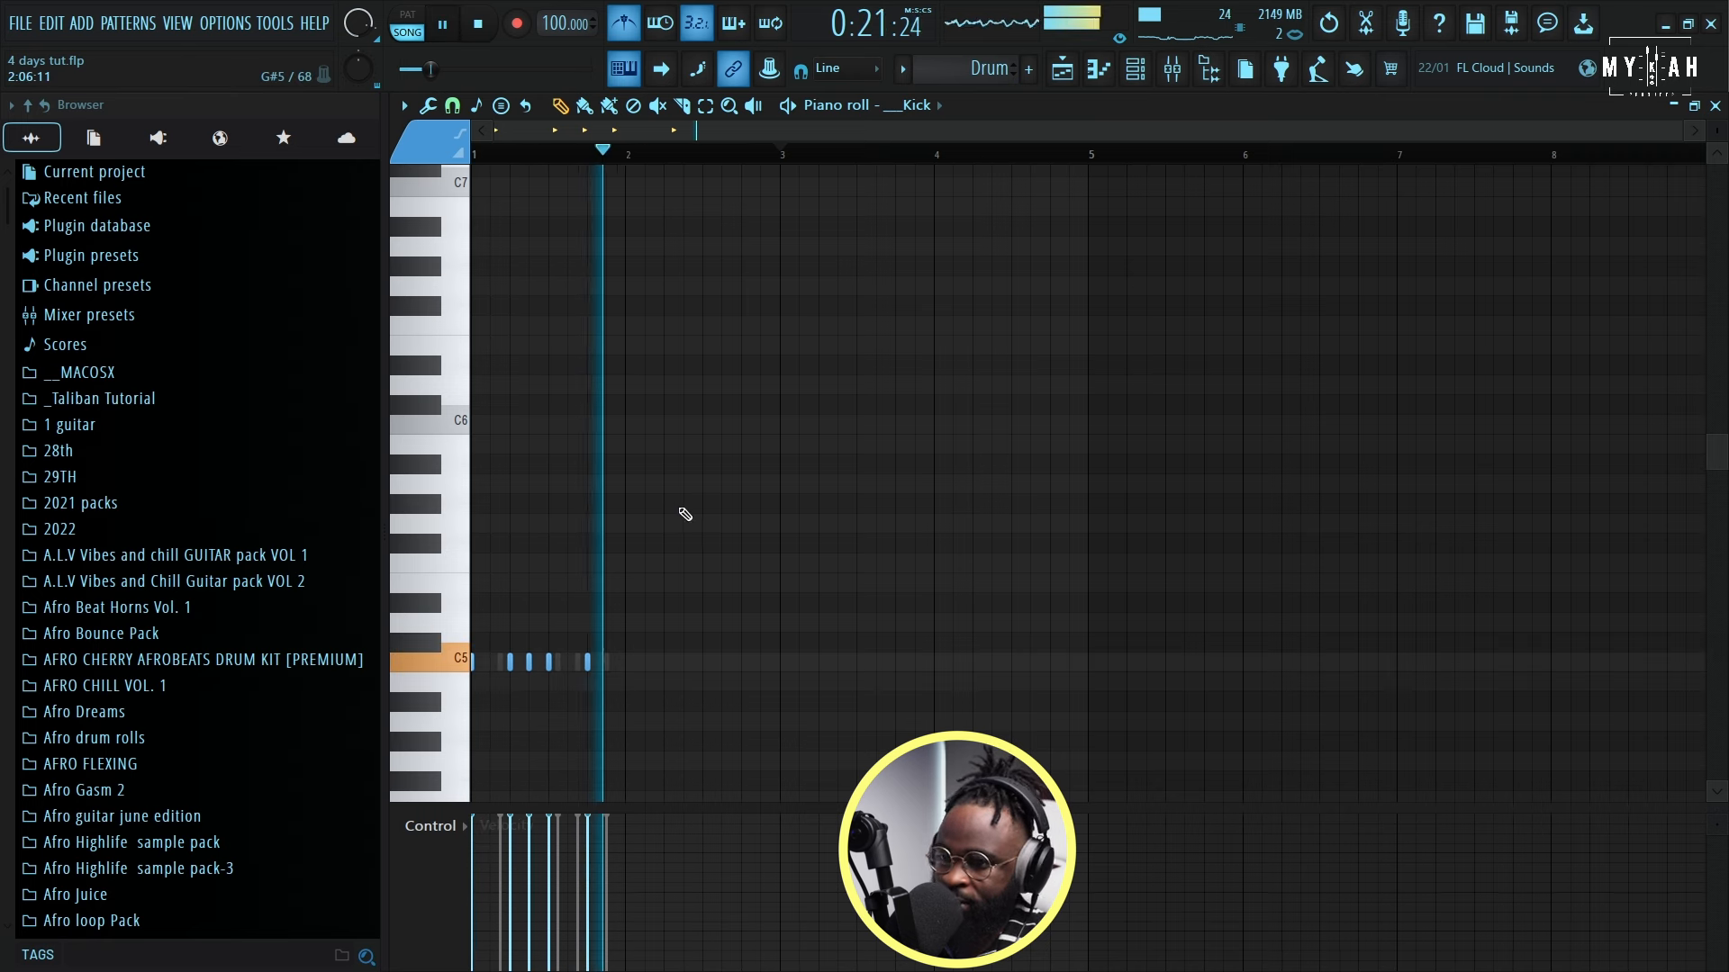
key("space")
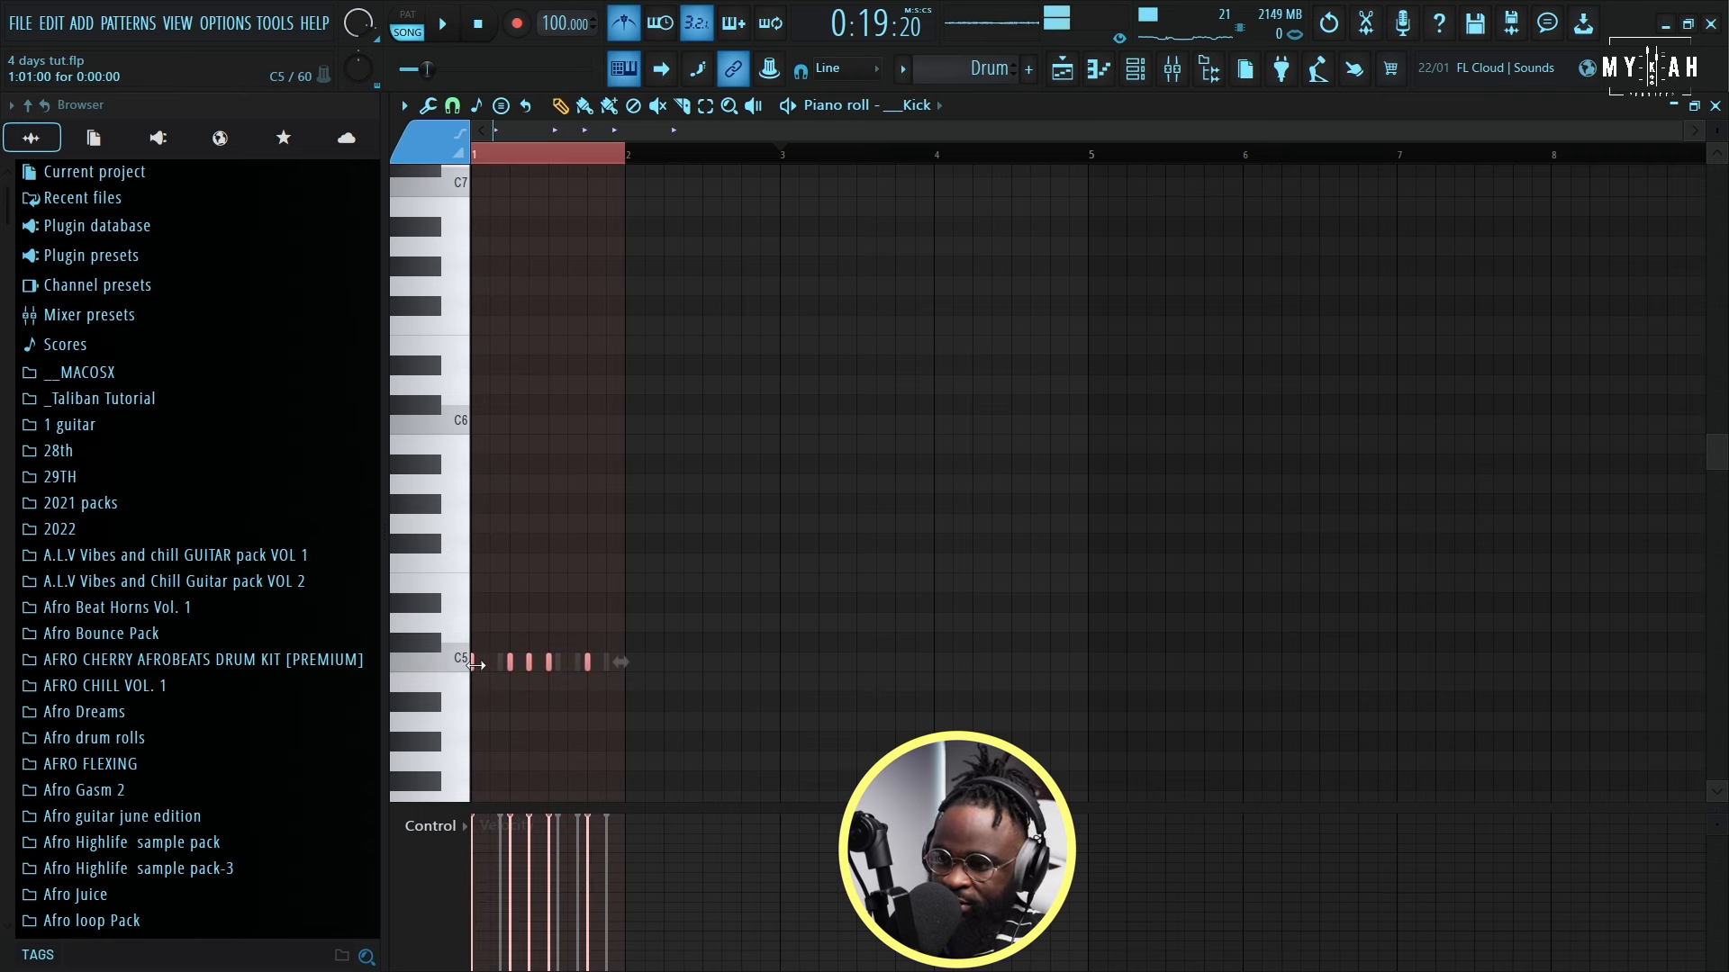
left_click_drag(474, 665, 650, 662)
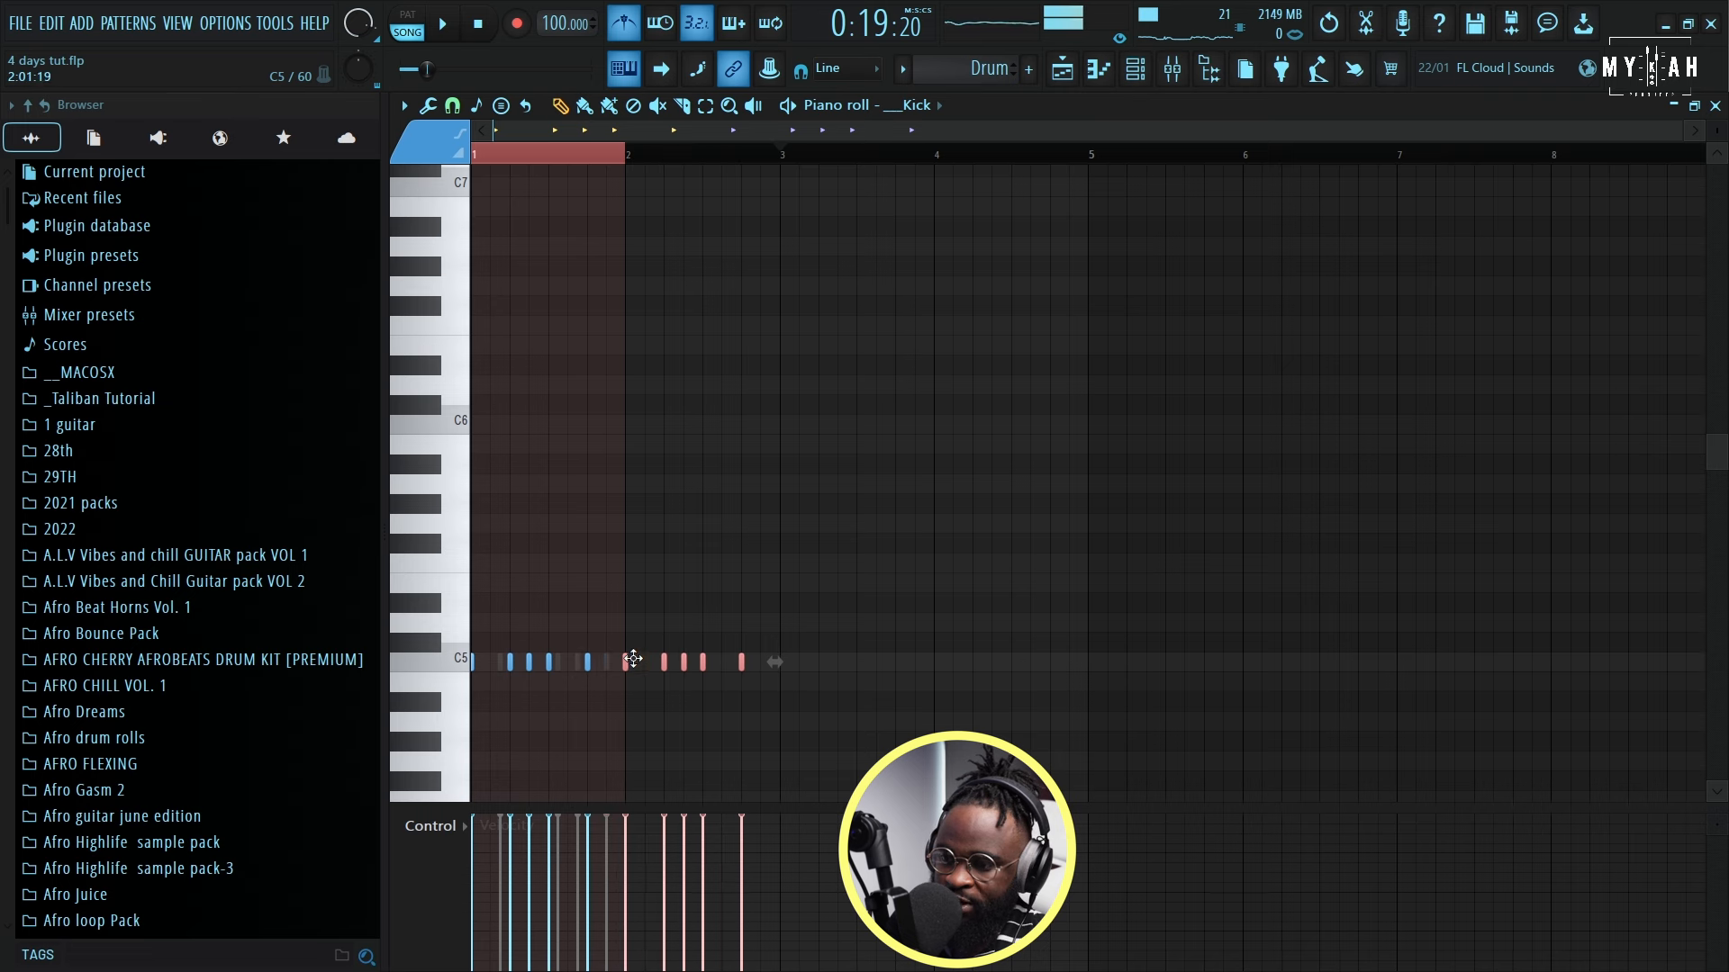
Step: Duplicate the snare's bar 1 notes into bar 2 in the piano roll and play the drums back
left_click(1136, 71)
right_click(741, 236)
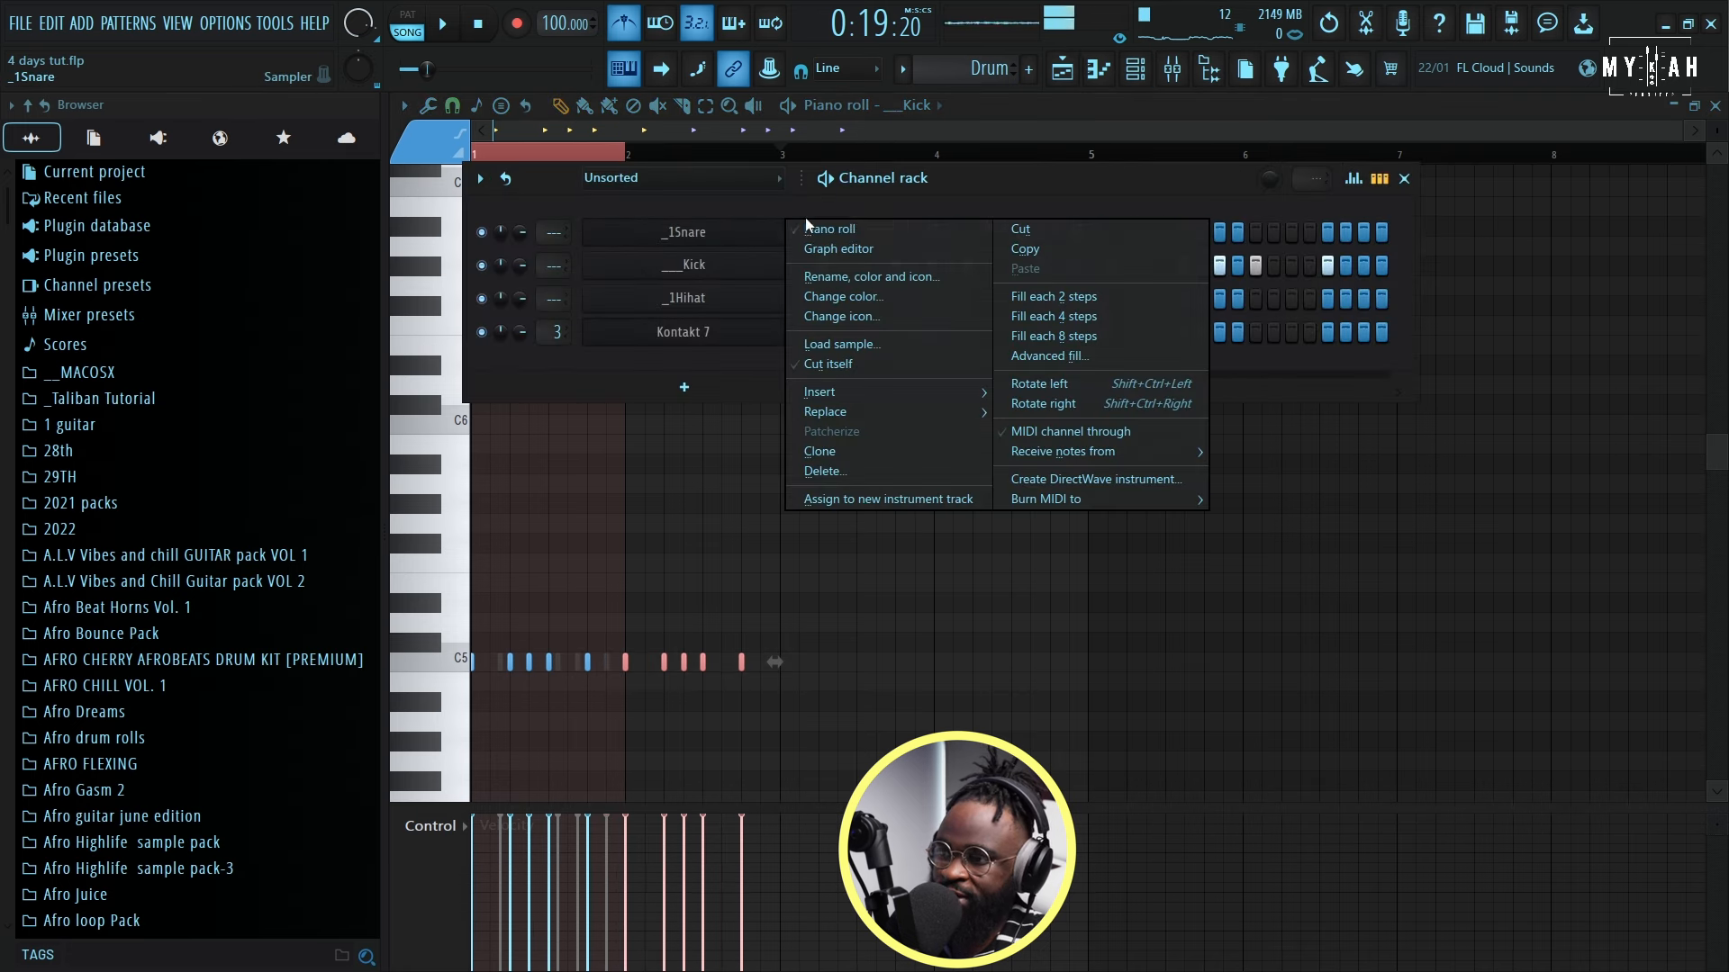
left_click(834, 229)
left_click(706, 106)
left_click_drag(471, 540, 1702, 797)
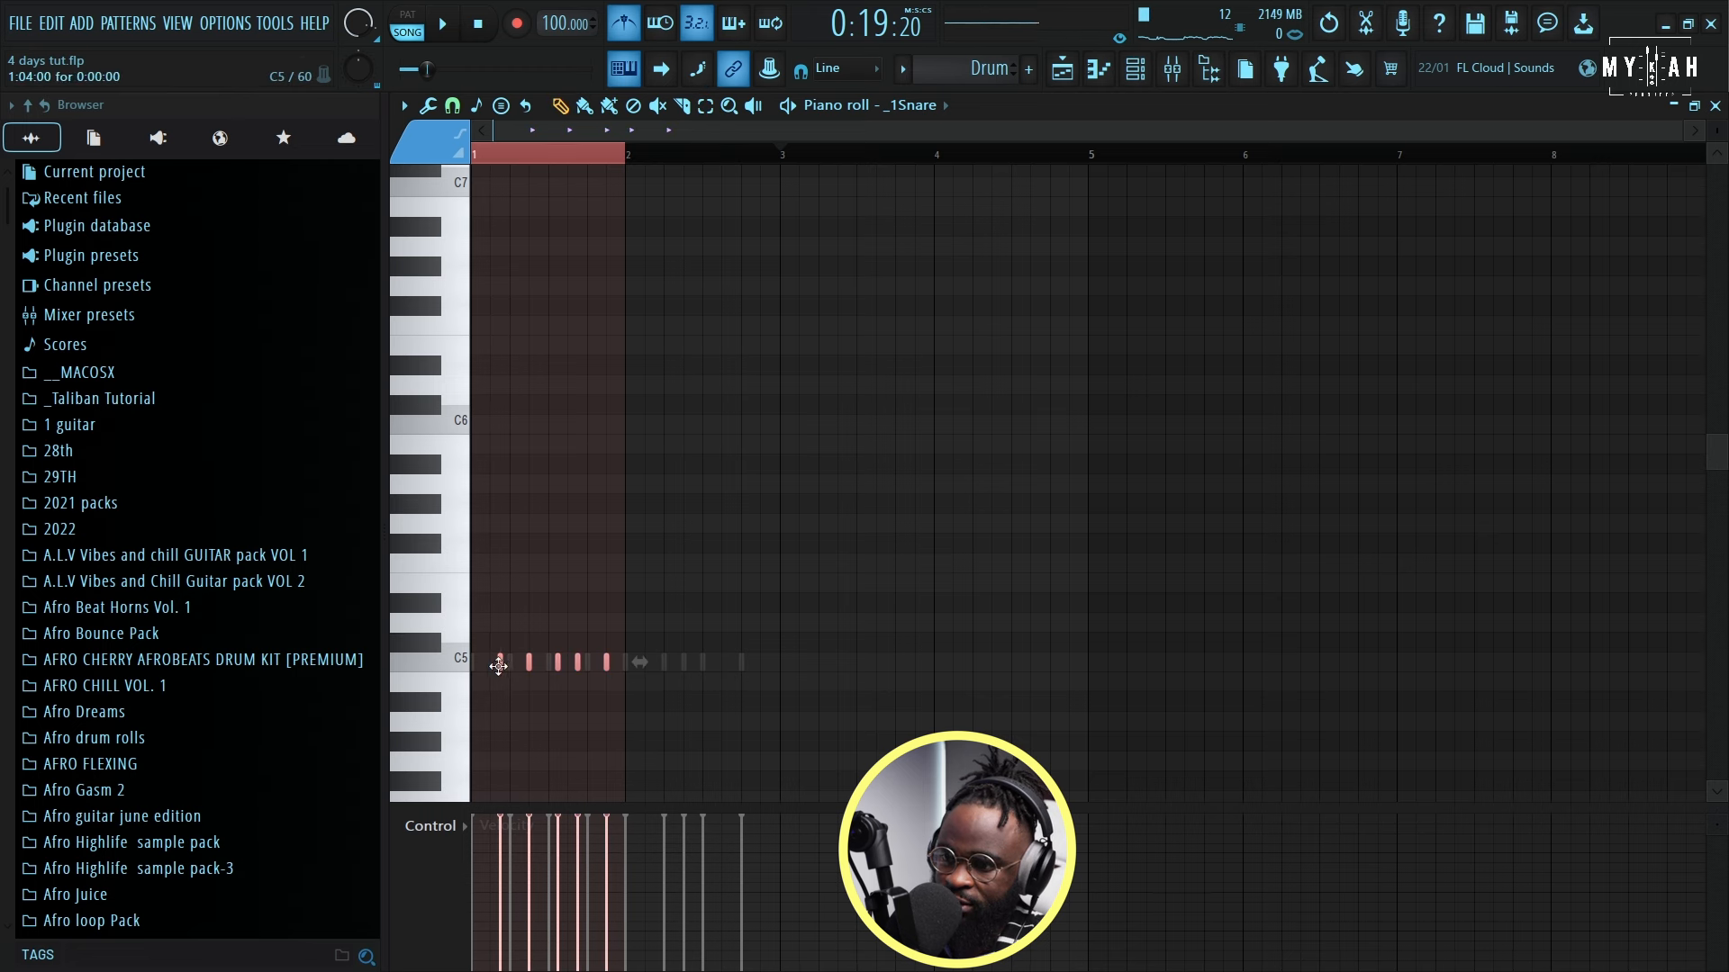
left_click_drag(646, 674, 665, 677)
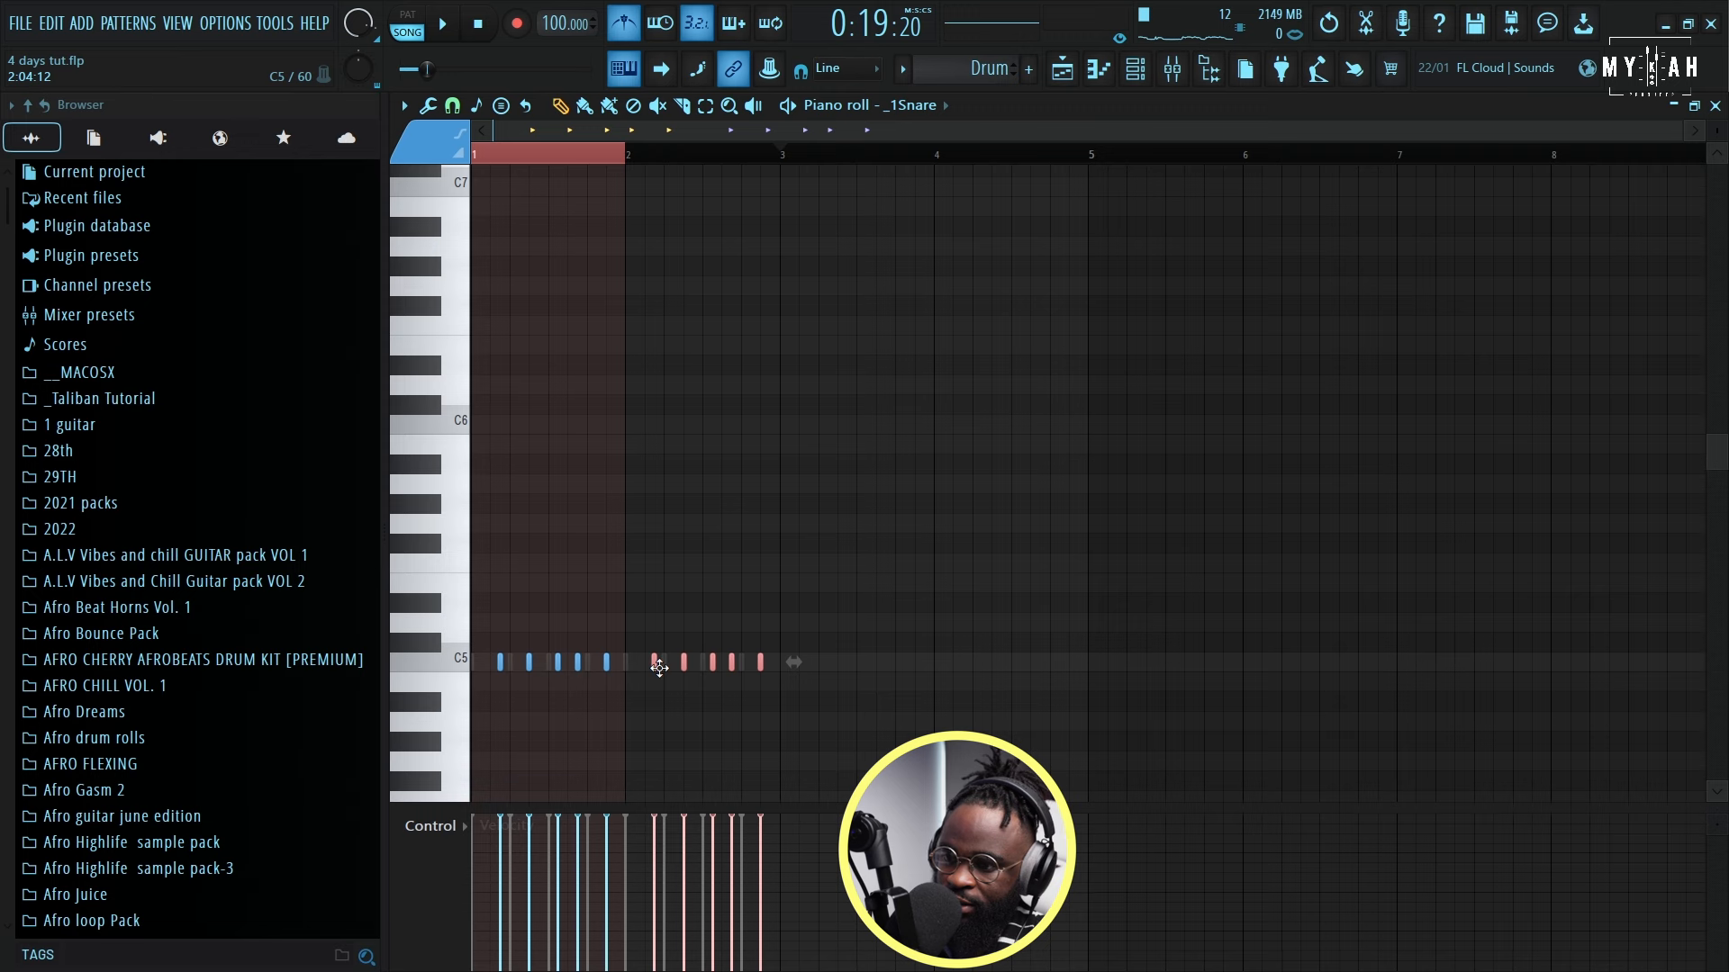
key("space")
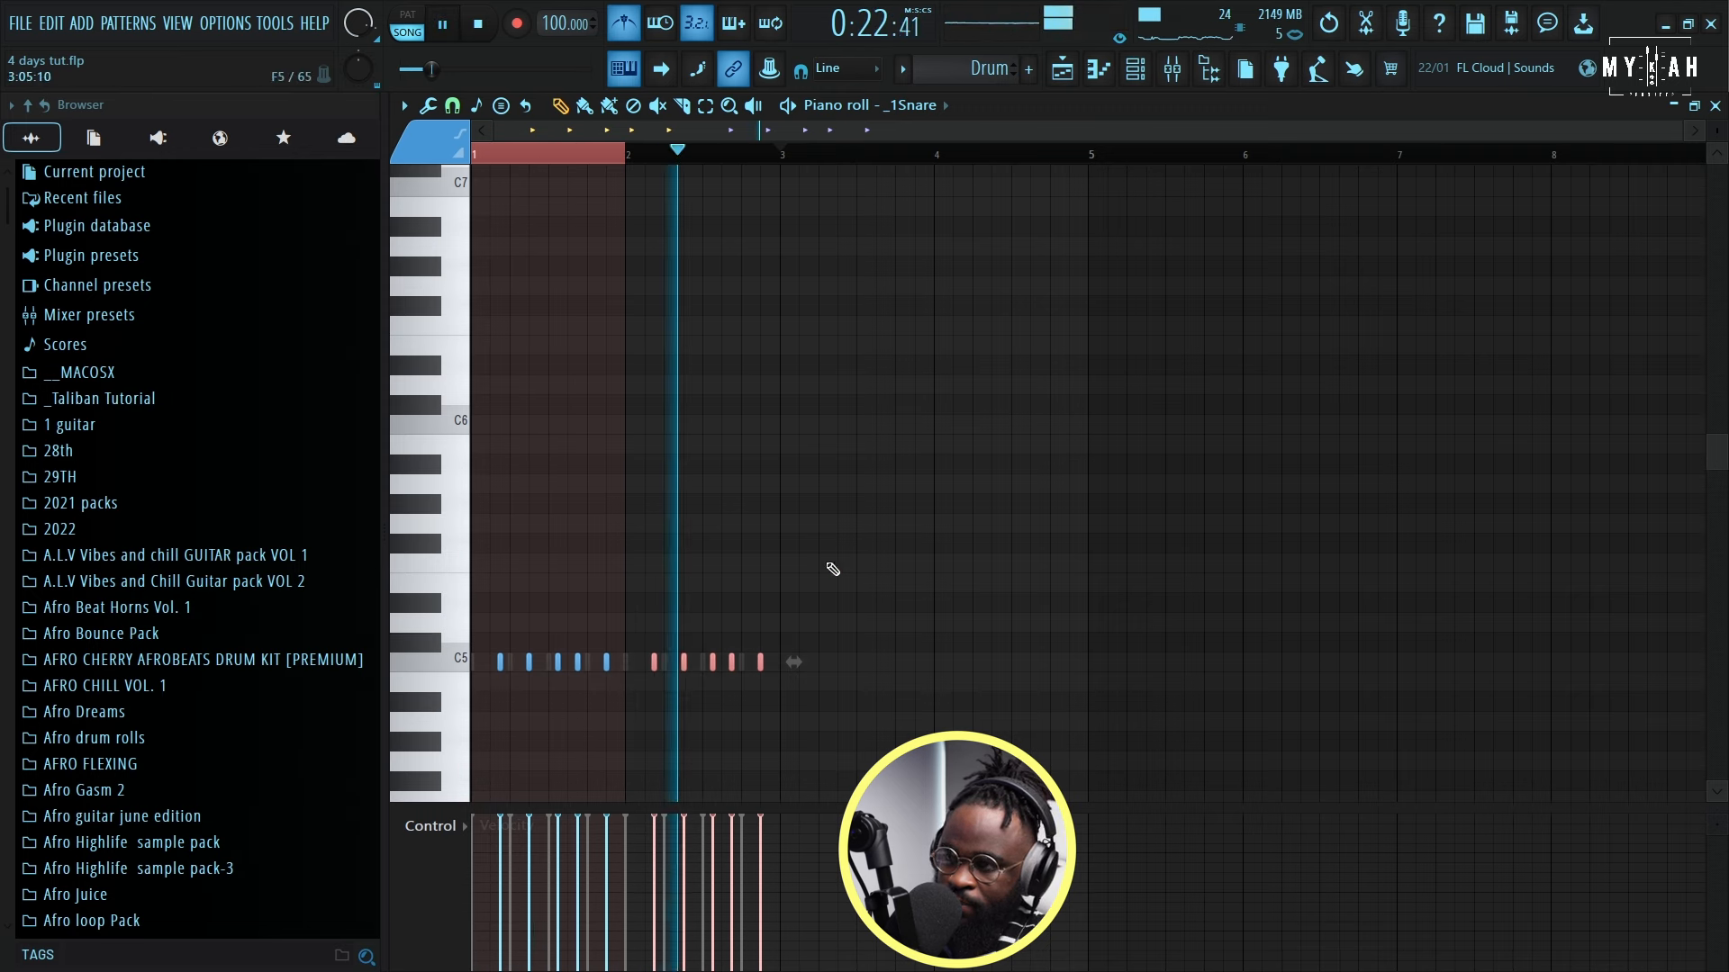
Step: Program the _1Hihat channel with hits on steps 1, 11 and 13 of the Drum pattern
left_click(1135, 72)
key("space")
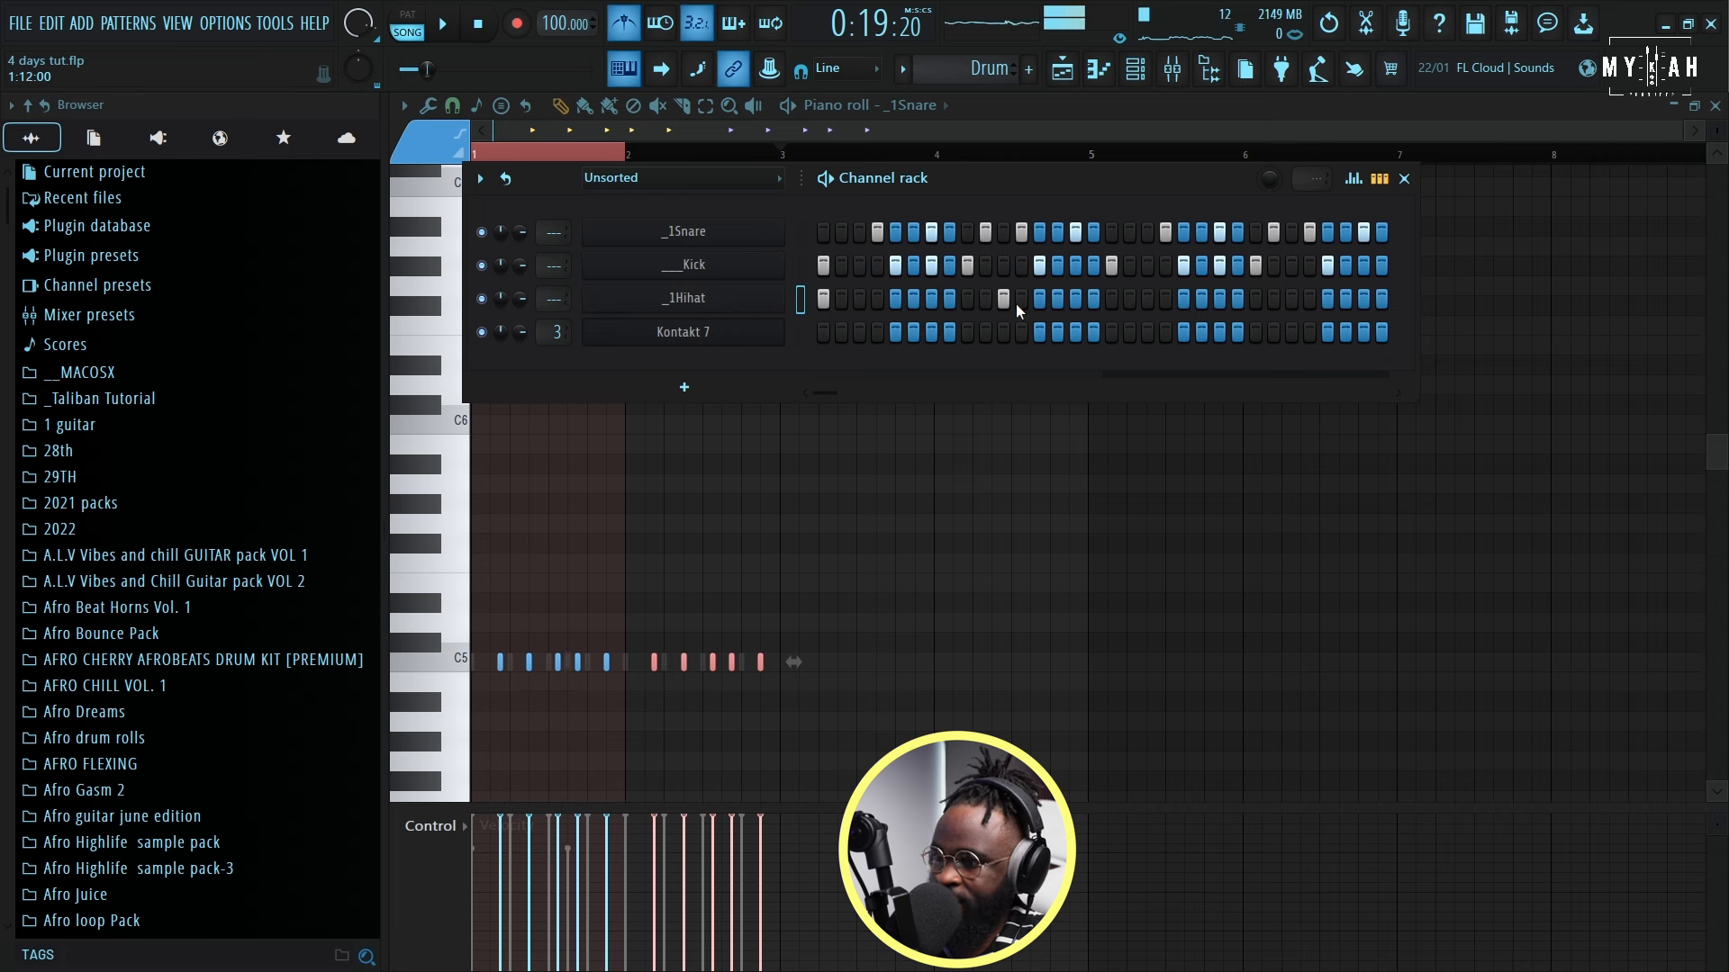
key("space")
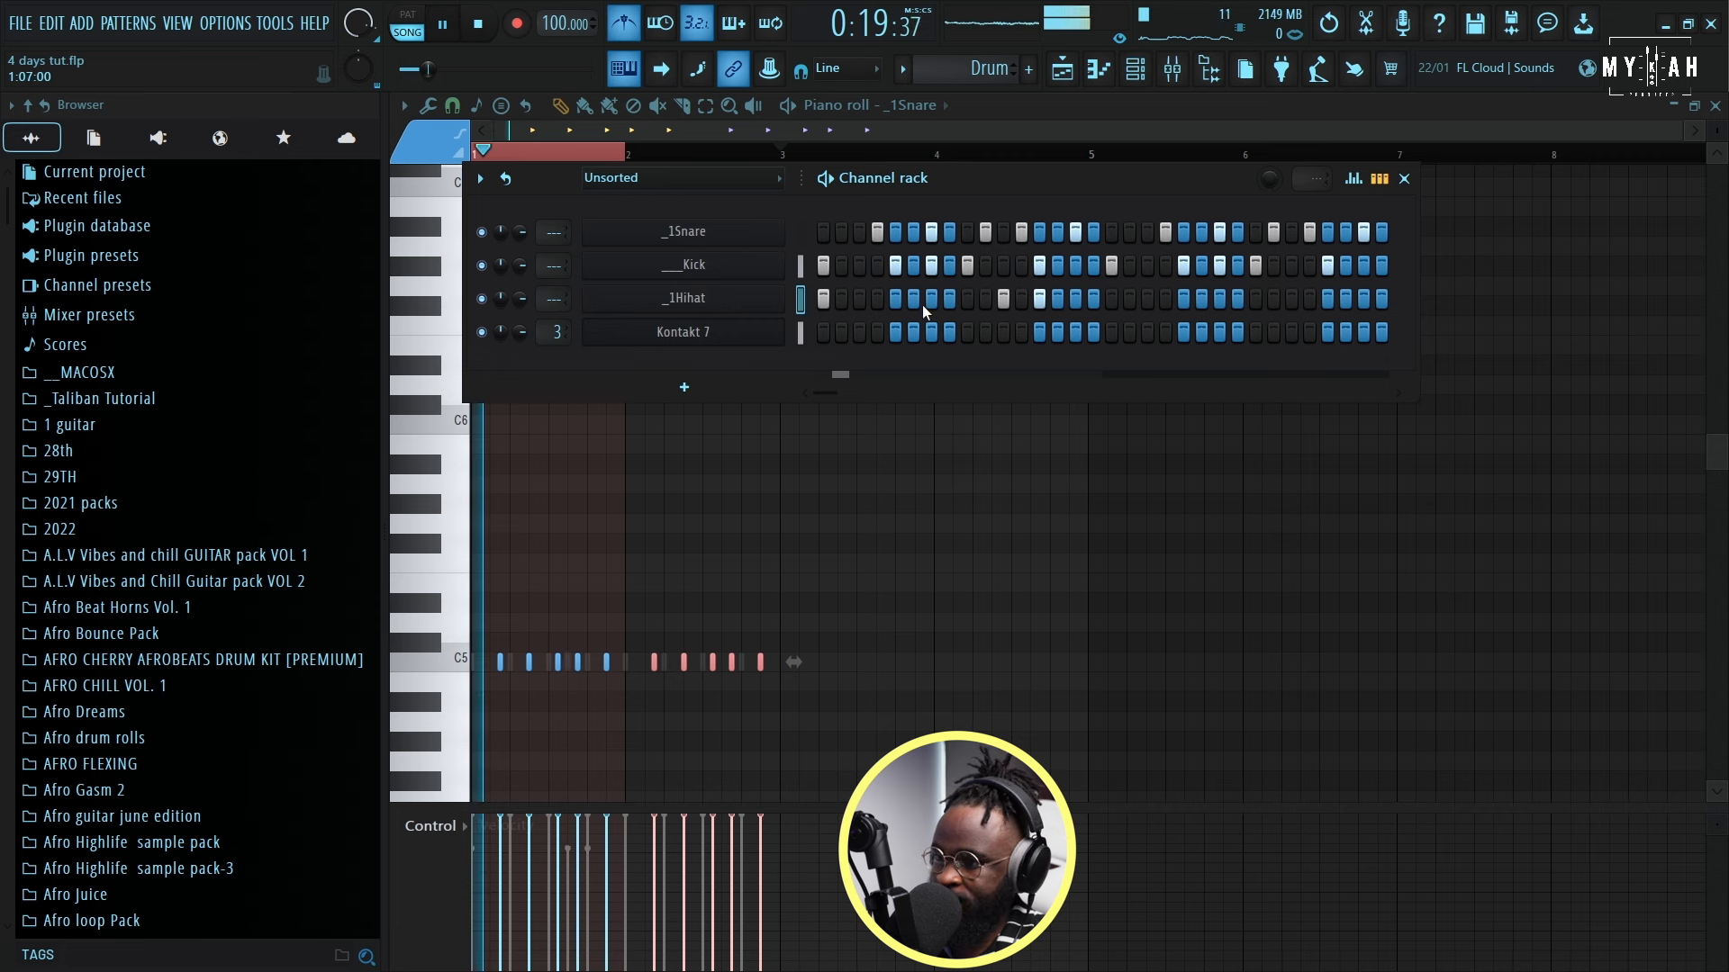
Step: Bring up the hi-hat's notes in the piano roll, duplicate the bar 1 pattern into bar 2 and play it back
right_click(715, 298)
left_click(839, 299)
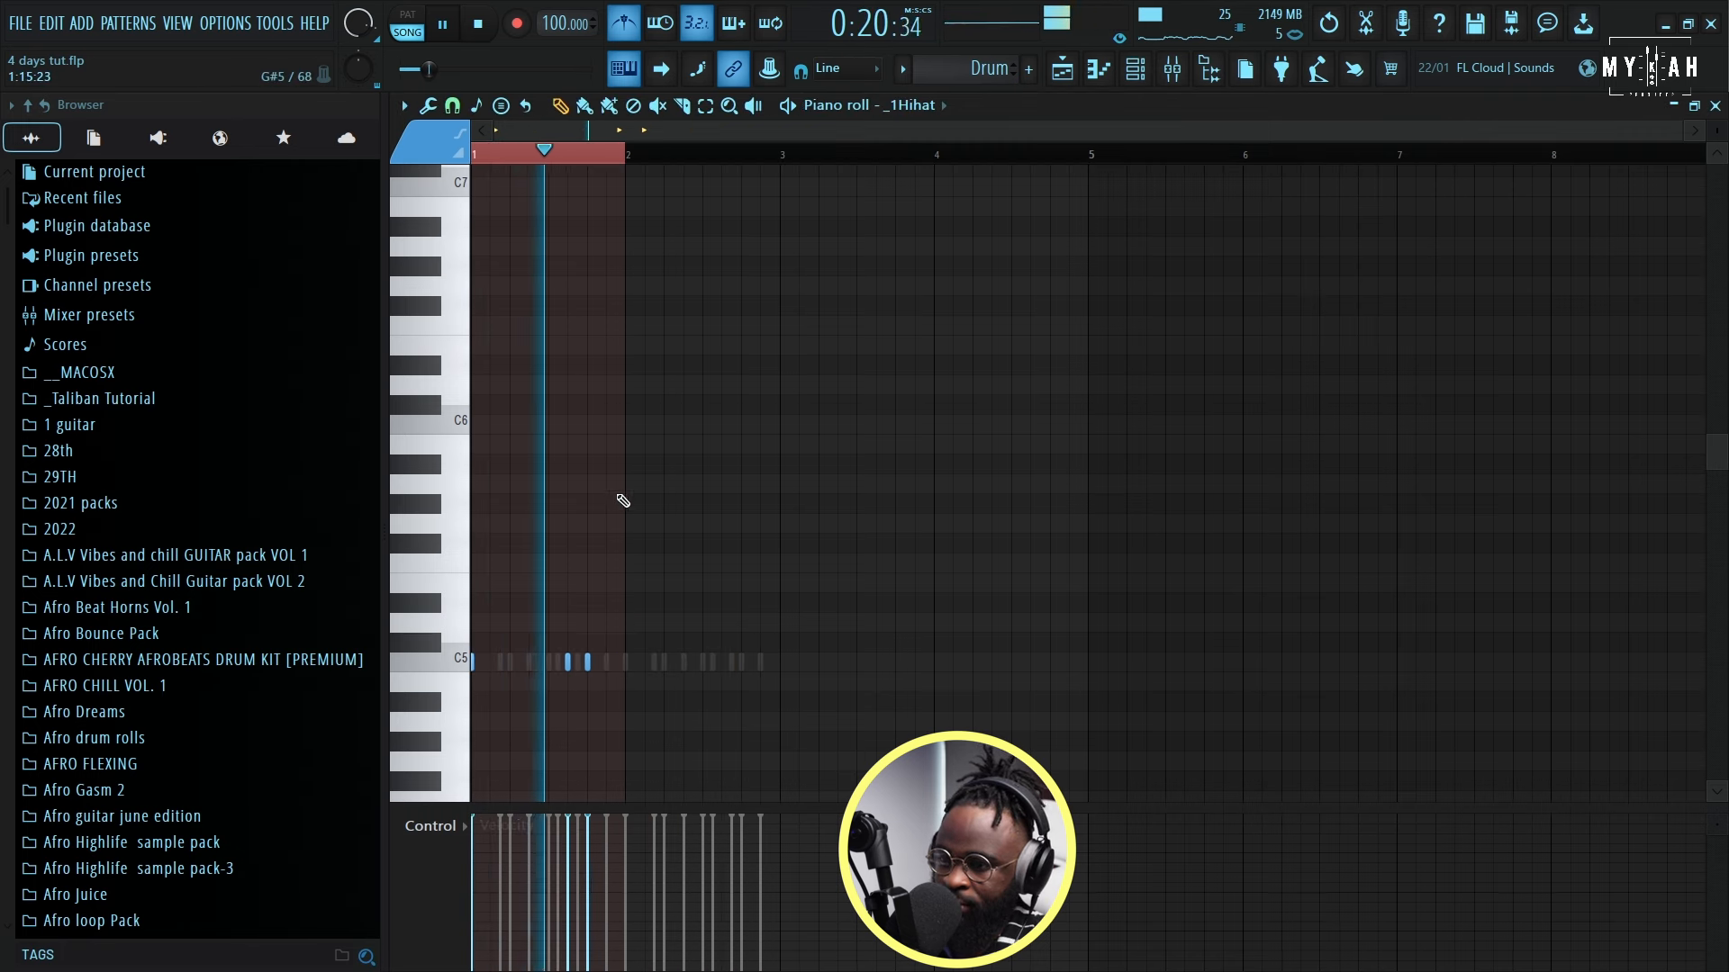
key("space")
key("space")
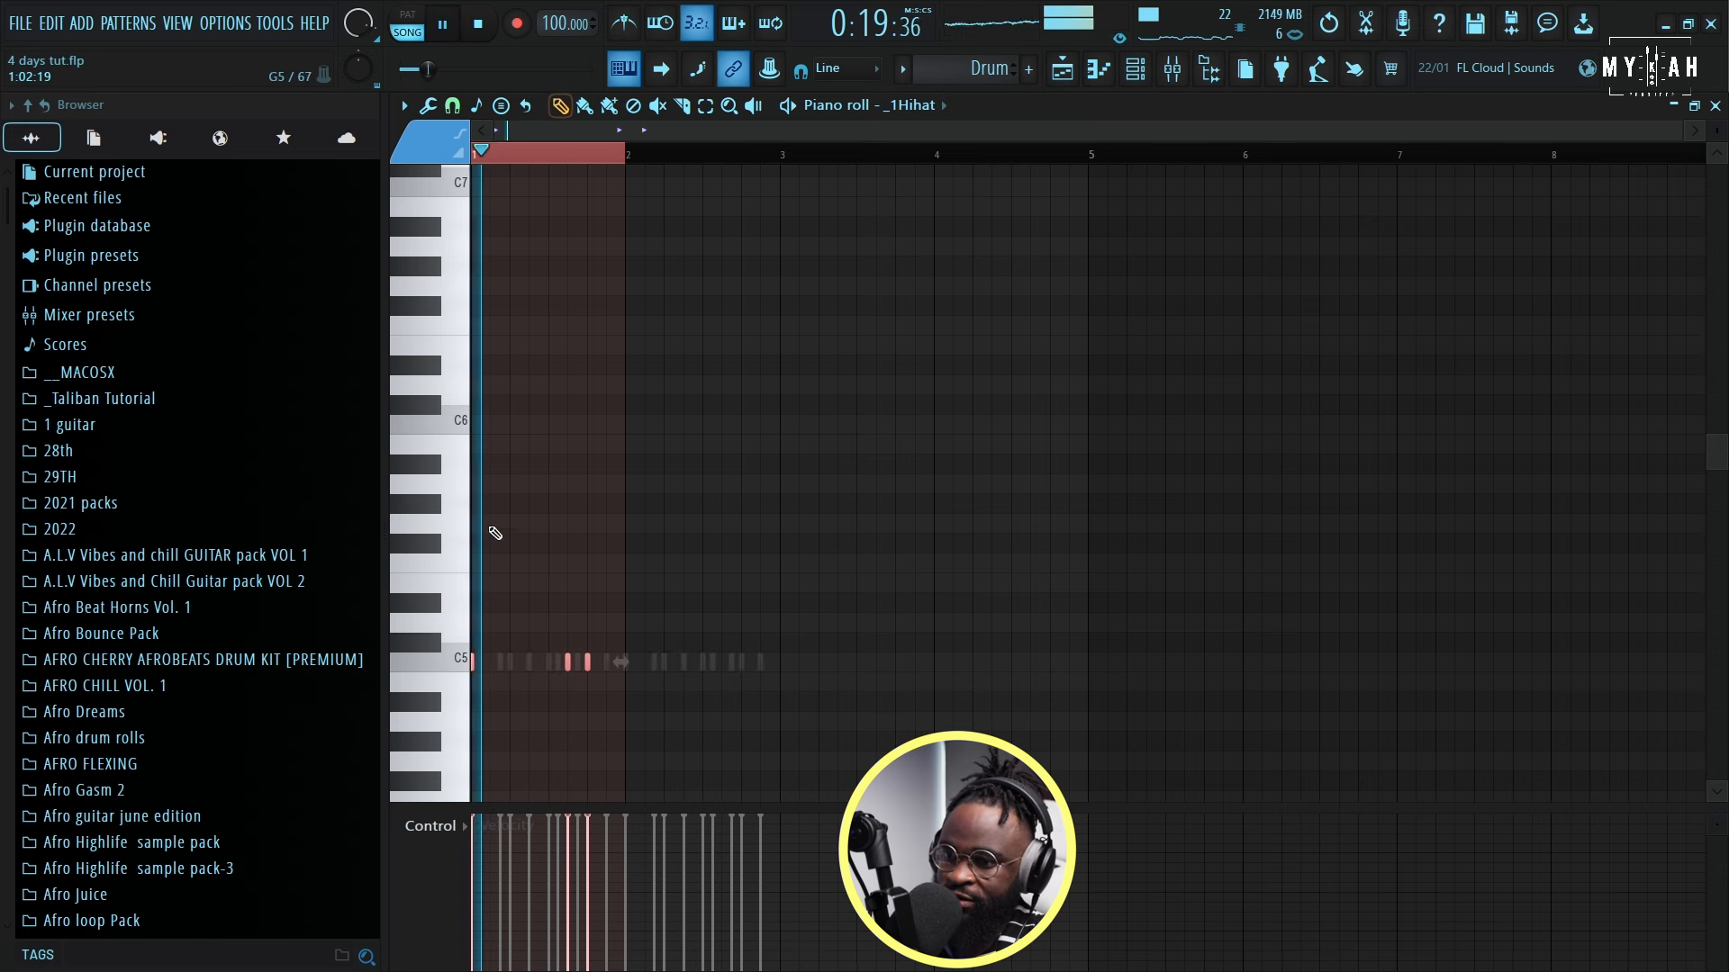
left_click_drag(475, 666, 635, 664)
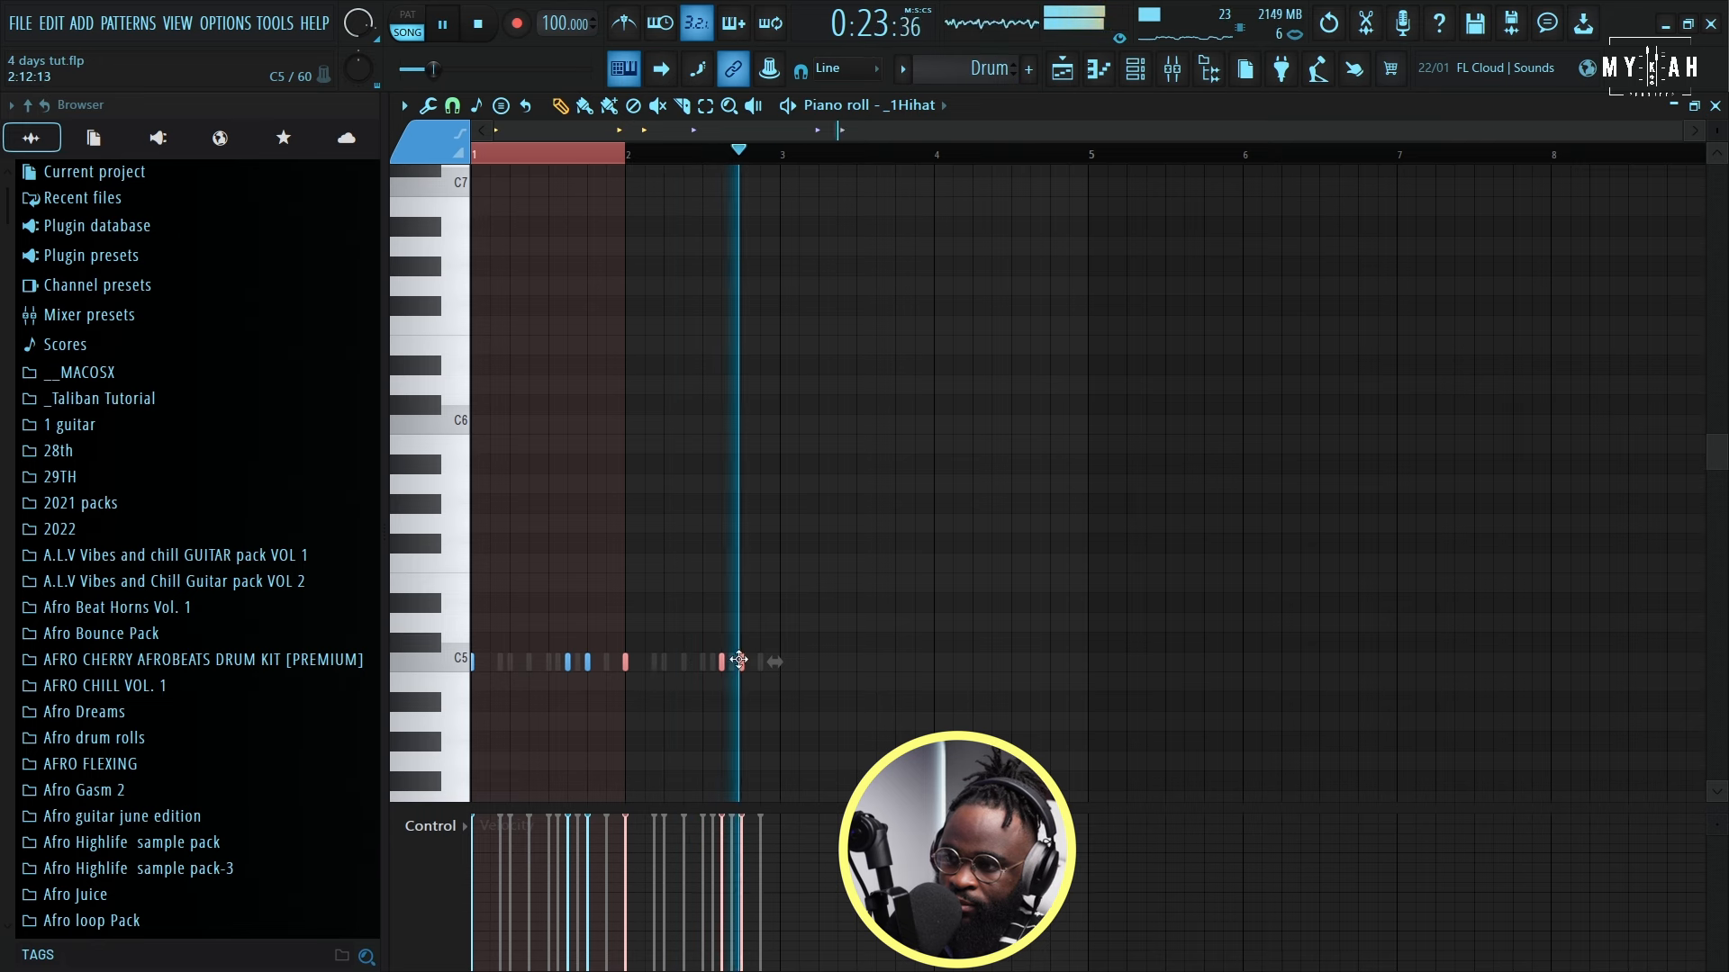
key("space")
key("space")
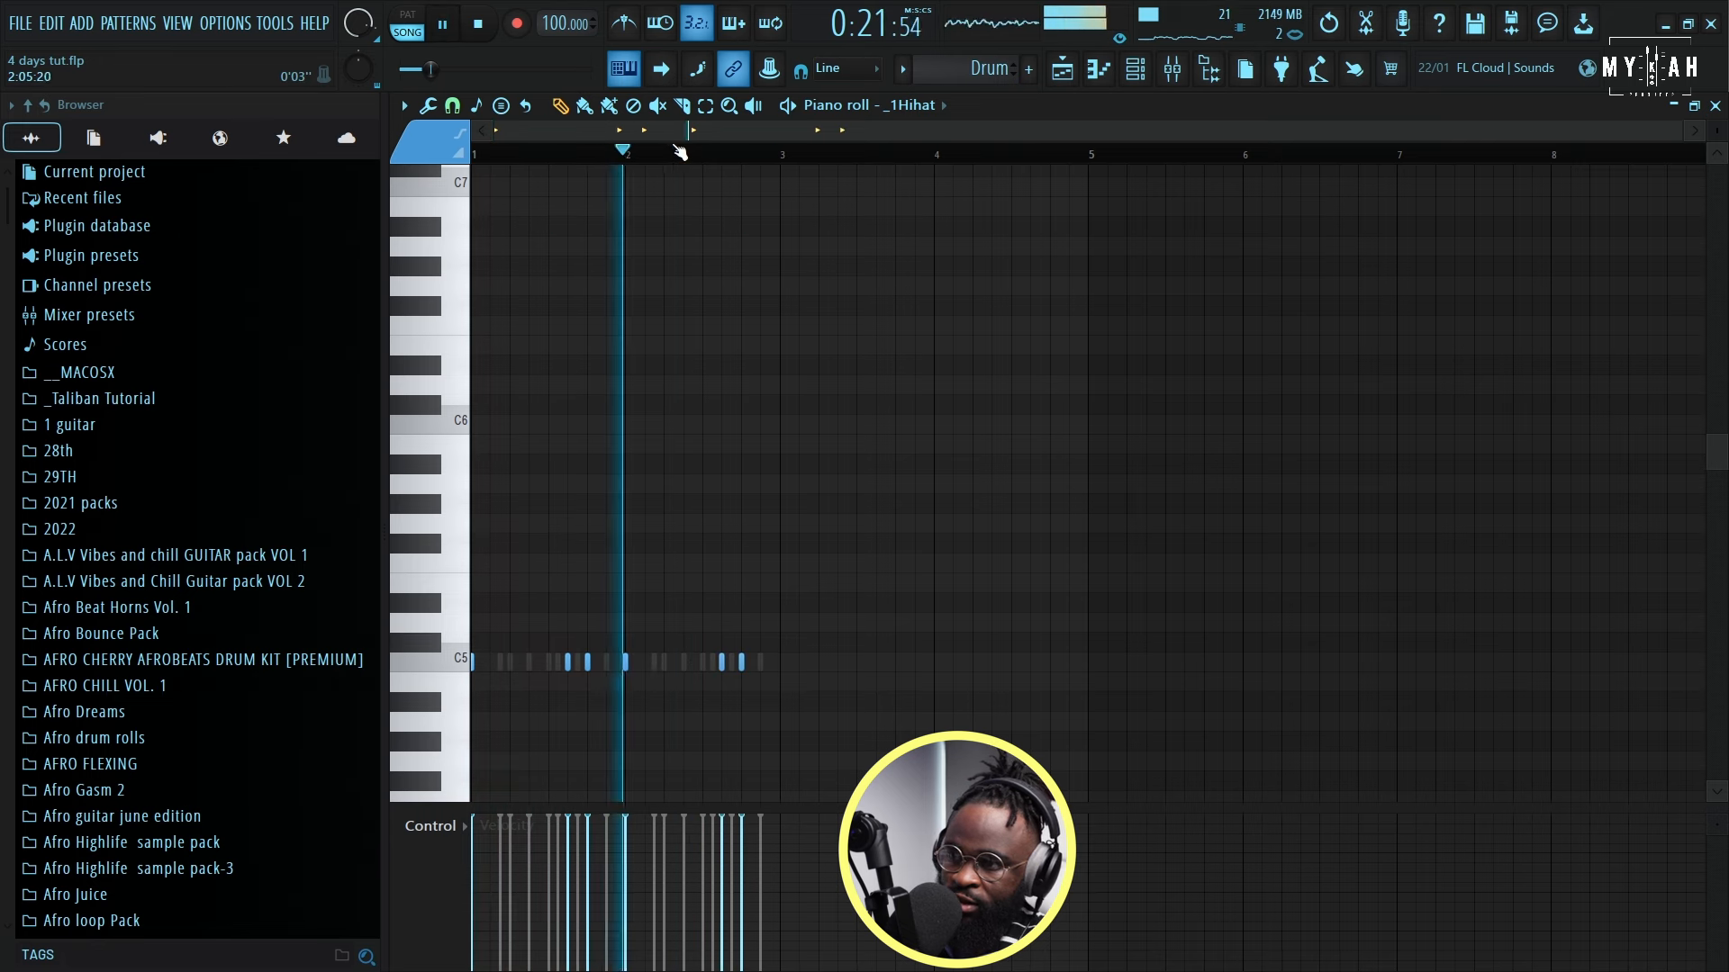
Step: Set the piano roll snap to 1/4 step and add a four-note hi-hat roll directly after step 11 of bar 2
scroll(678, 150, "up", 3)
scroll(1167, 452, "down", 4)
scroll(576, 149, "up", 3)
key("space")
left_click(452, 106)
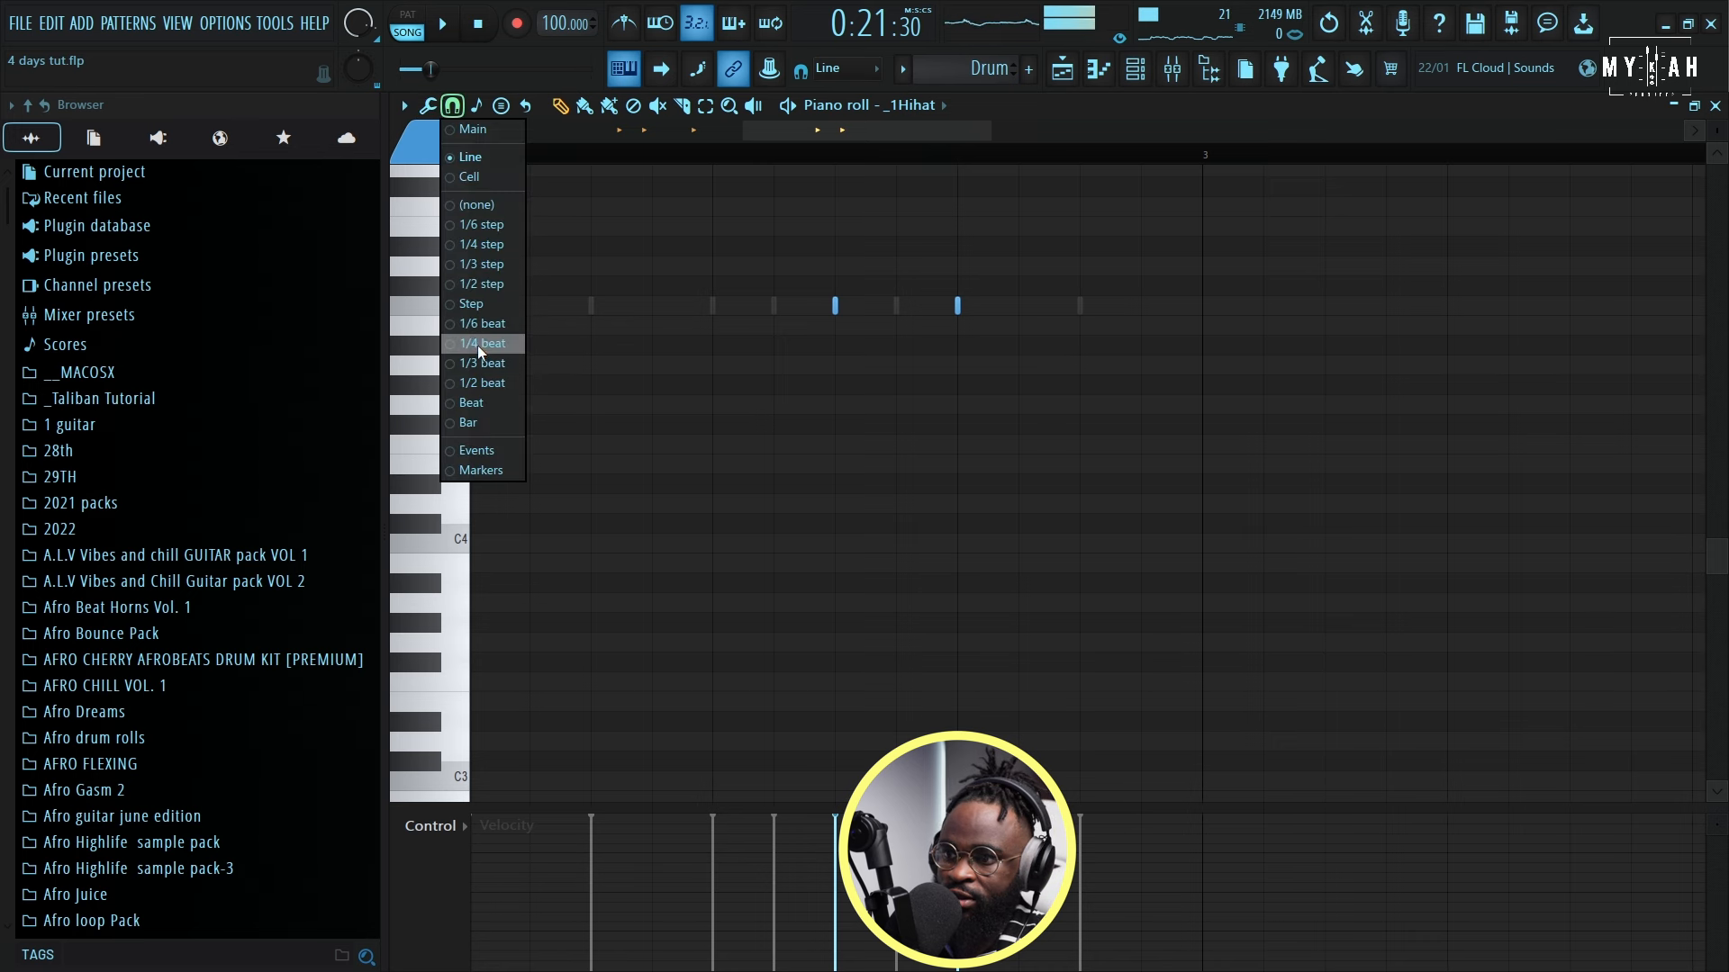
left_click(478, 348)
left_click(452, 106)
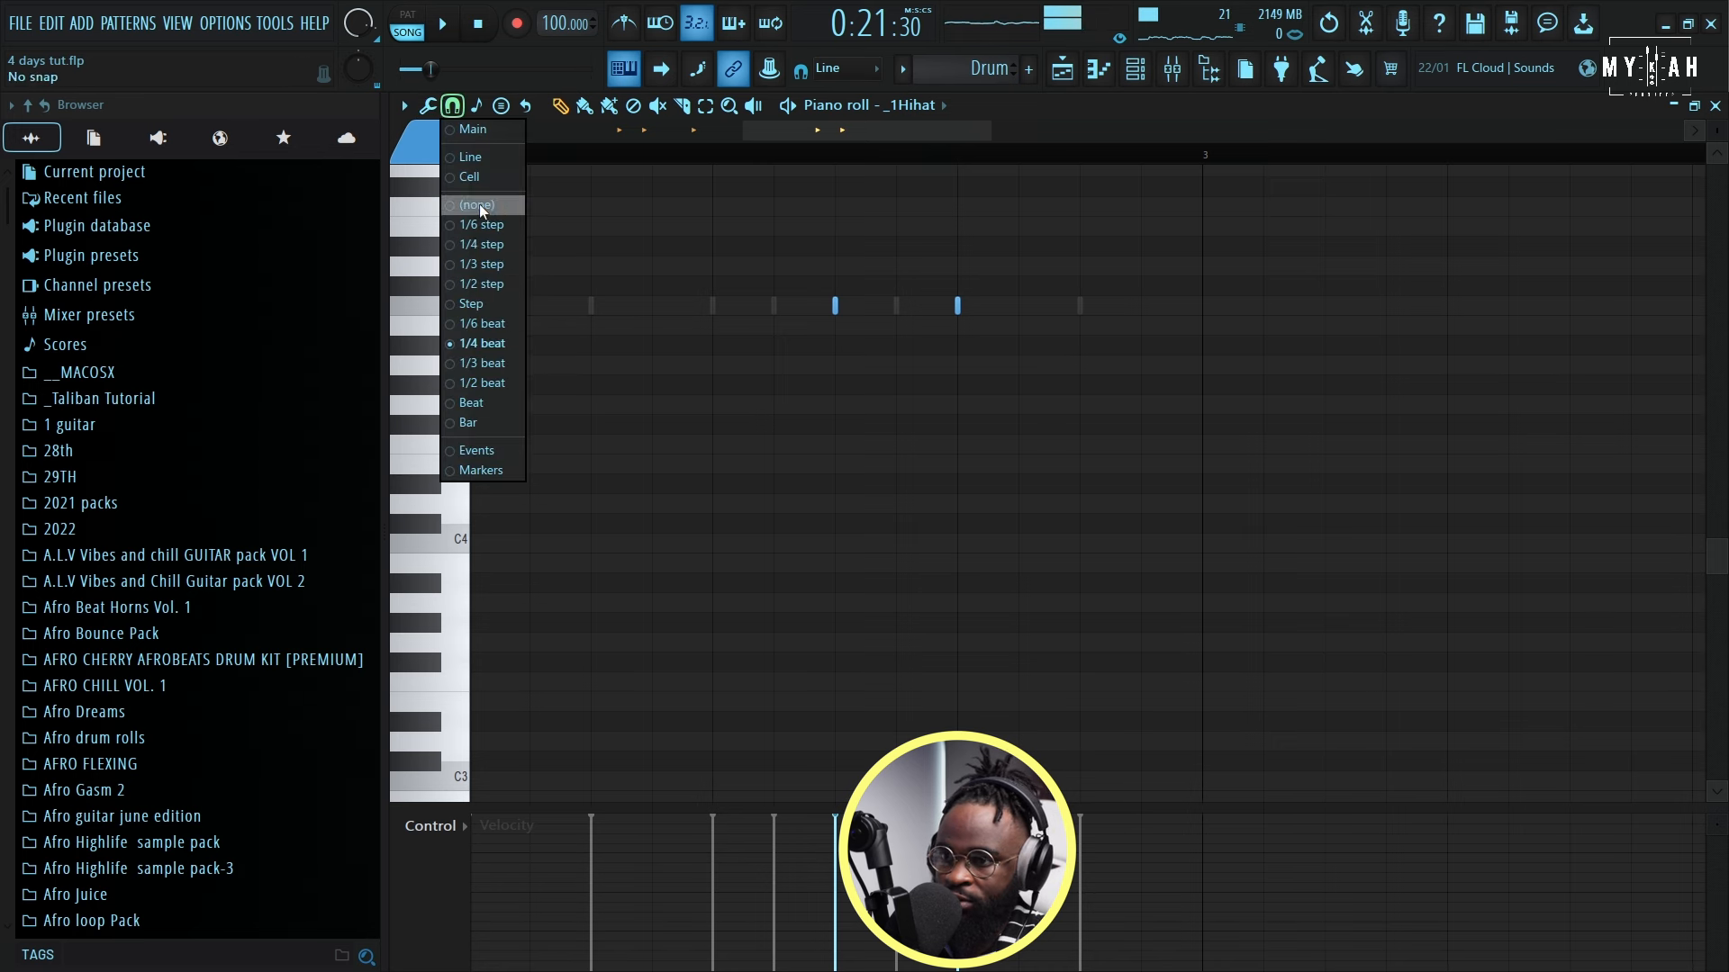
left_click(495, 247)
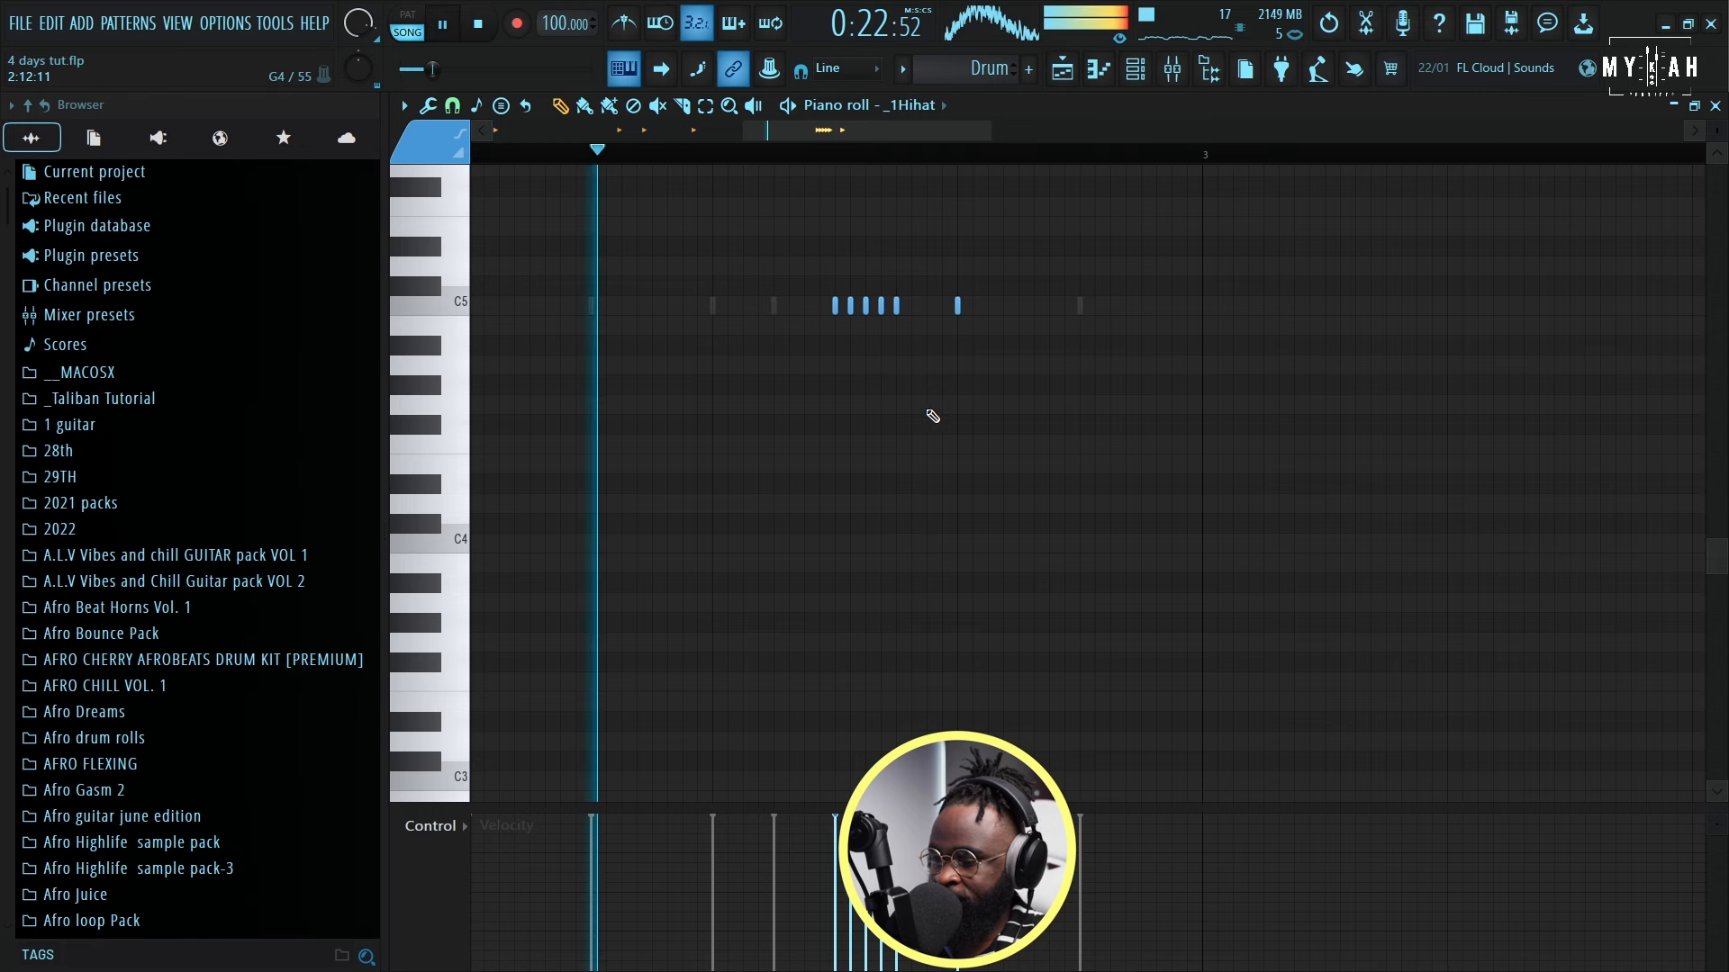
key("space")
Step: Repeat the Drum clip along Track 3 of the playlist from bar 9 to the end of the vocal clip
left_click(1062, 72)
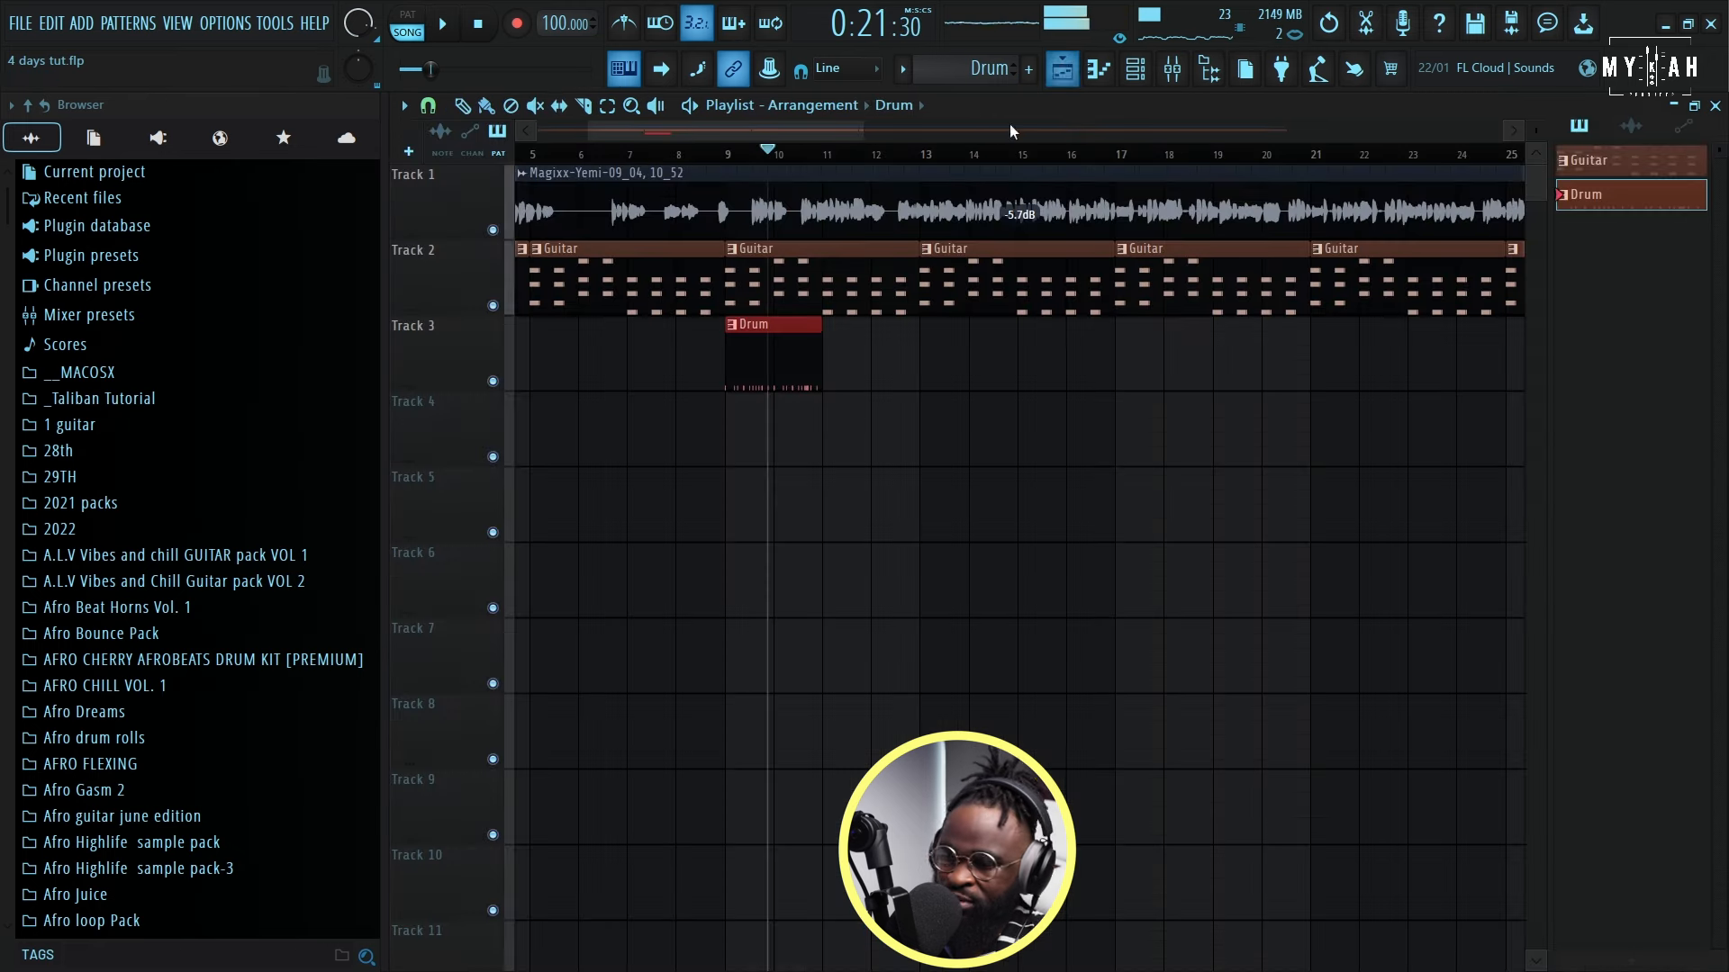
key("ctrl+b")
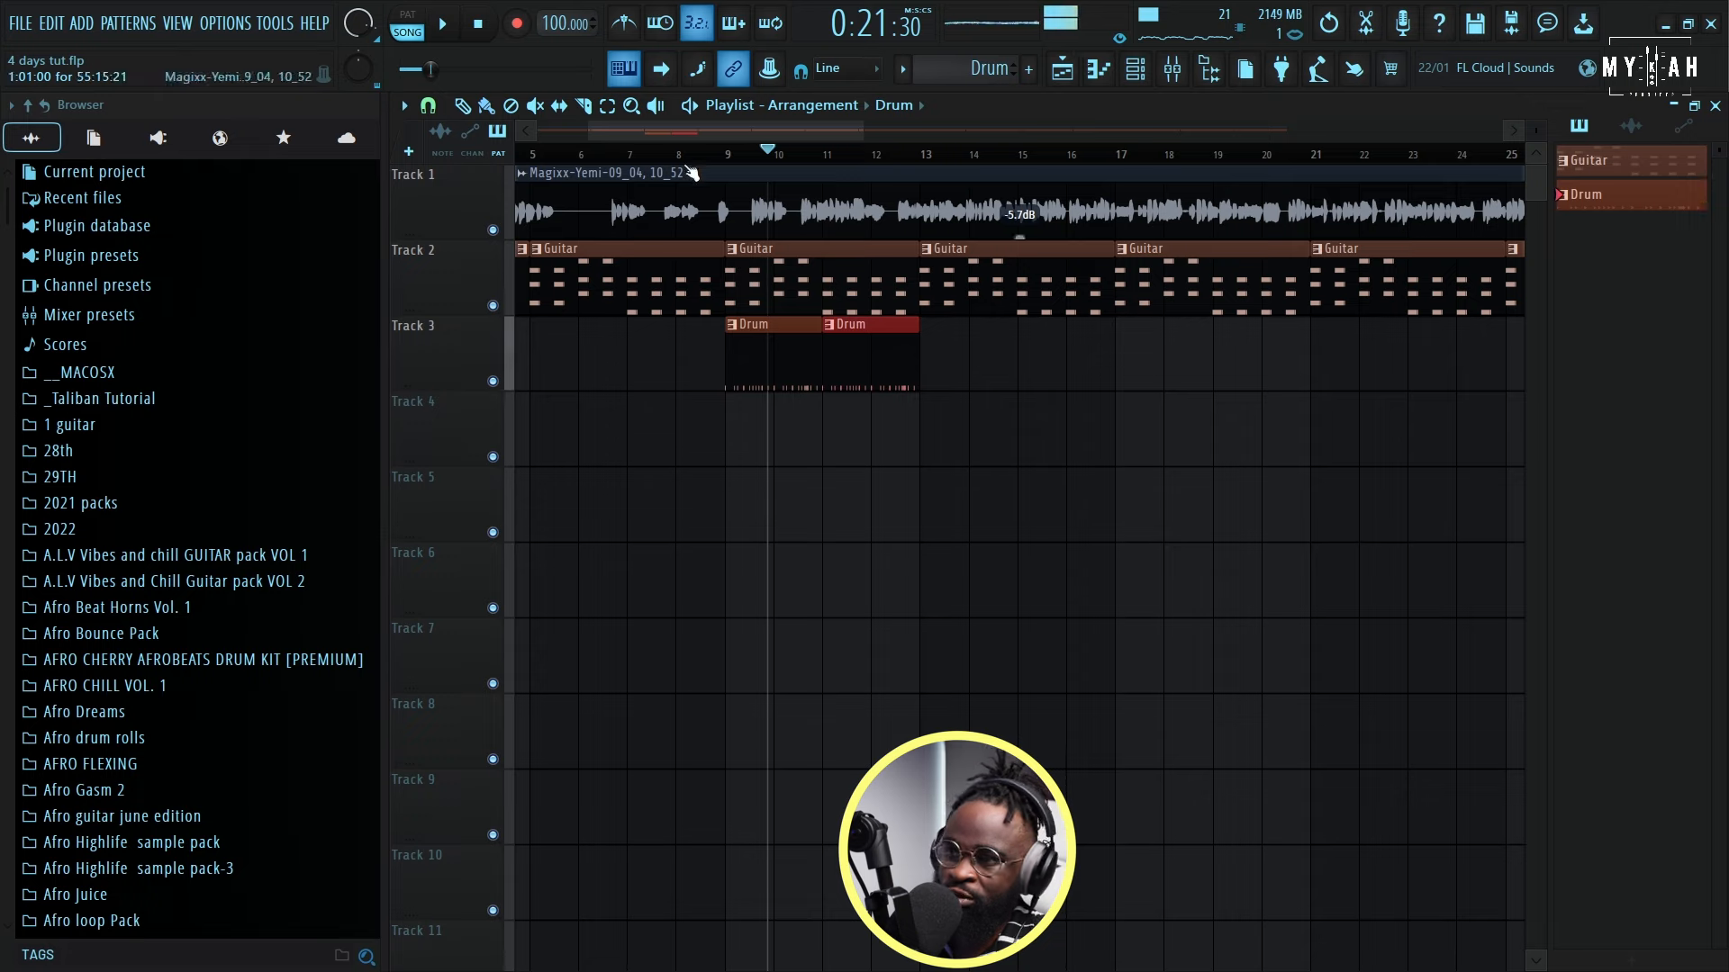
scroll(681, 163, "down", 3)
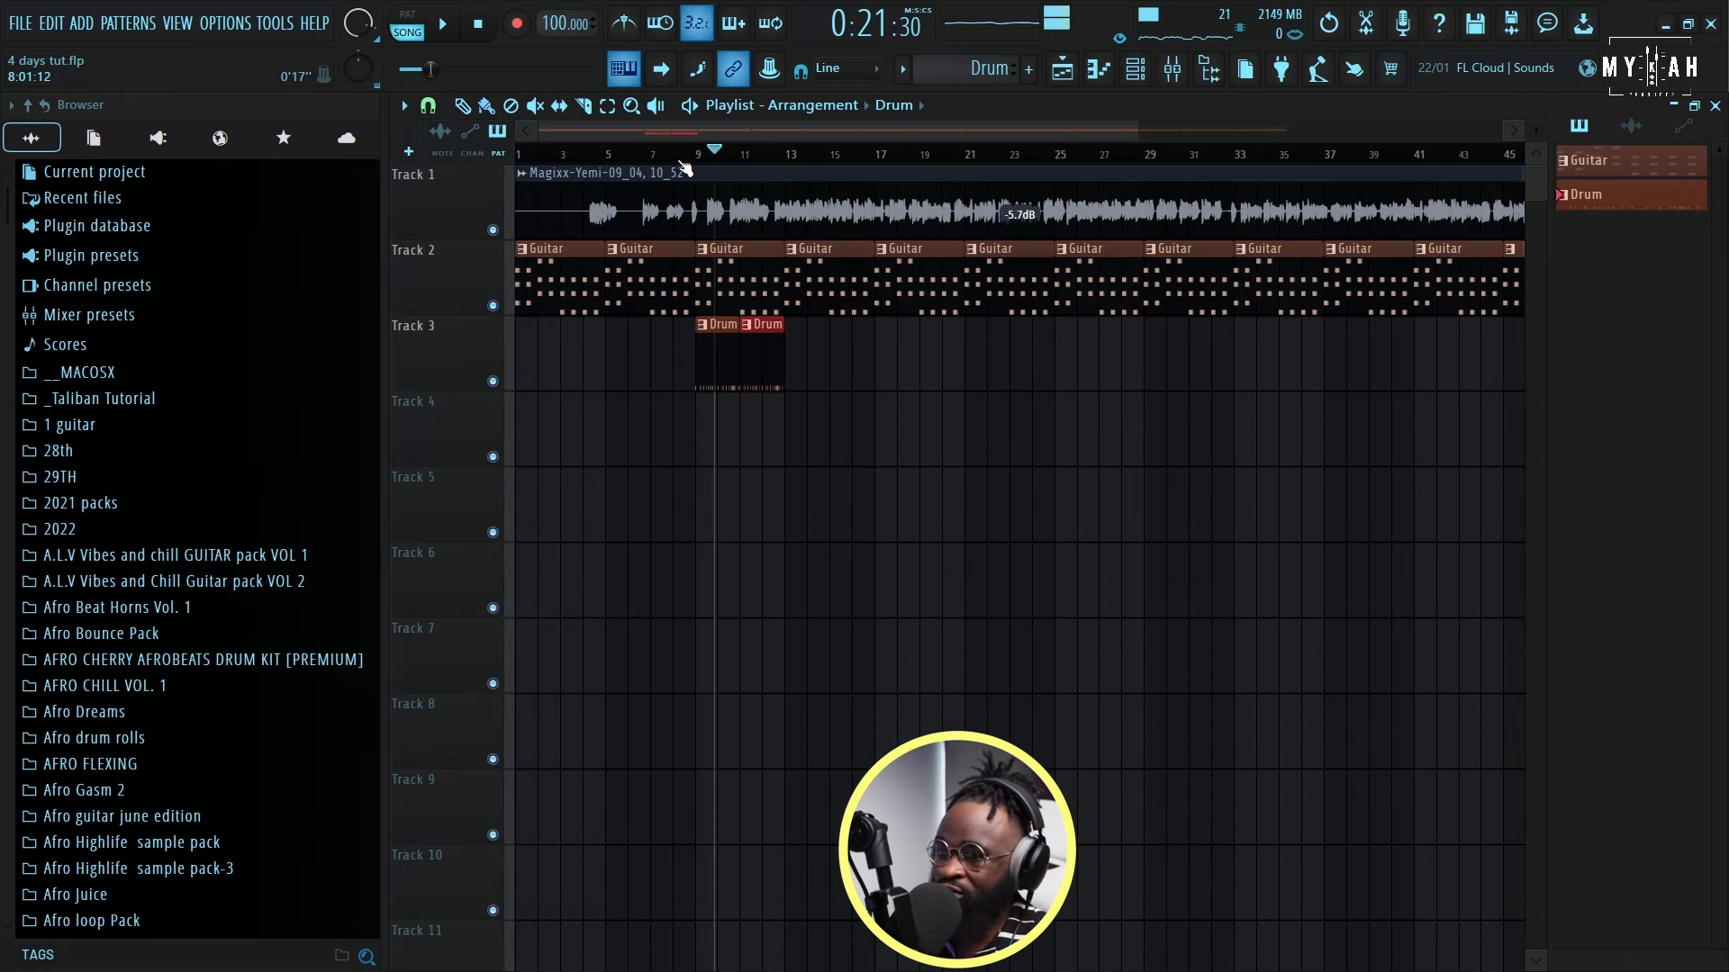
scroll(673, 153, "down", 4)
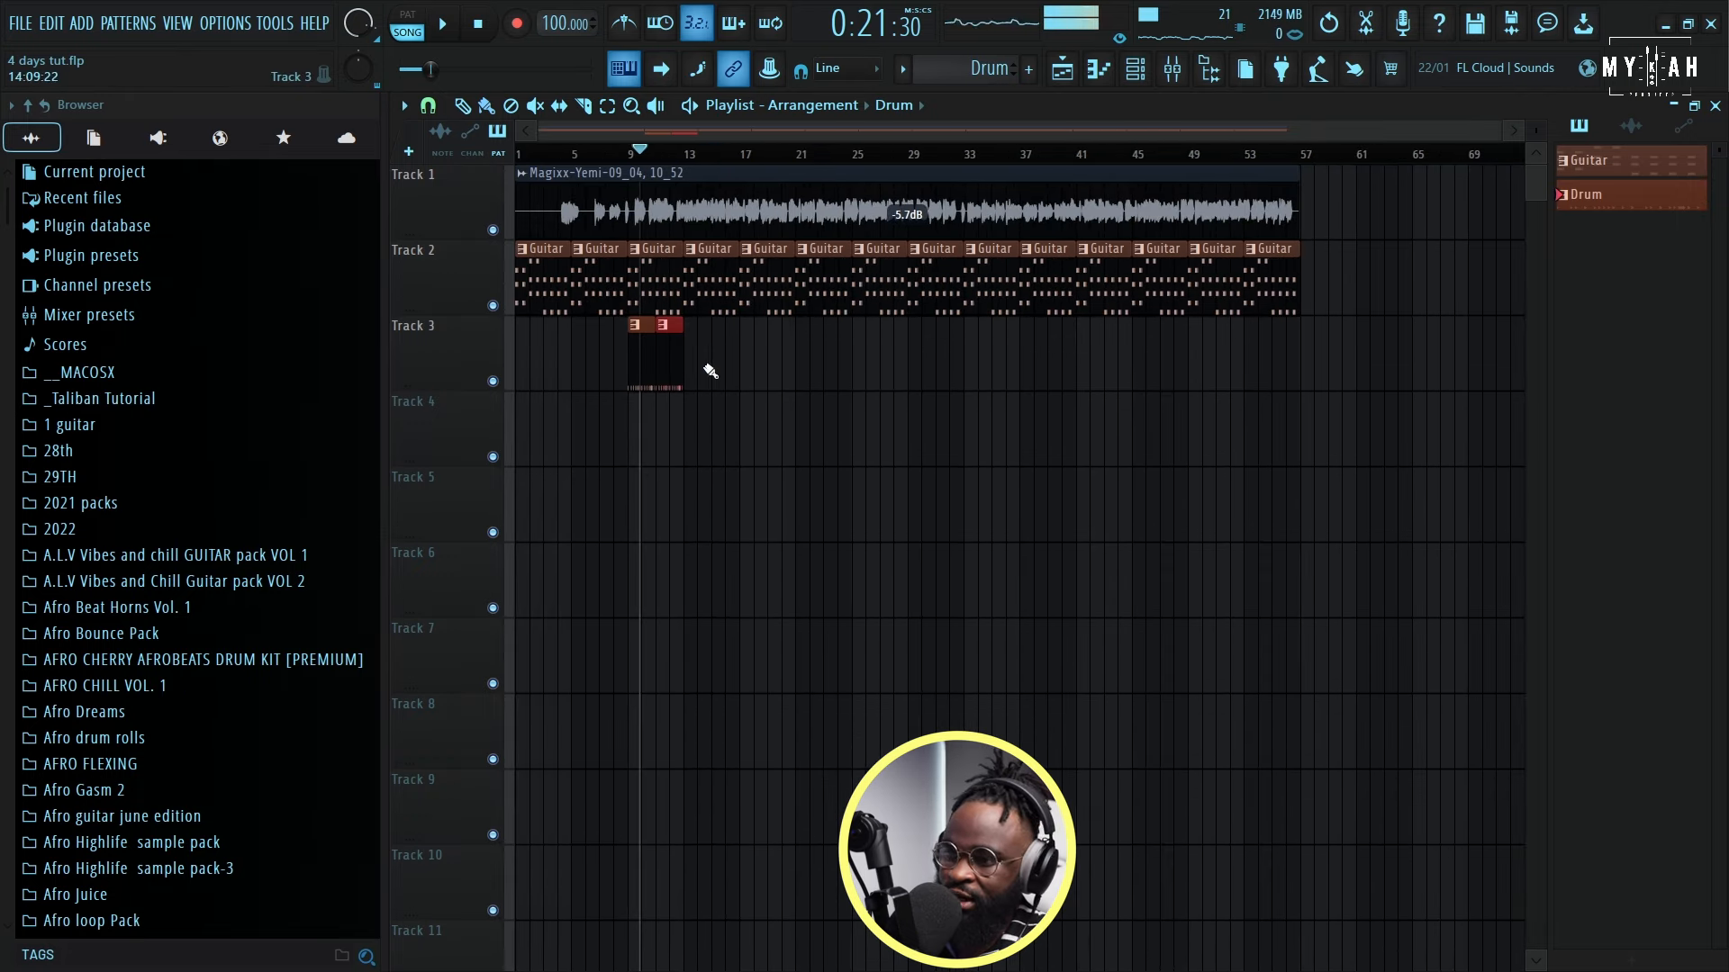
left_click_drag(695, 381, 1216, 365)
Step: Play the arrangement and lower the vocal clip's gain on Track 1 to -12.8 dB
key("space")
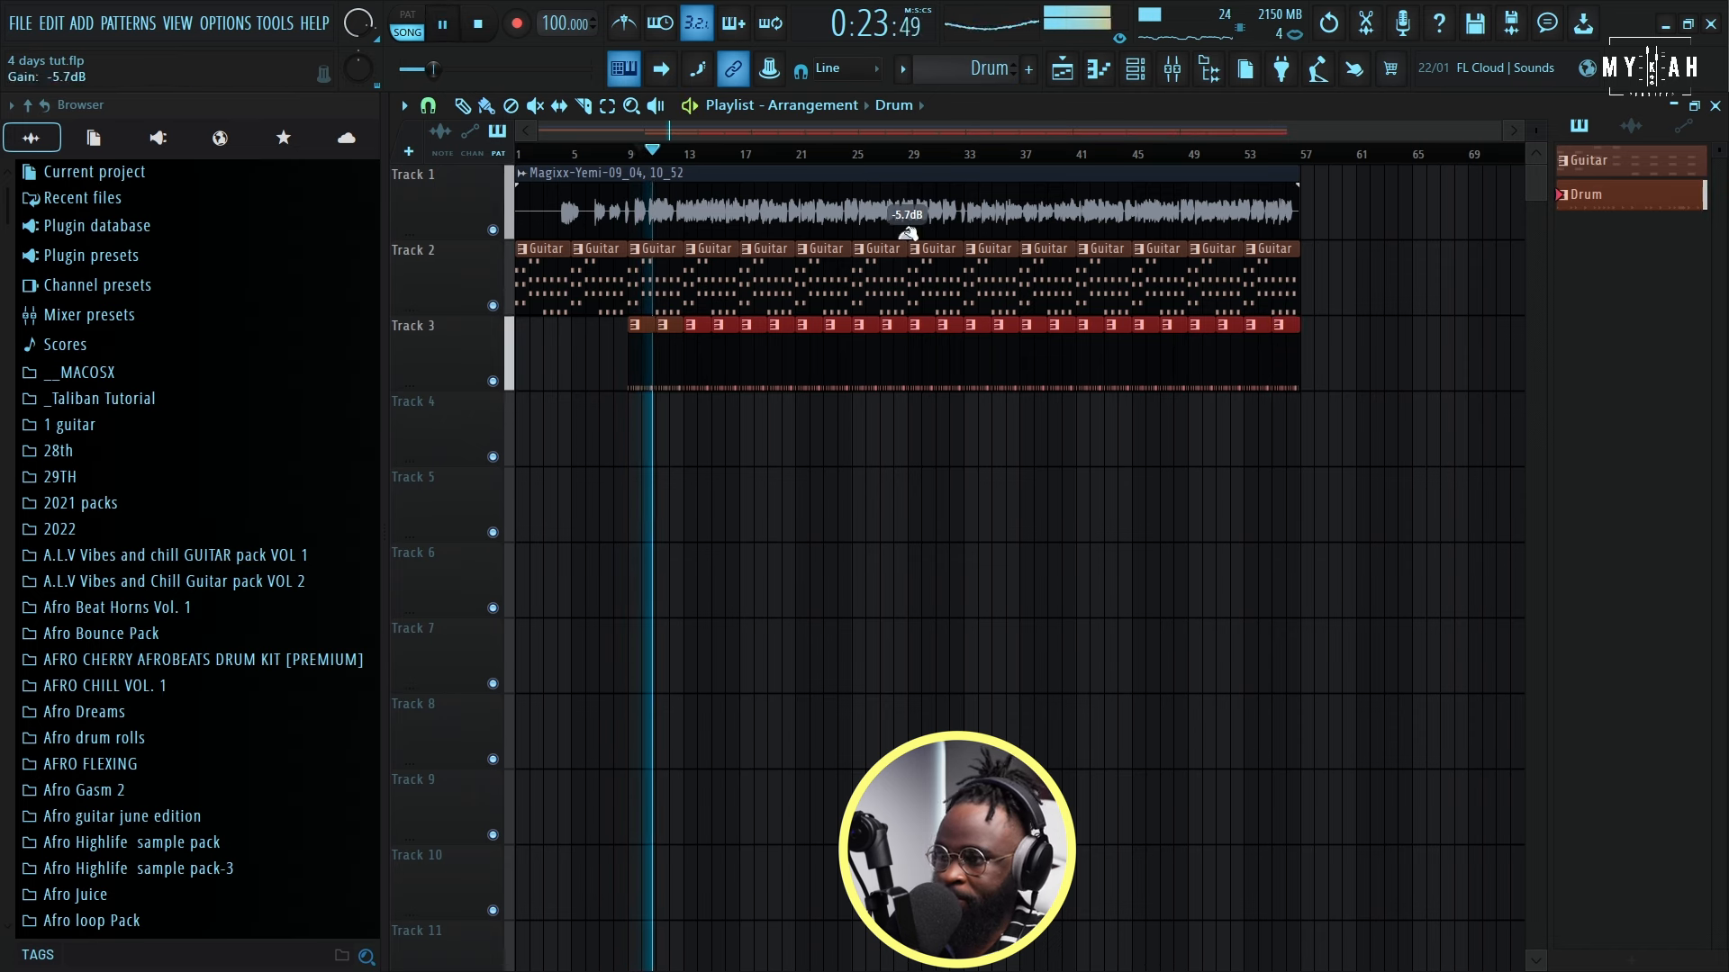
left_click_drag(912, 236, 906, 245)
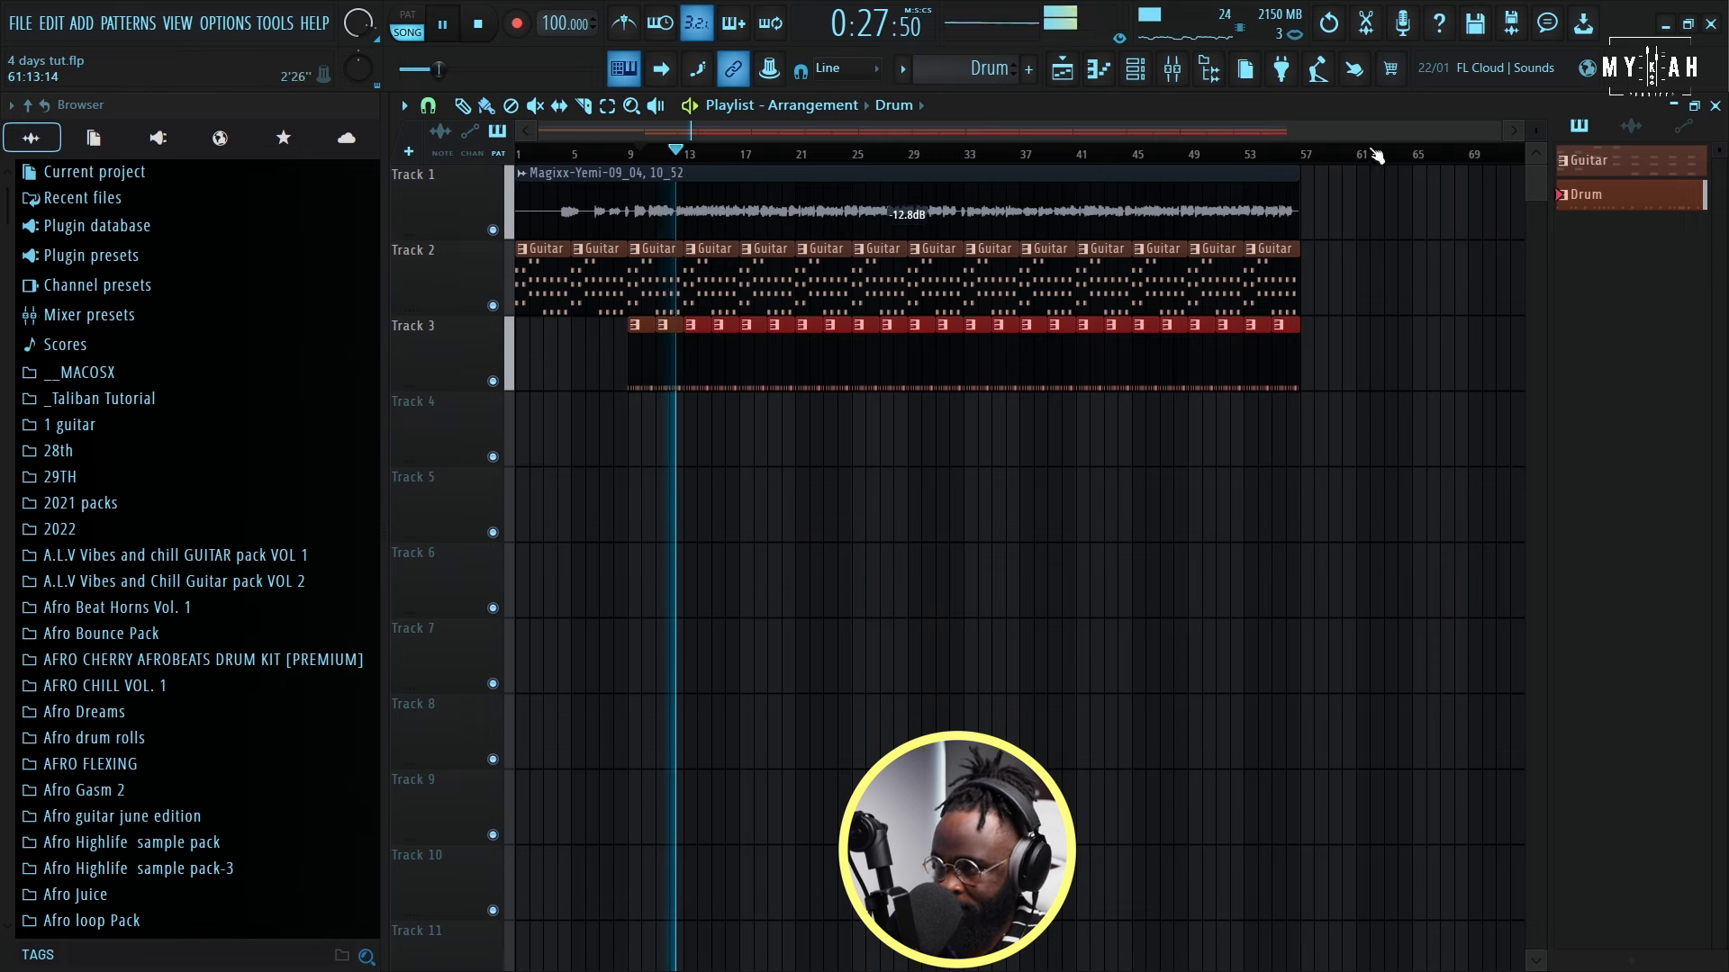
left_click_drag(1536, 131, 1536, 140)
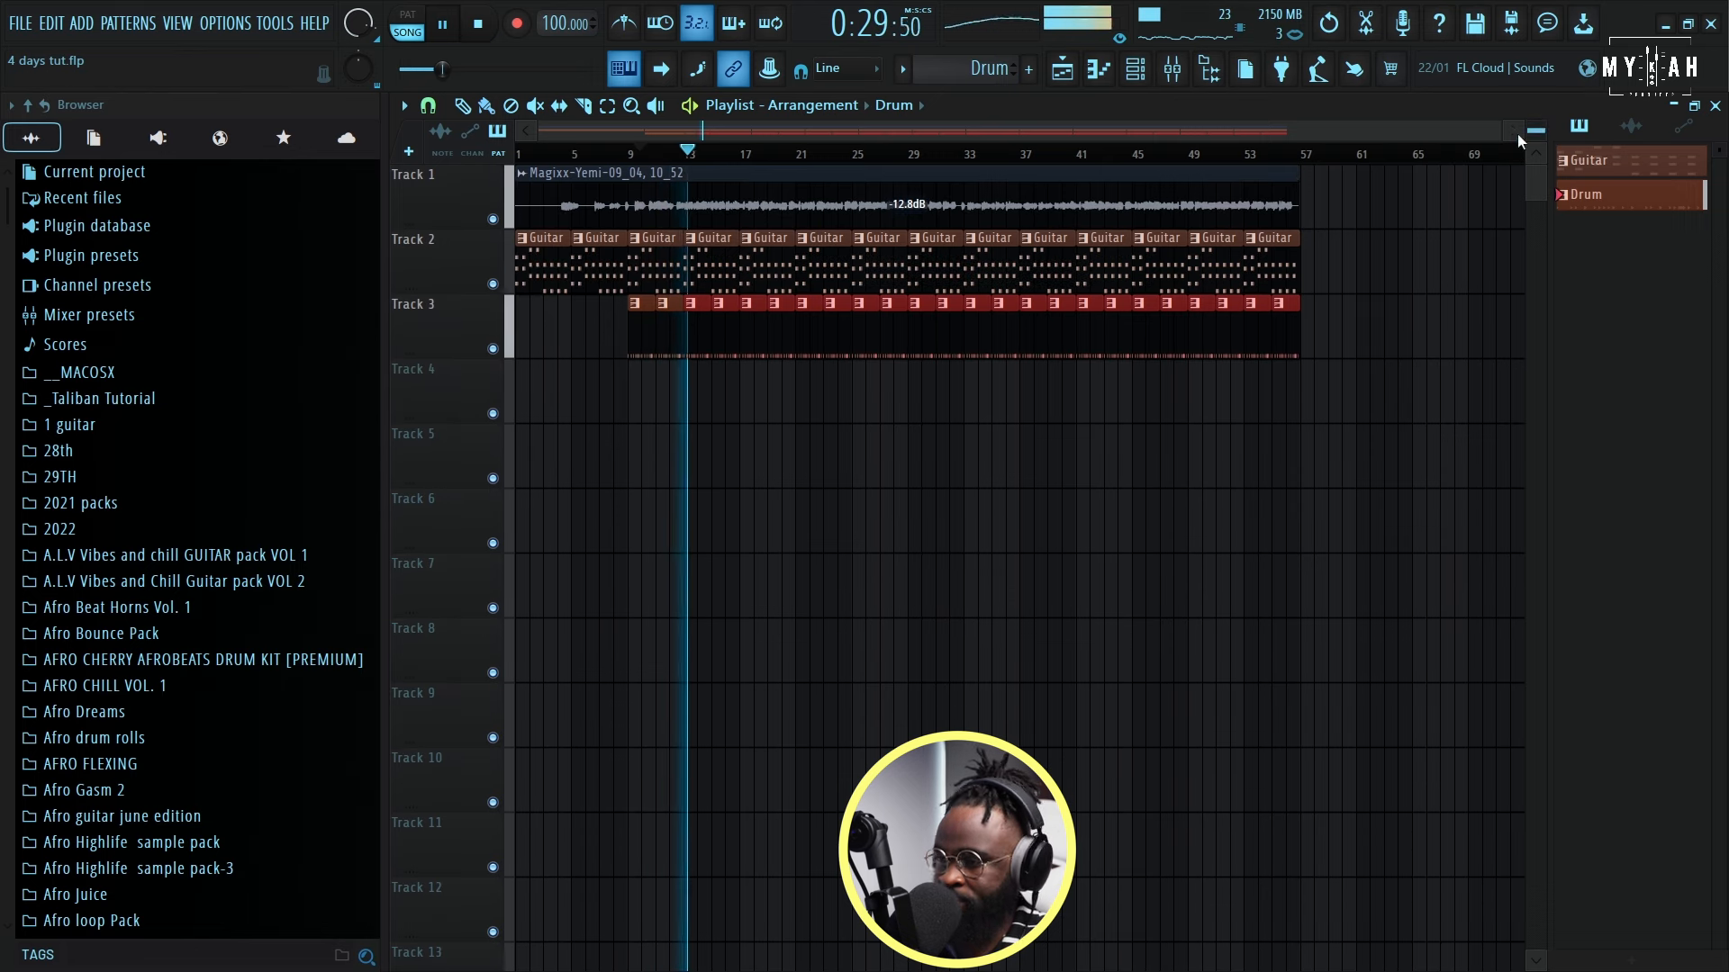
Step: Load Fruity soft clipper into the first effect slot of the mixer's Master track during playback
left_click(1174, 77)
key("space")
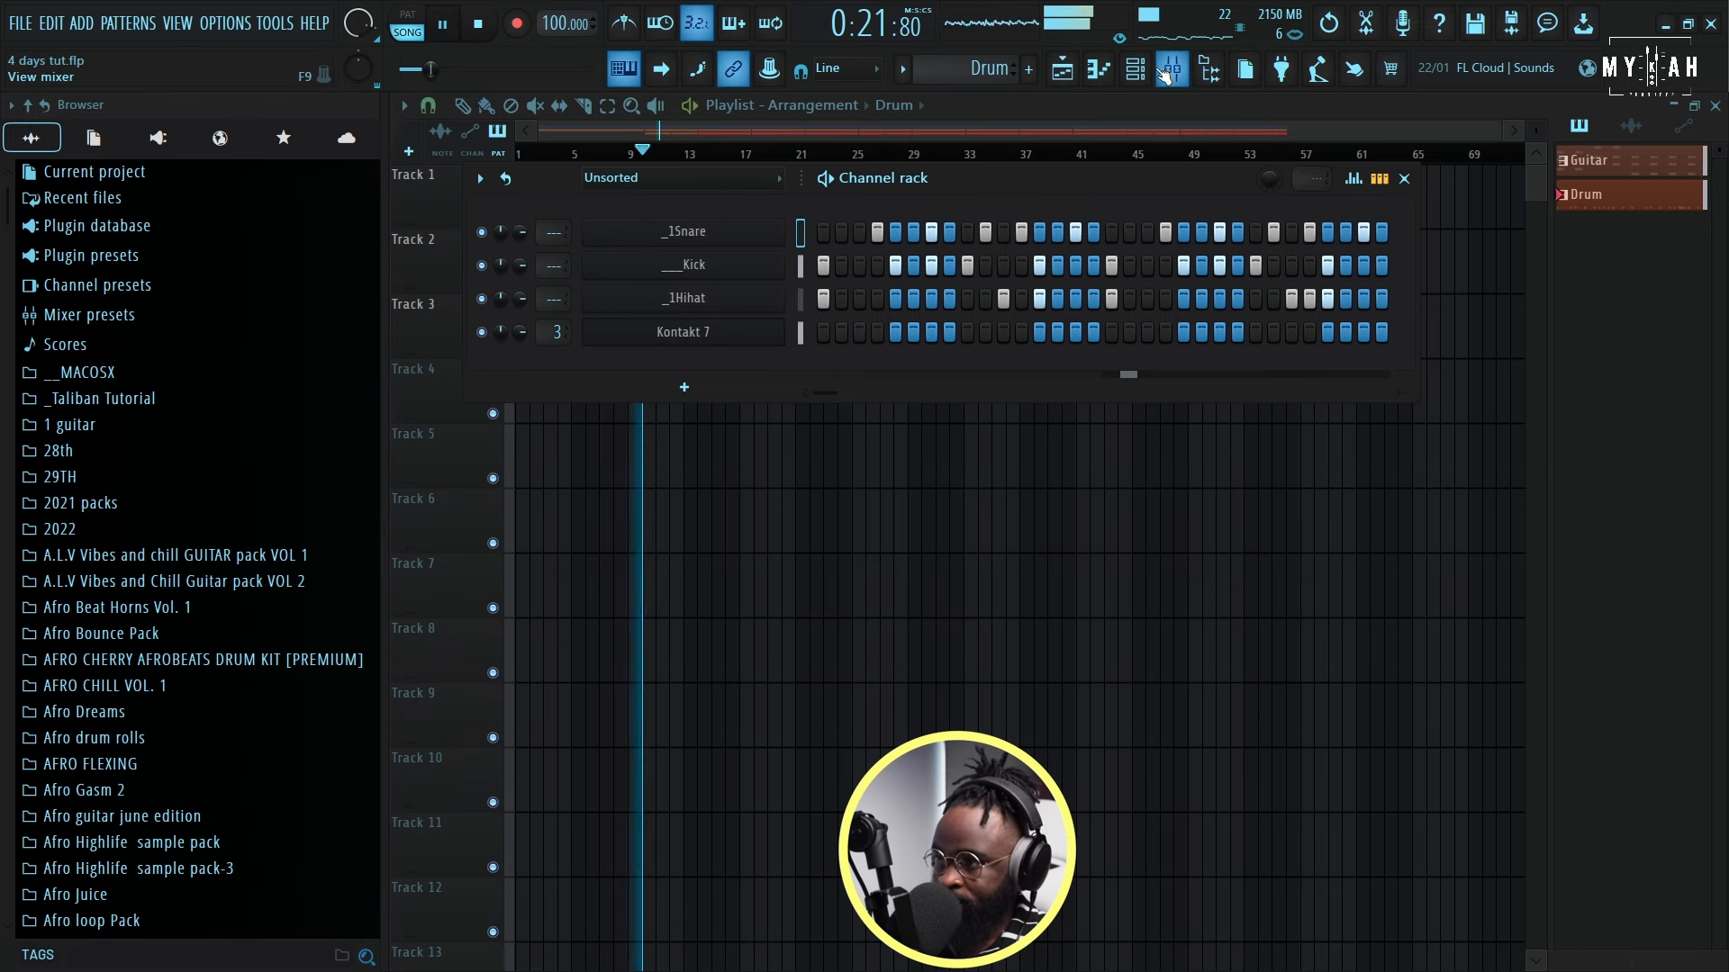
left_click(1165, 75)
left_click(729, 378)
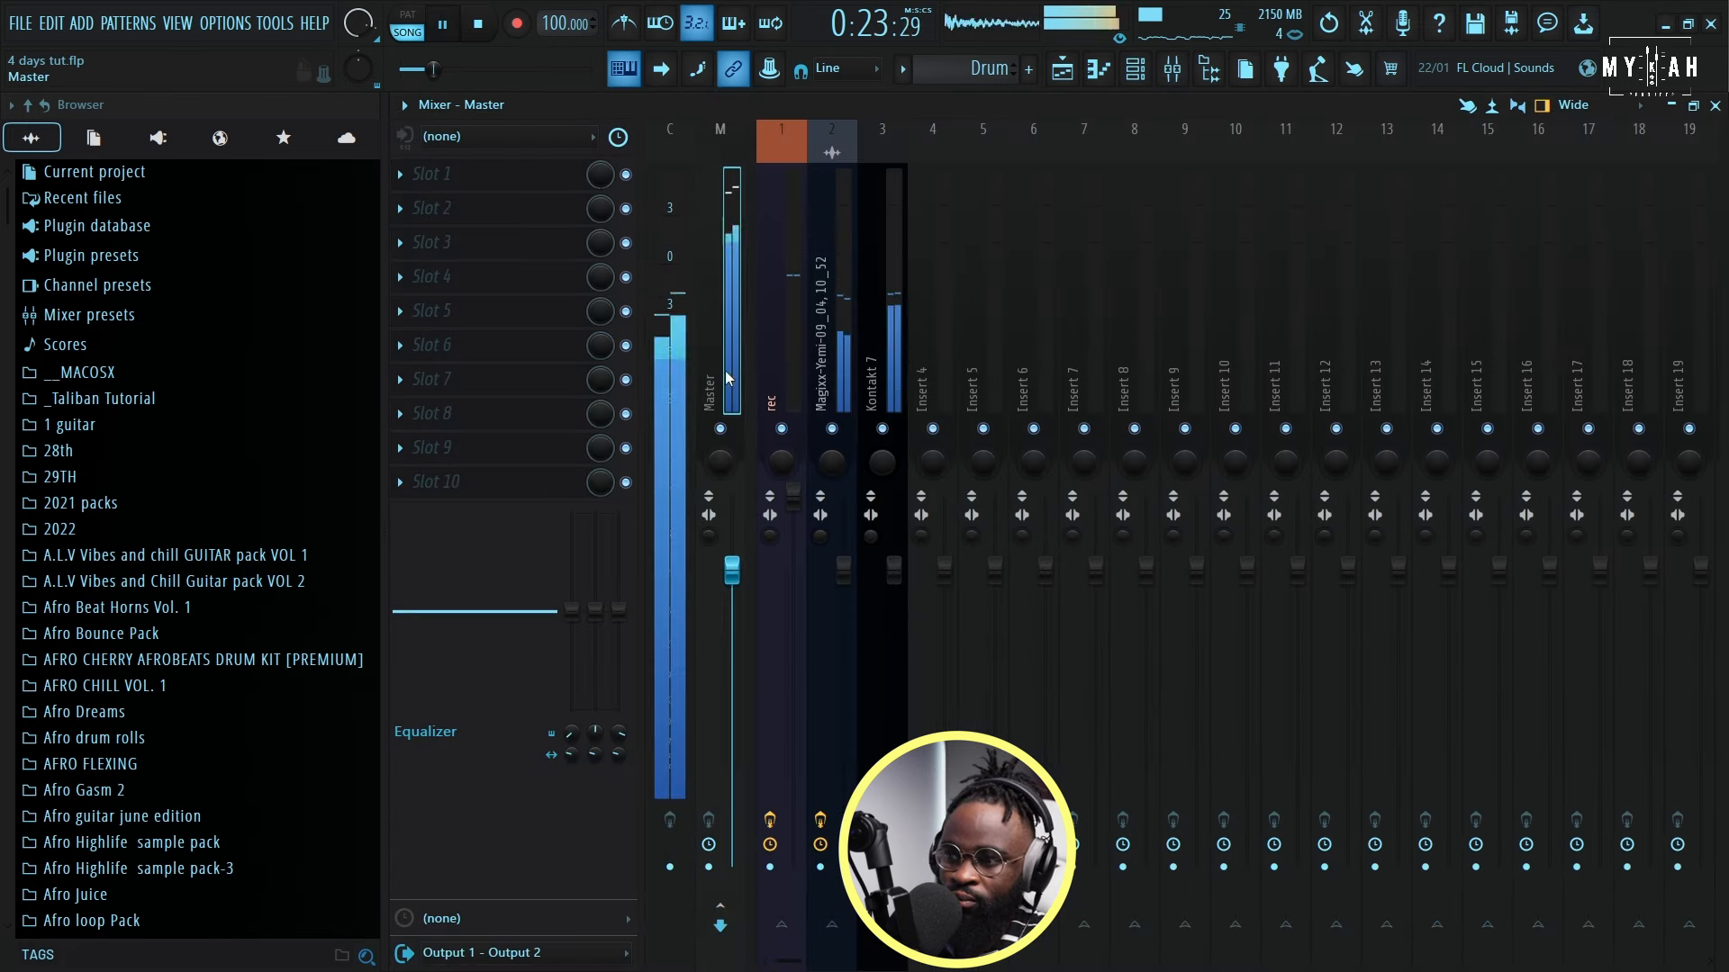
left_click(469, 182)
left_click(1138, 372)
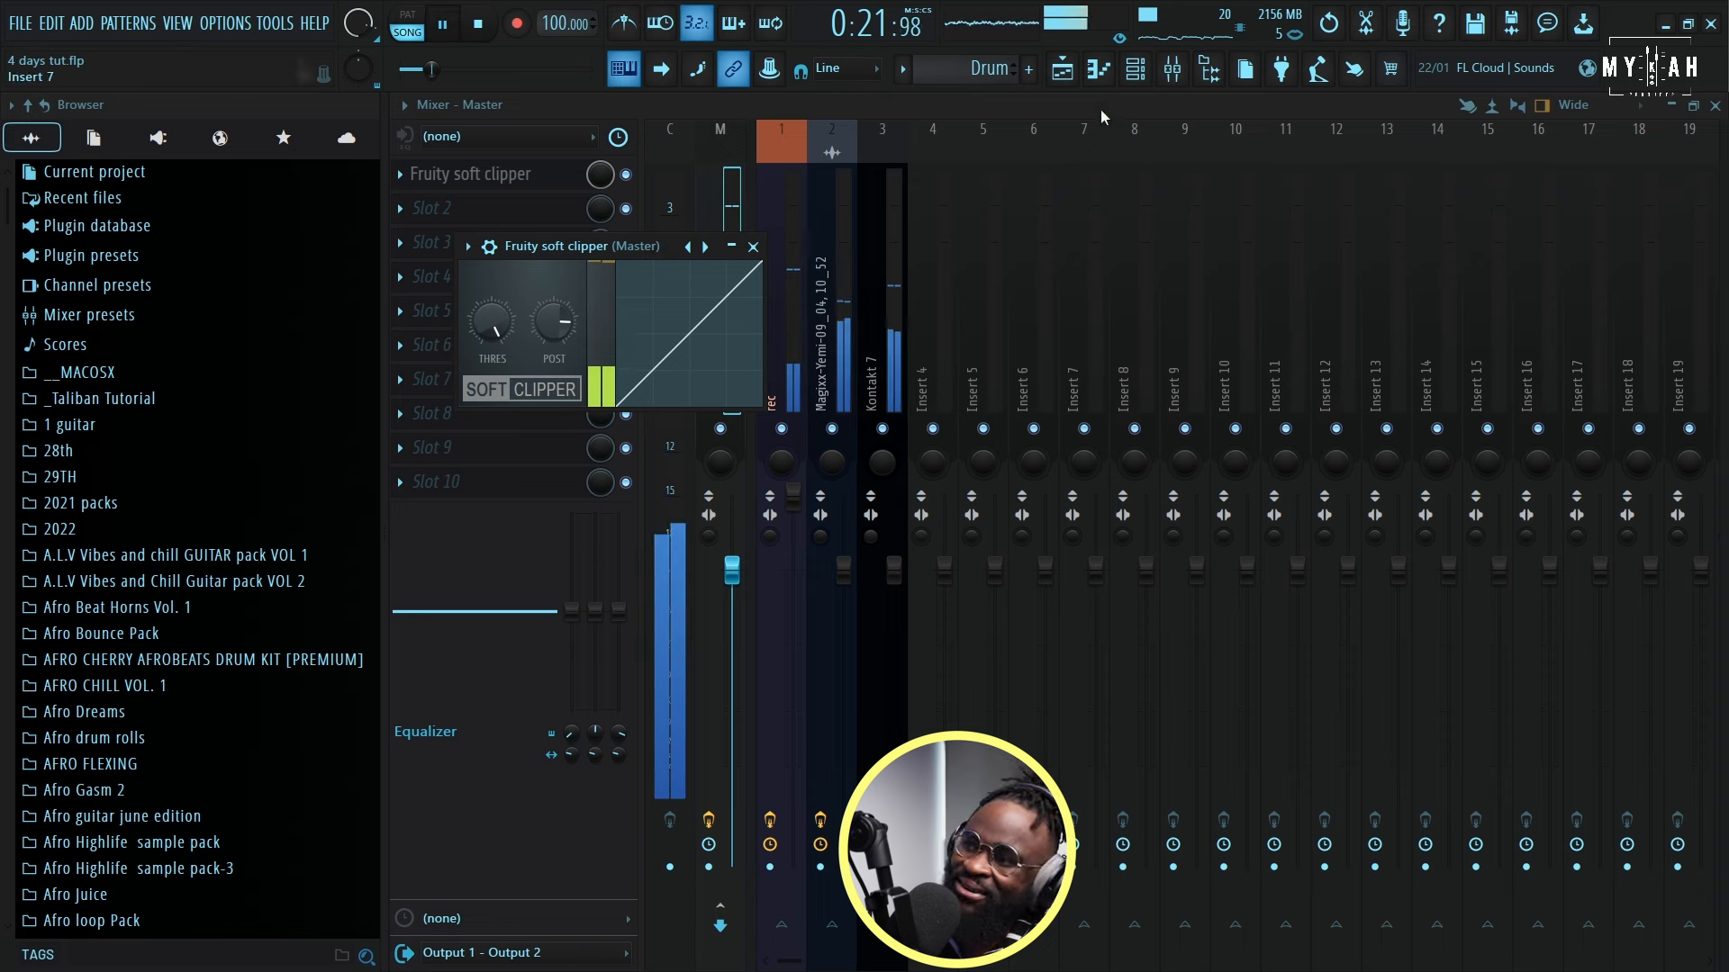
Step: Find the CONGA 1 sample in the browser and add it to the channel rack as a new channel
left_click(1064, 71)
left_click(1135, 70)
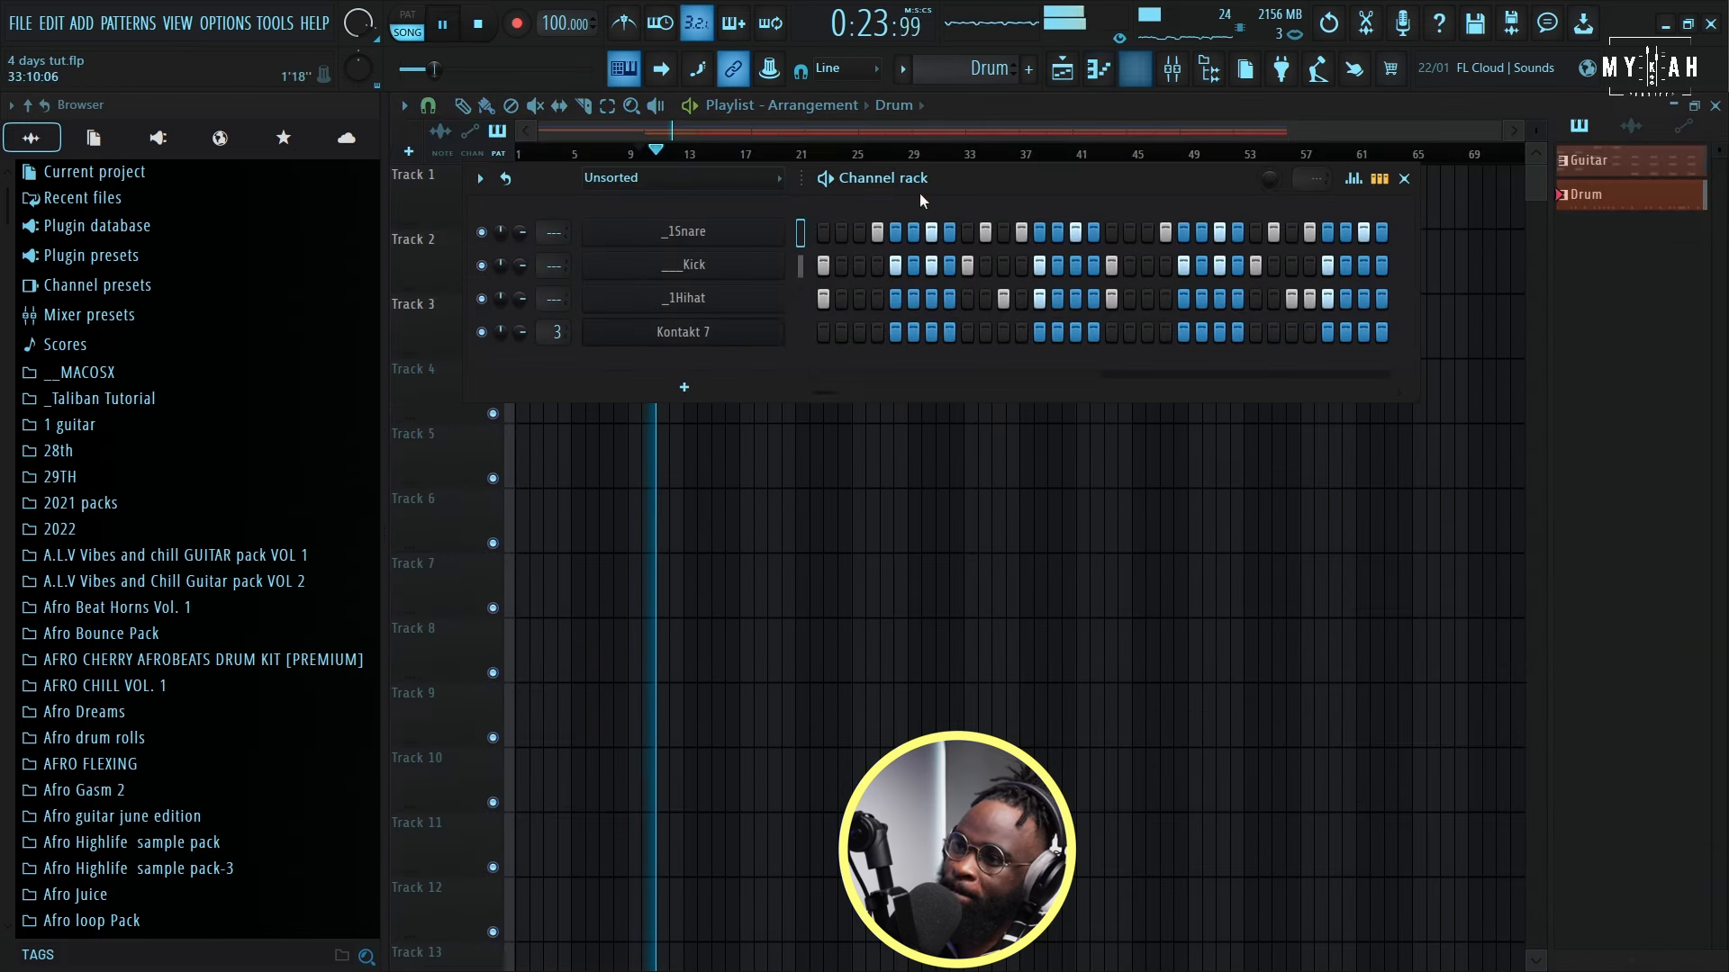
key("space")
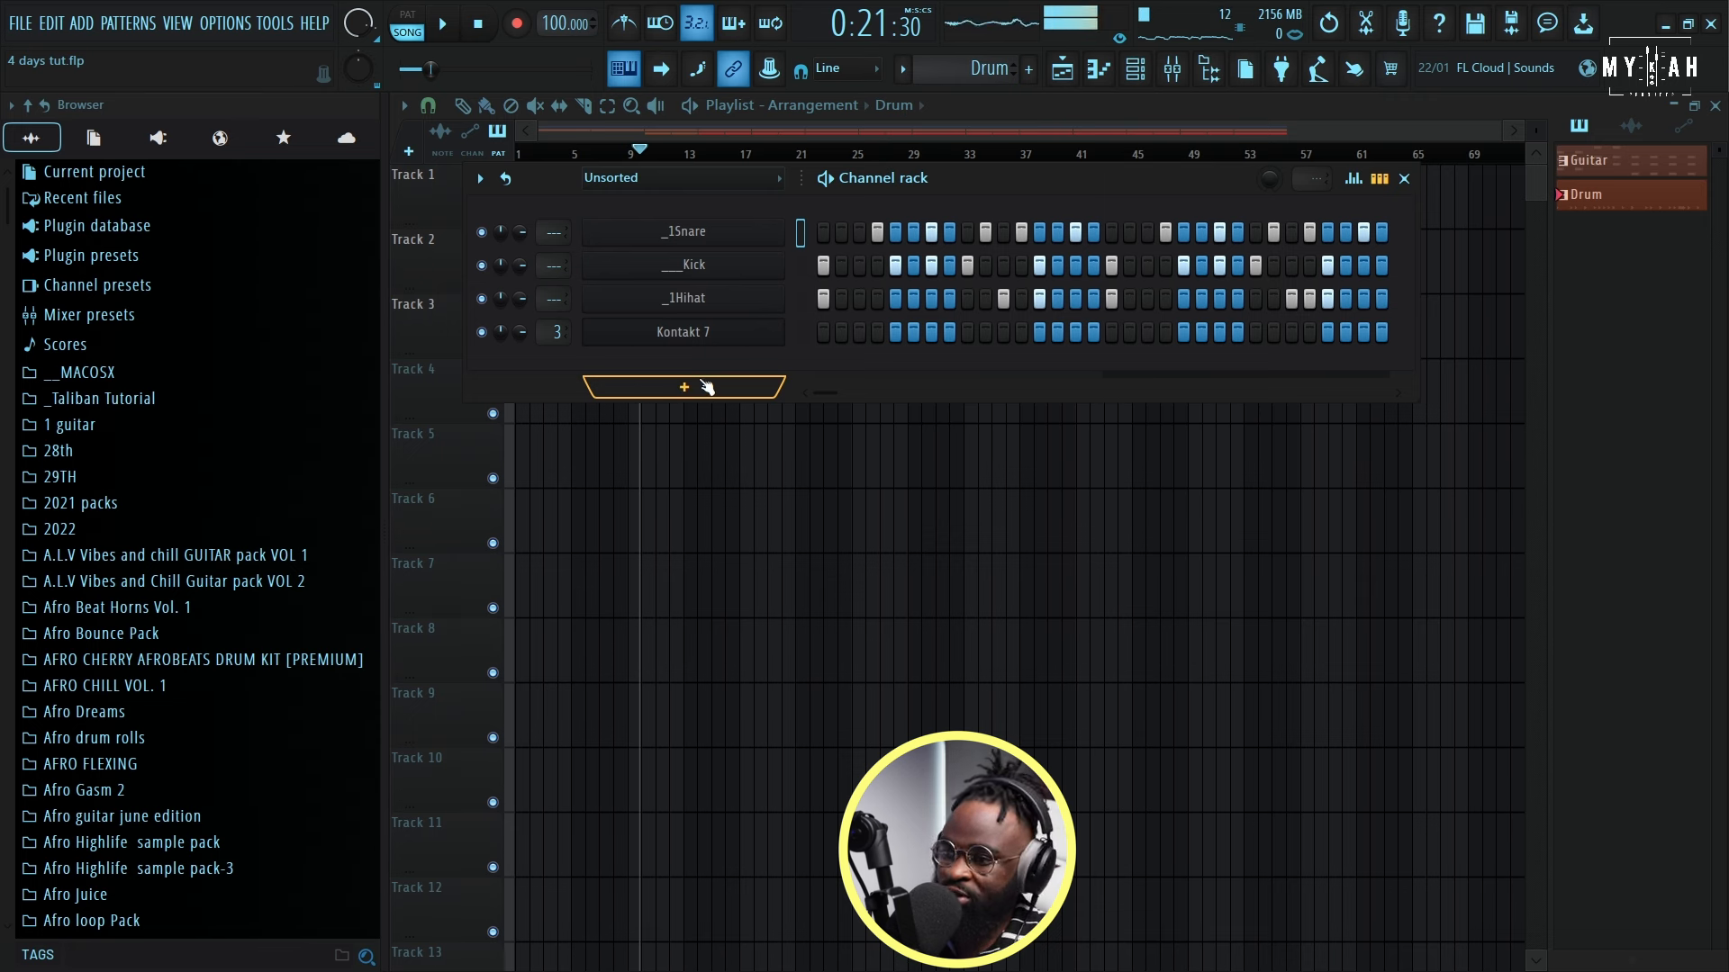
left_click(707, 388)
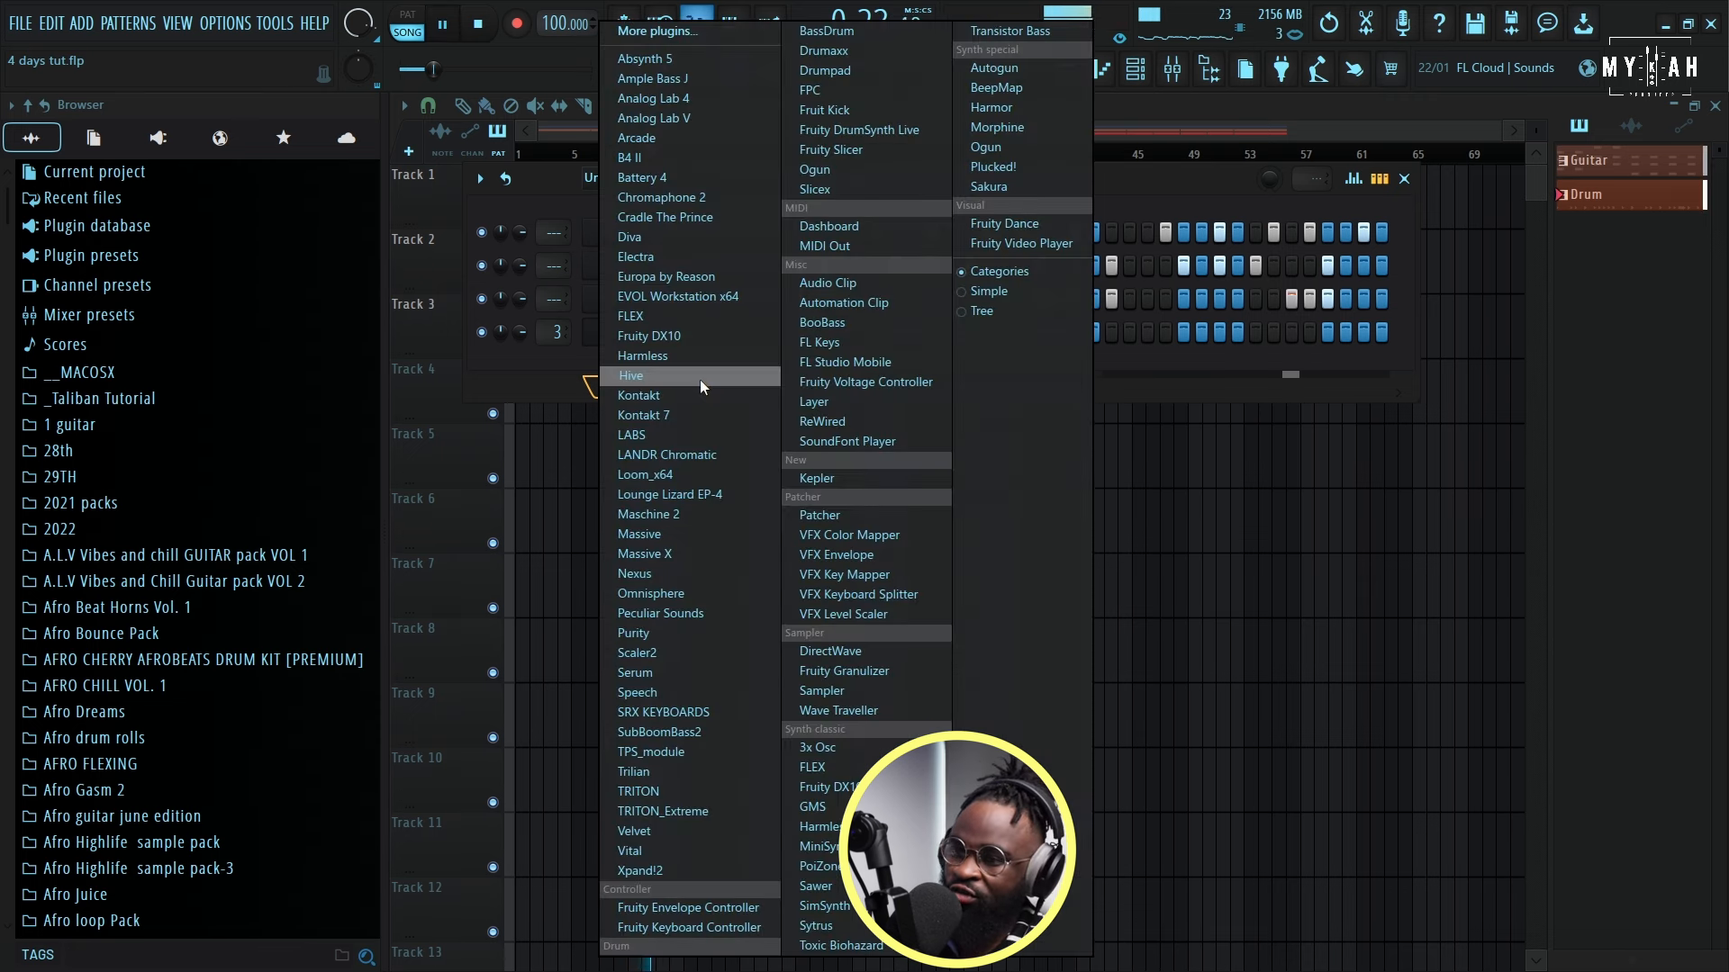
left_click(548, 362)
key("space")
scroll(187, 695, "down", 18)
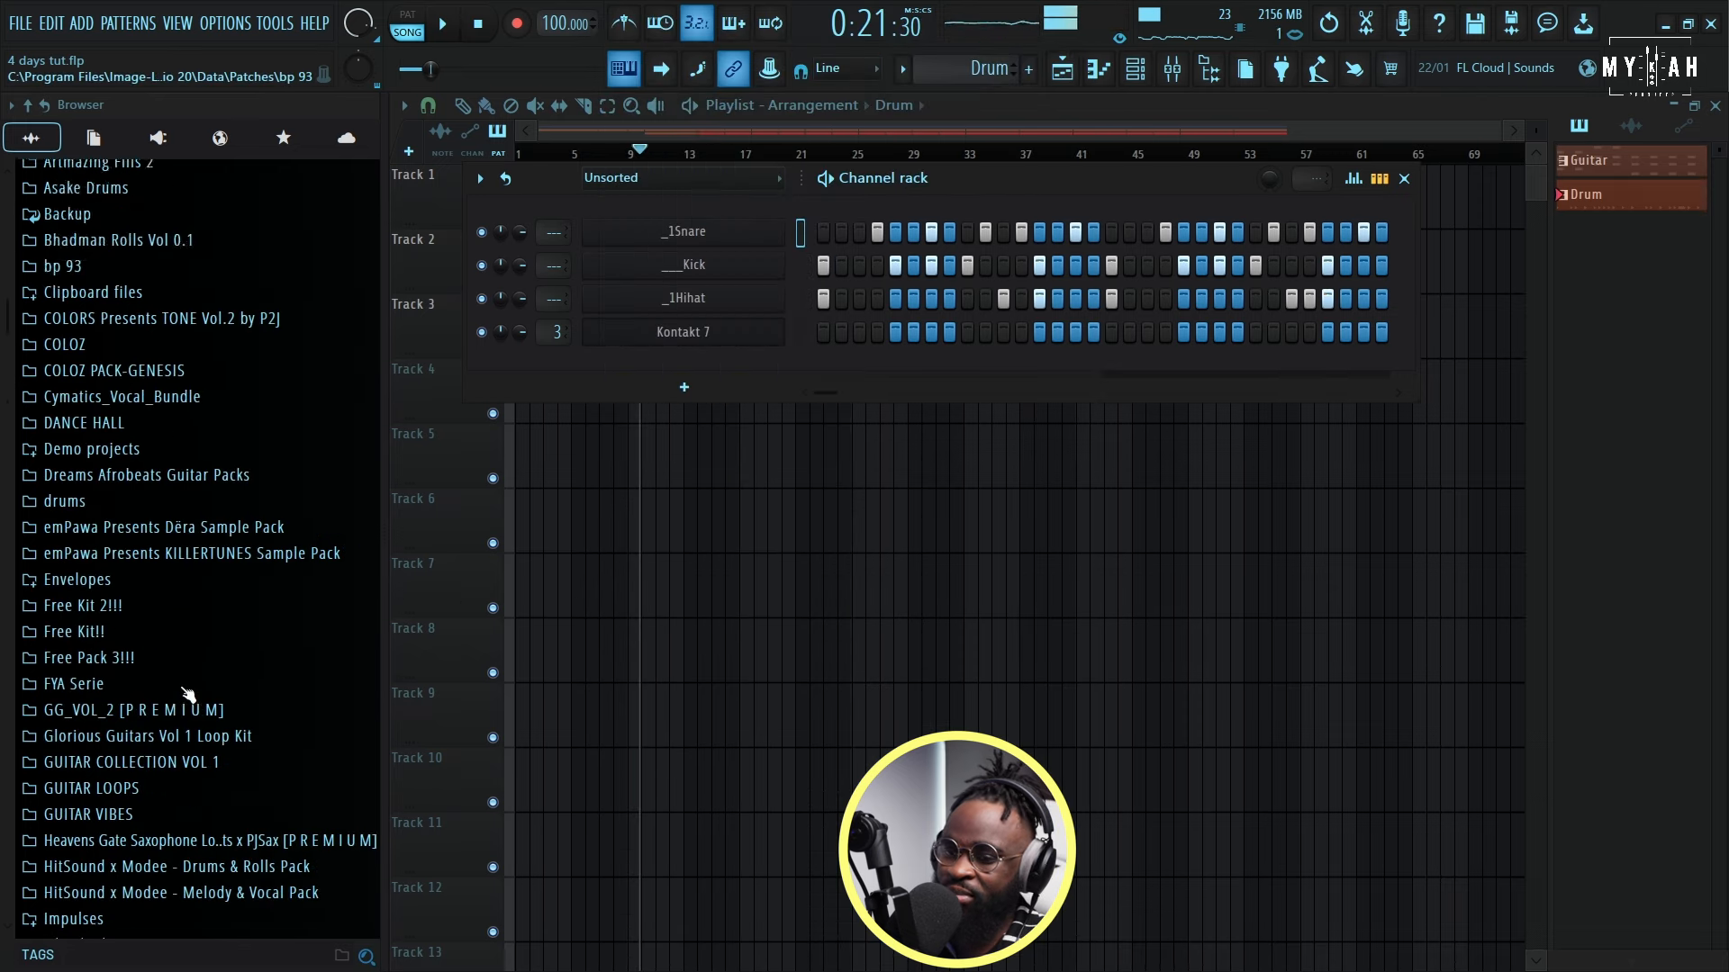
scroll(180, 700, "down", 20)
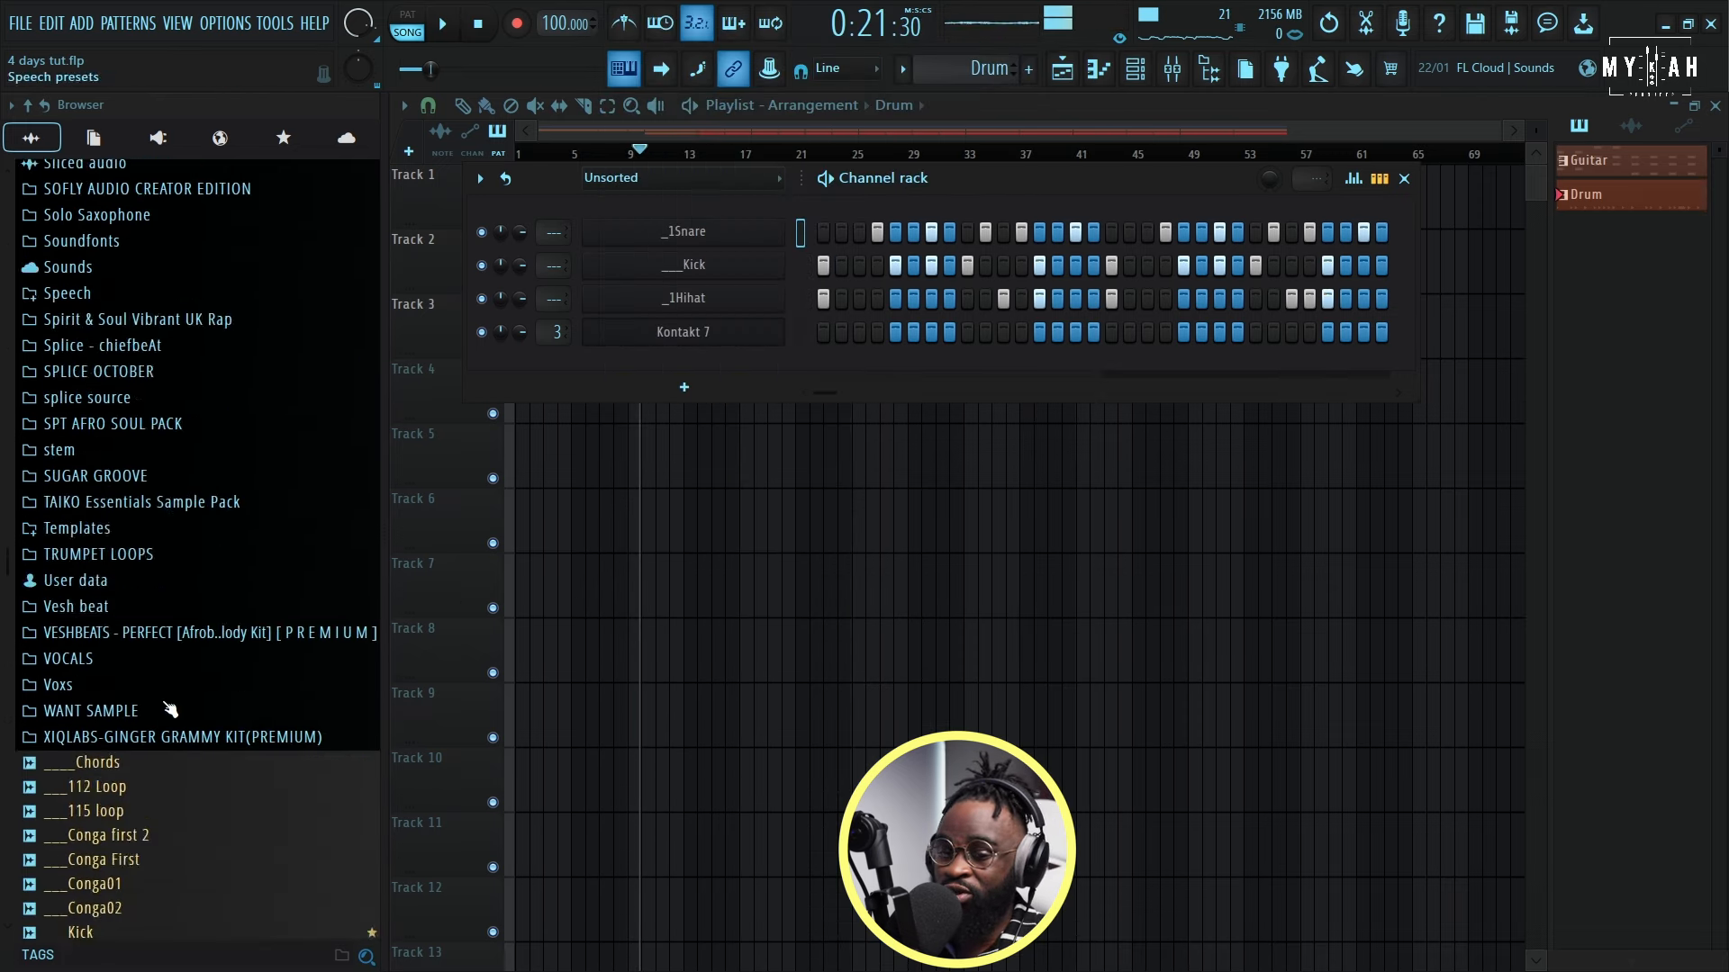
key("space")
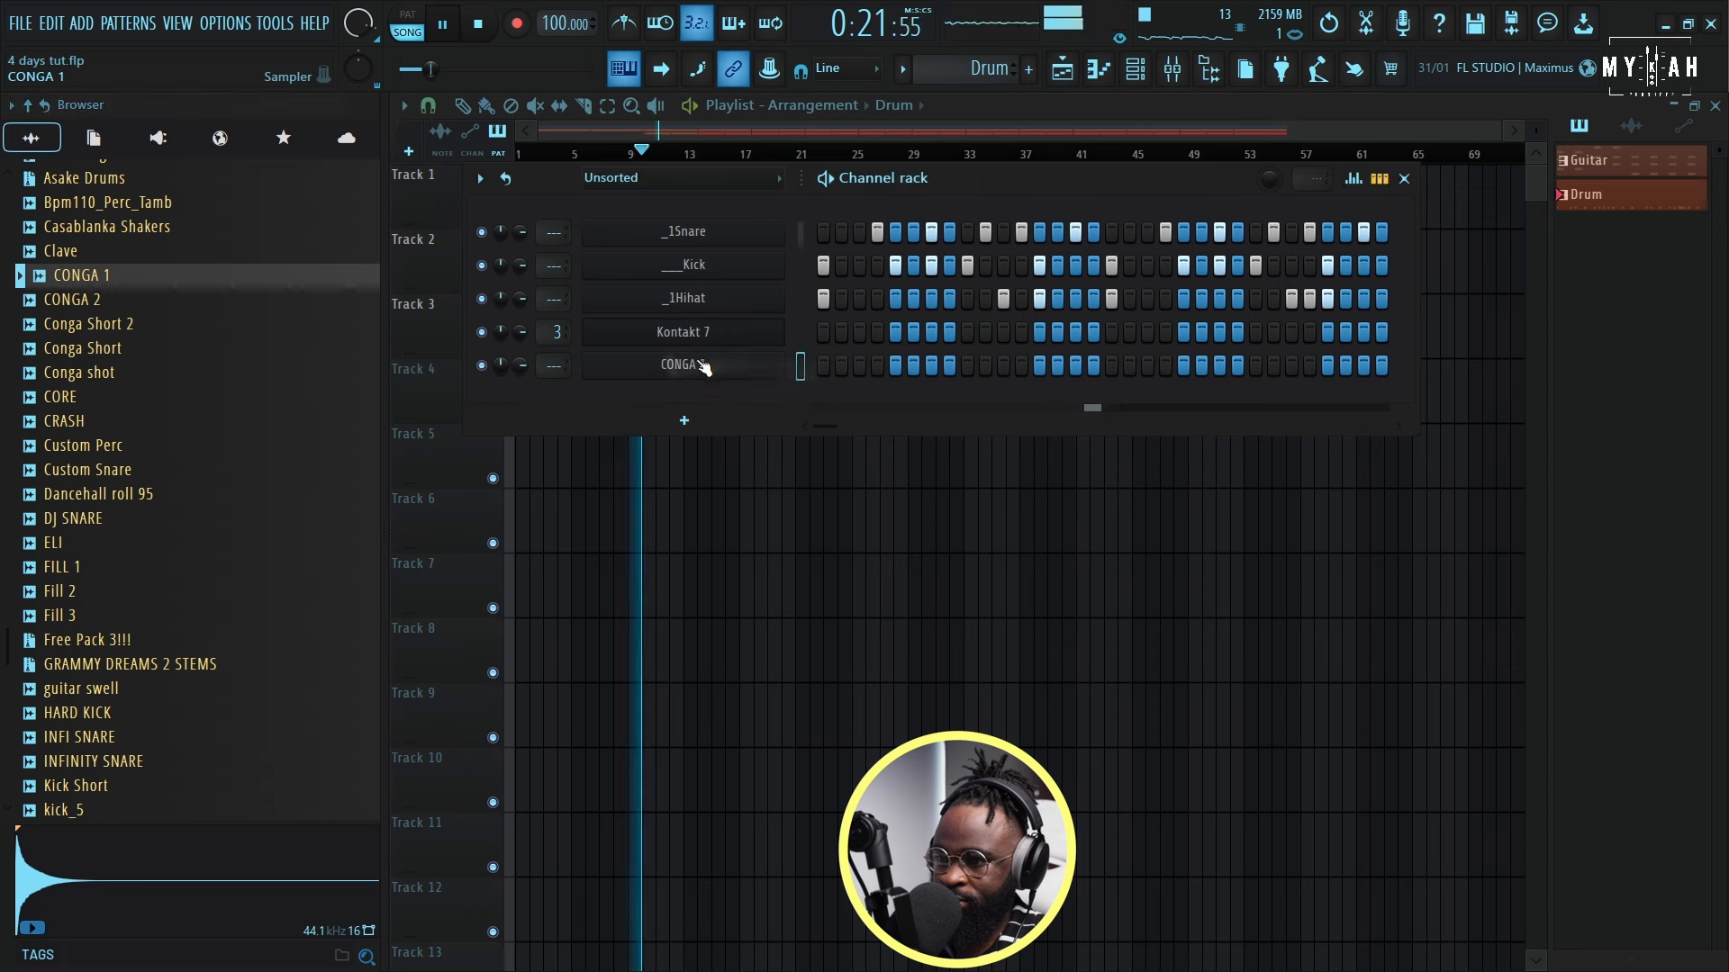
Step: Enable the CONGA 1 channel's volume envelope with a decay time of 0%, and check its sample and miscellaneous settings
left_click(696, 371)
left_click_drag(878, 391, 839, 228)
left_click(638, 266)
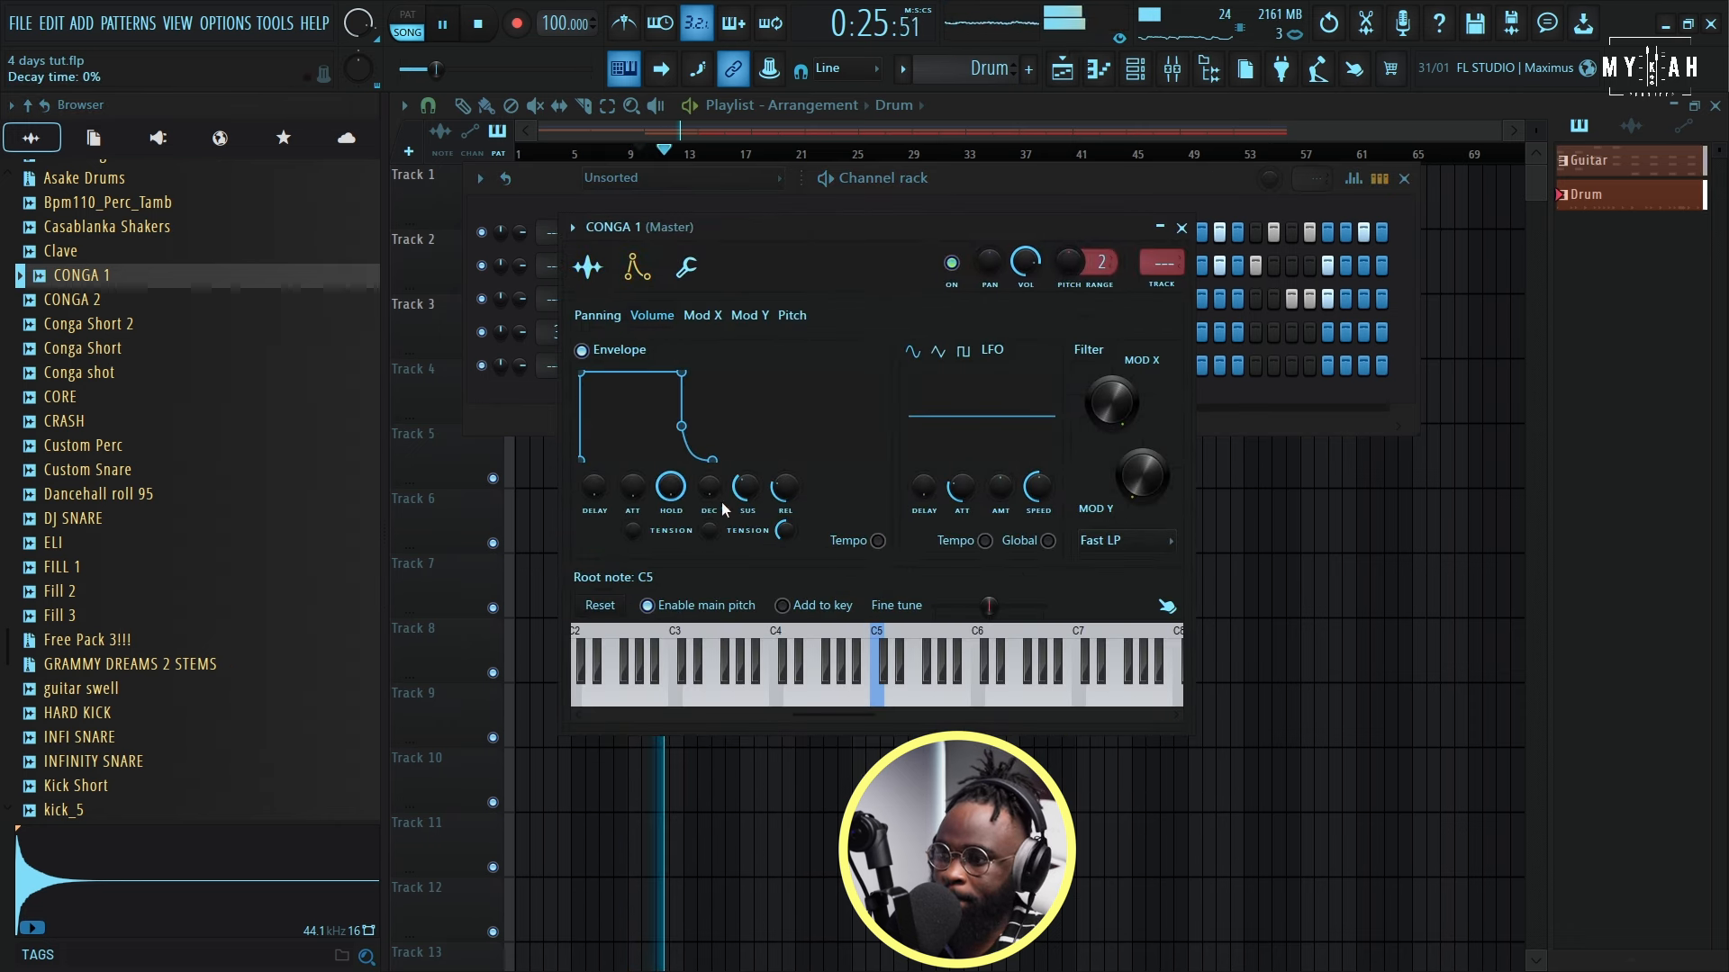
left_click(588, 268)
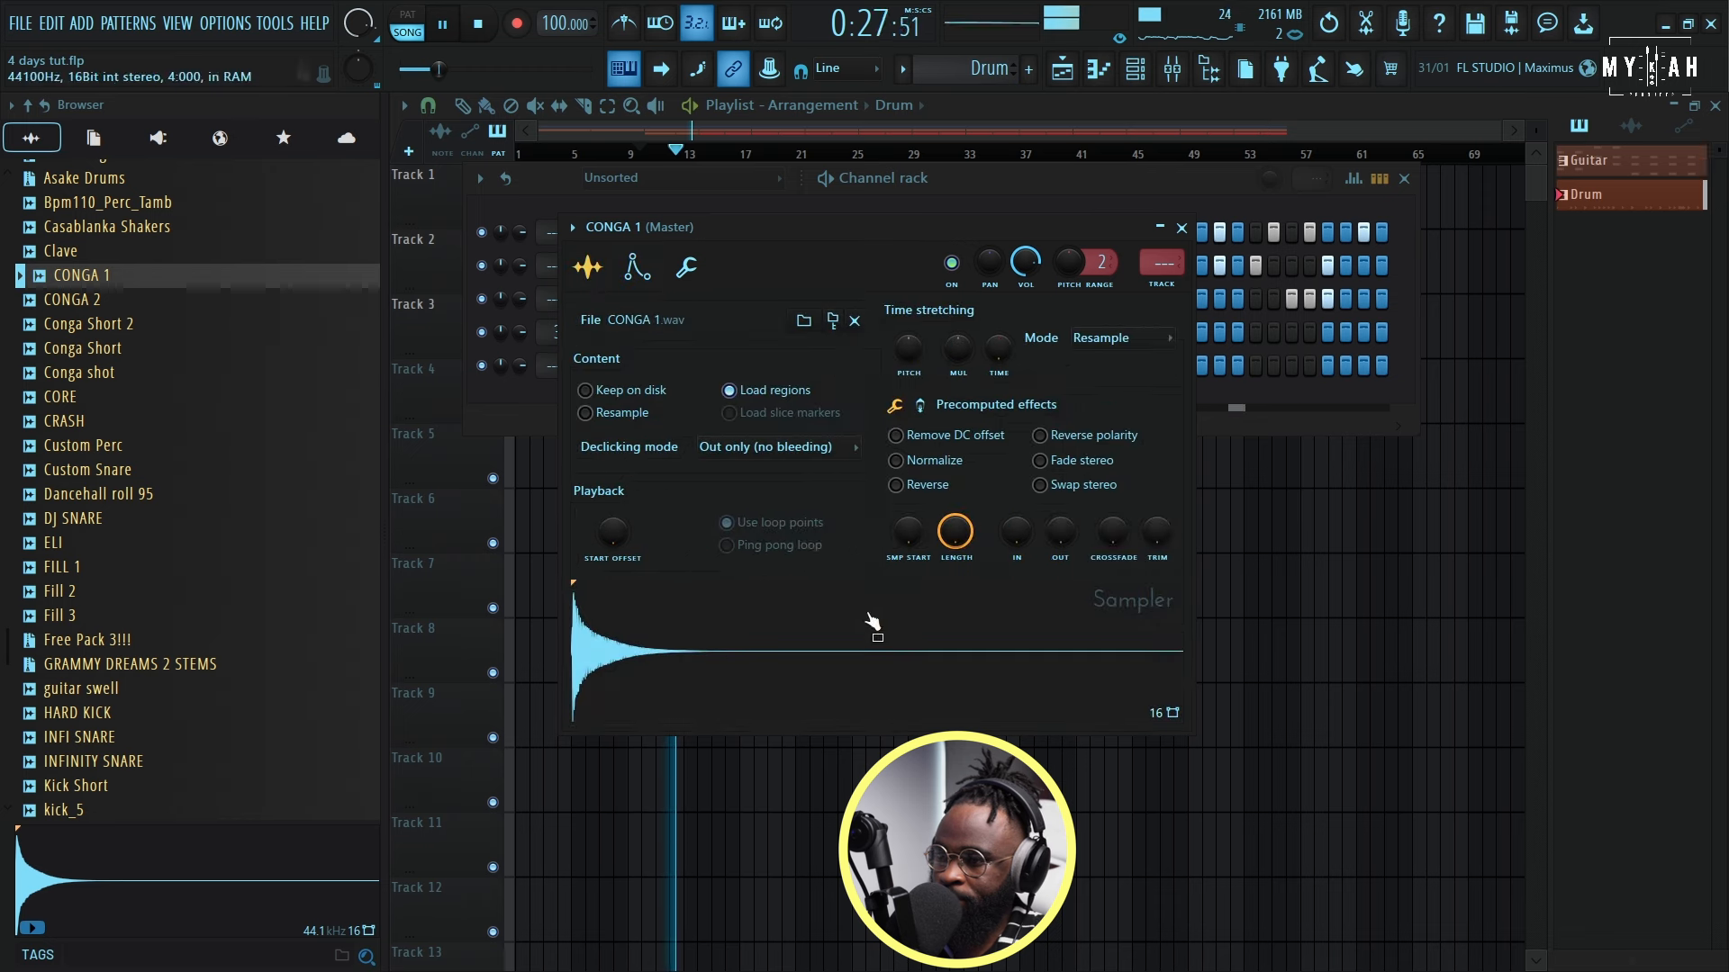
left_click(688, 266)
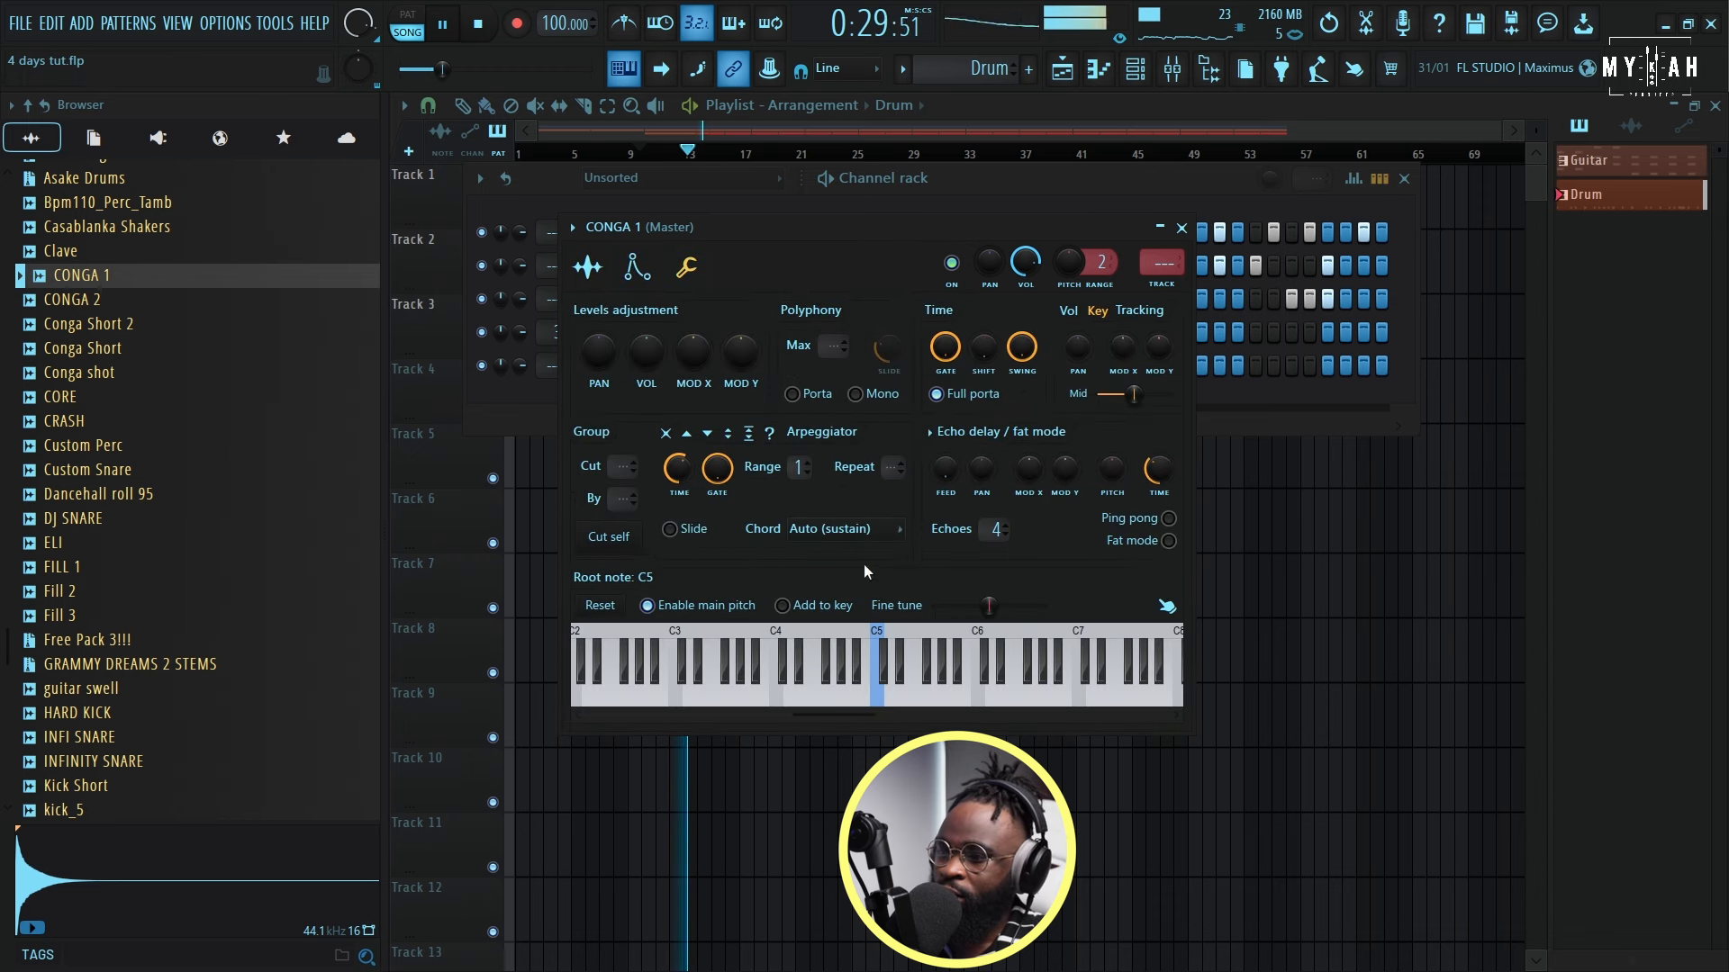
Step: Enter G4, G5 and G4 notes for CONGA 1 on steps 1, 7 and 9 of bar 1 in a Bass pattern
left_click_drag(927, 227, 1178, 211)
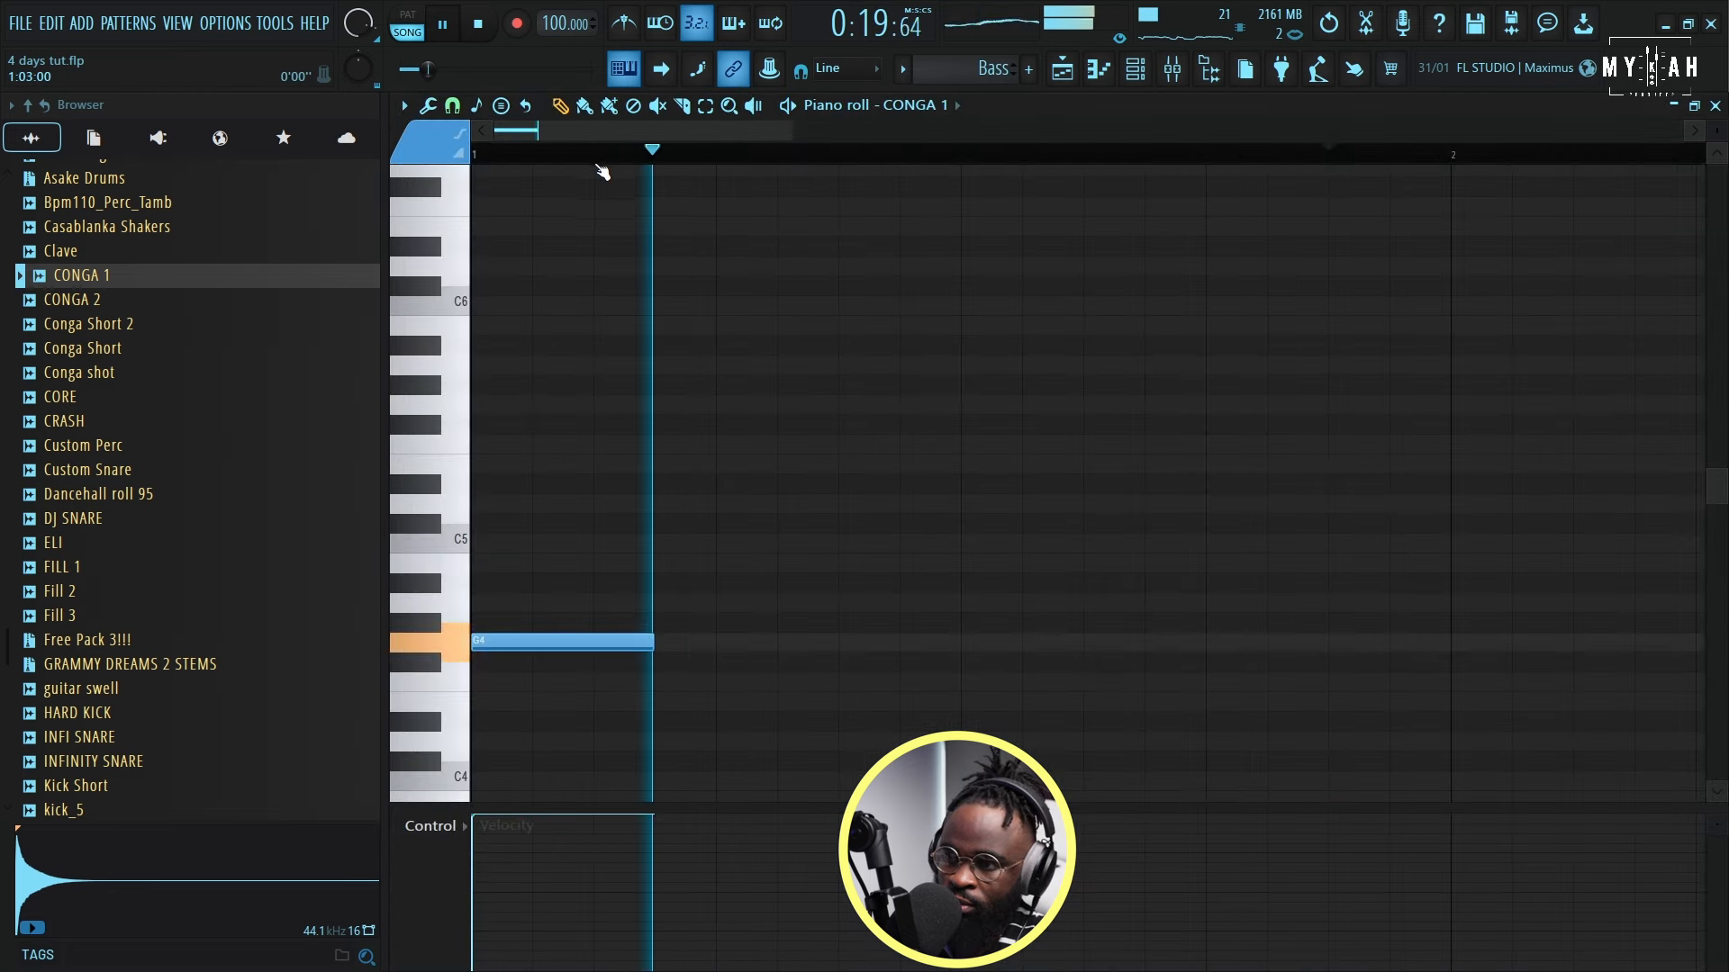
scroll(599, 162, "down", 4)
key("space")
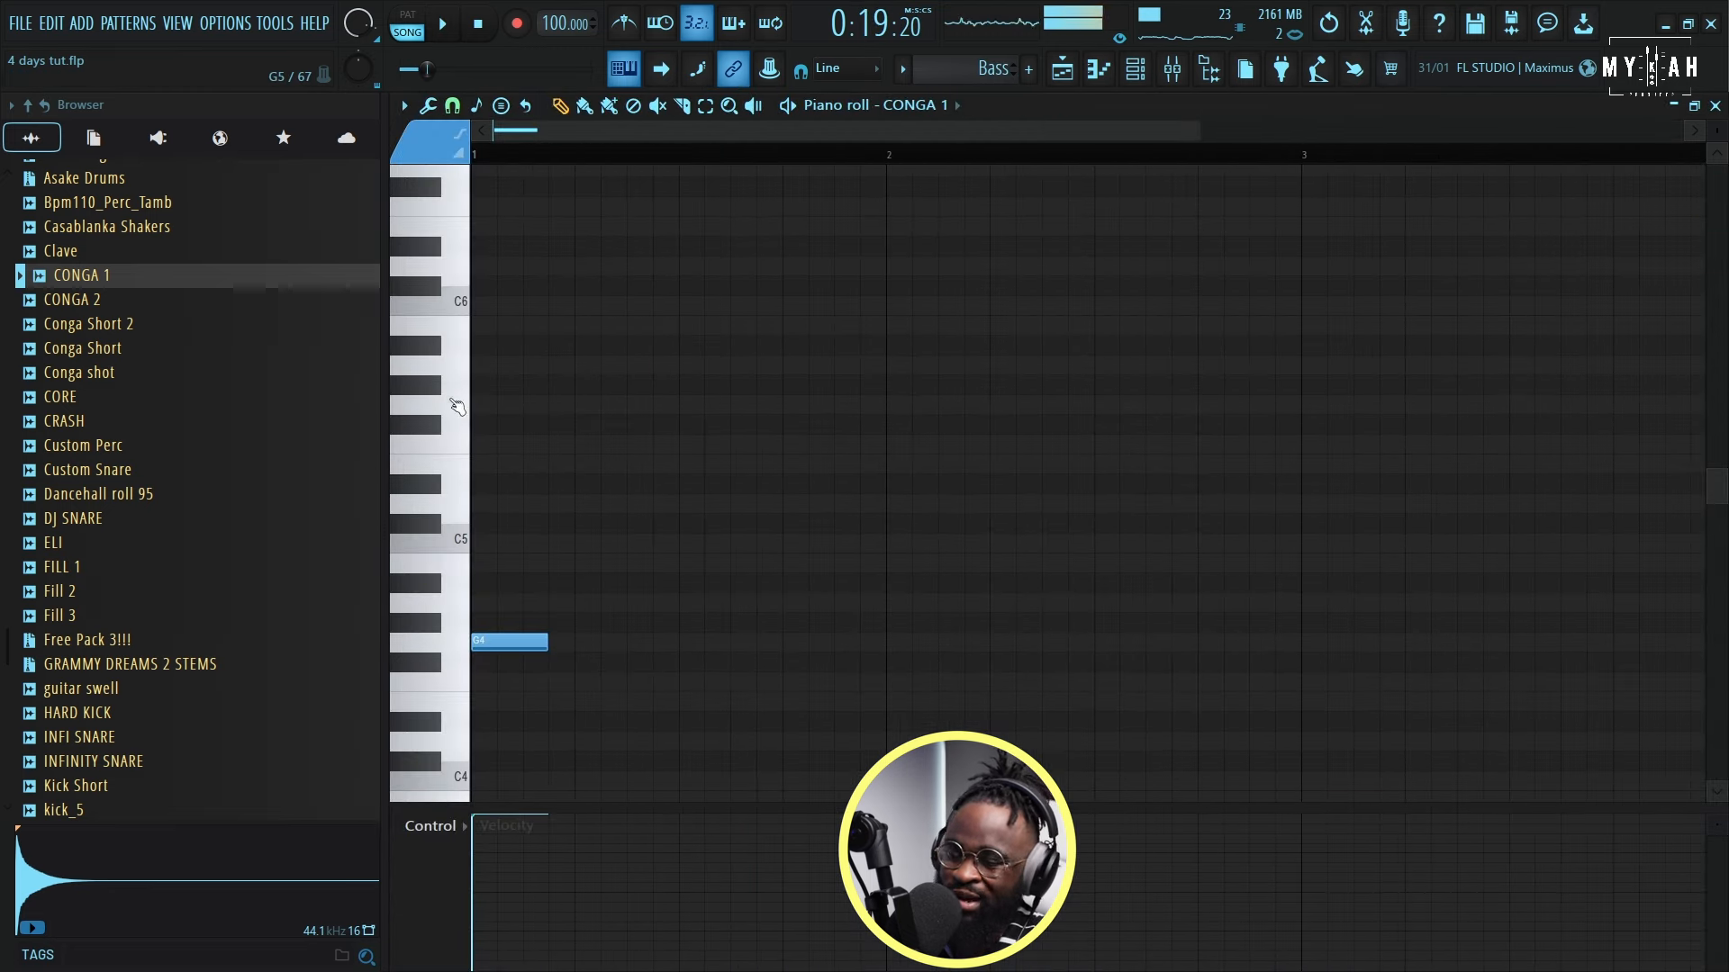
key("space")
left_click_drag(701, 406, 680, 407)
key("space")
key("space")
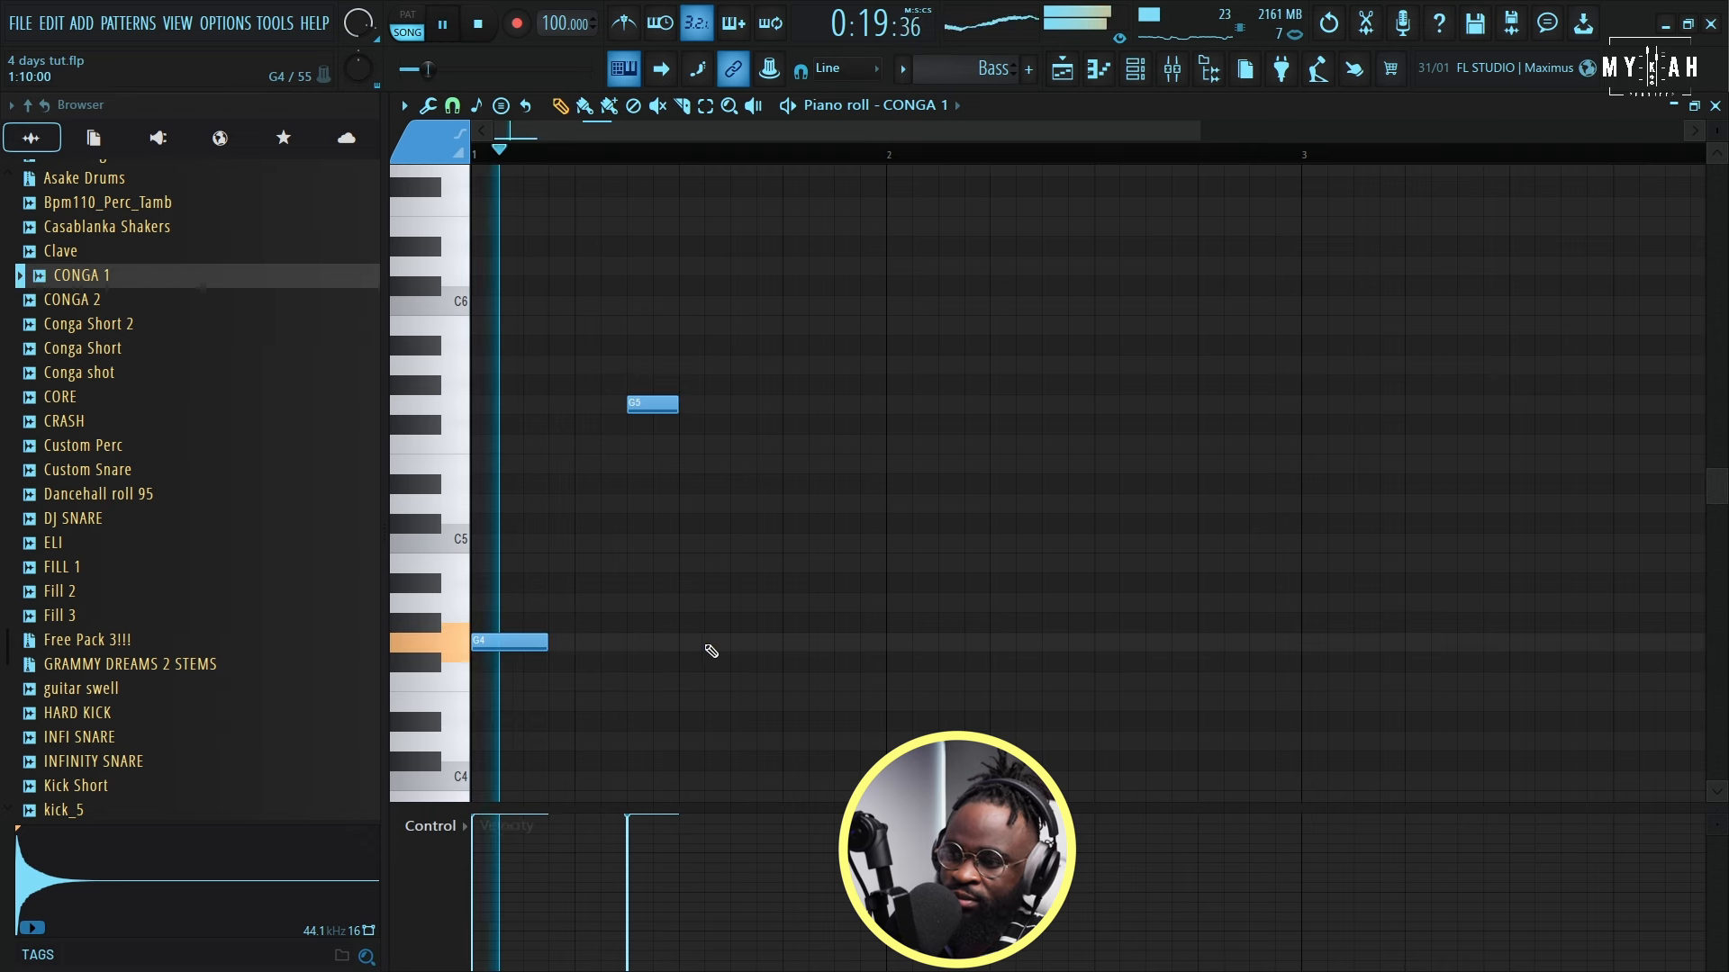
left_click(693, 642)
Step: Enter A4, A5 and A4 notes for CONGA 1 on steps 1, 7 and 9 of bar 2 during playback
scroll(748, 613, "down", 3)
scroll(855, 490, "up", 2)
left_click(891, 483)
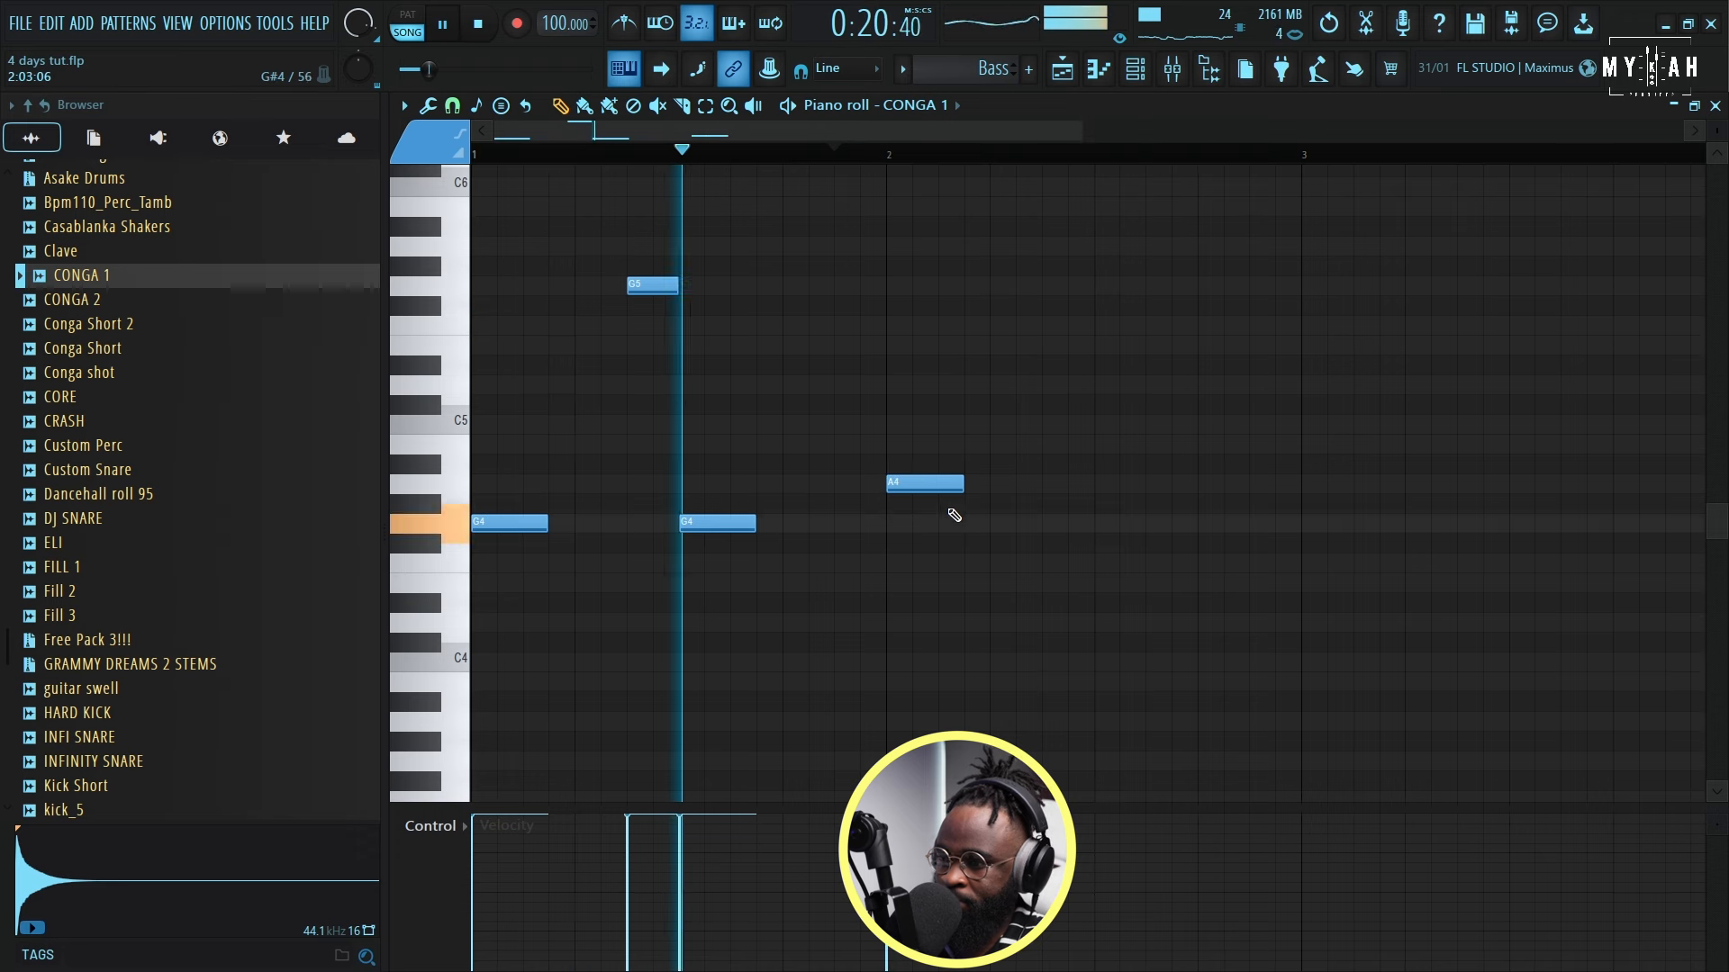
scroll(946, 517, "up", 3)
left_click_drag(1044, 405, 1093, 369)
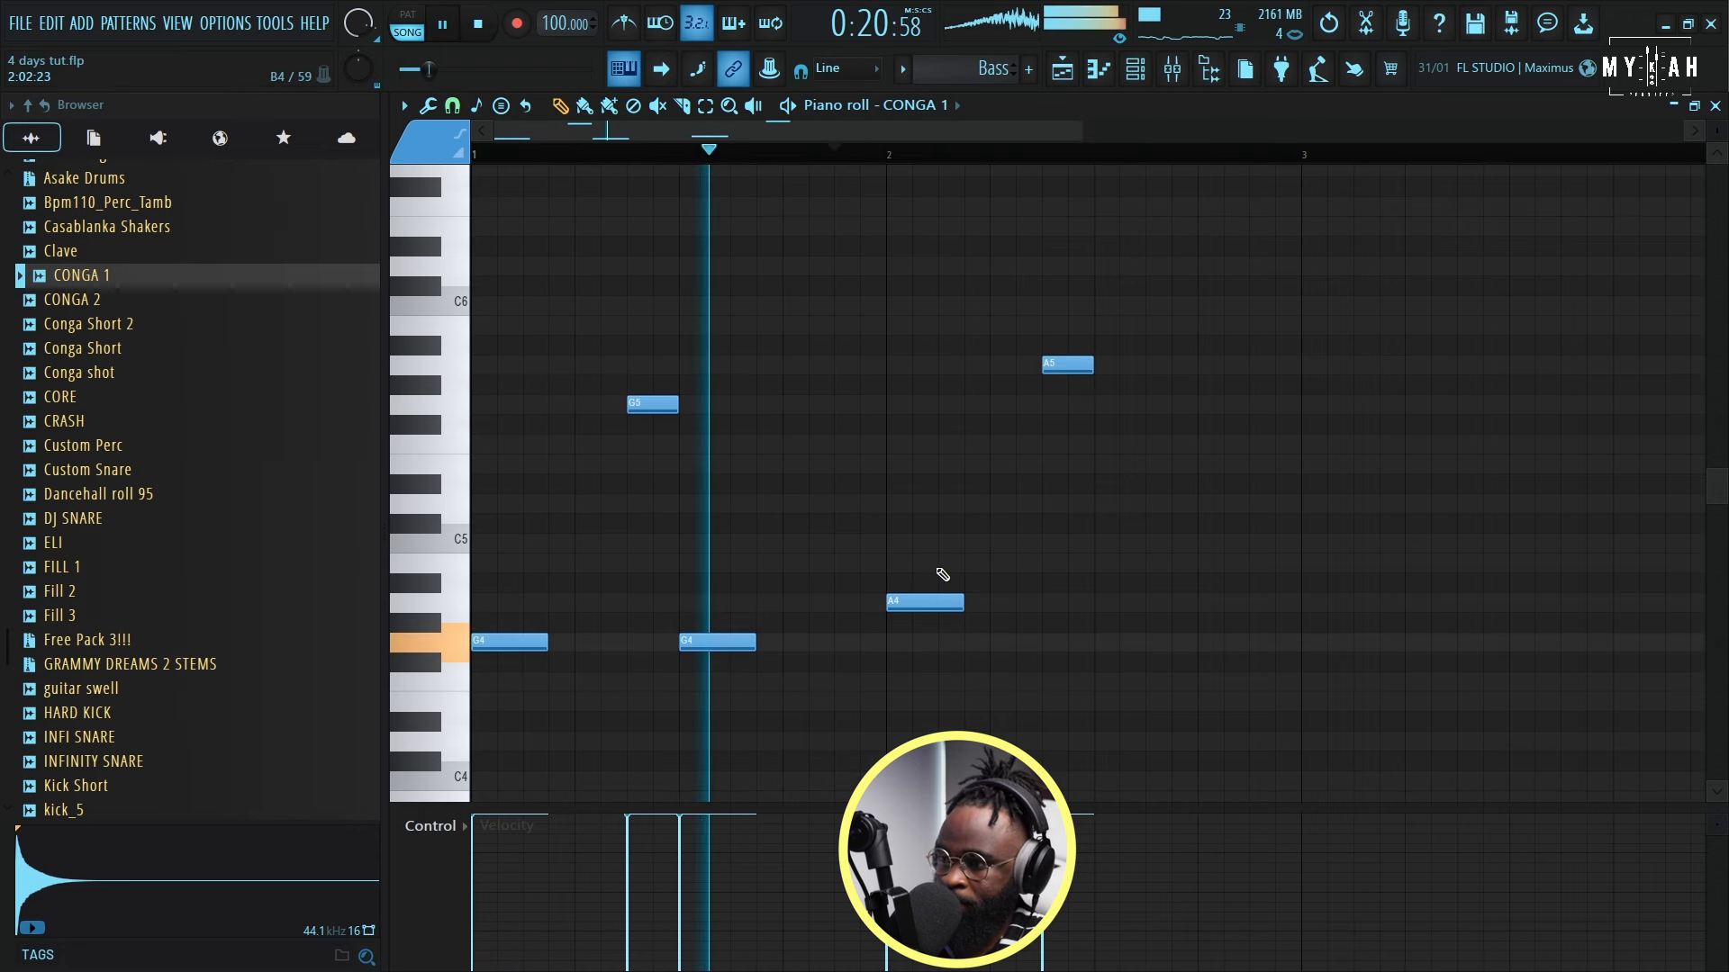
scroll(1061, 592, "down", 3)
left_click(1121, 483)
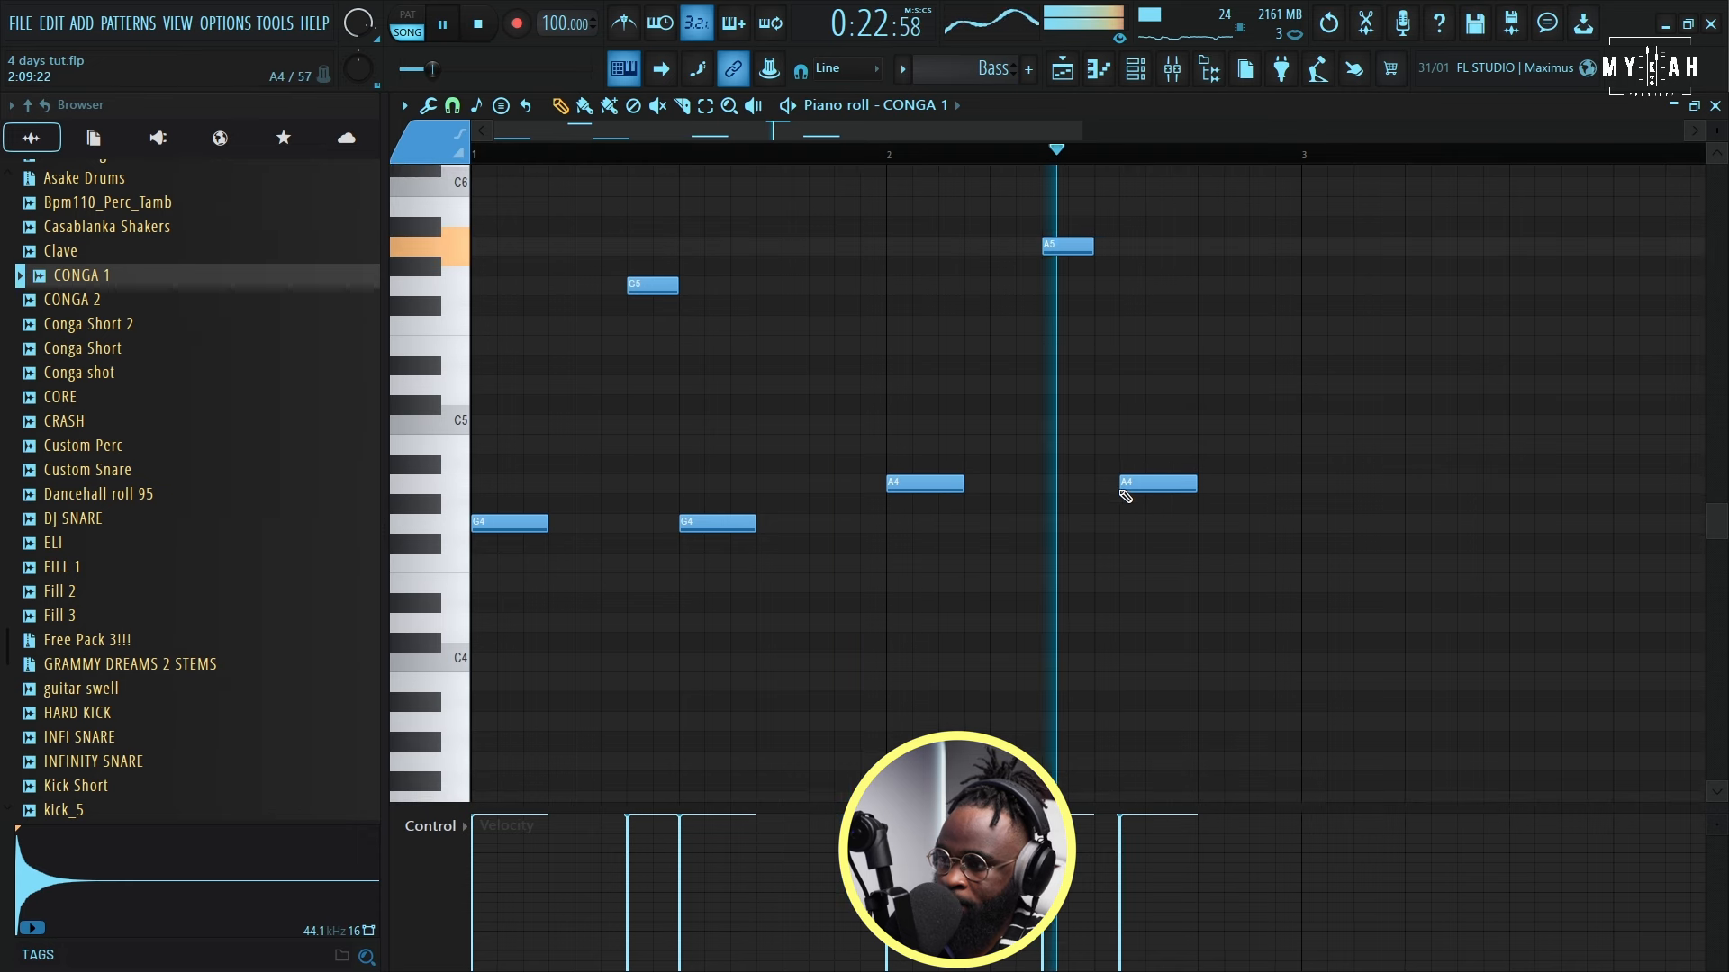
left_click_drag(1121, 484, 1108, 482)
scroll(983, 168, "down", 5)
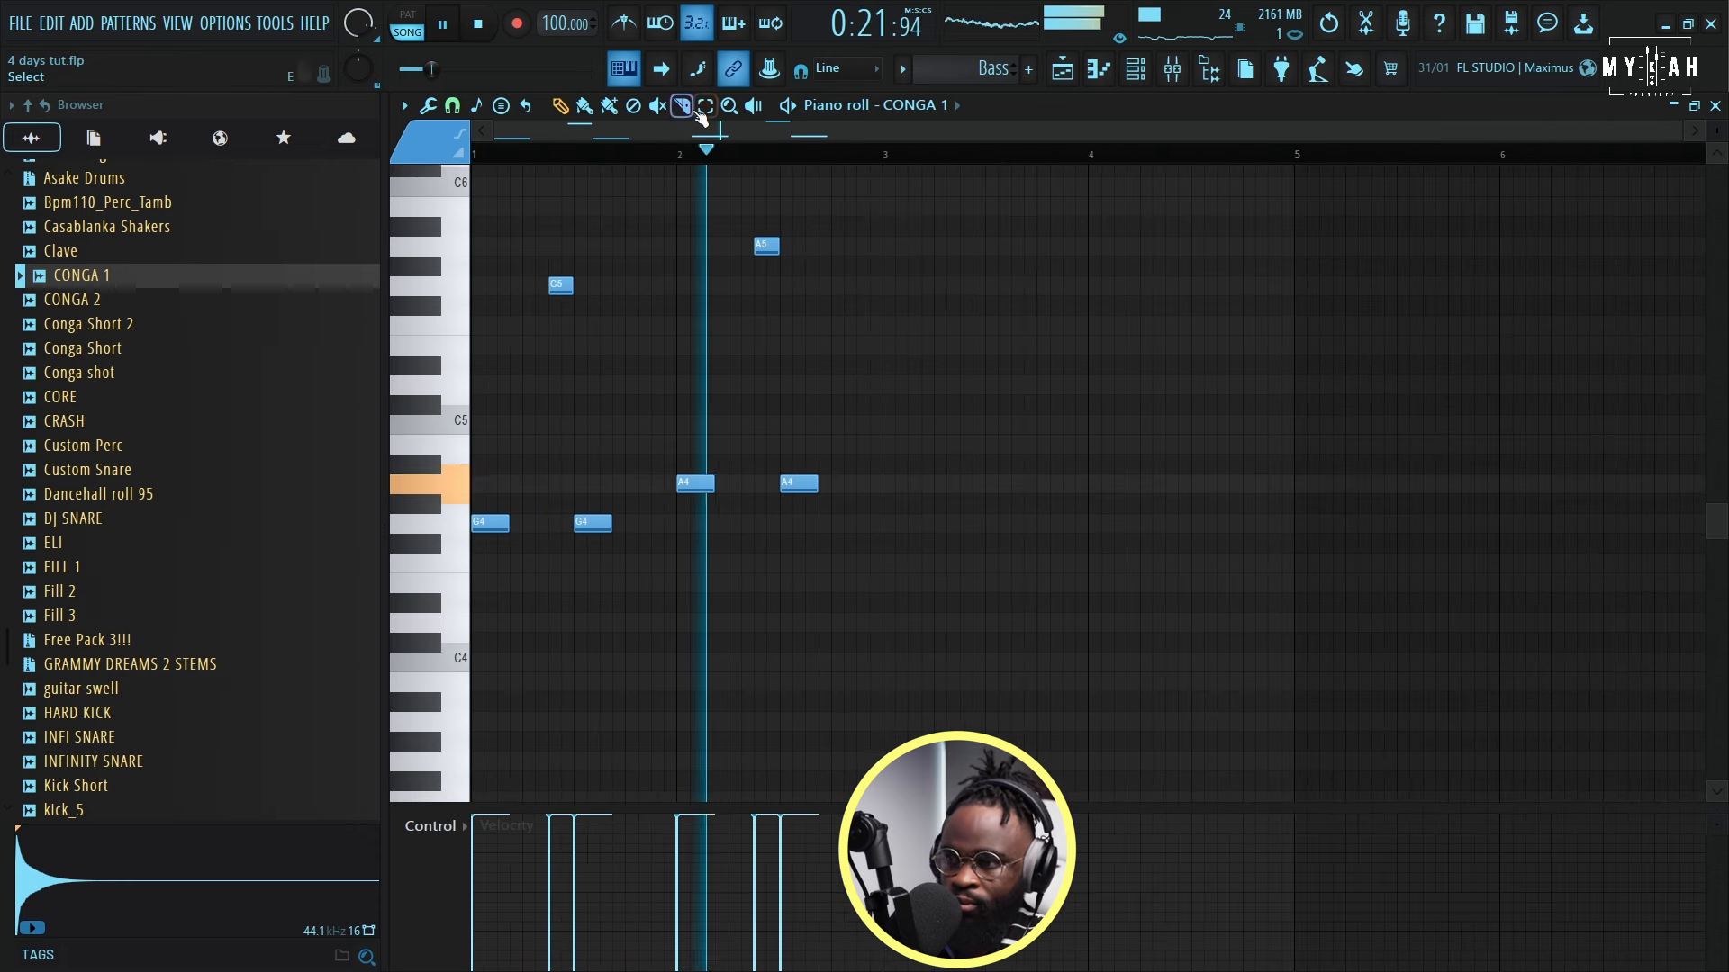
Step: Copy the bar 1 CONGA 1 notes to bars 3 and 4, transposing the copies down to F4 and F5
left_click_drag(478, 258, 646, 597)
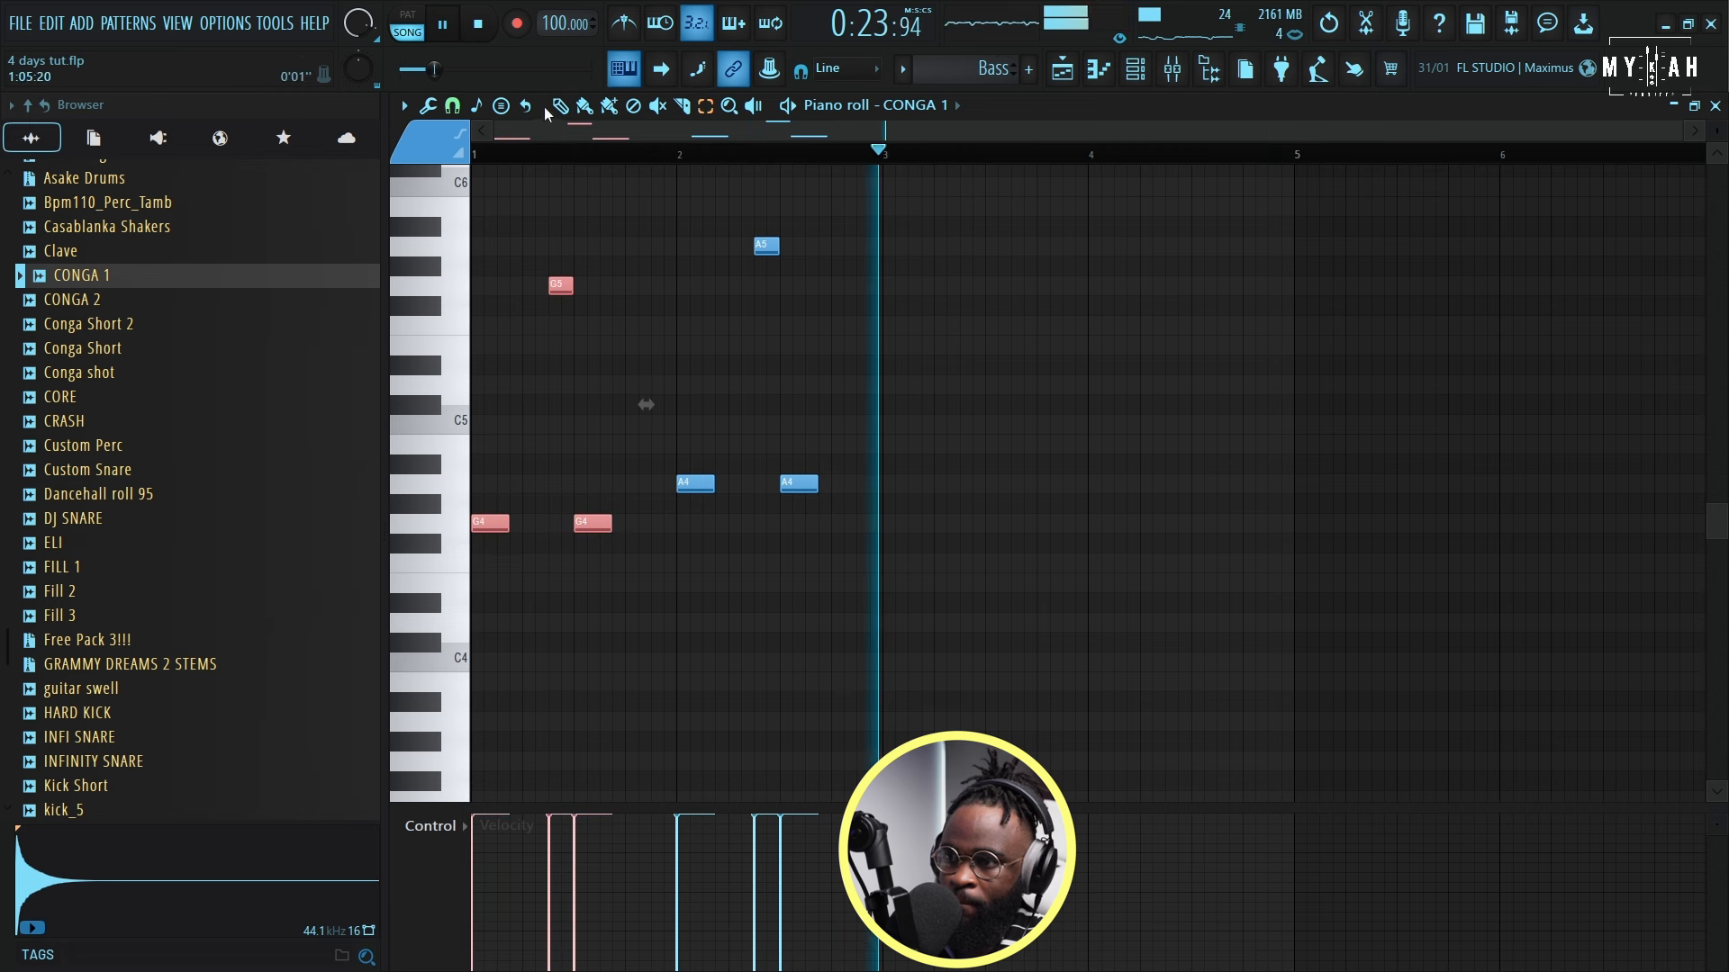
left_click_drag(993, 538, 918, 538)
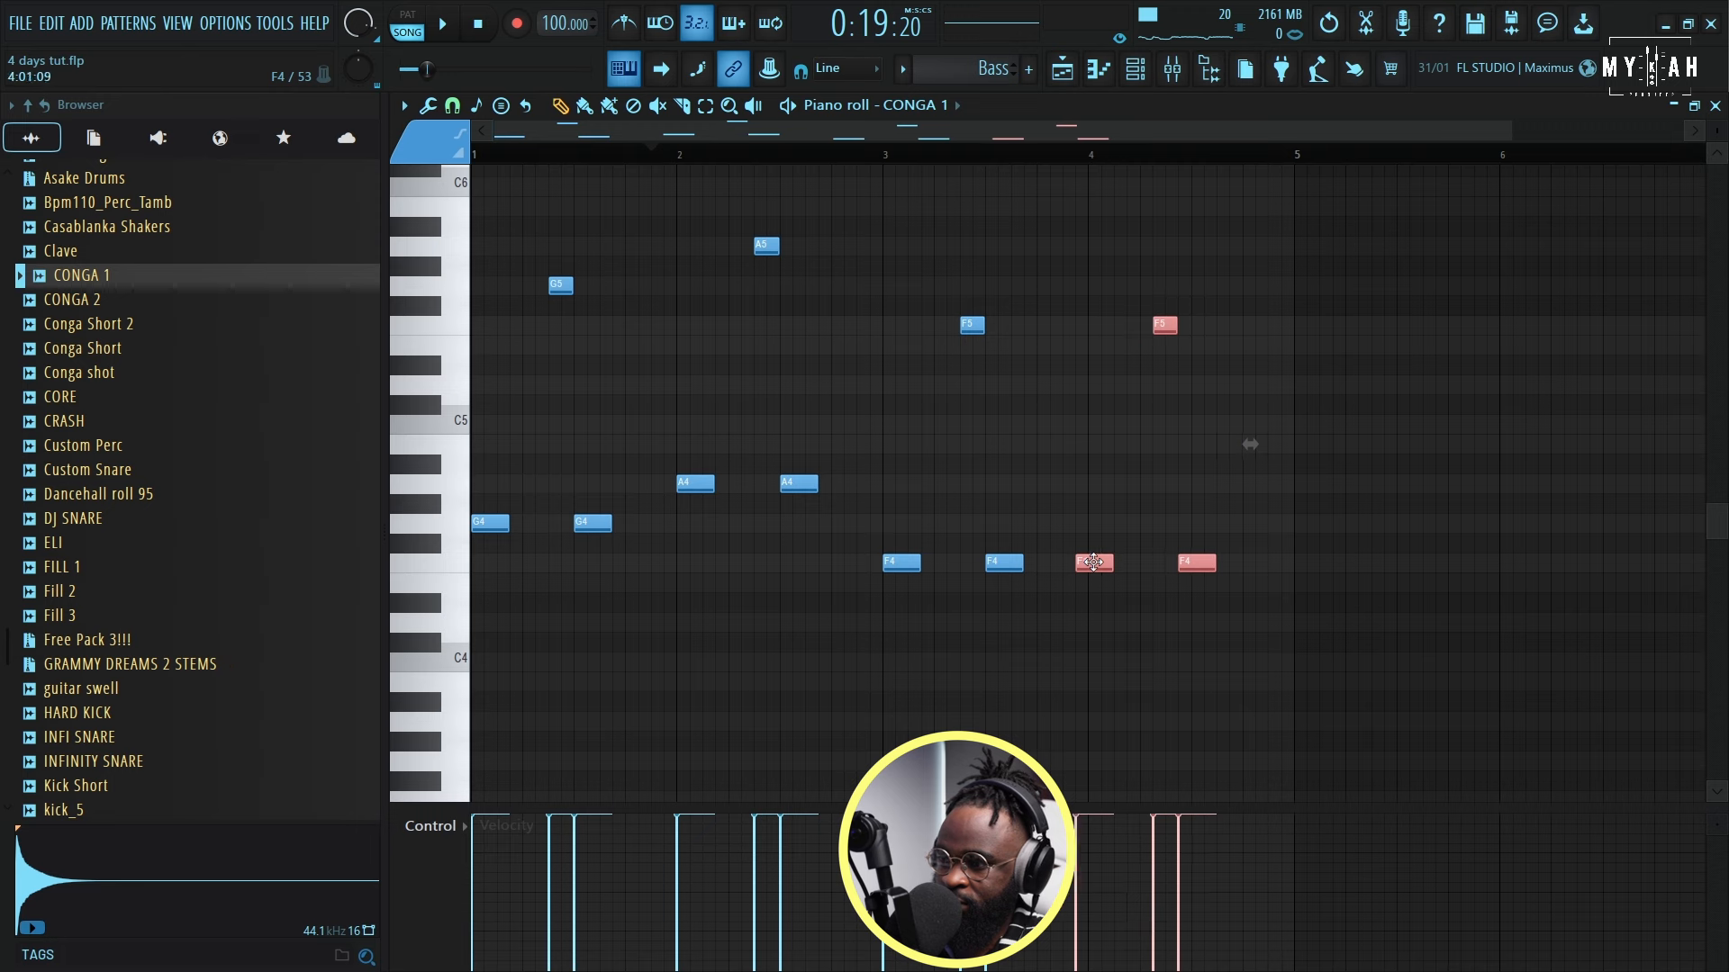
key("space")
Step: Add CONGA 1 notes A5 and F5 on step 15 of bars 2 and 3, and F5 on steps 13 and 15 of bar 4
left_click(762, 244)
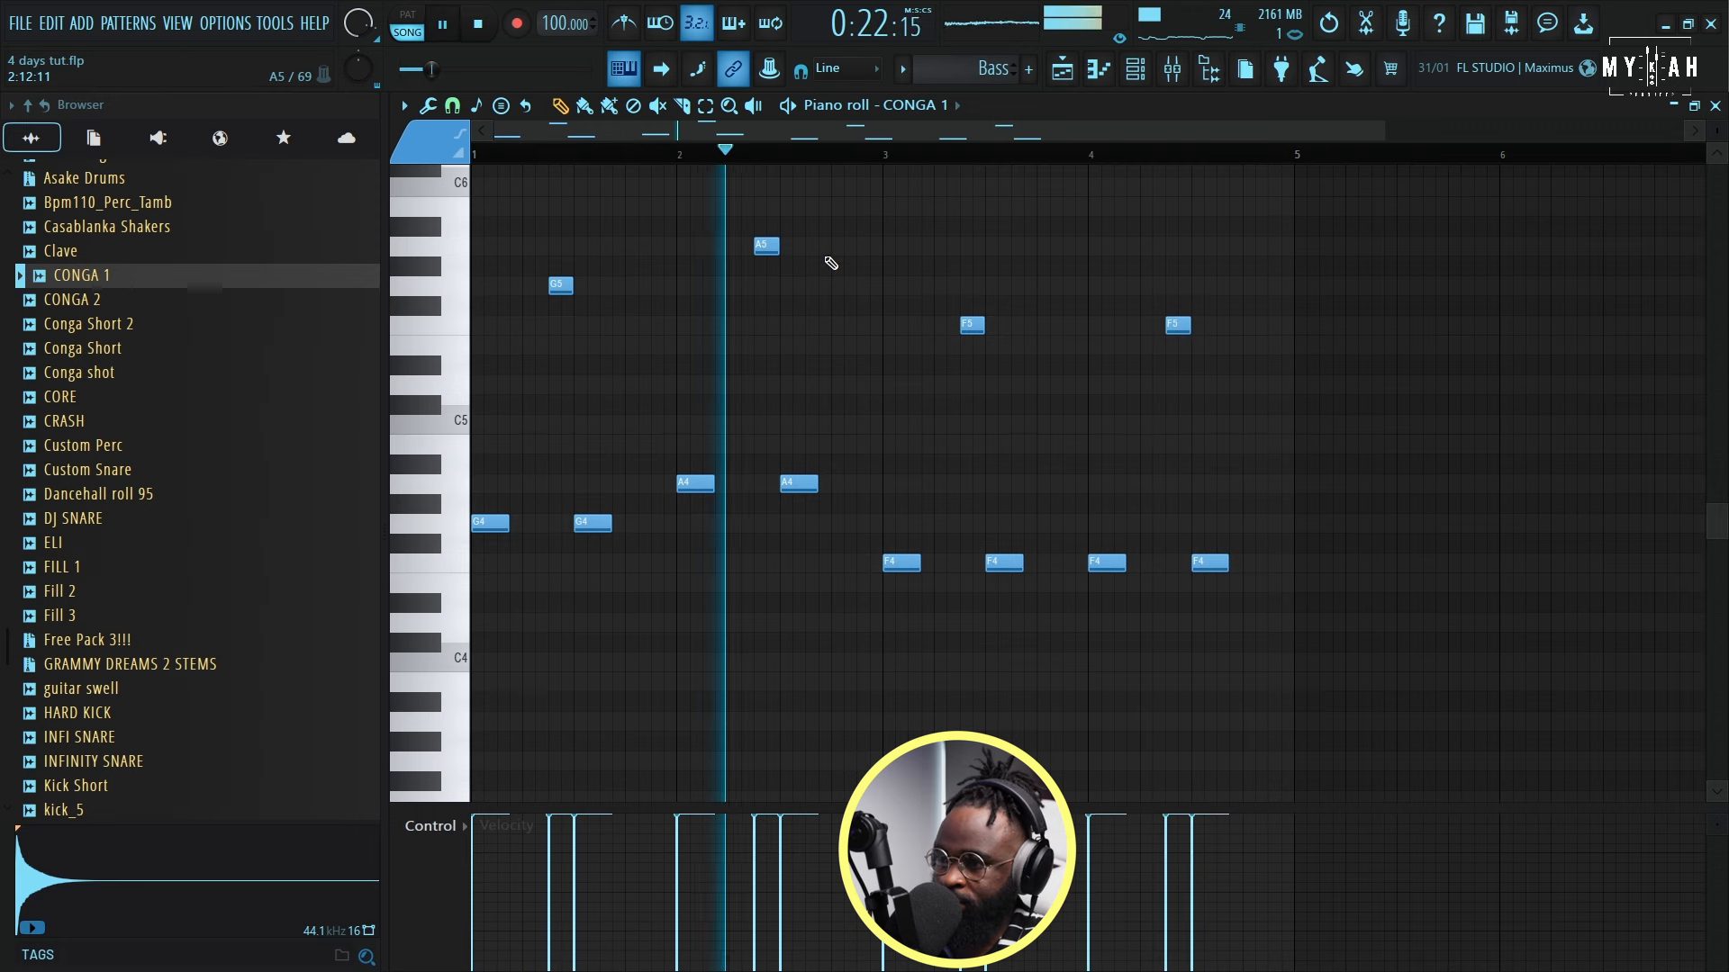
left_click(858, 246)
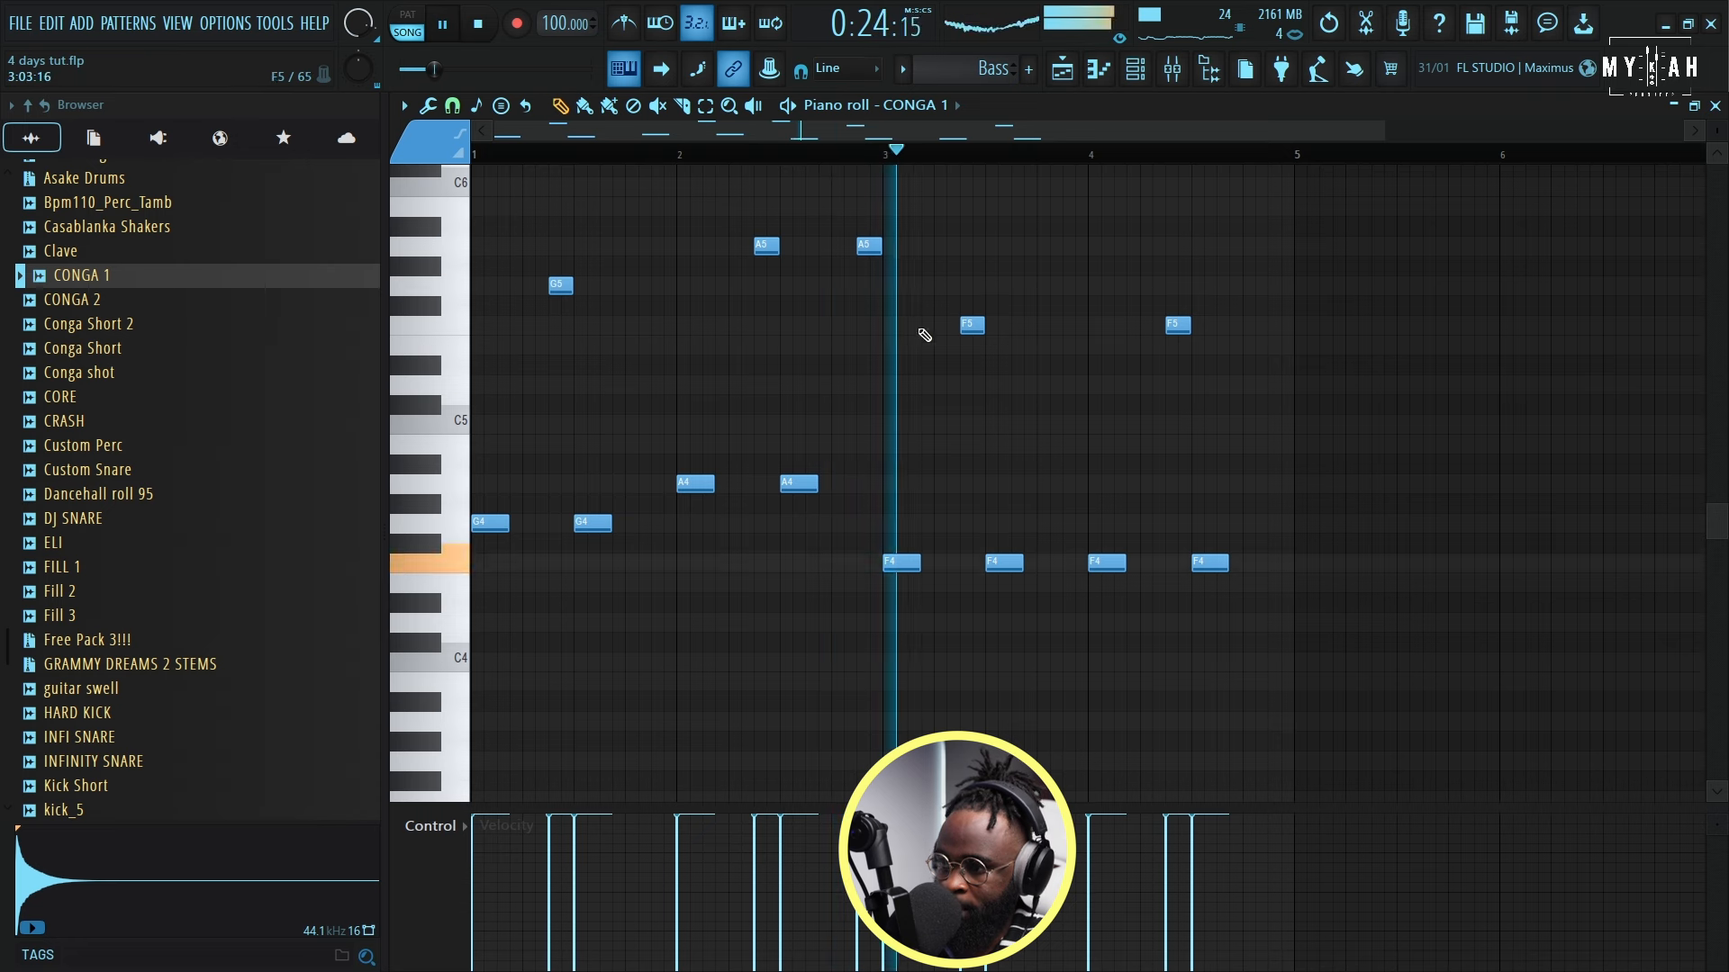
left_click(1072, 325)
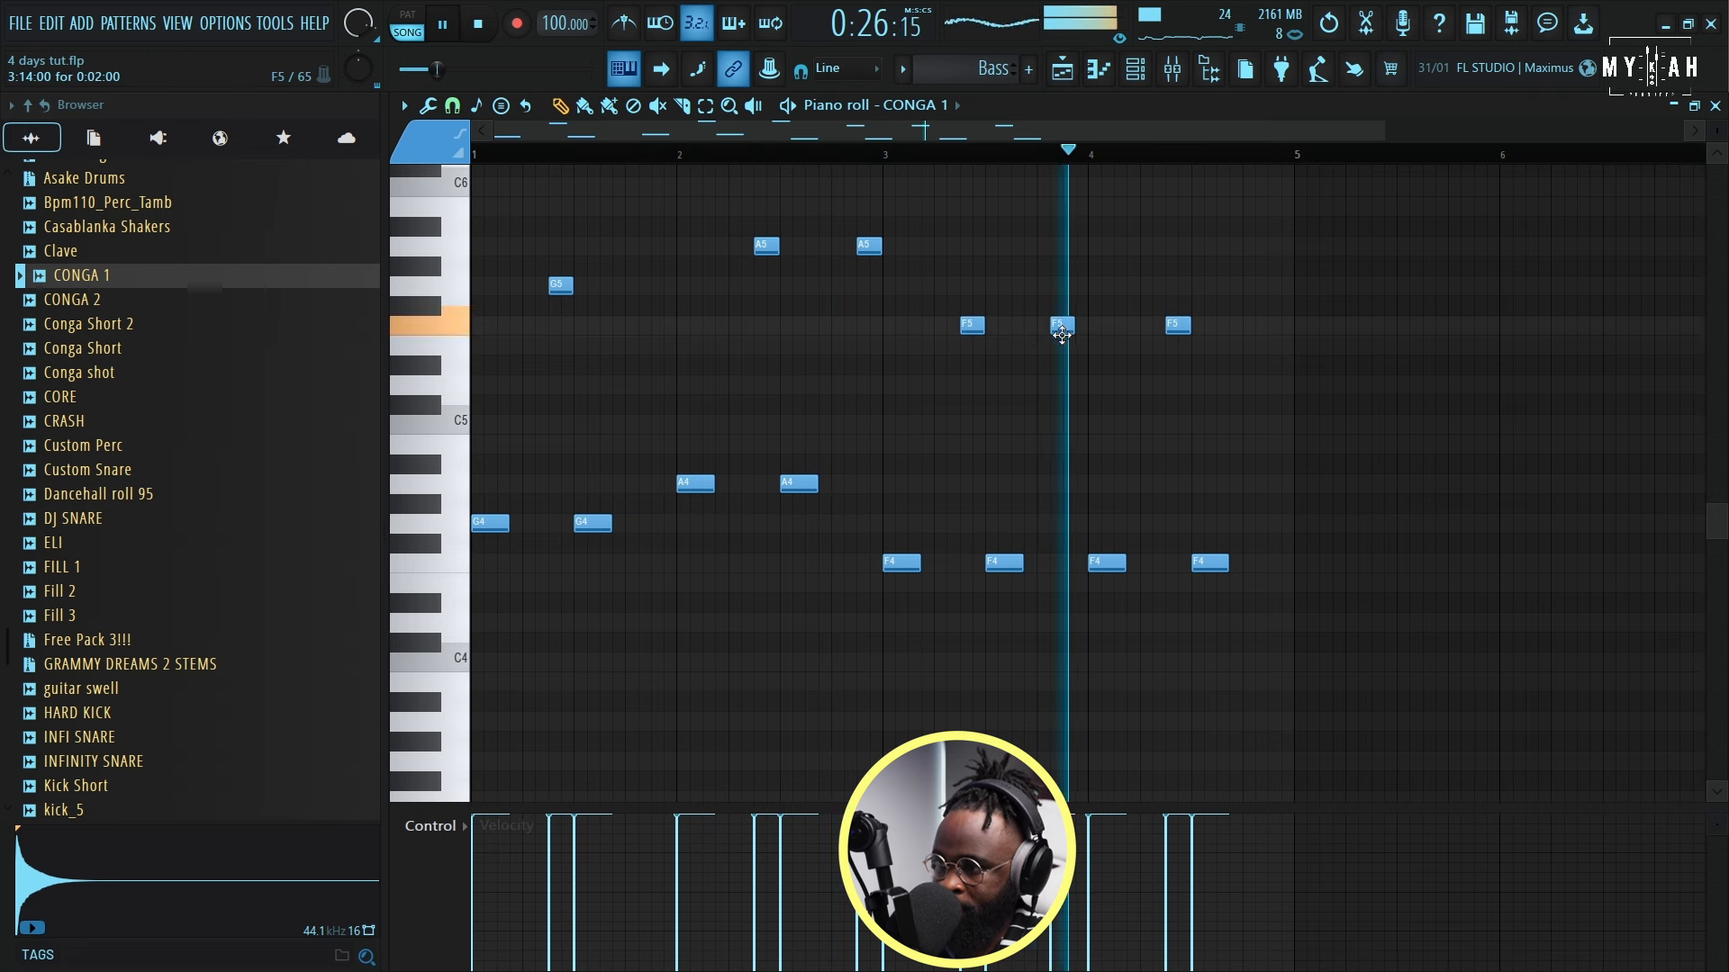
left_click(1253, 325)
left_click(1275, 443)
key("space")
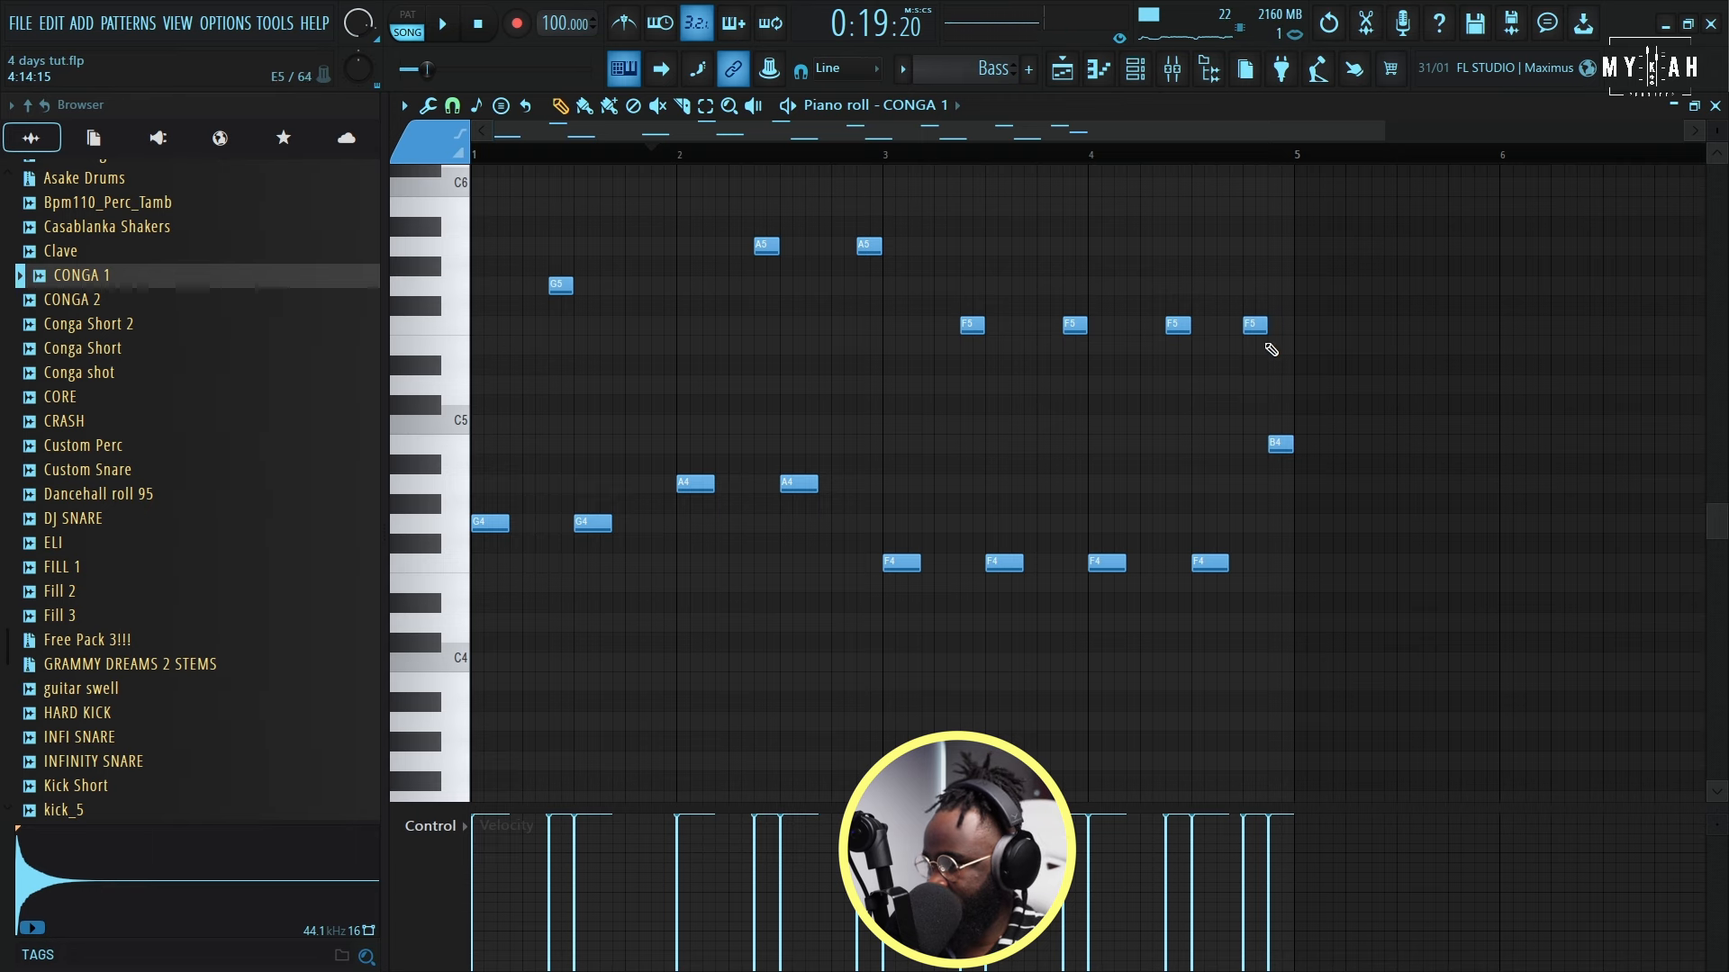
key("space")
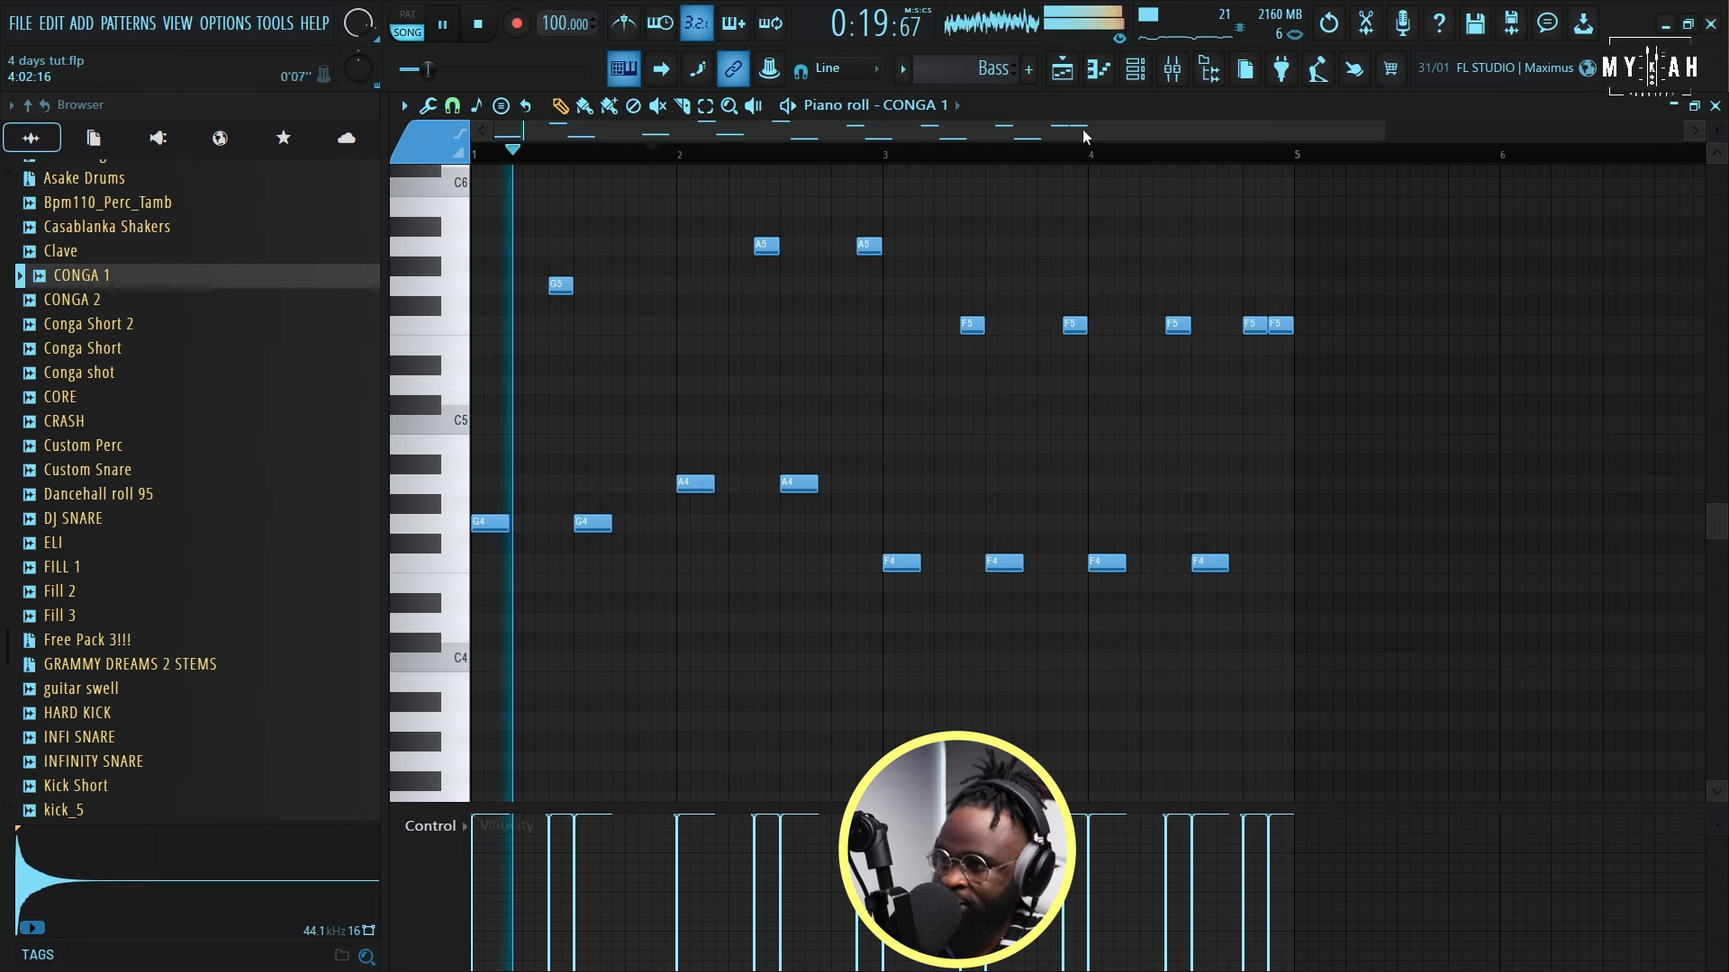
Step: Place more Bass pattern clips on Track 4 of the playlist at bars 13, 17 and 21
key("F5")
left_click(837, 413)
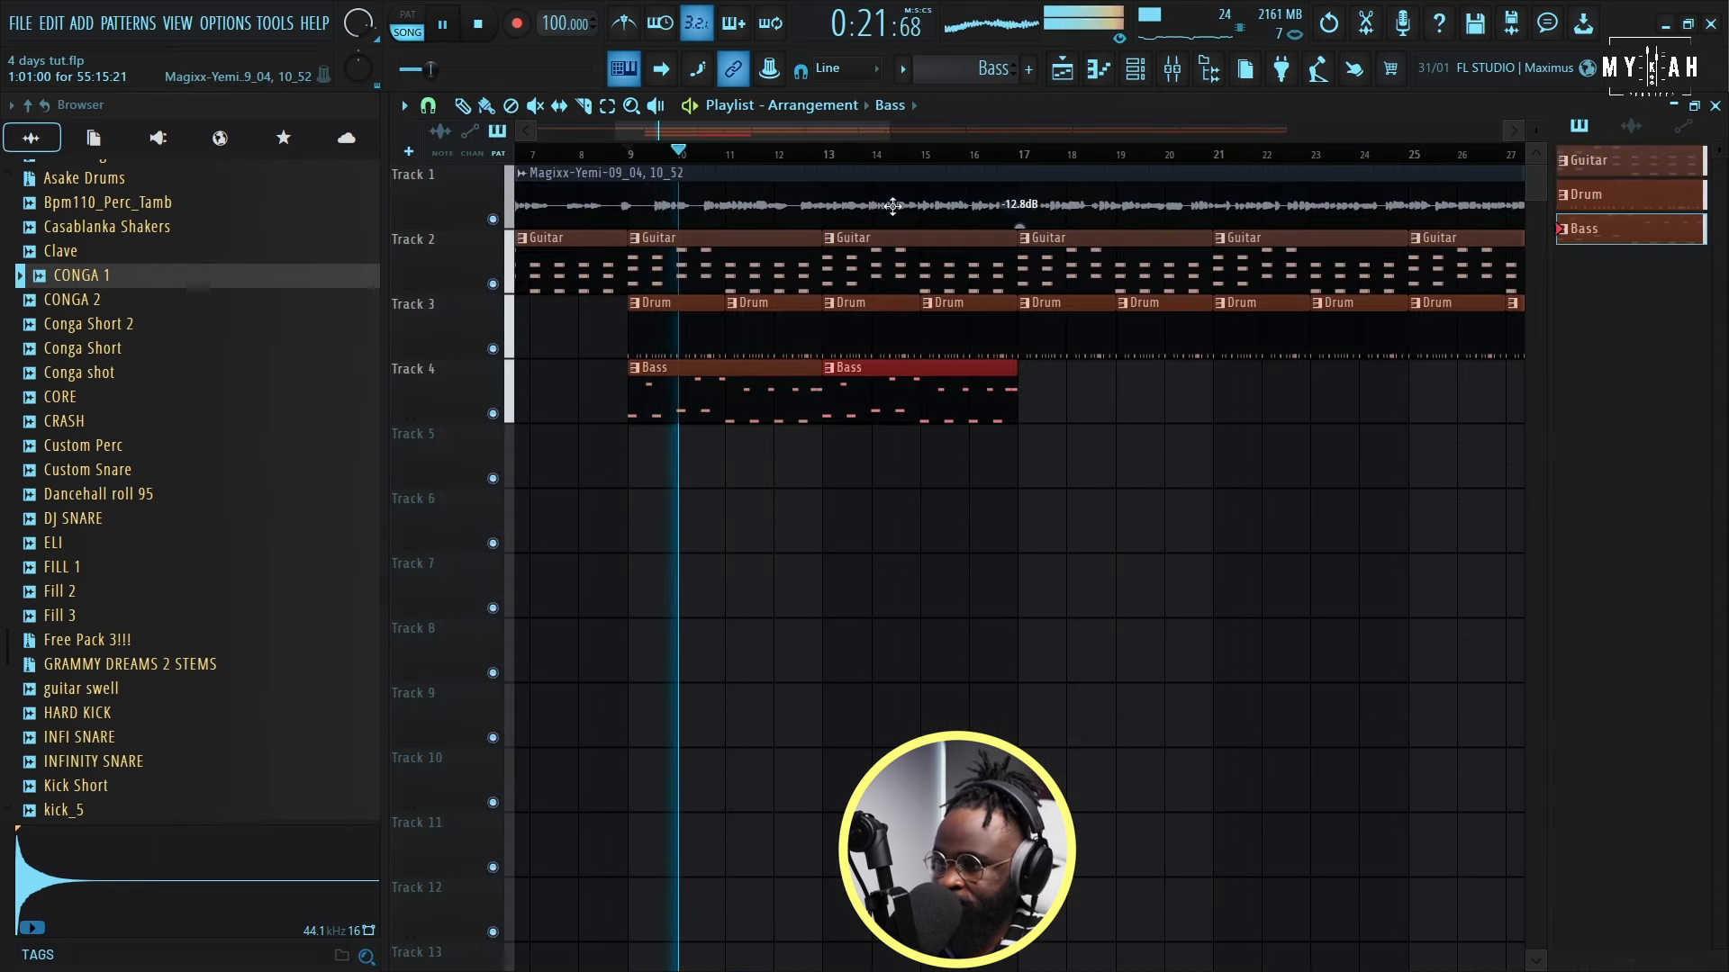
scroll(901, 162, "down", 3)
scroll(901, 162, "down", 3)
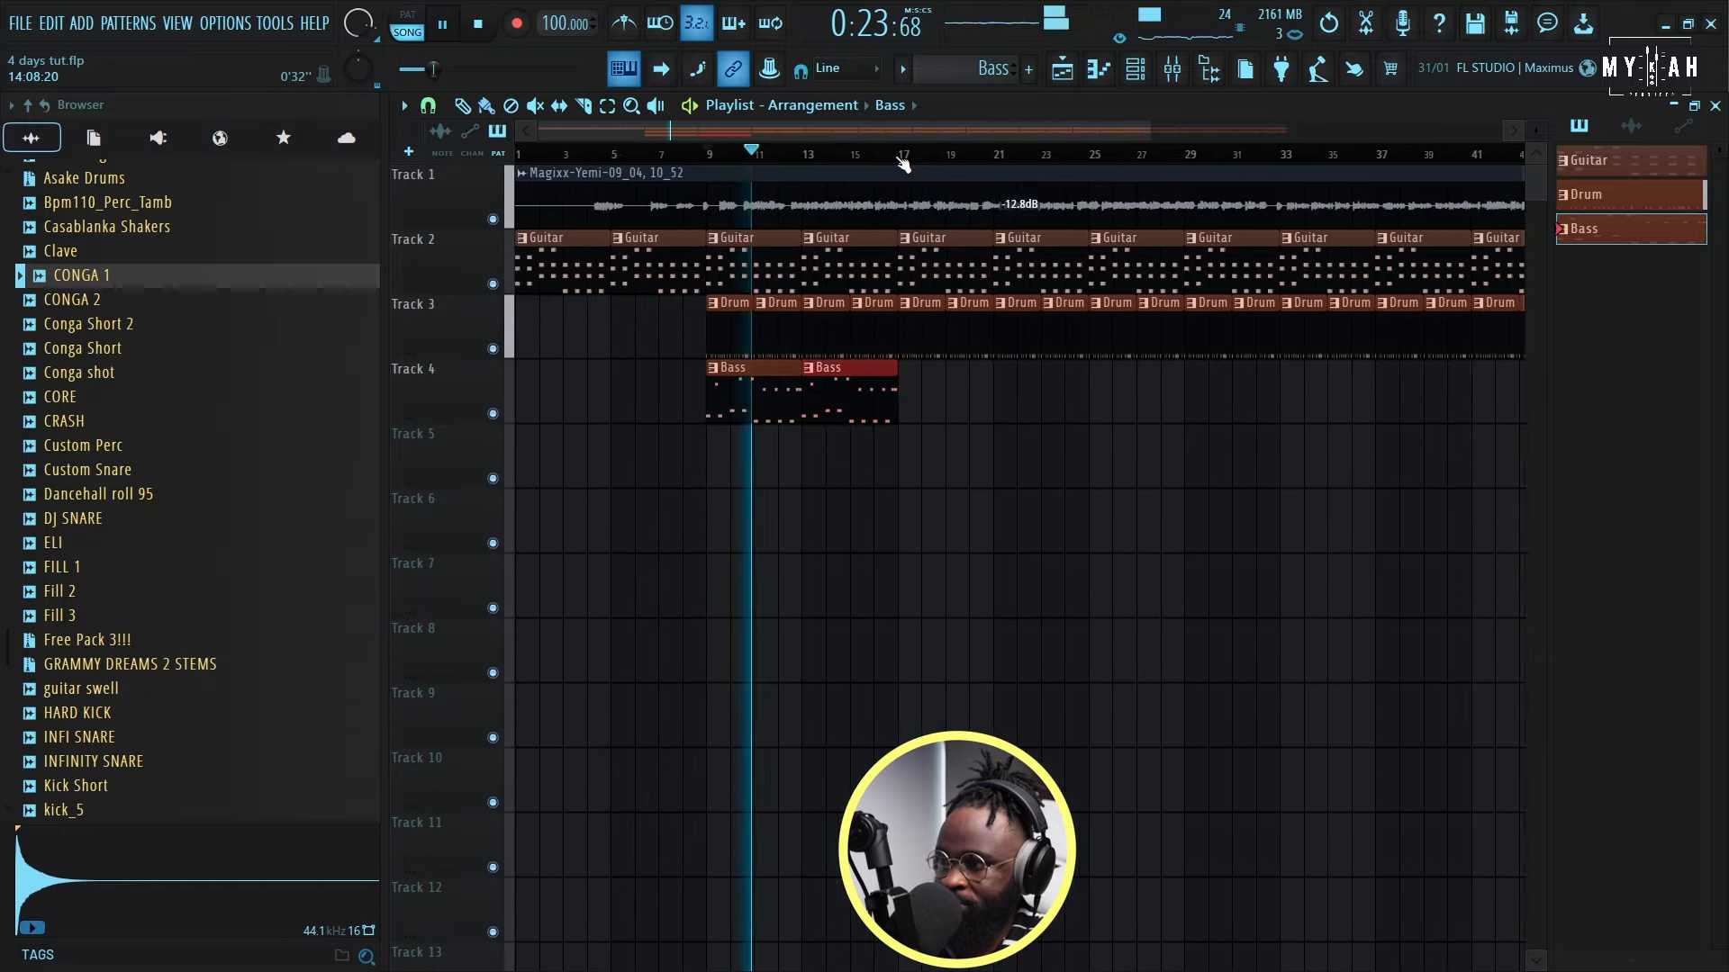
left_click(761, 398)
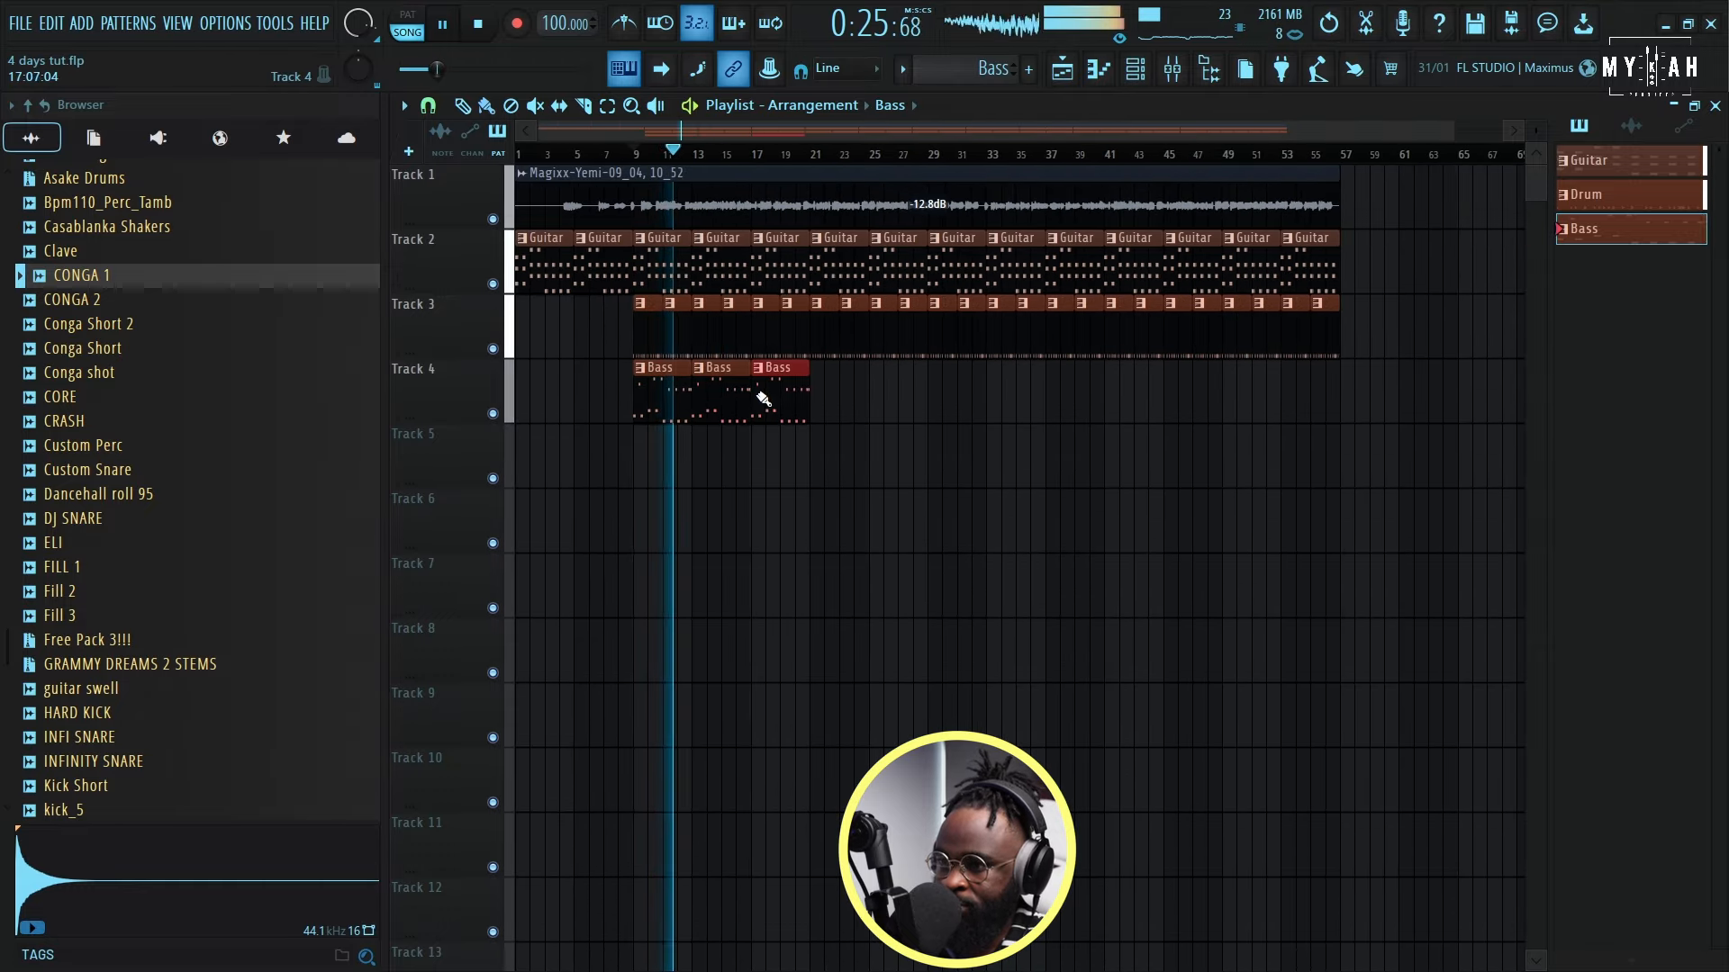
left_click(820, 412)
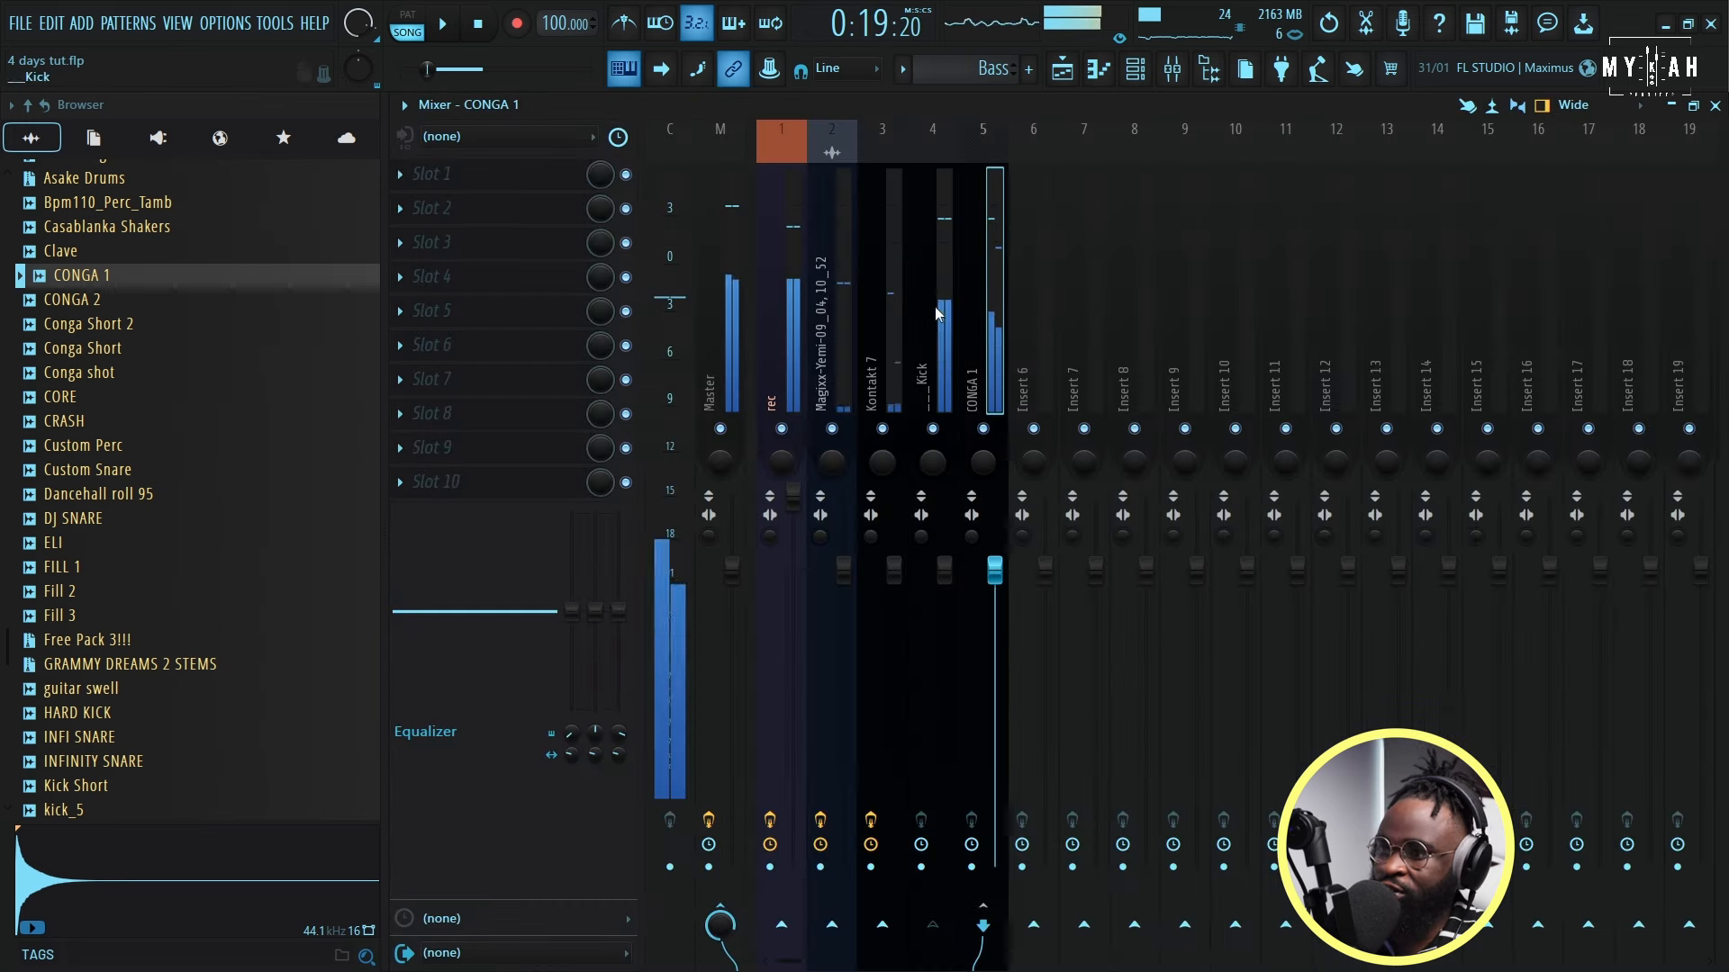
Step: Load Fruity Limiter in slot 1 of the CONGA 1 mixer track and set its compressor's sidechain input to 1
left_click(470, 171)
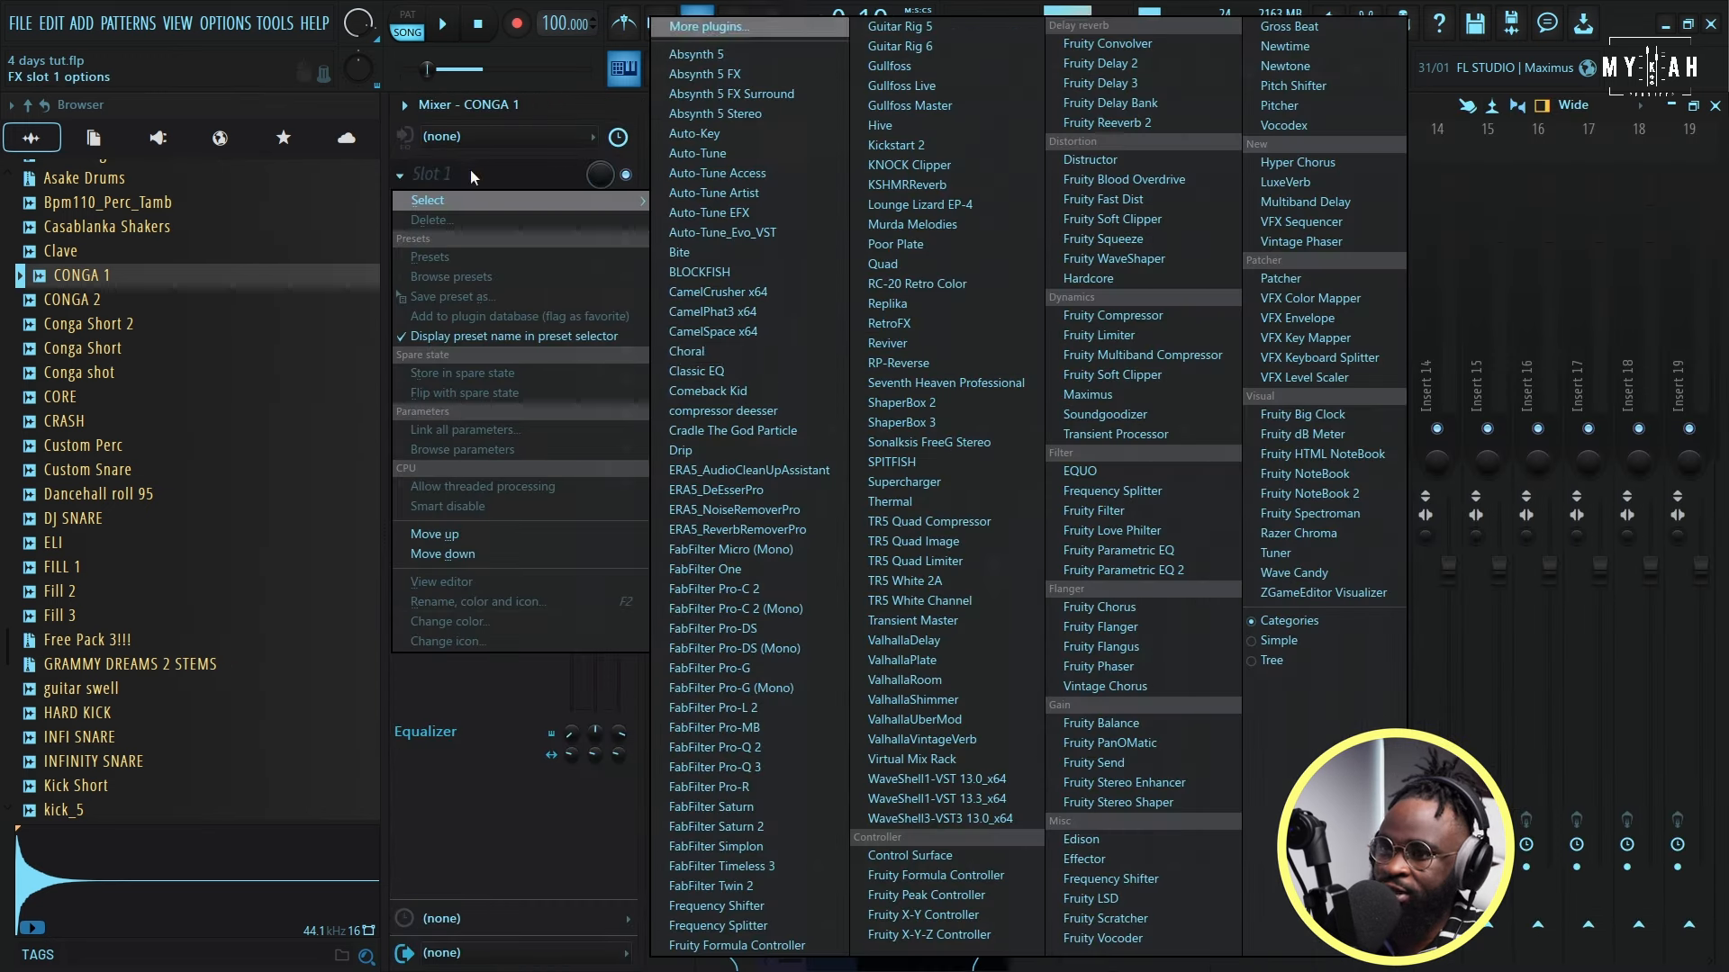
left_click(1100, 335)
key("space")
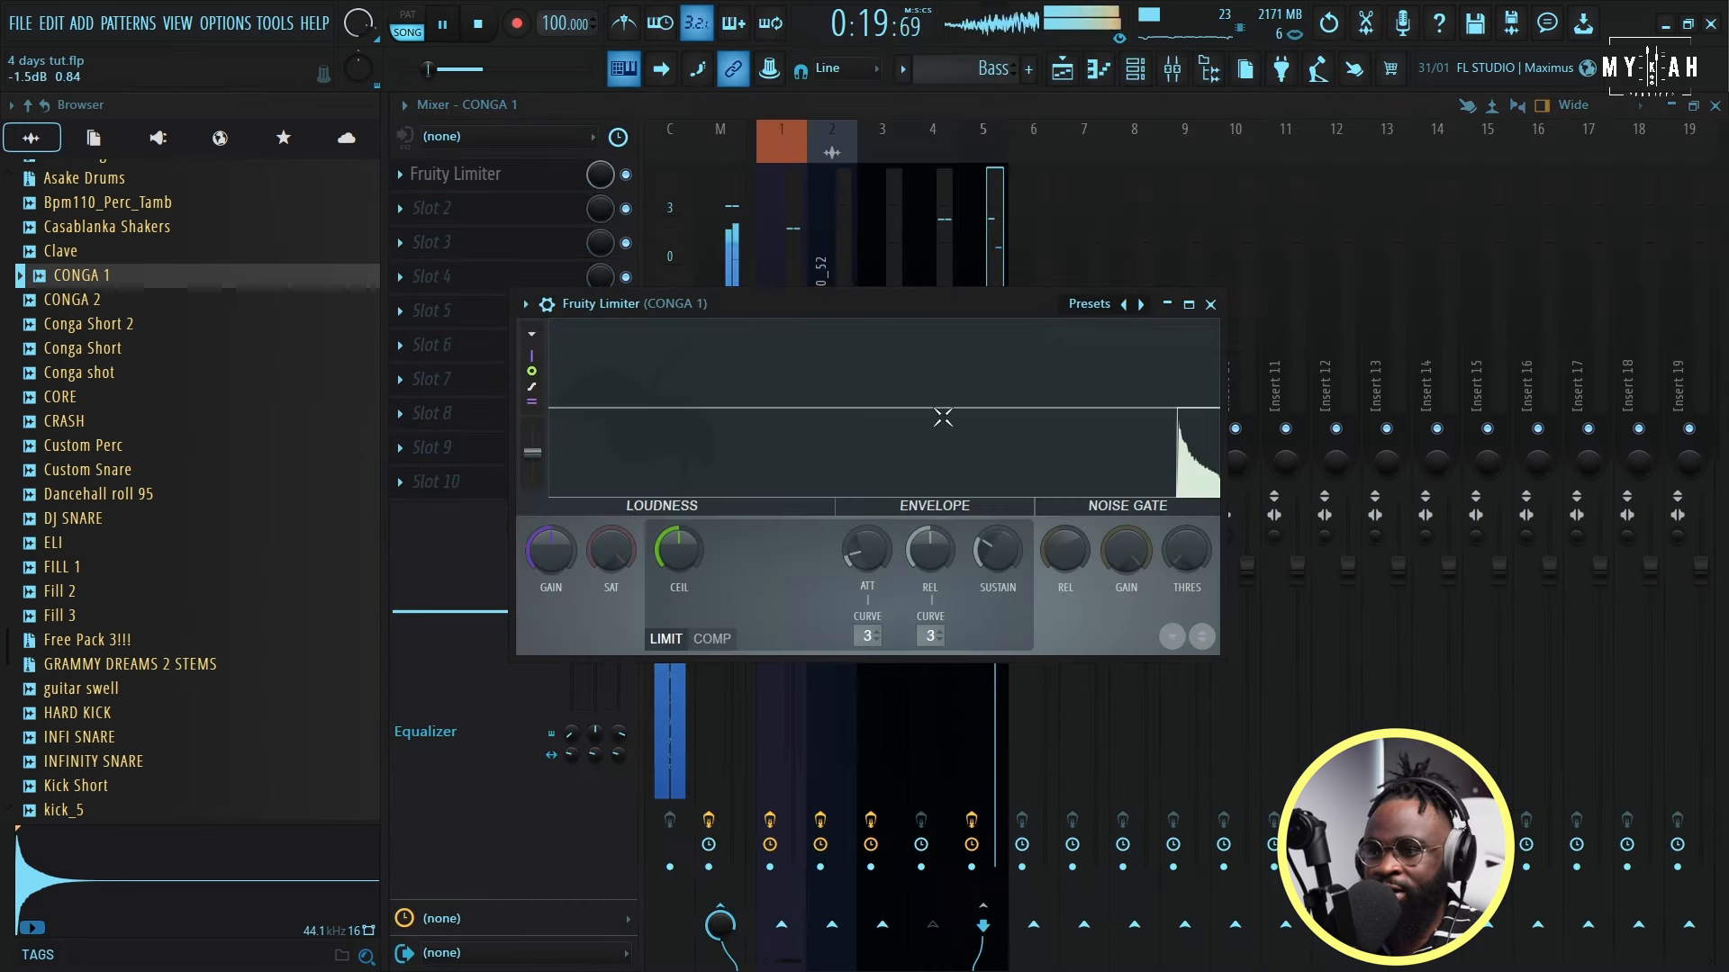
right_click(930, 636)
left_click(974, 670)
Step: Adjust the CONGA 1 compressor's threshold, knee and ratio, and shorten its release time to about 10.58 ms
left_click_drag(682, 550, 800, 527)
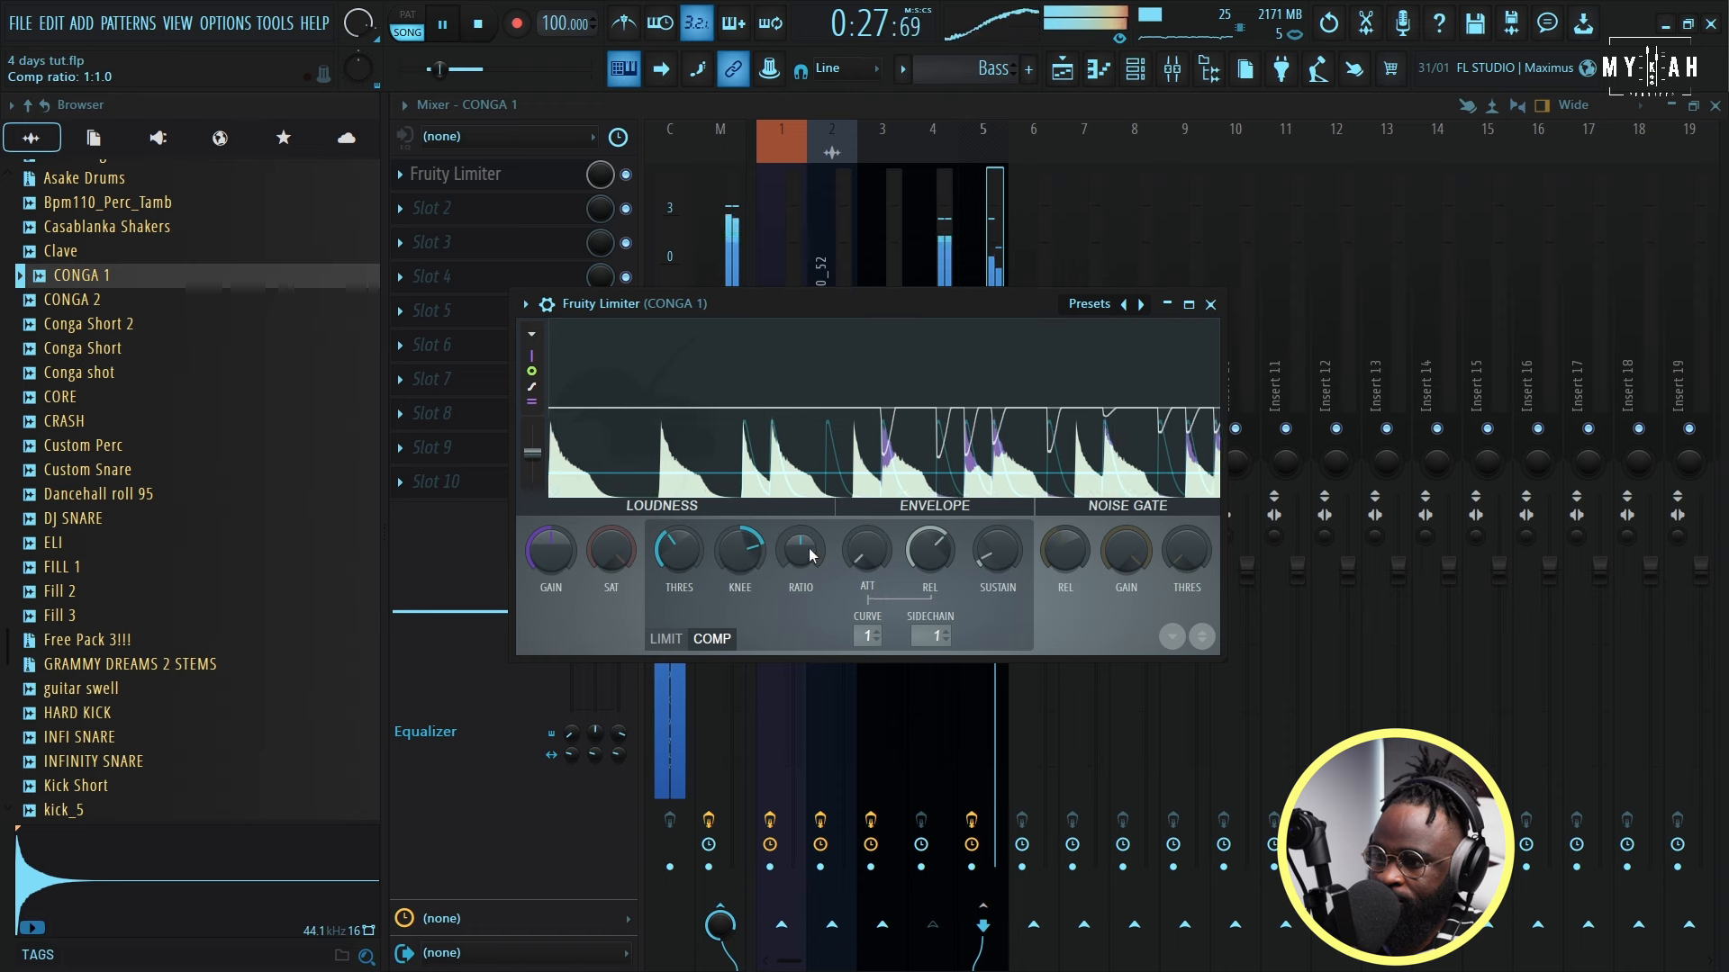
left_click_drag(929, 550, 929, 608)
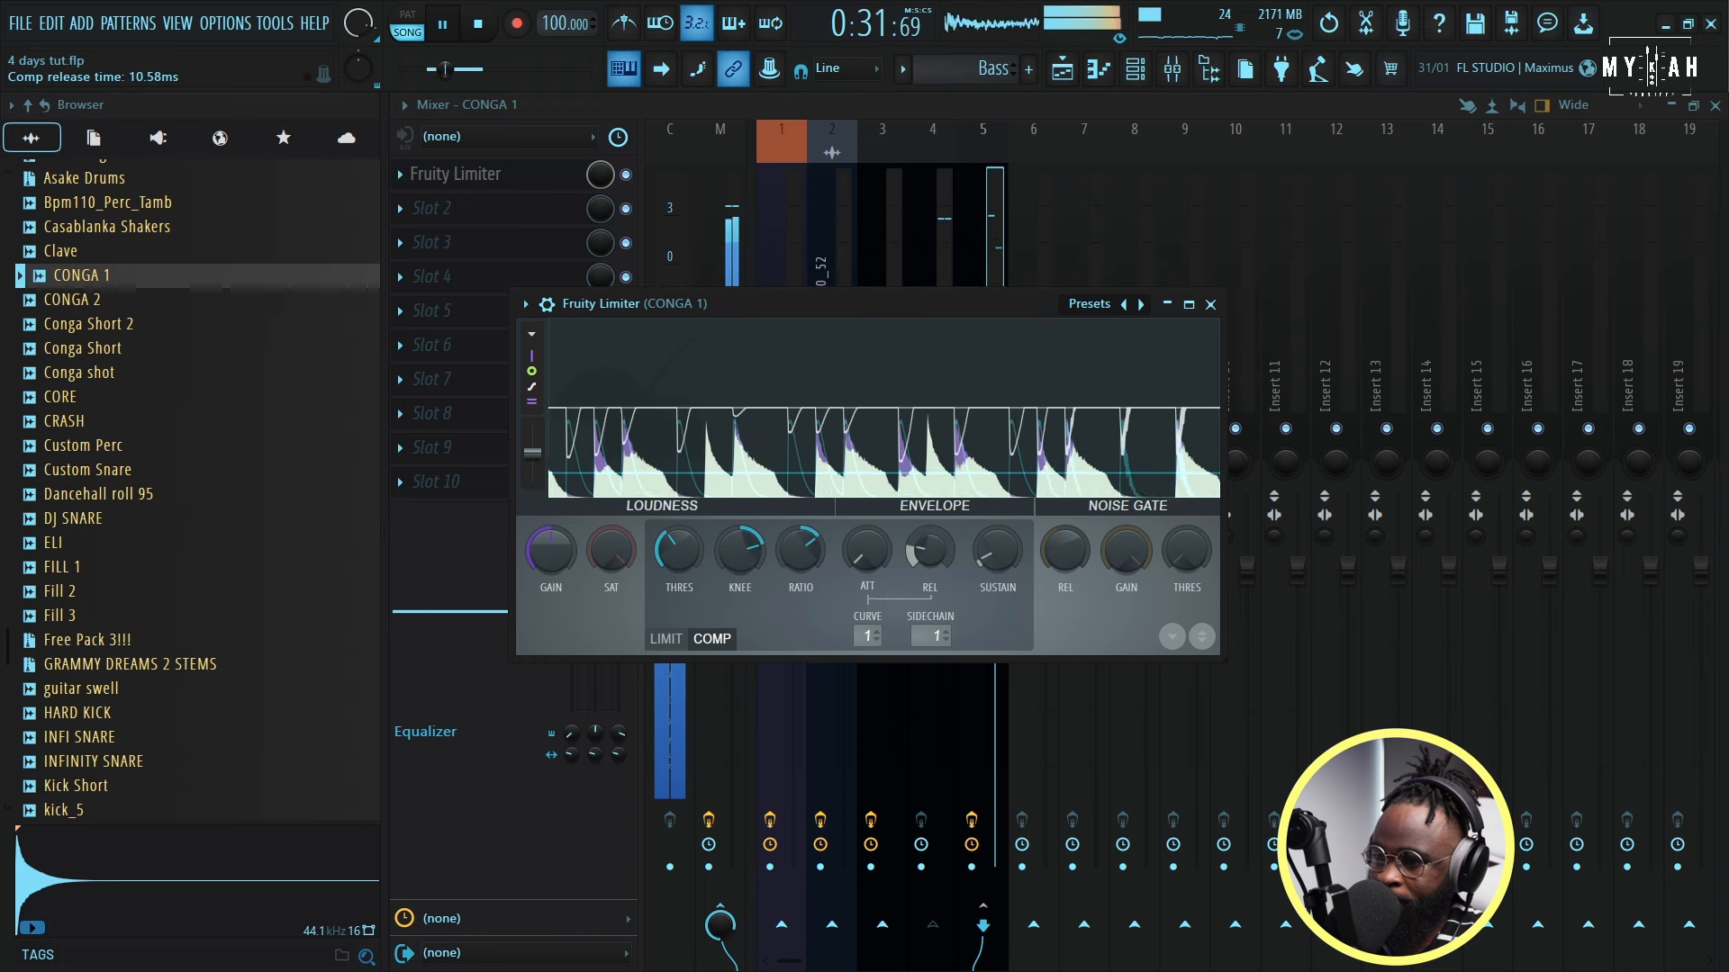
left_click_drag(740, 550, 669, 562)
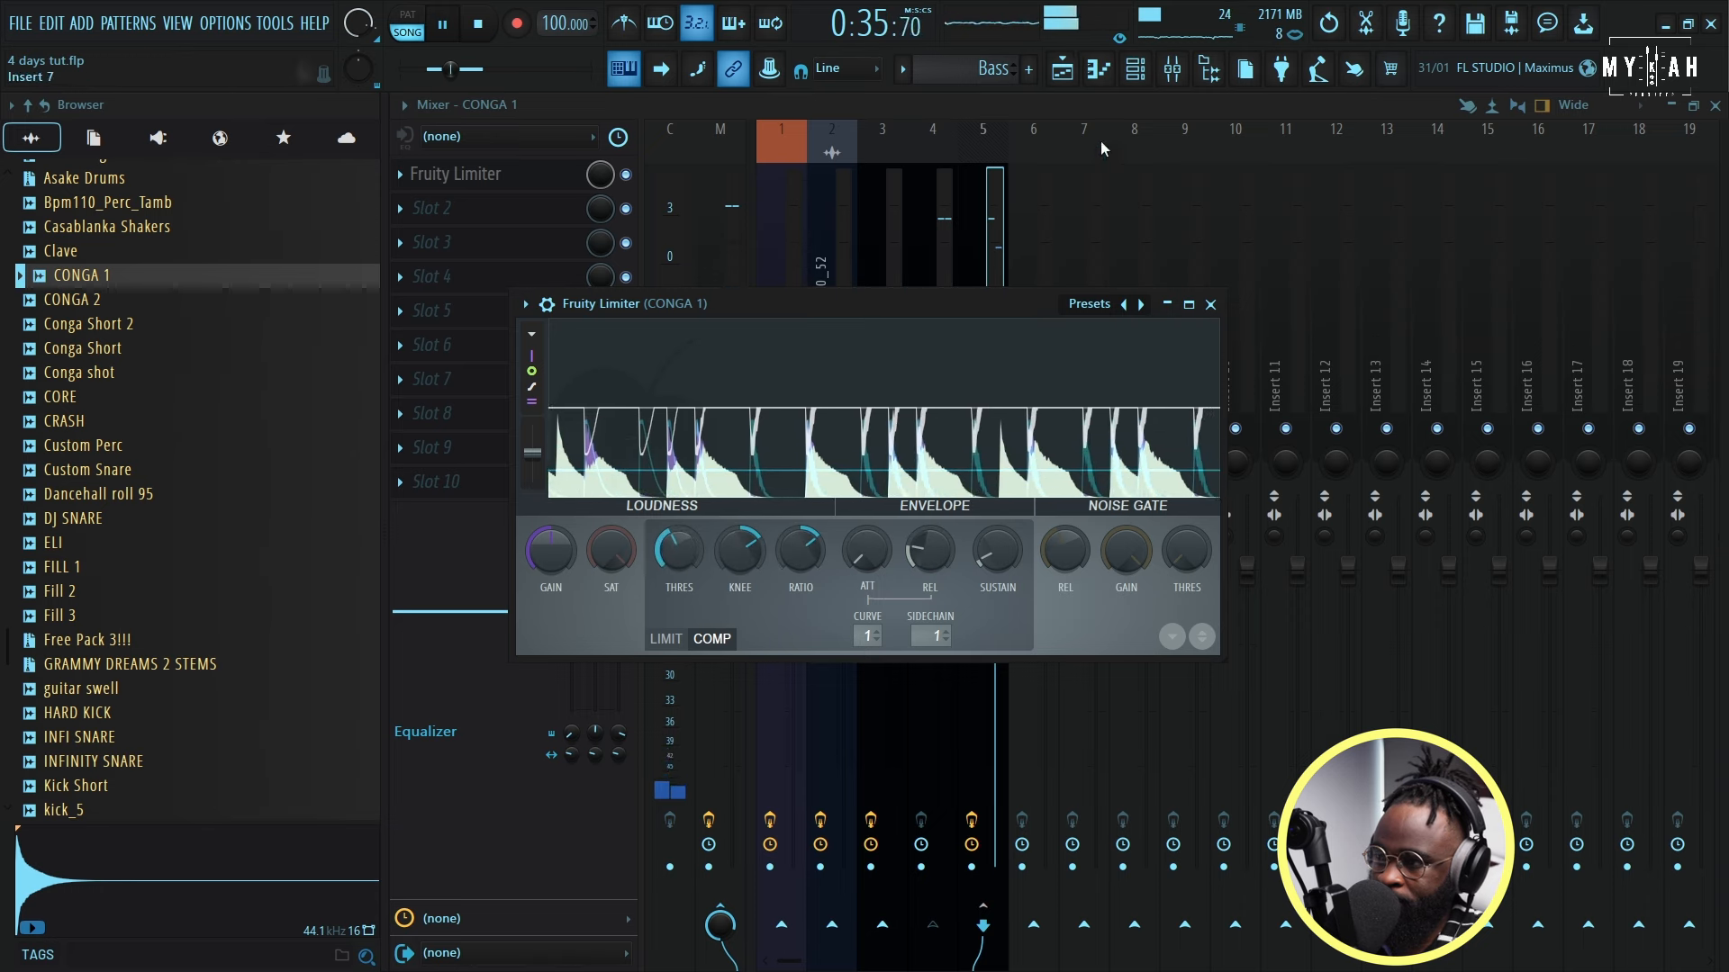
Step: Add Analog Lab 4 to the channel rack as a new instrument channel
key("F5")
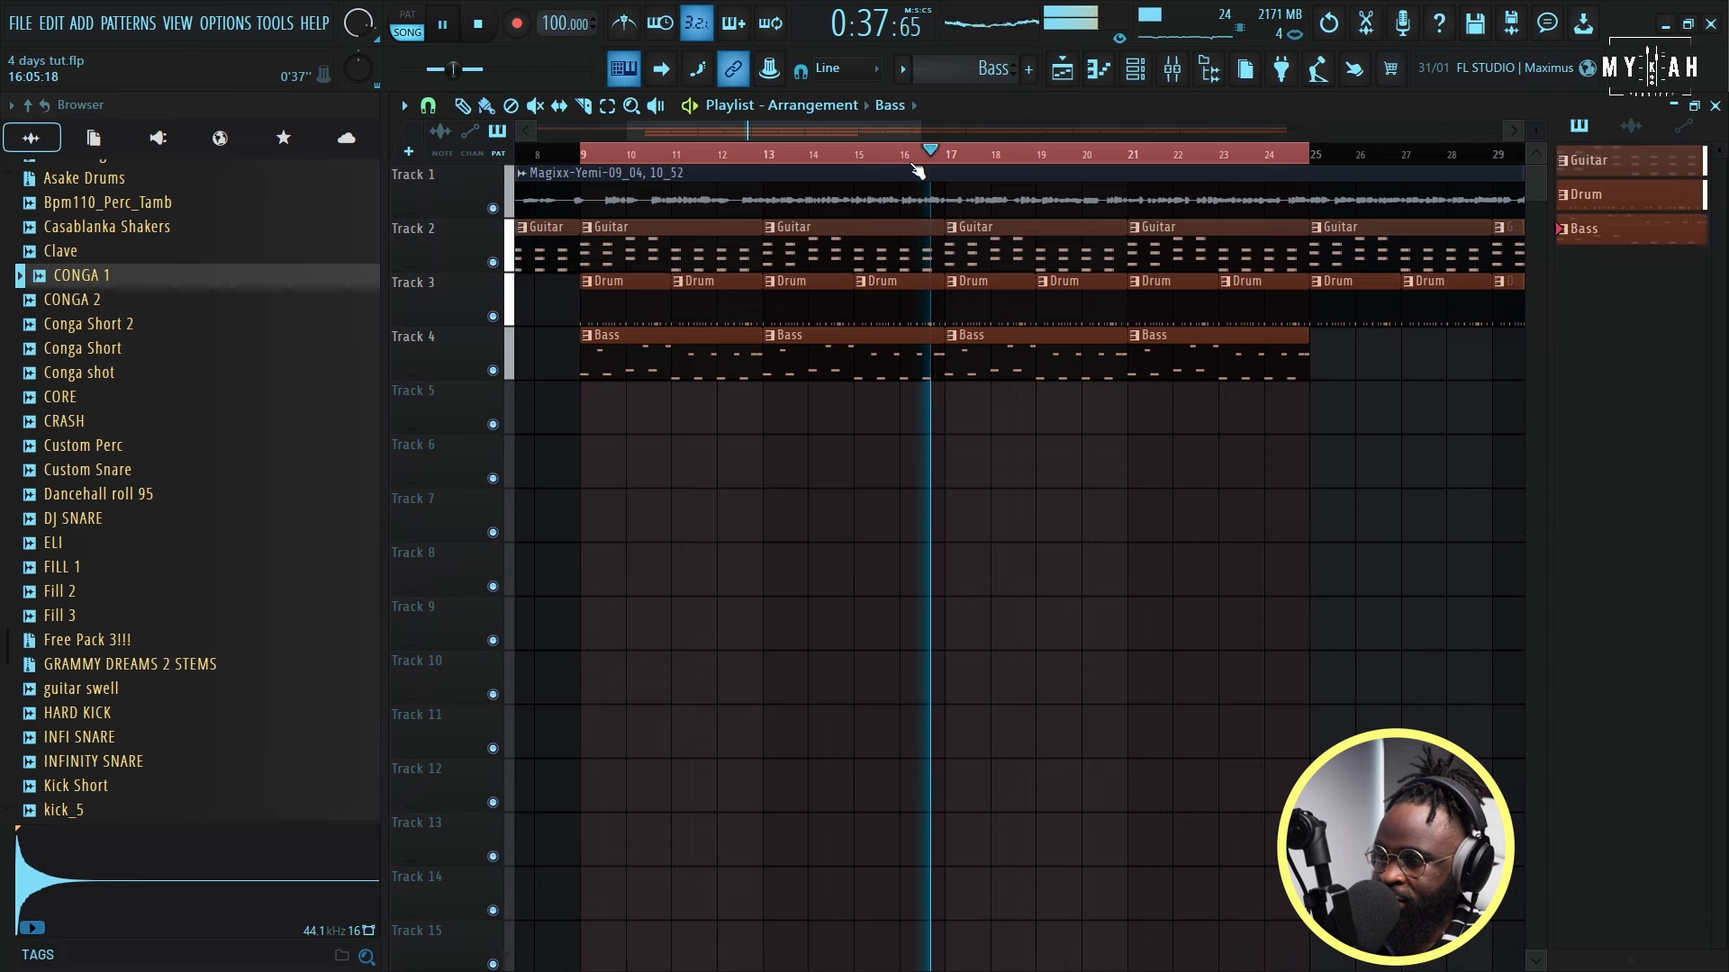
left_click(1138, 79)
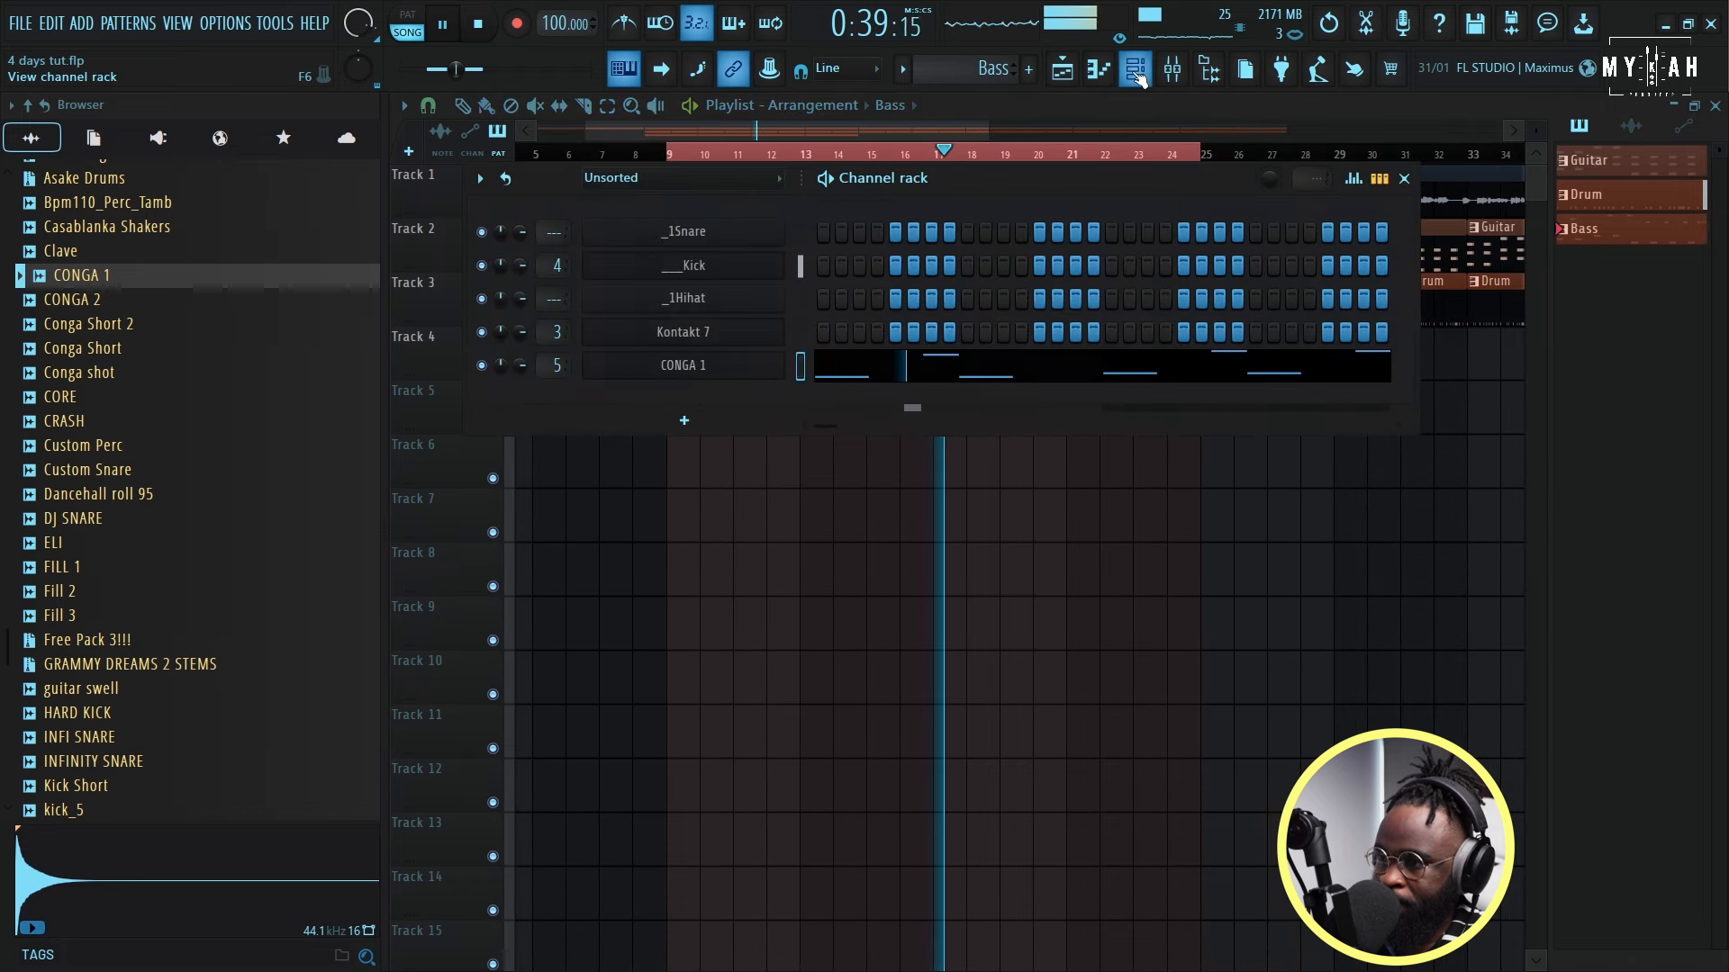
left_click(870, 127)
left_click(1132, 72)
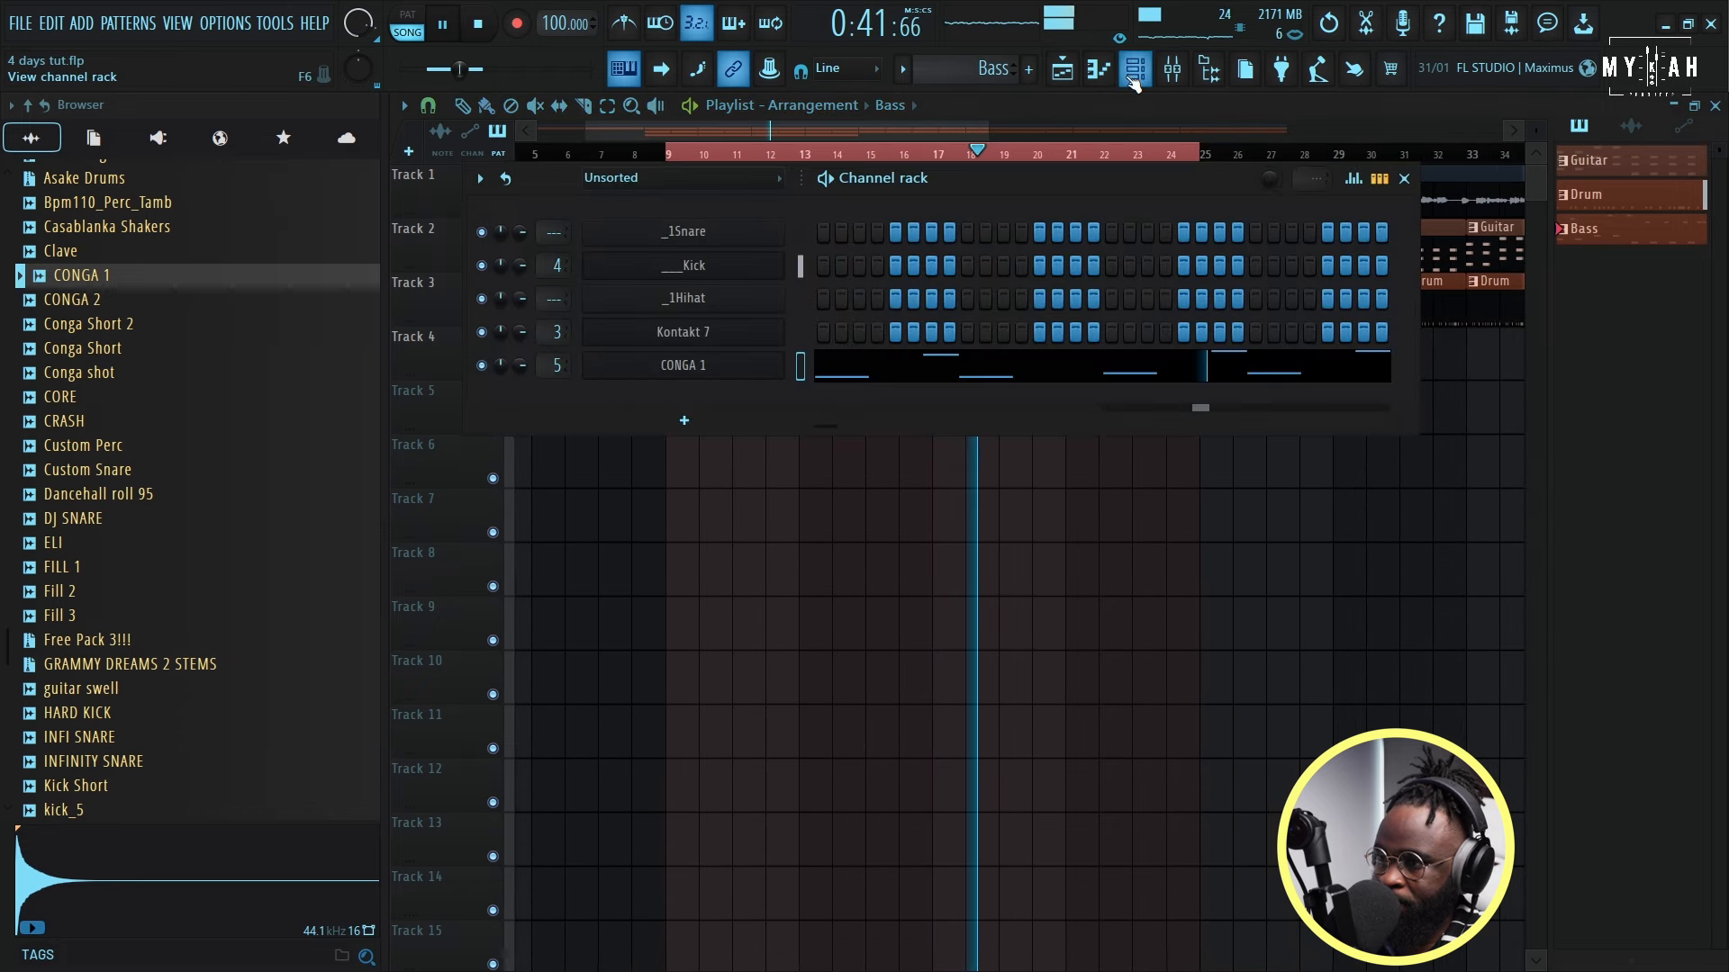
left_click(698, 419)
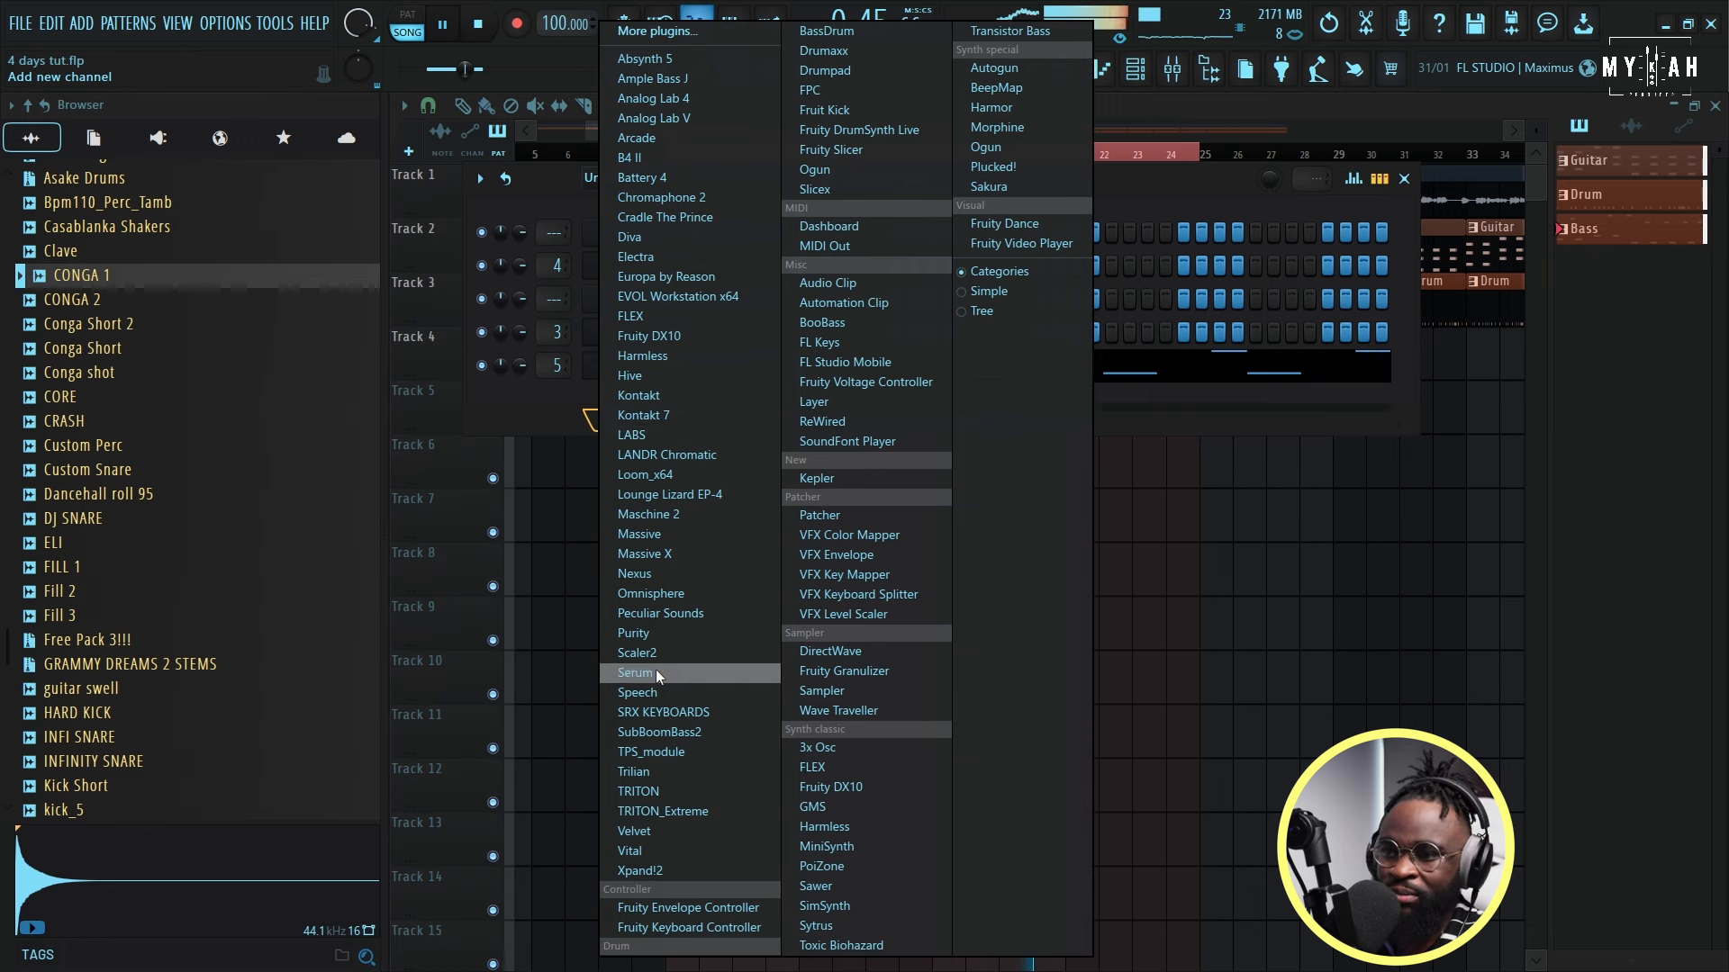
left_click(535, 409)
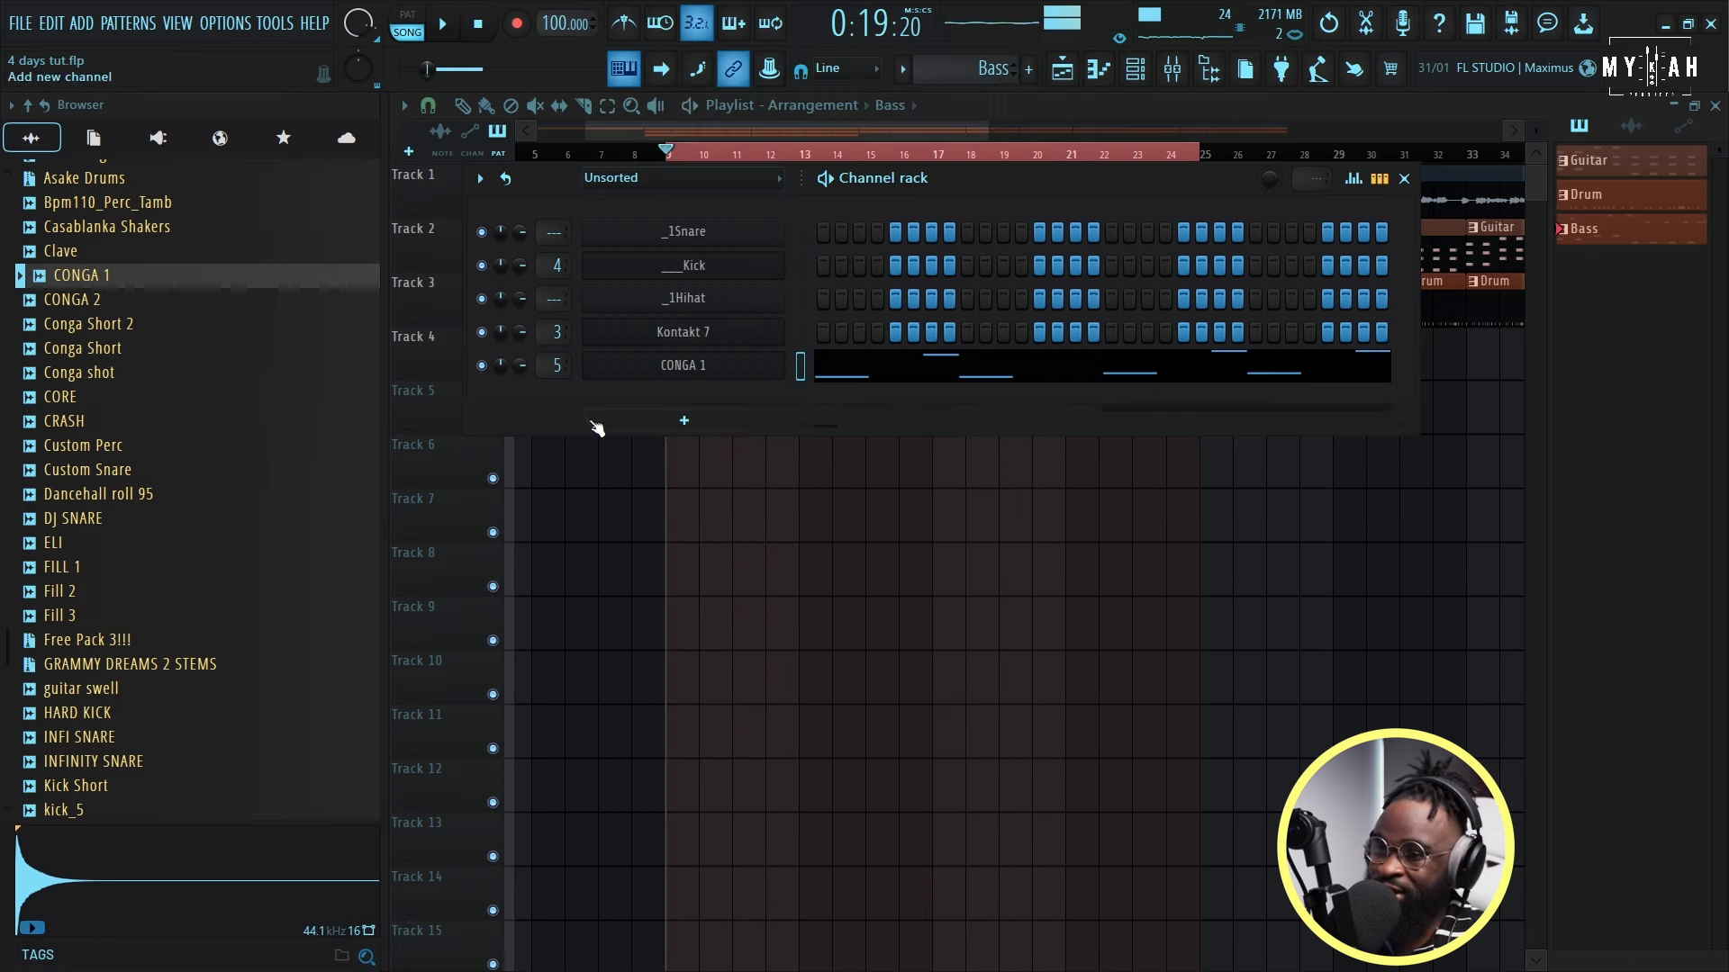
left_click(704, 425)
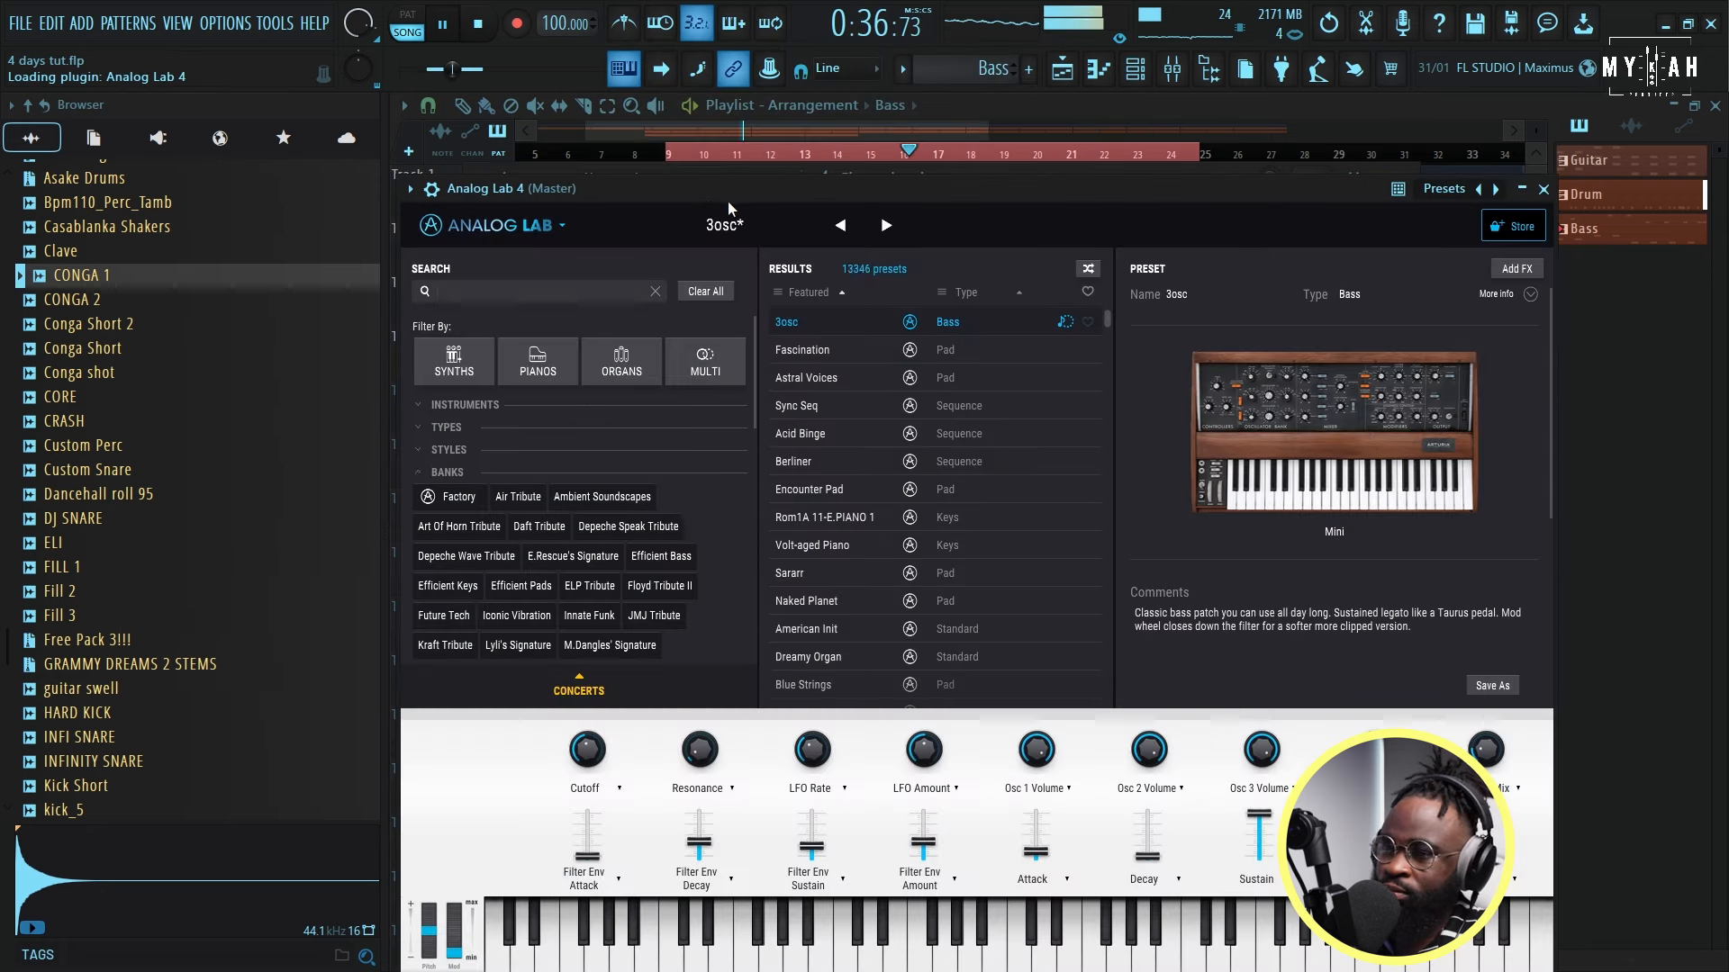
Step: Load the saved Ngozi preset for Analog Lab 4 and return to the playlist
left_click(410, 188)
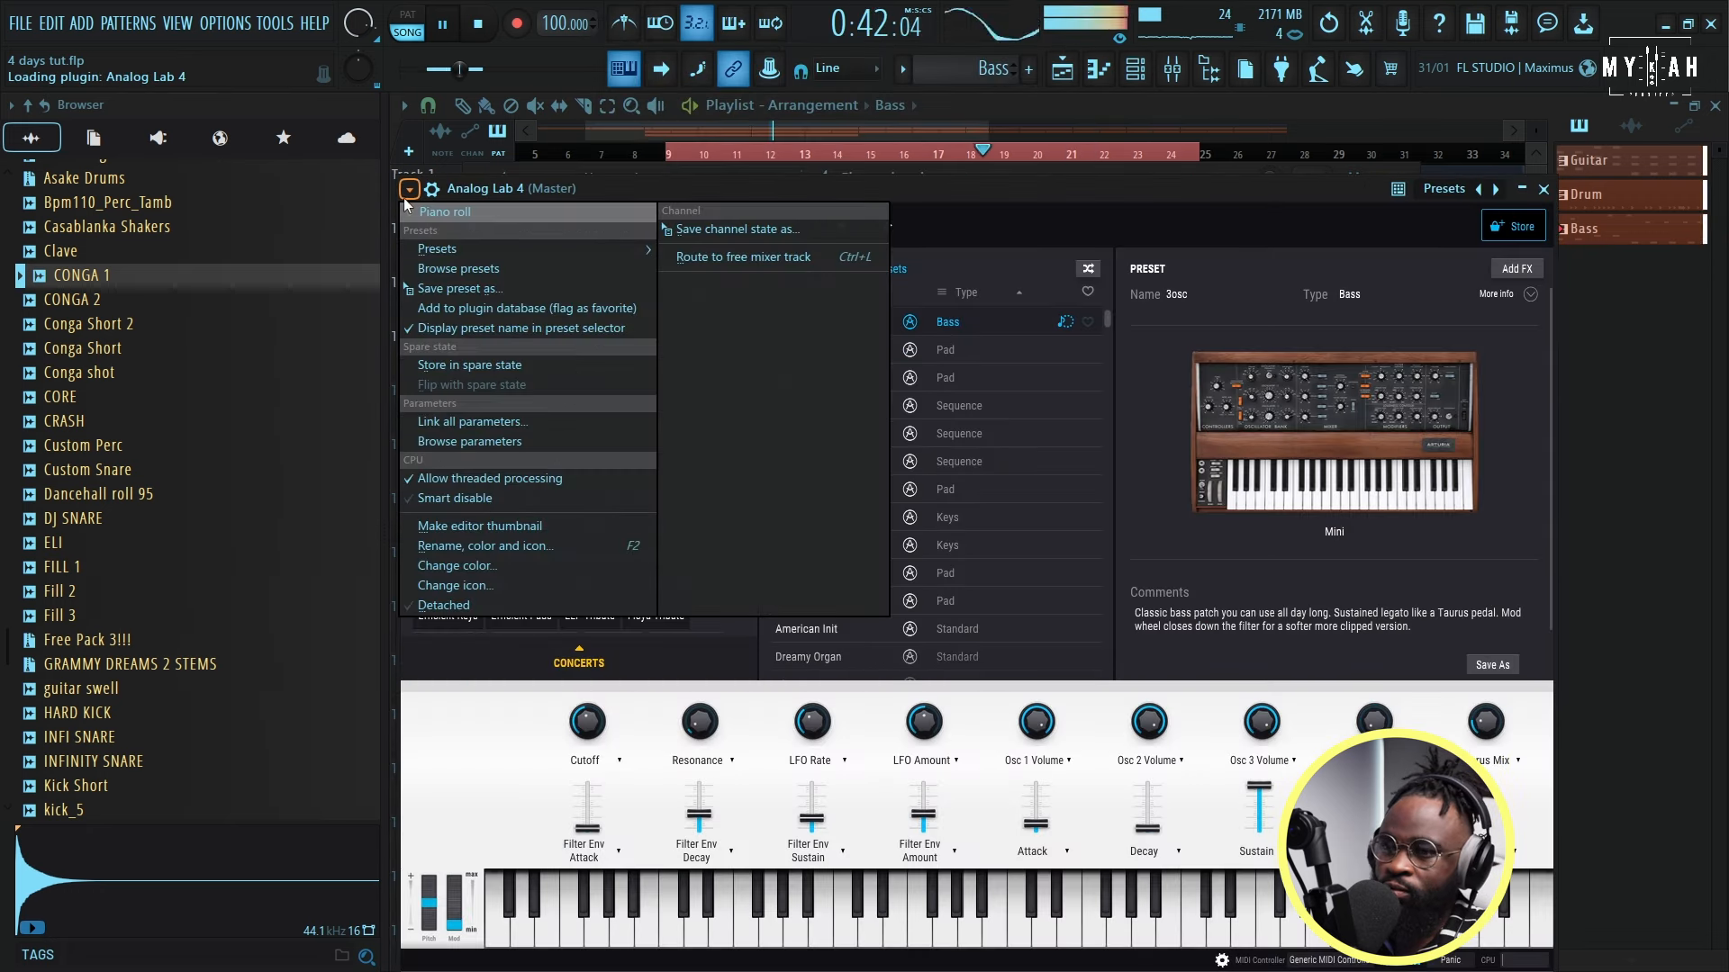
mouse_move(468, 251)
left_click(694, 269)
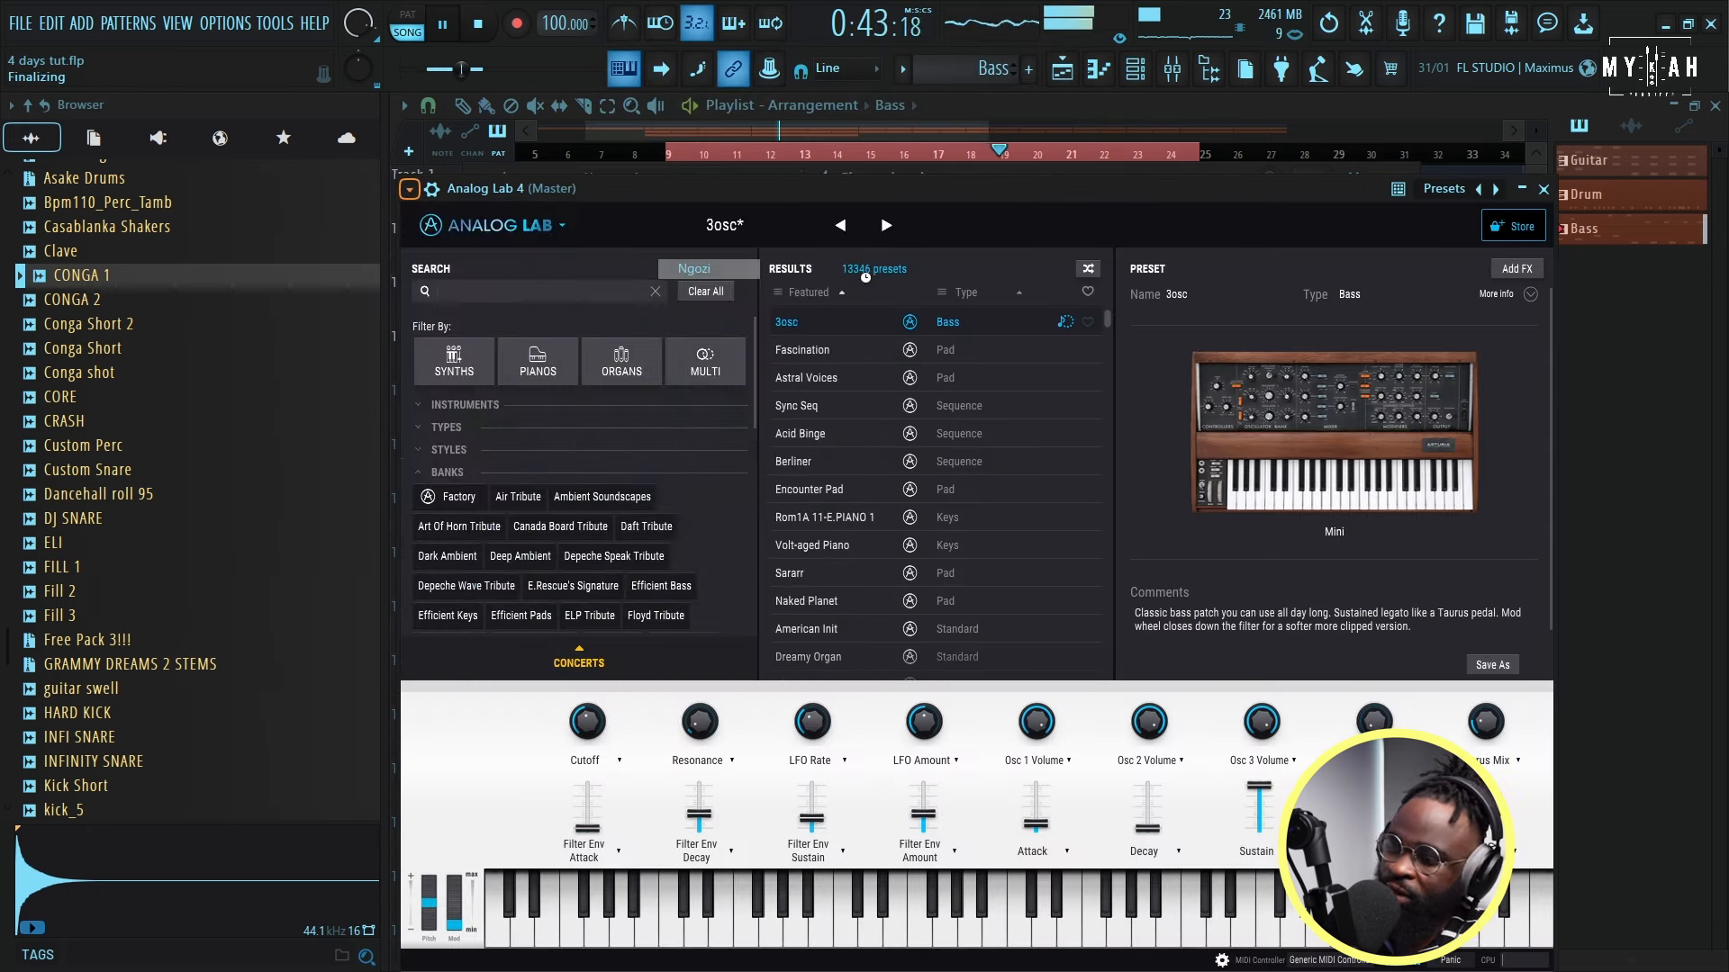
left_click(881, 114)
Step: Create a new coloured pattern named pad and place it on Track 5 at bar 9
left_click(895, 69)
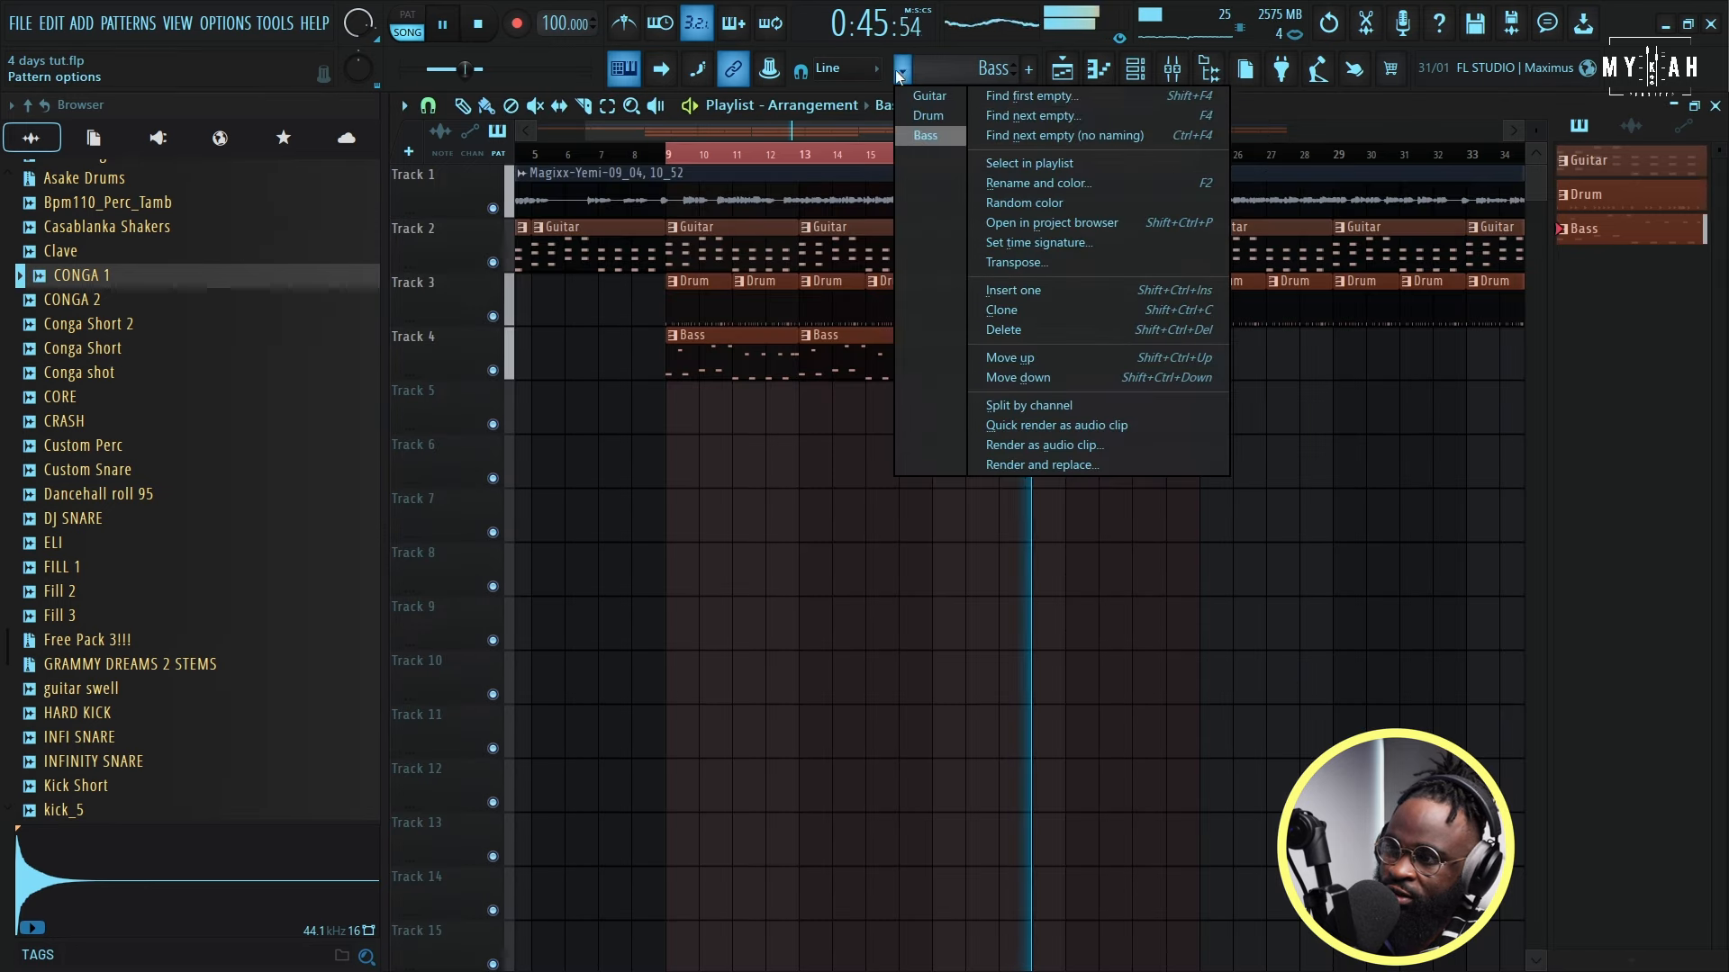
left_click(993, 97)
type("pad")
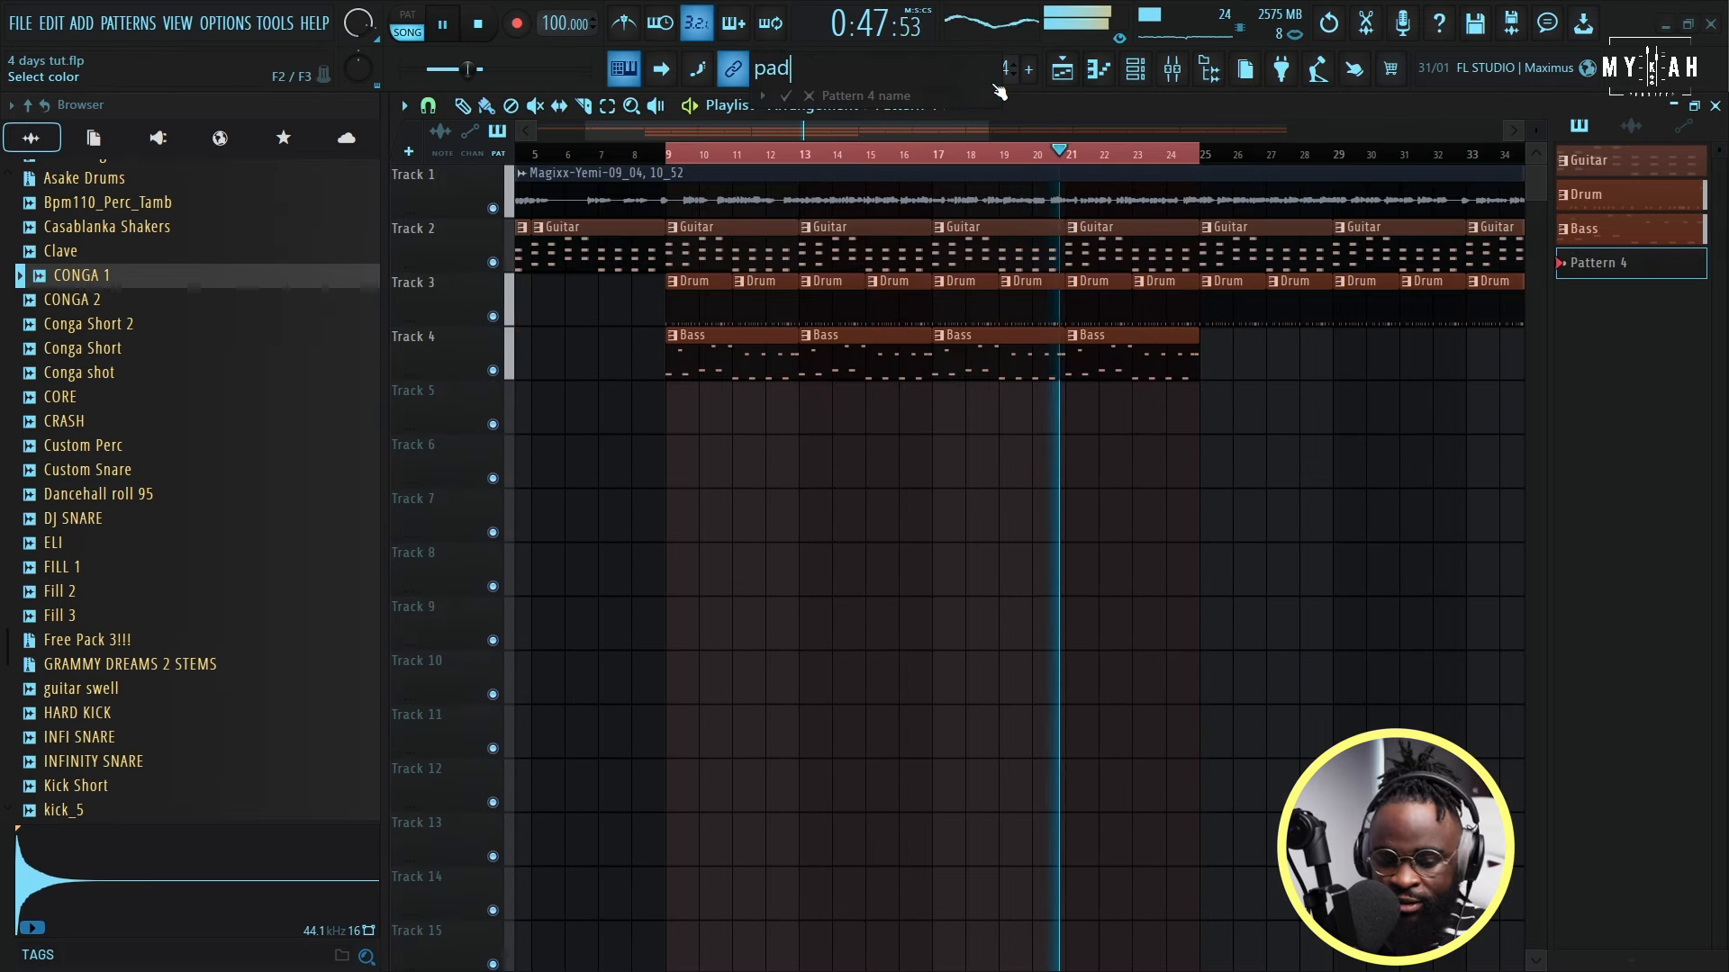
left_click(992, 68)
left_click(1087, 303)
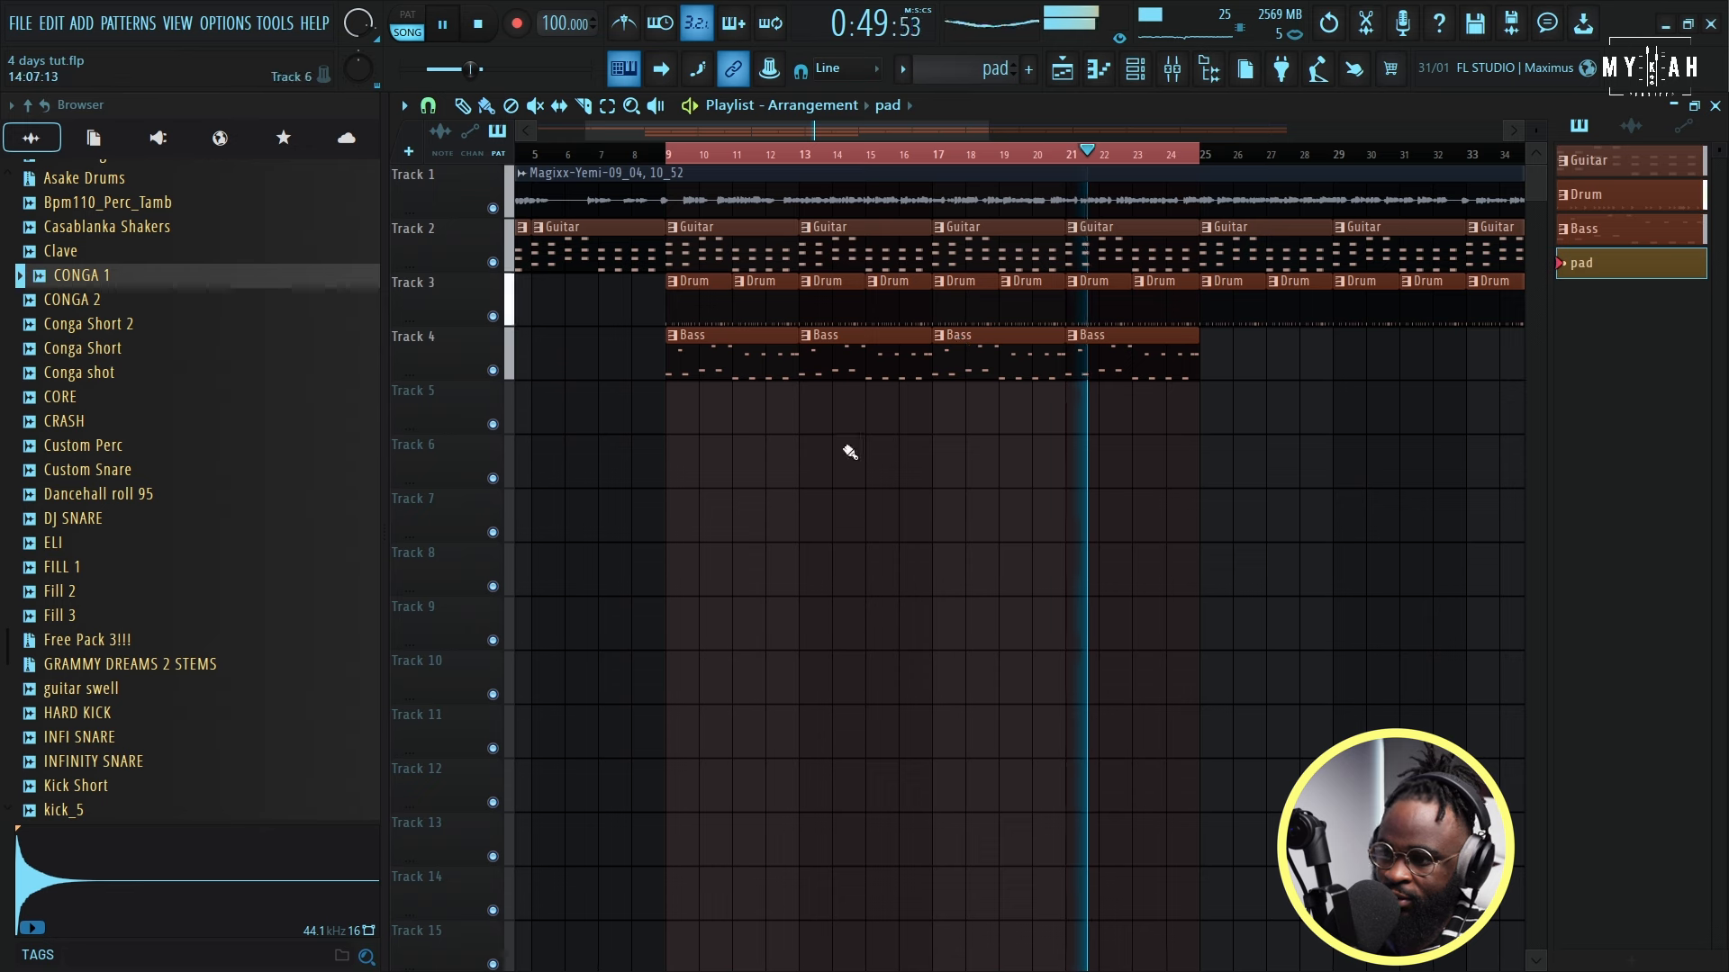
left_click(679, 411)
key("space")
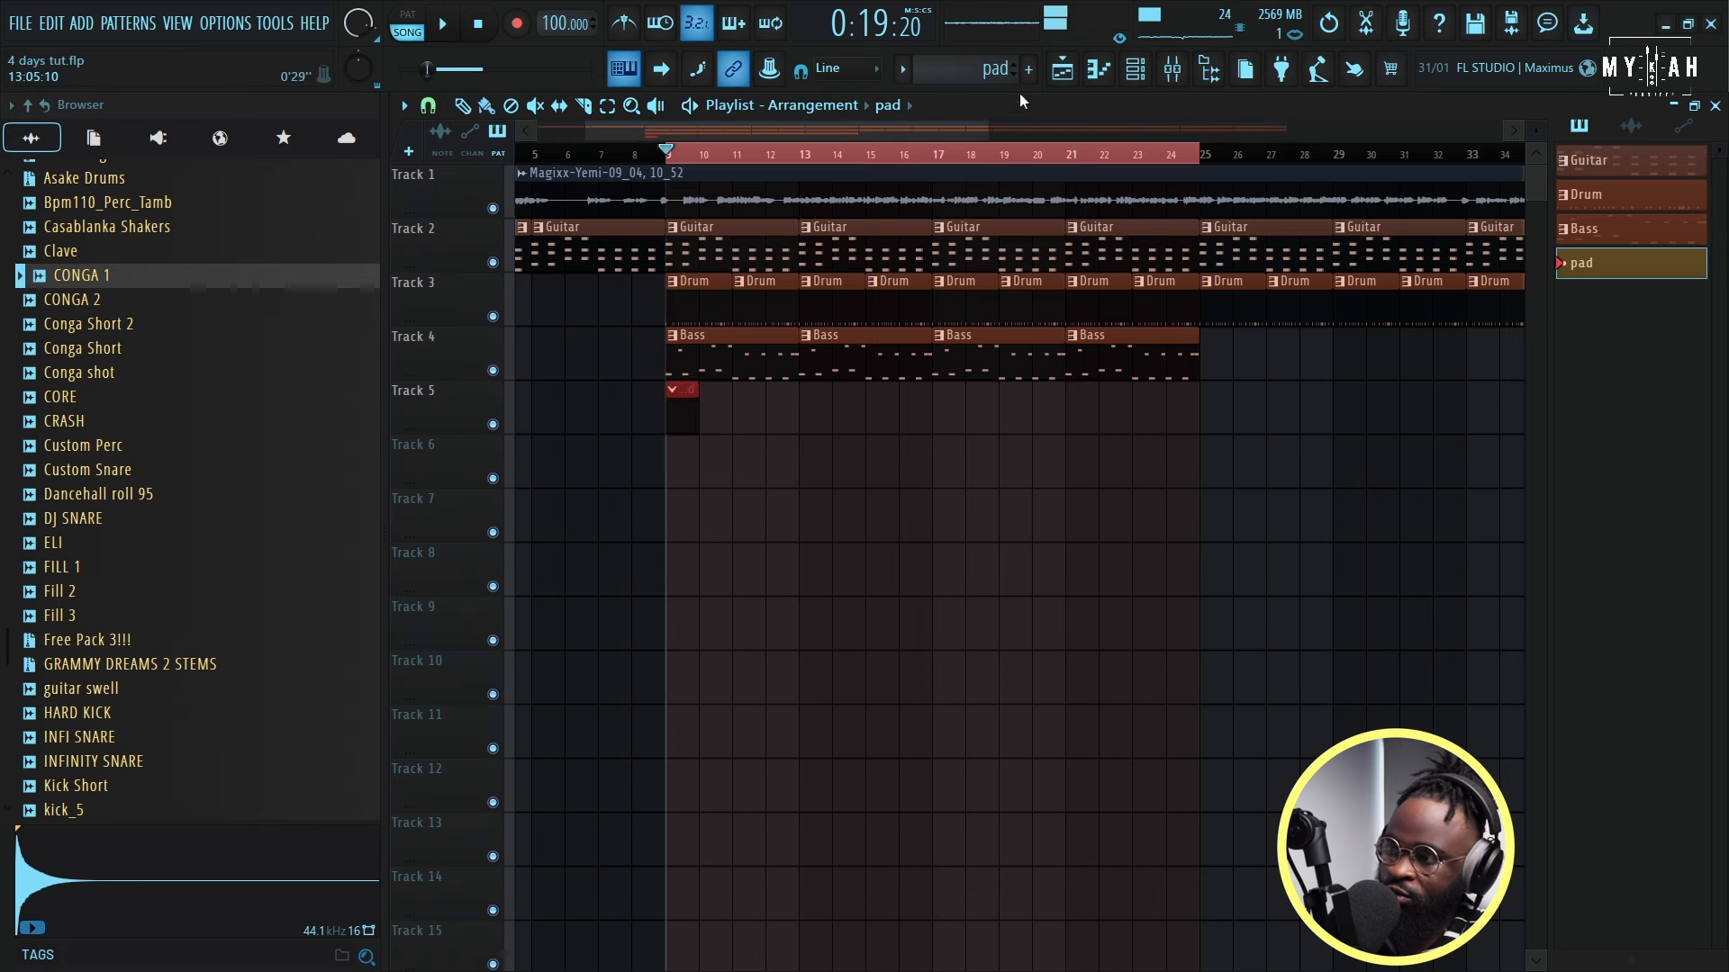
Step: Enter a one-bar G4, B4 and D5 chord for Ngozi in bar 1 and lower its velocity to about 38%
left_click(1096, 72)
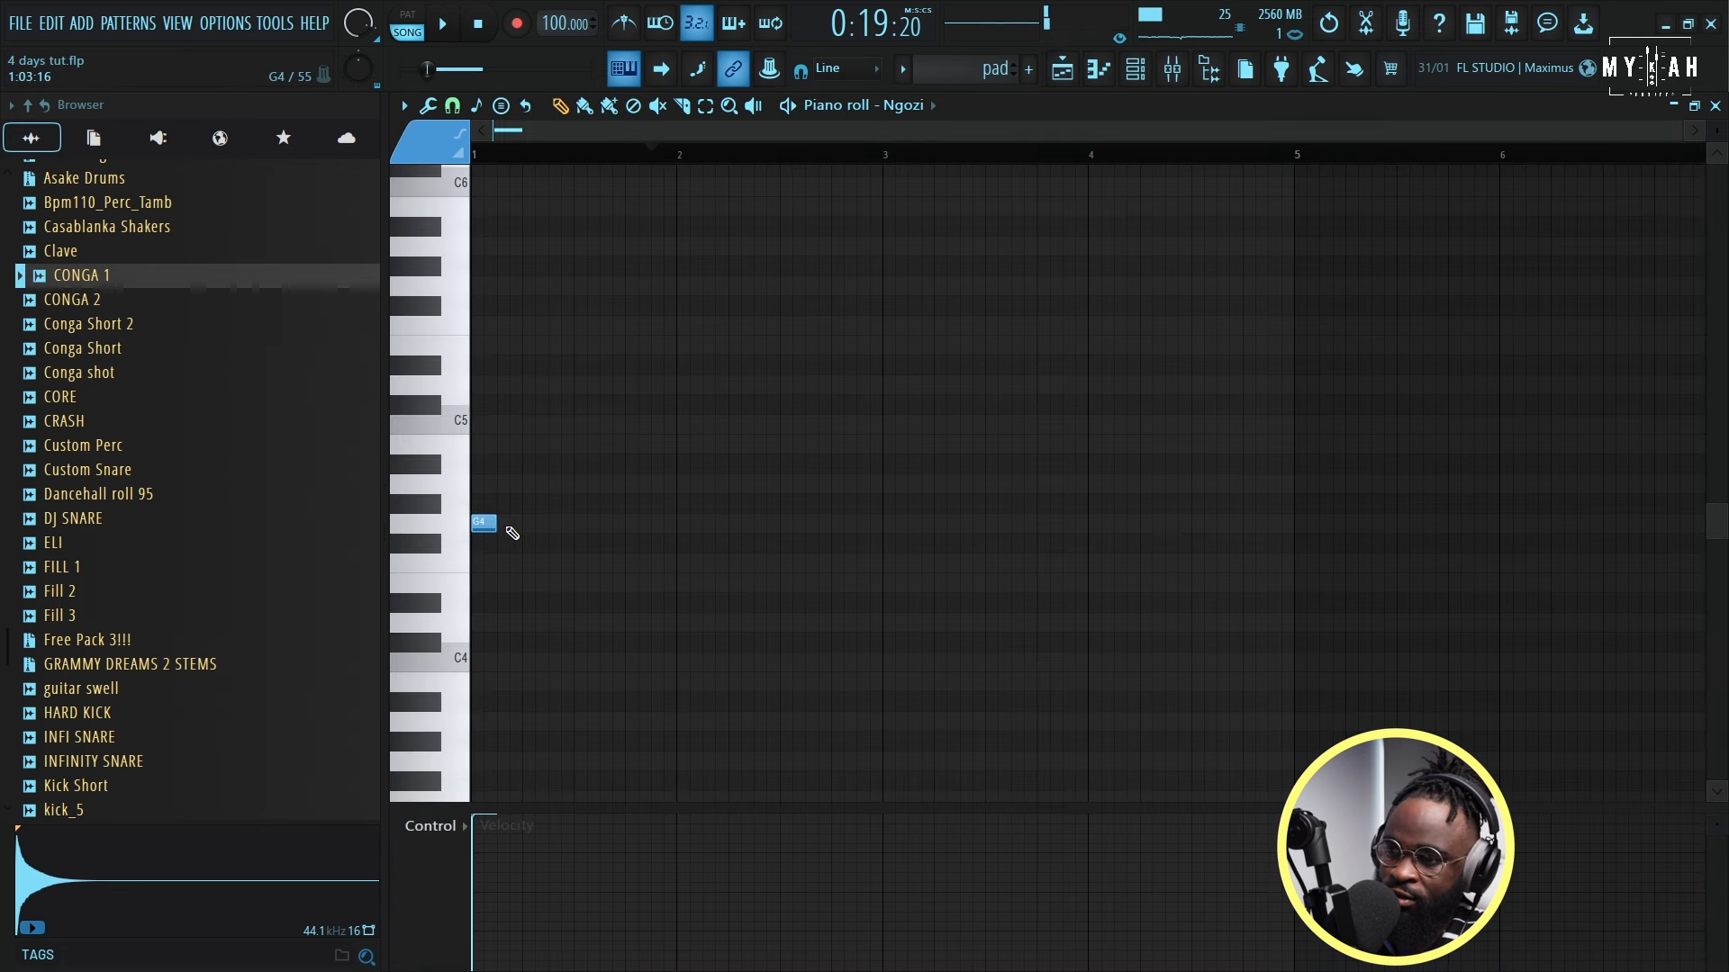
left_click(473, 443)
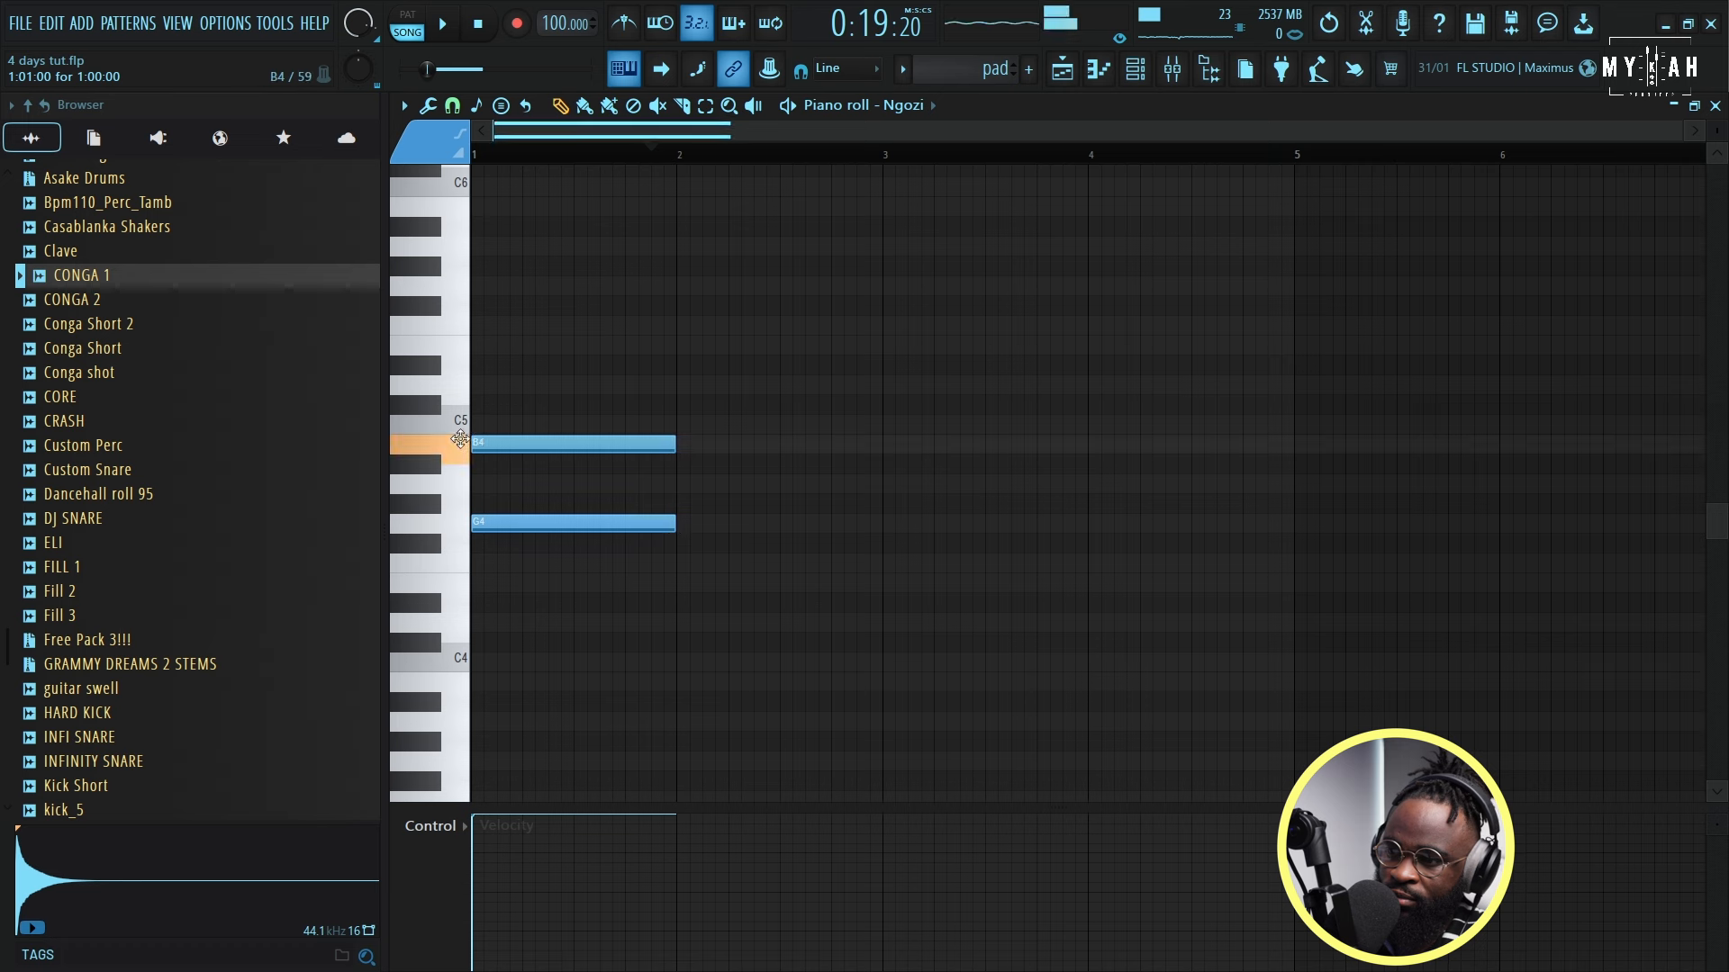
left_click(523, 383)
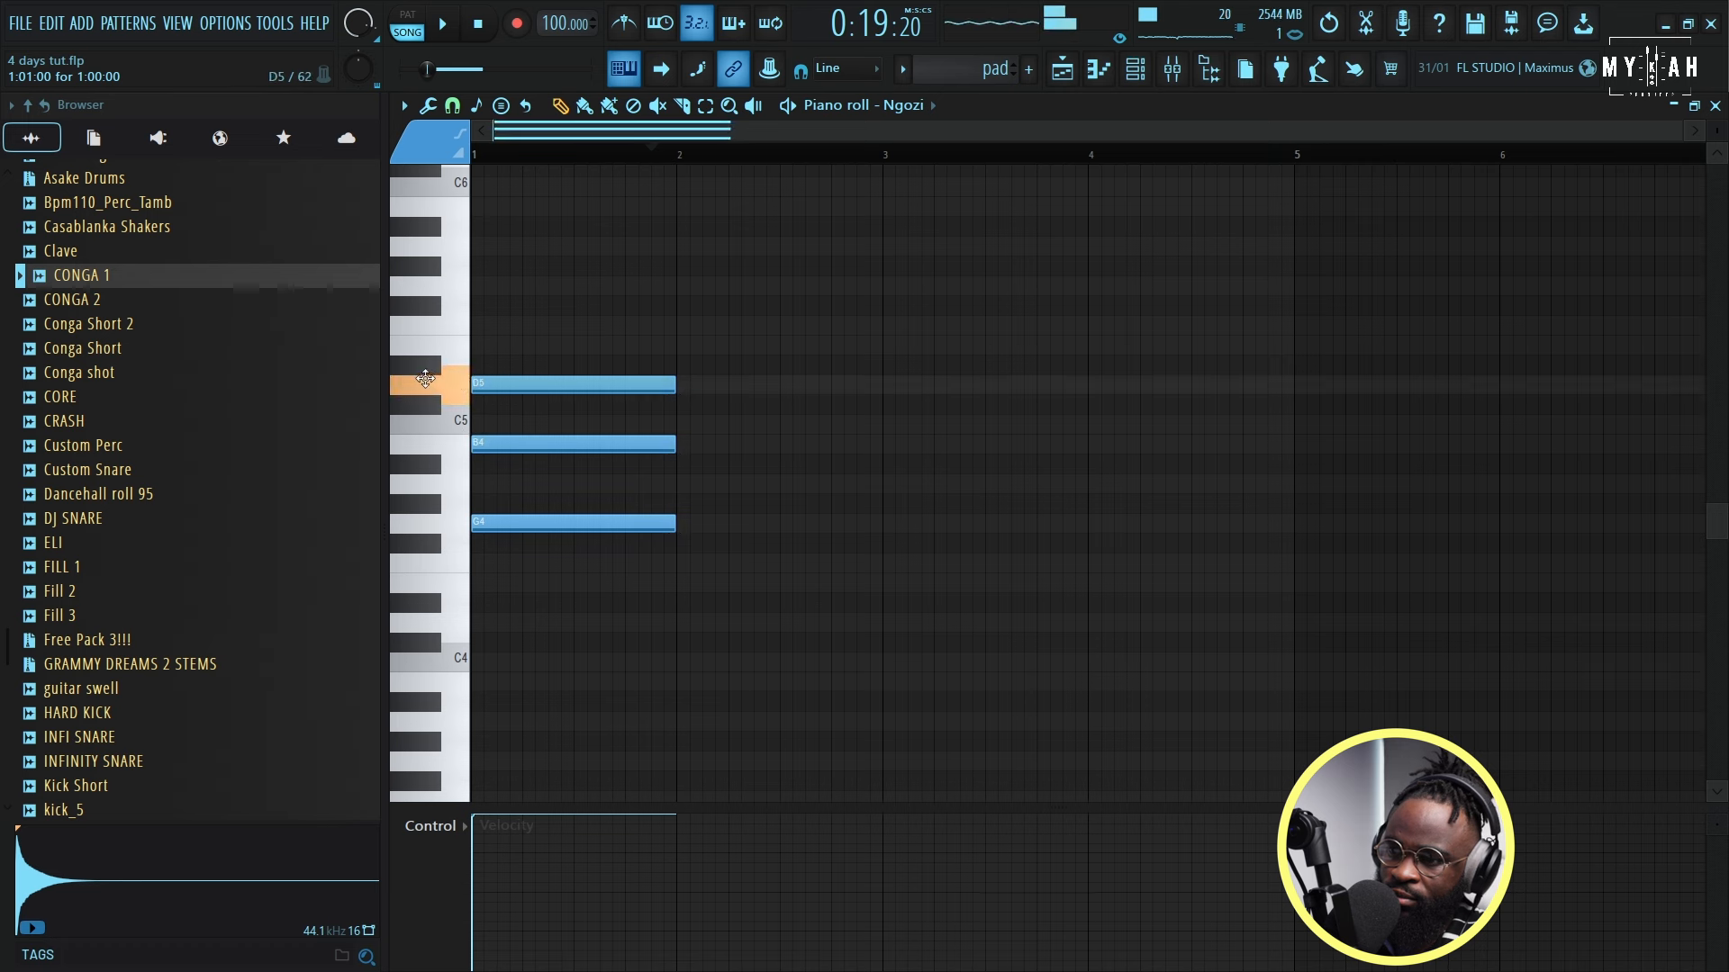
key("space")
left_click_drag(475, 820, 498, 917)
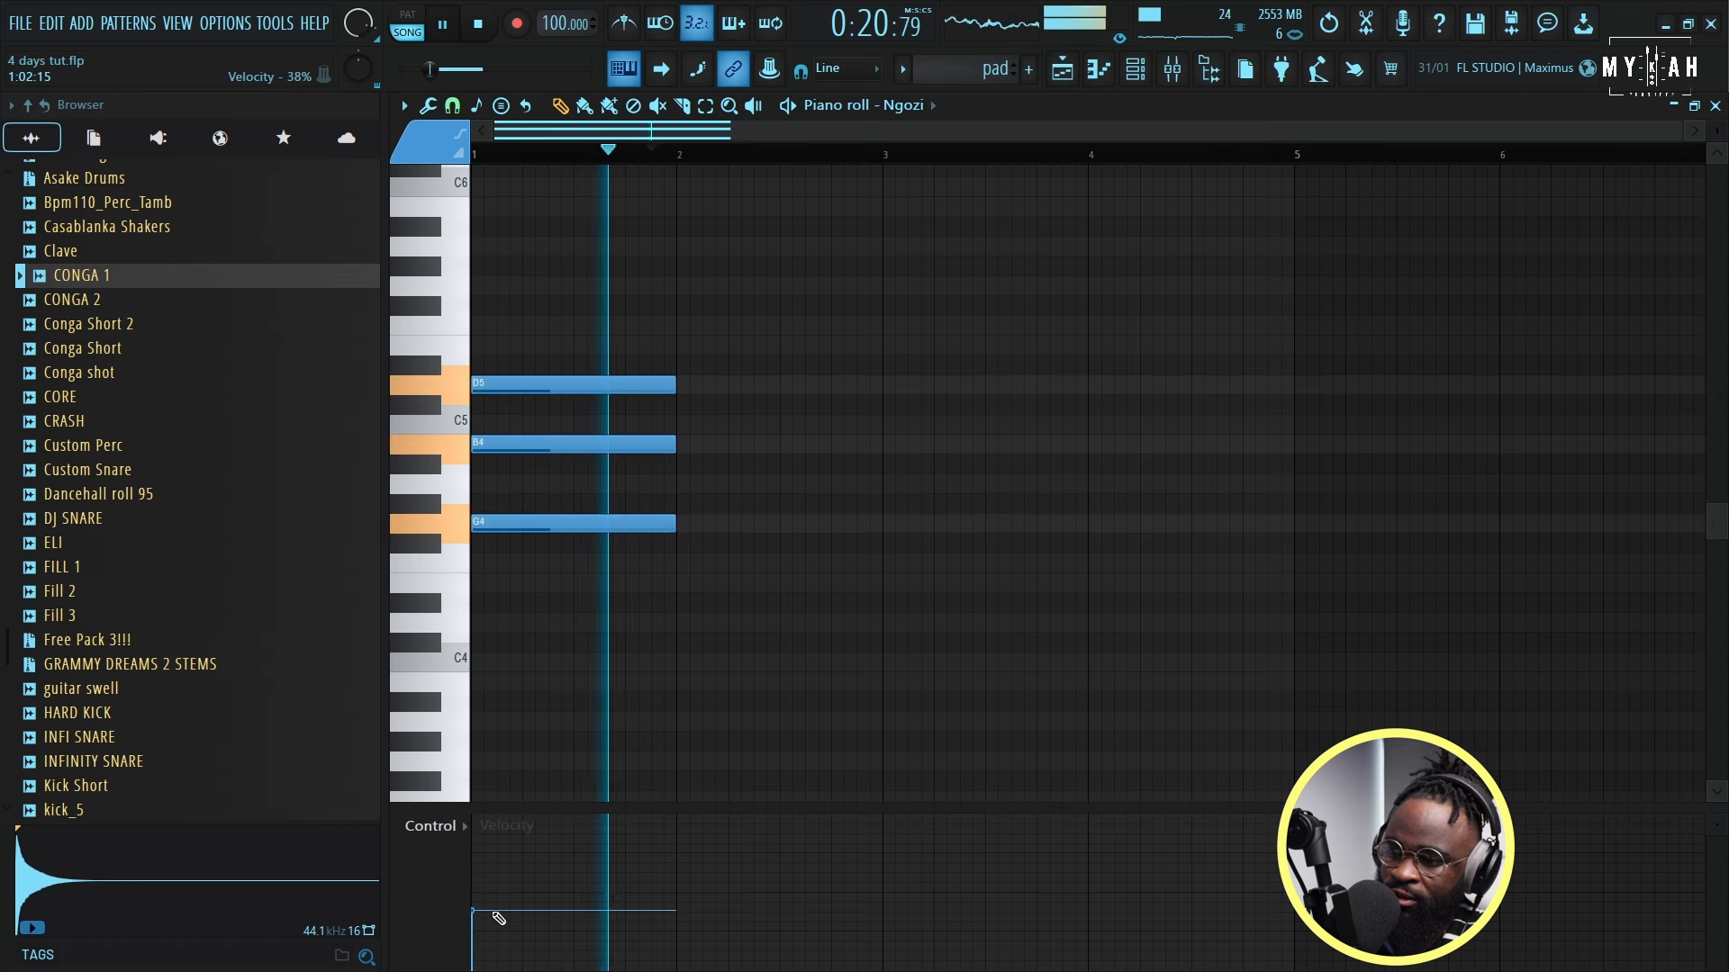
key("space")
Step: Enter a one-bar A4, C5 and E5 chord for Ngozi in bar 2 of the pad pattern
left_click_drag(676, 583, 675, 465)
key("space")
left_click(678, 423)
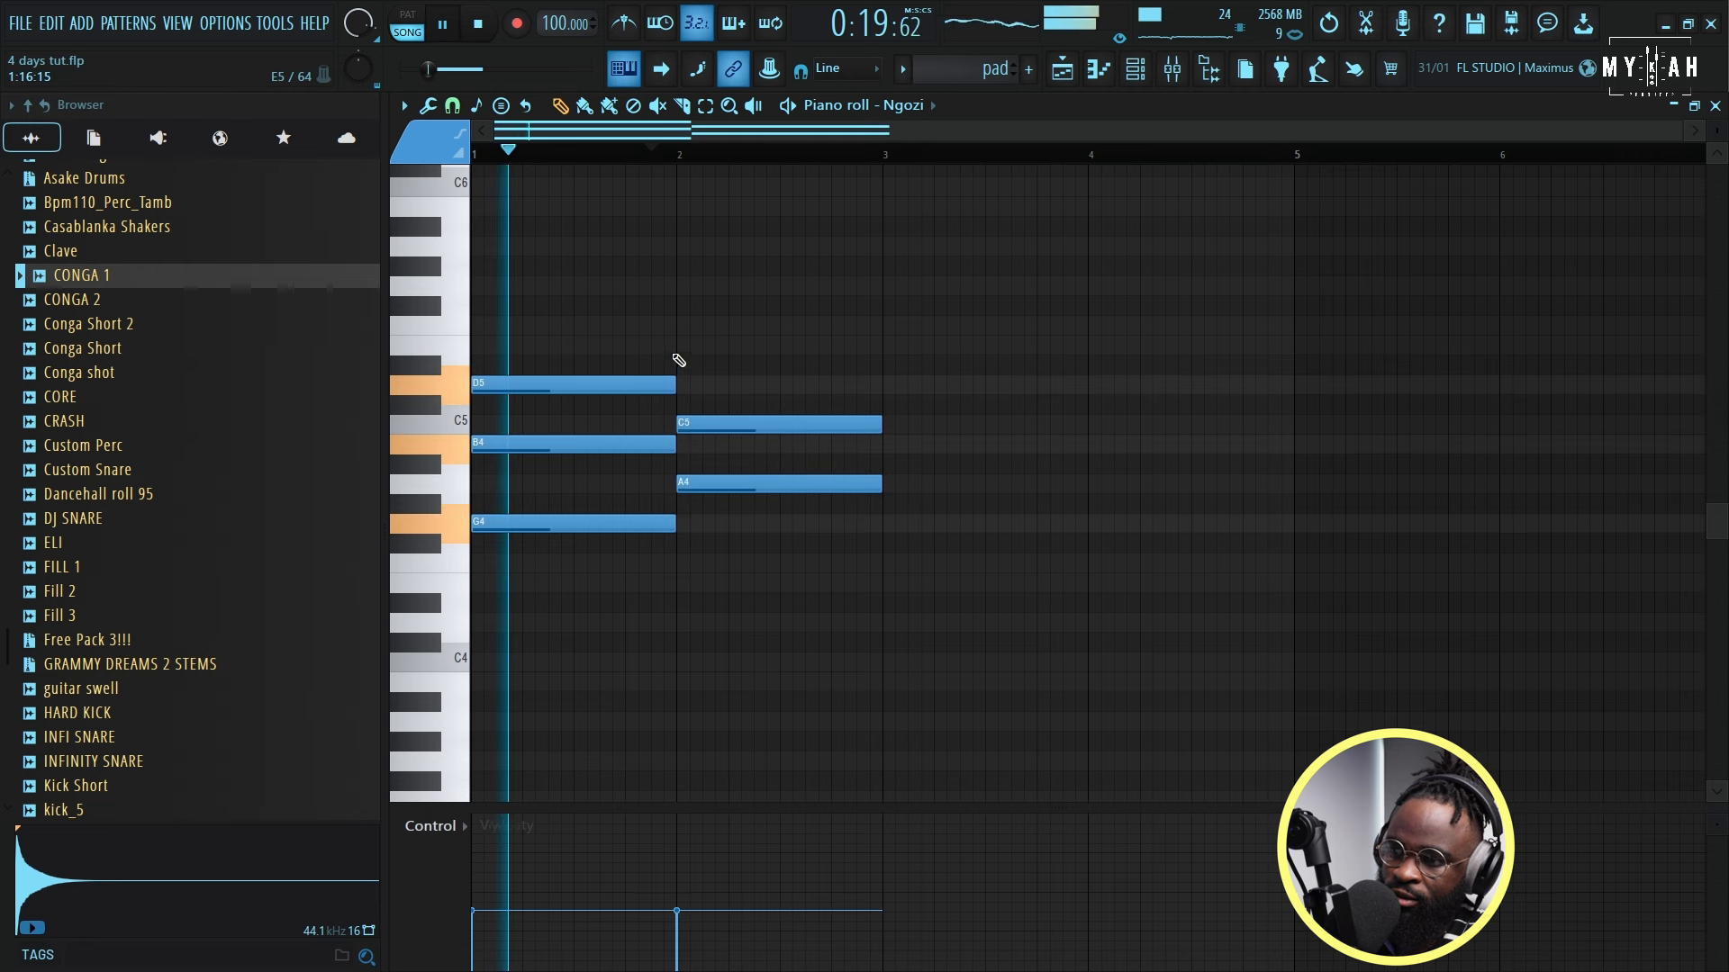
left_click(679, 348)
Step: Adjust the velocity of the bar 1 and bar 2 chords with the level scaling offset and accept it
key("alt+x")
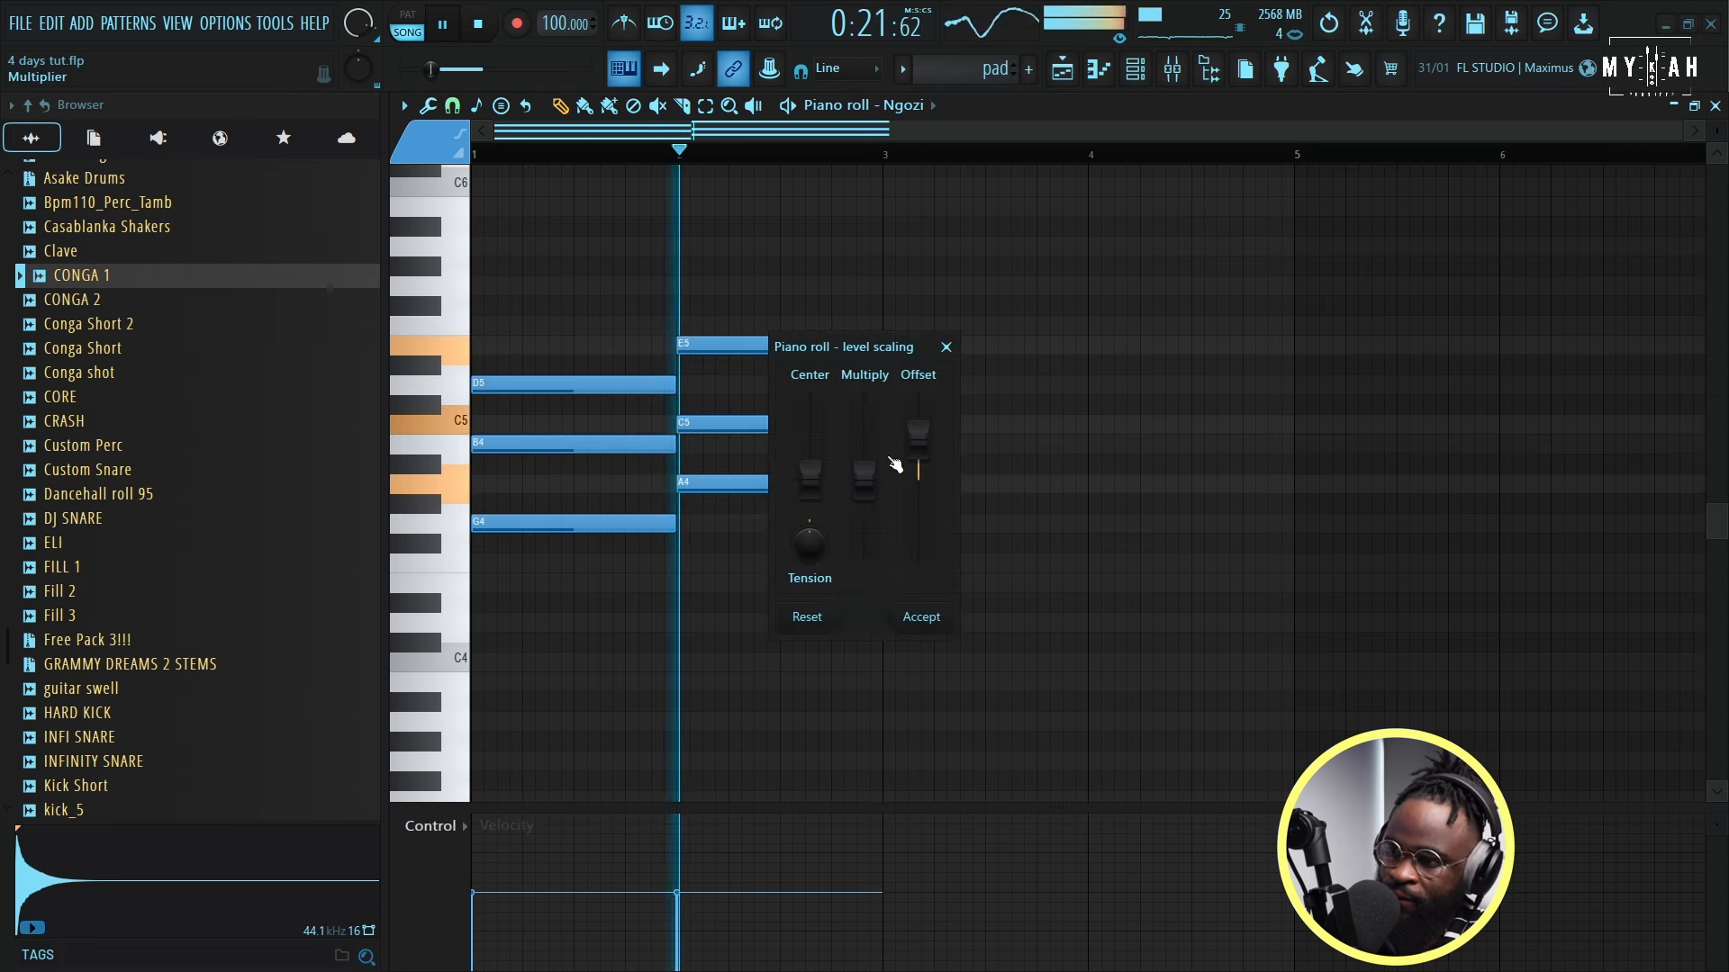
left_click_drag(919, 437, 918, 453)
left_click(934, 623)
Step: Enter a one-bar F4, A4 and C5 chord for Ngozi in bar 3 of the pad pattern
key("space")
left_click_drag(888, 577, 880, 480)
key("space")
left_click(903, 425)
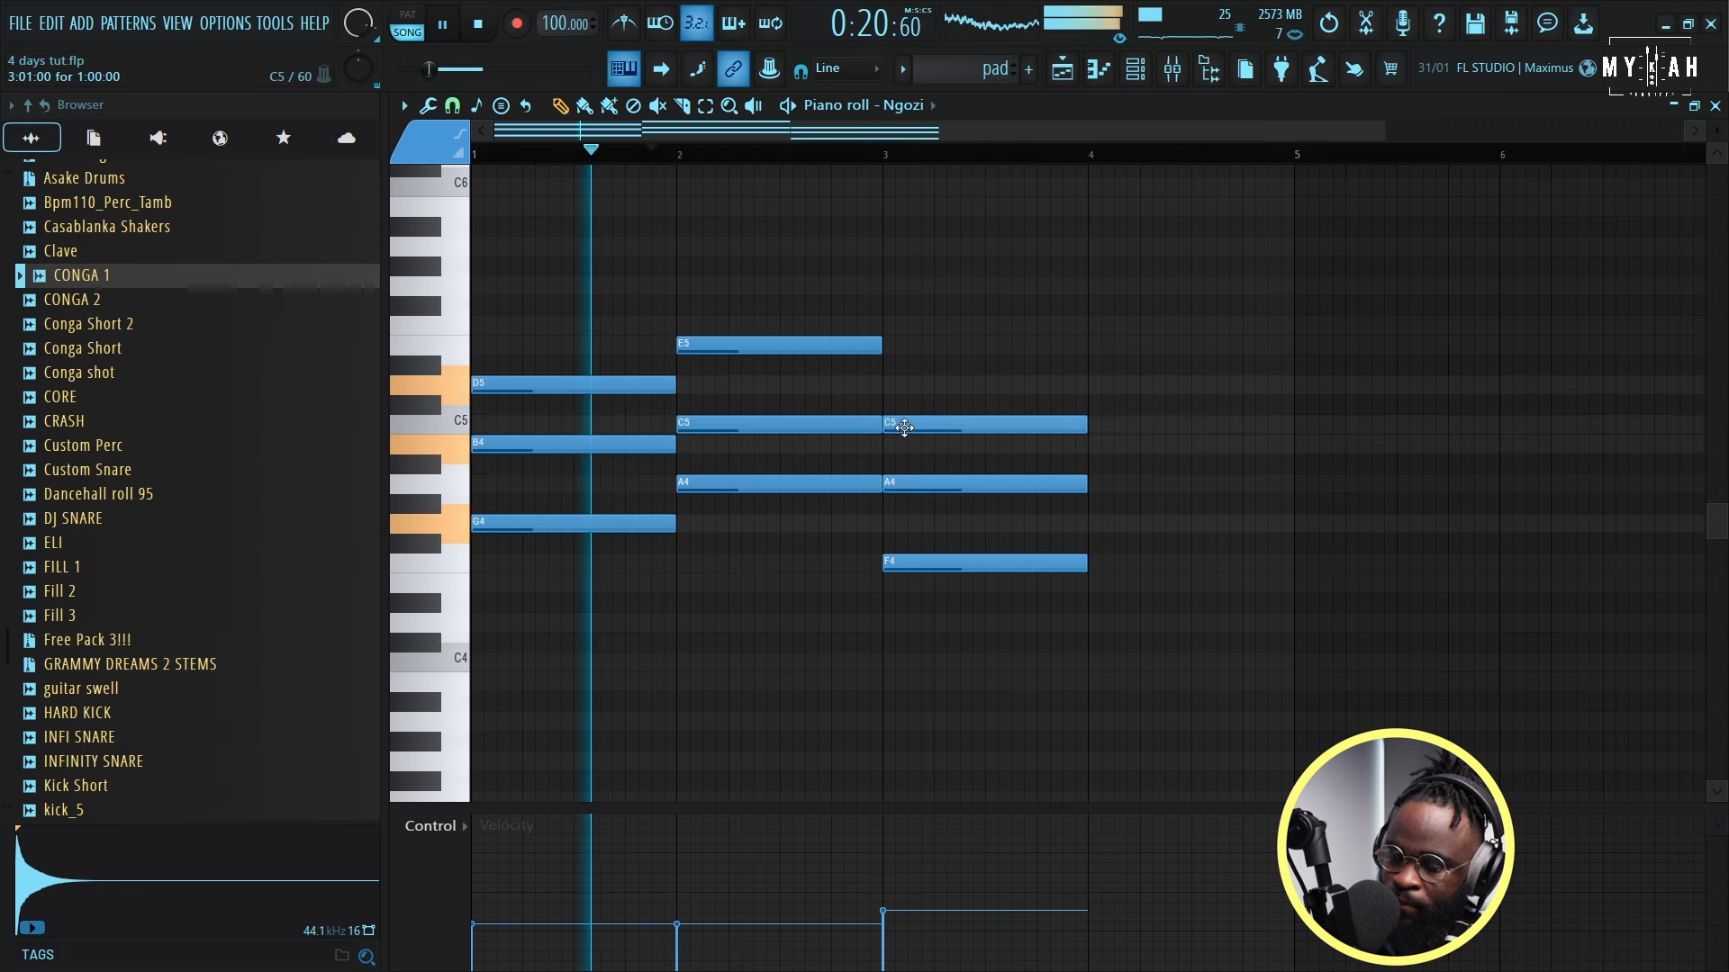
Step: Lower the velocity of the bar 3 chord to 30% with level scaling and accept it
key("alt+x")
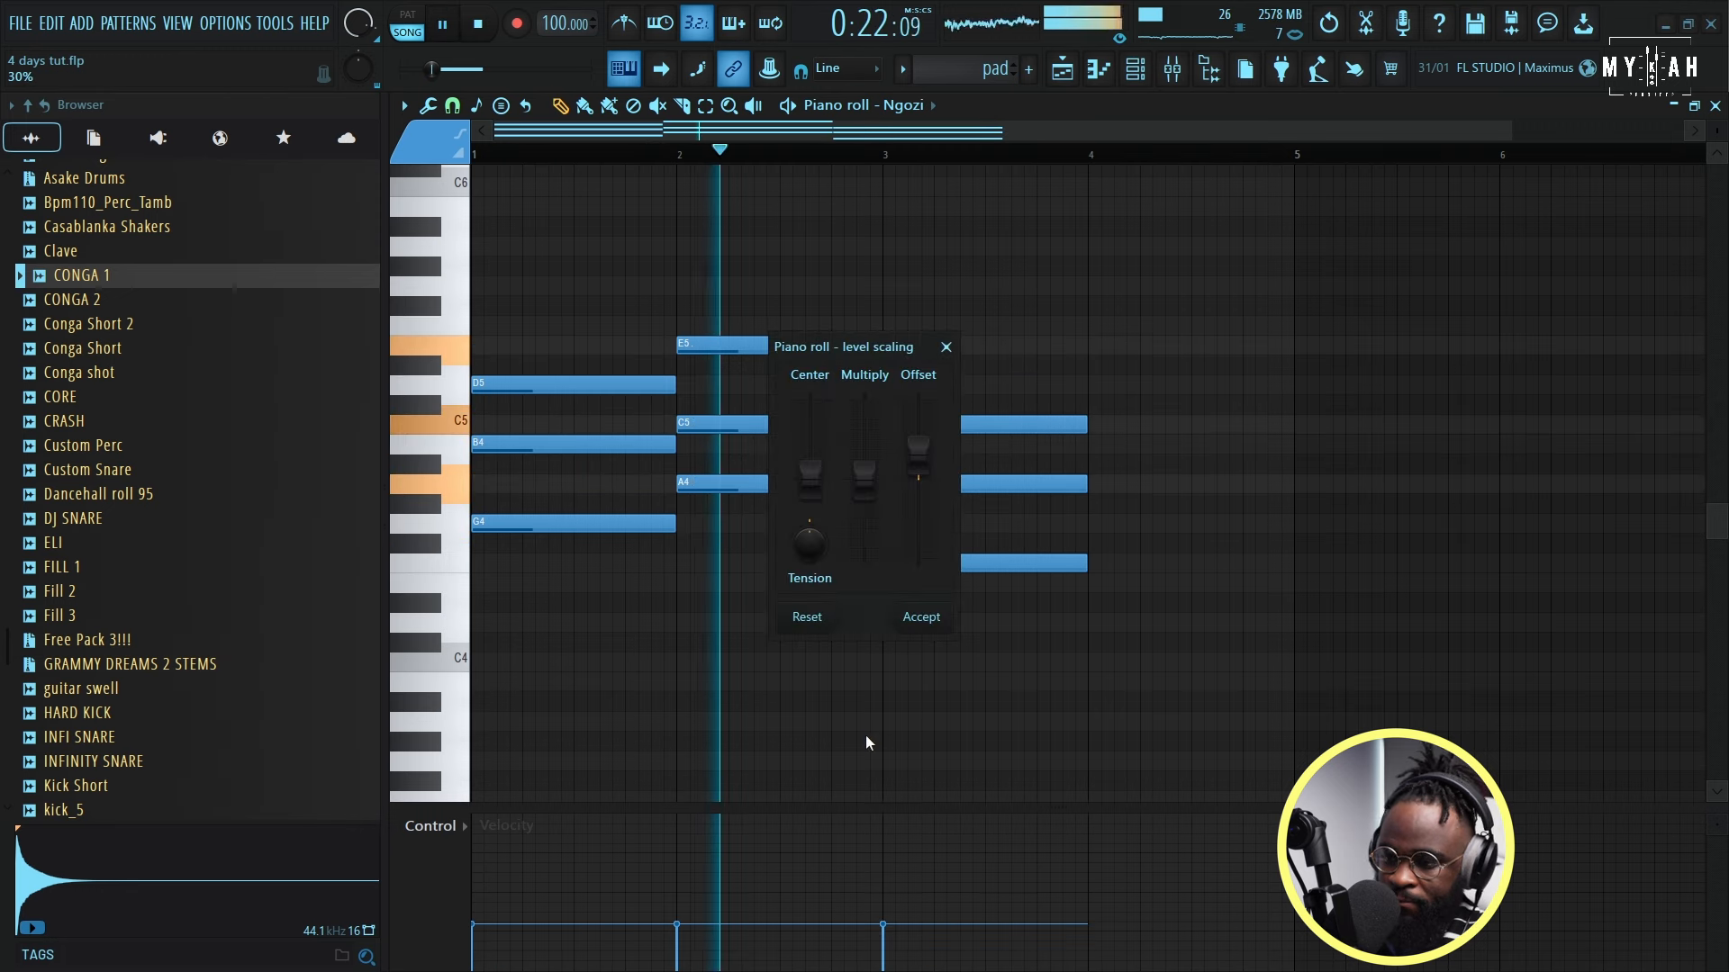
left_click(922, 628)
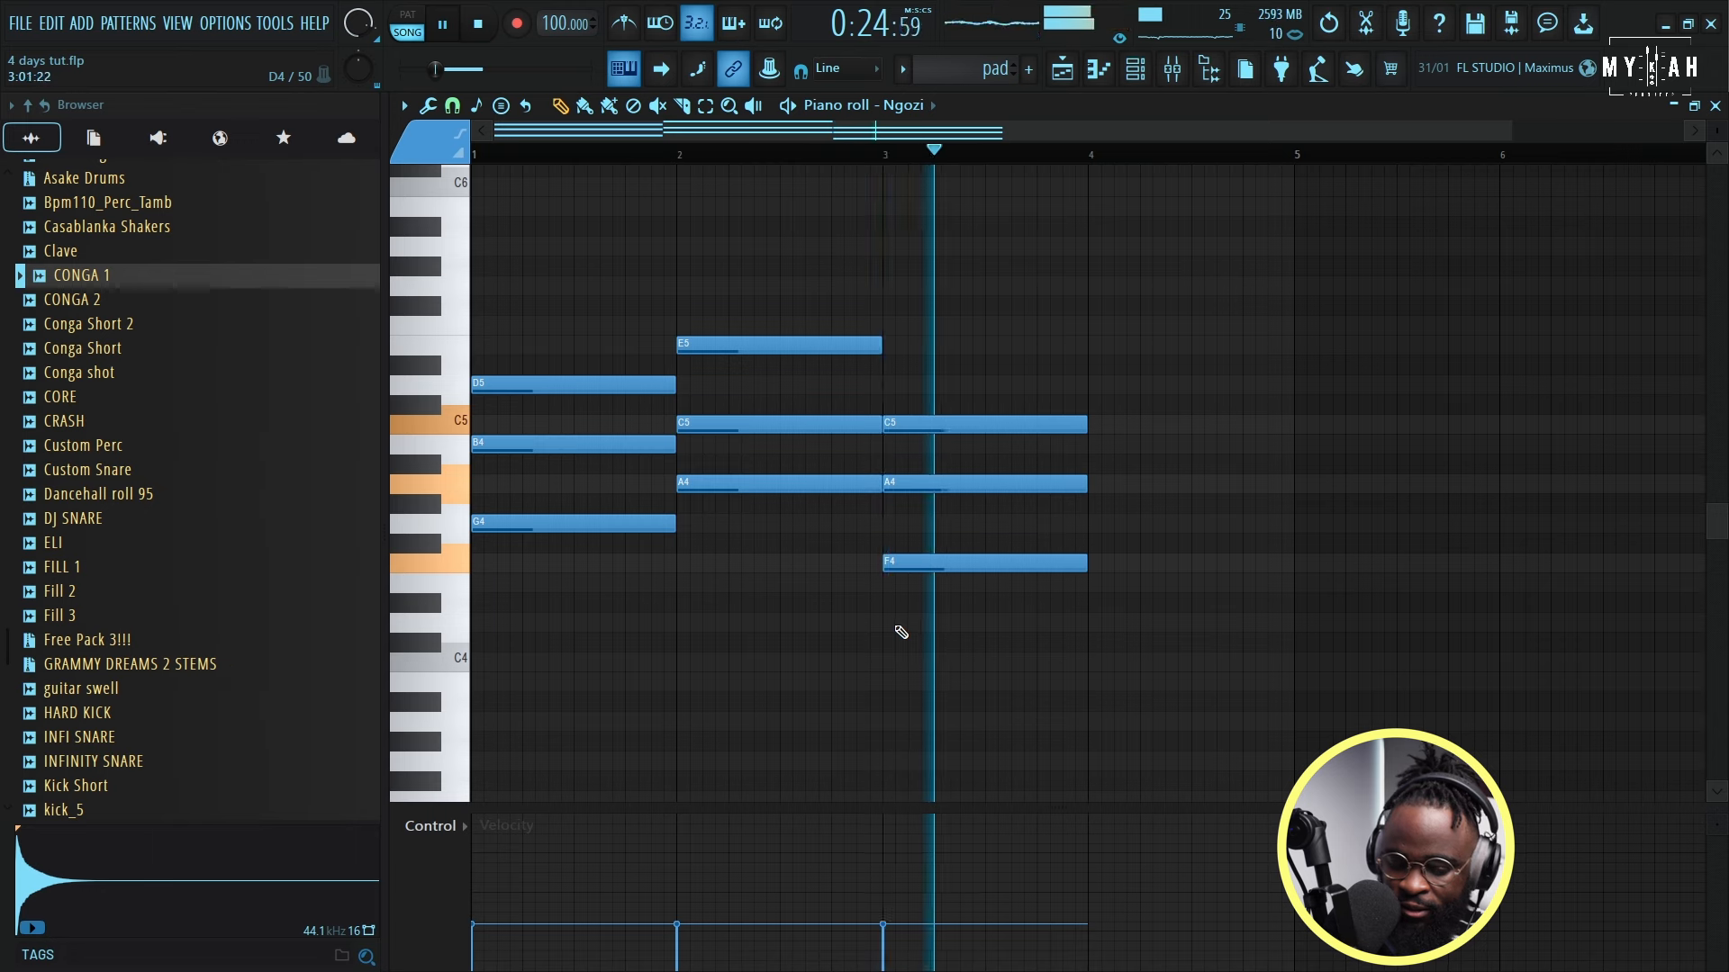
Step: Try the pad chords transposed down one octave
key("ctrl+Down")
scroll(945, 552, "down", 4)
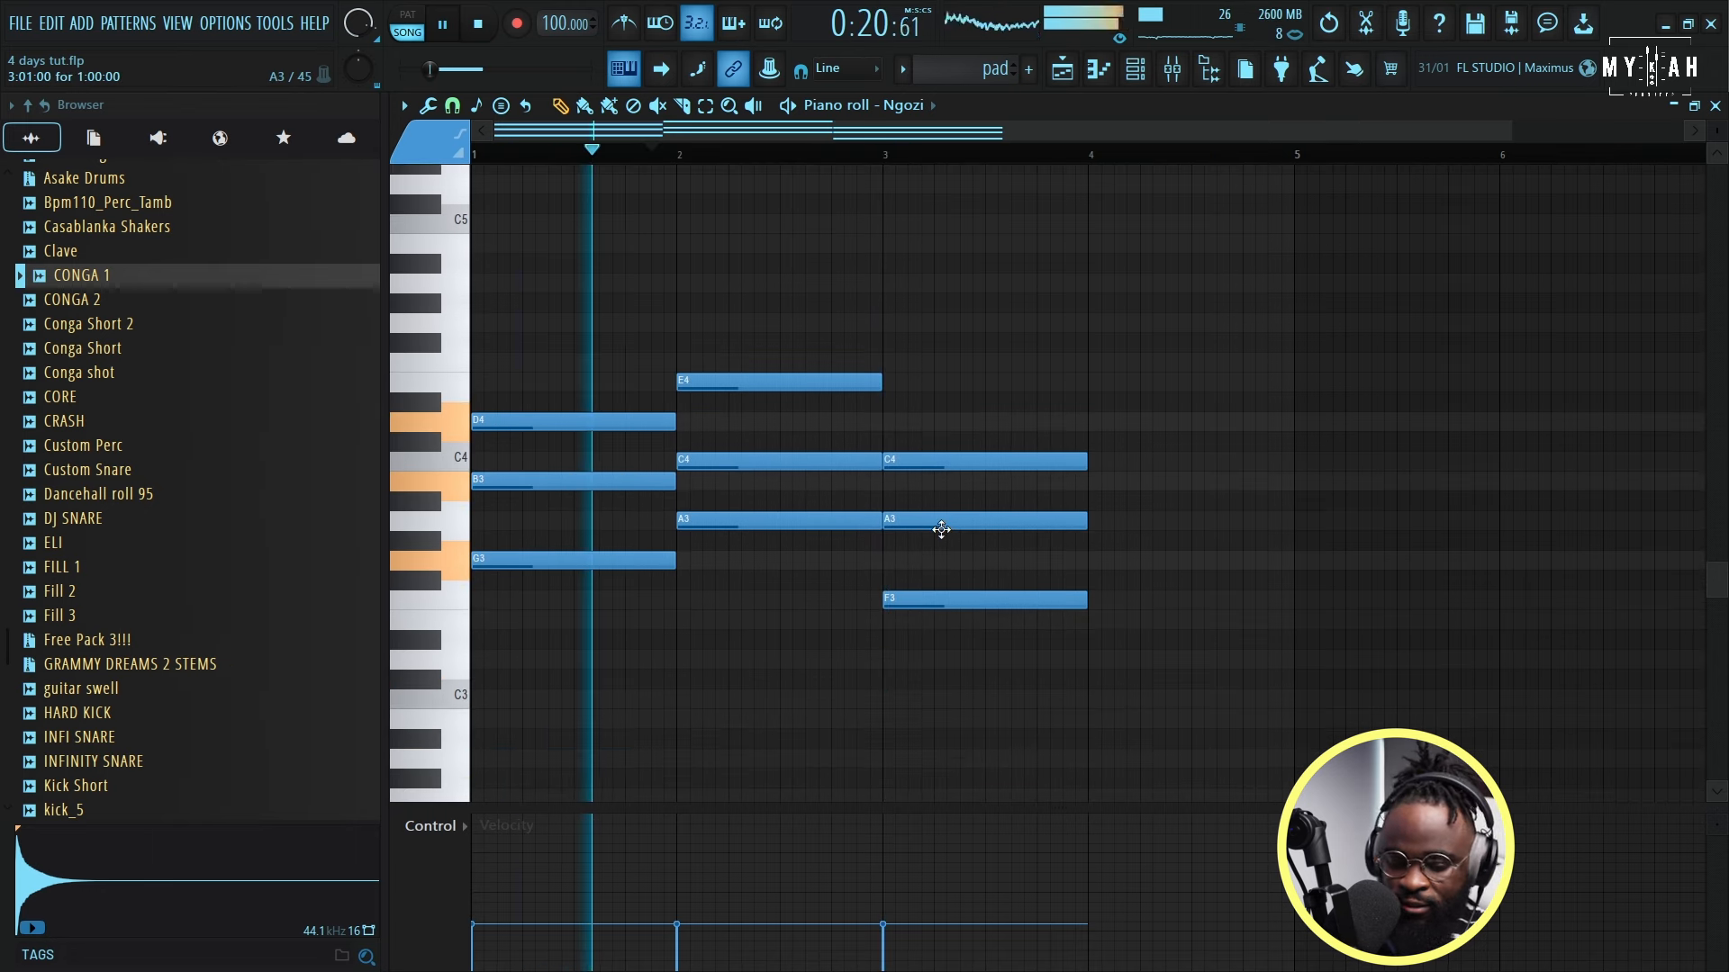
scroll(941, 529, "down", 4)
key("F5")
left_click_drag(776, 420, 1150, 411)
right_click(1206, 406)
right_click(843, 417)
right_click(916, 417)
right_click(1014, 419)
right_click(1092, 425)
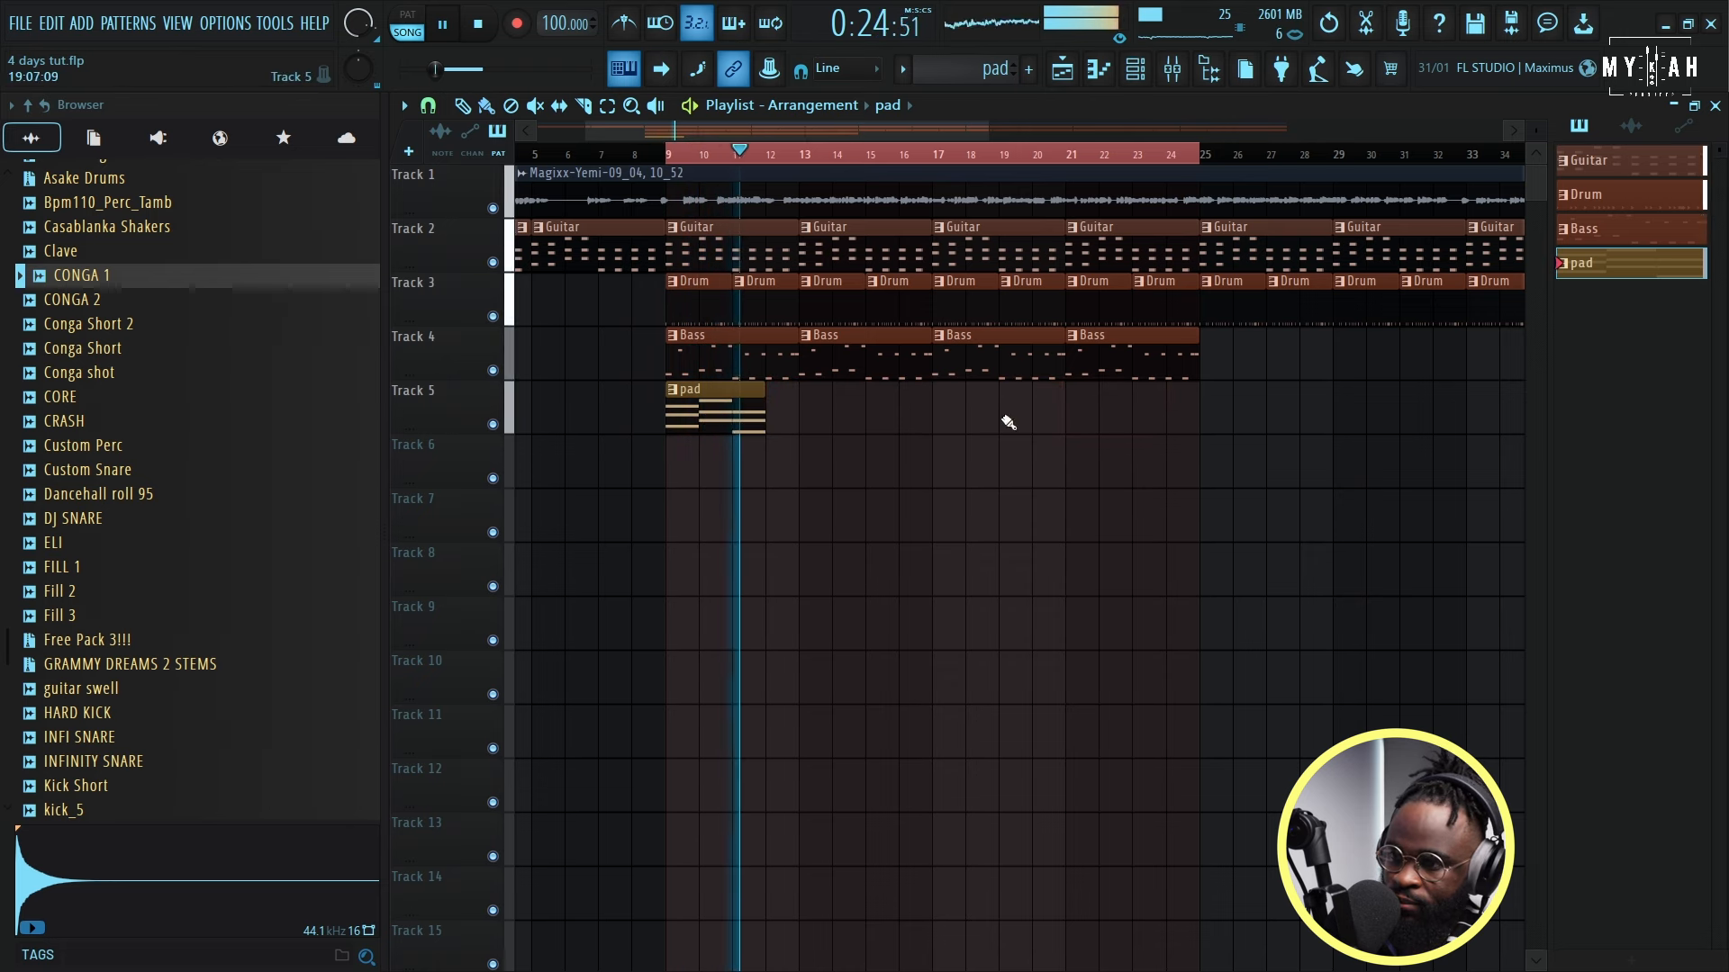
Step: Open the pad pattern and duplicate its bar 3 F4, A4 and C5 chord into bar 4
double_click(740, 409)
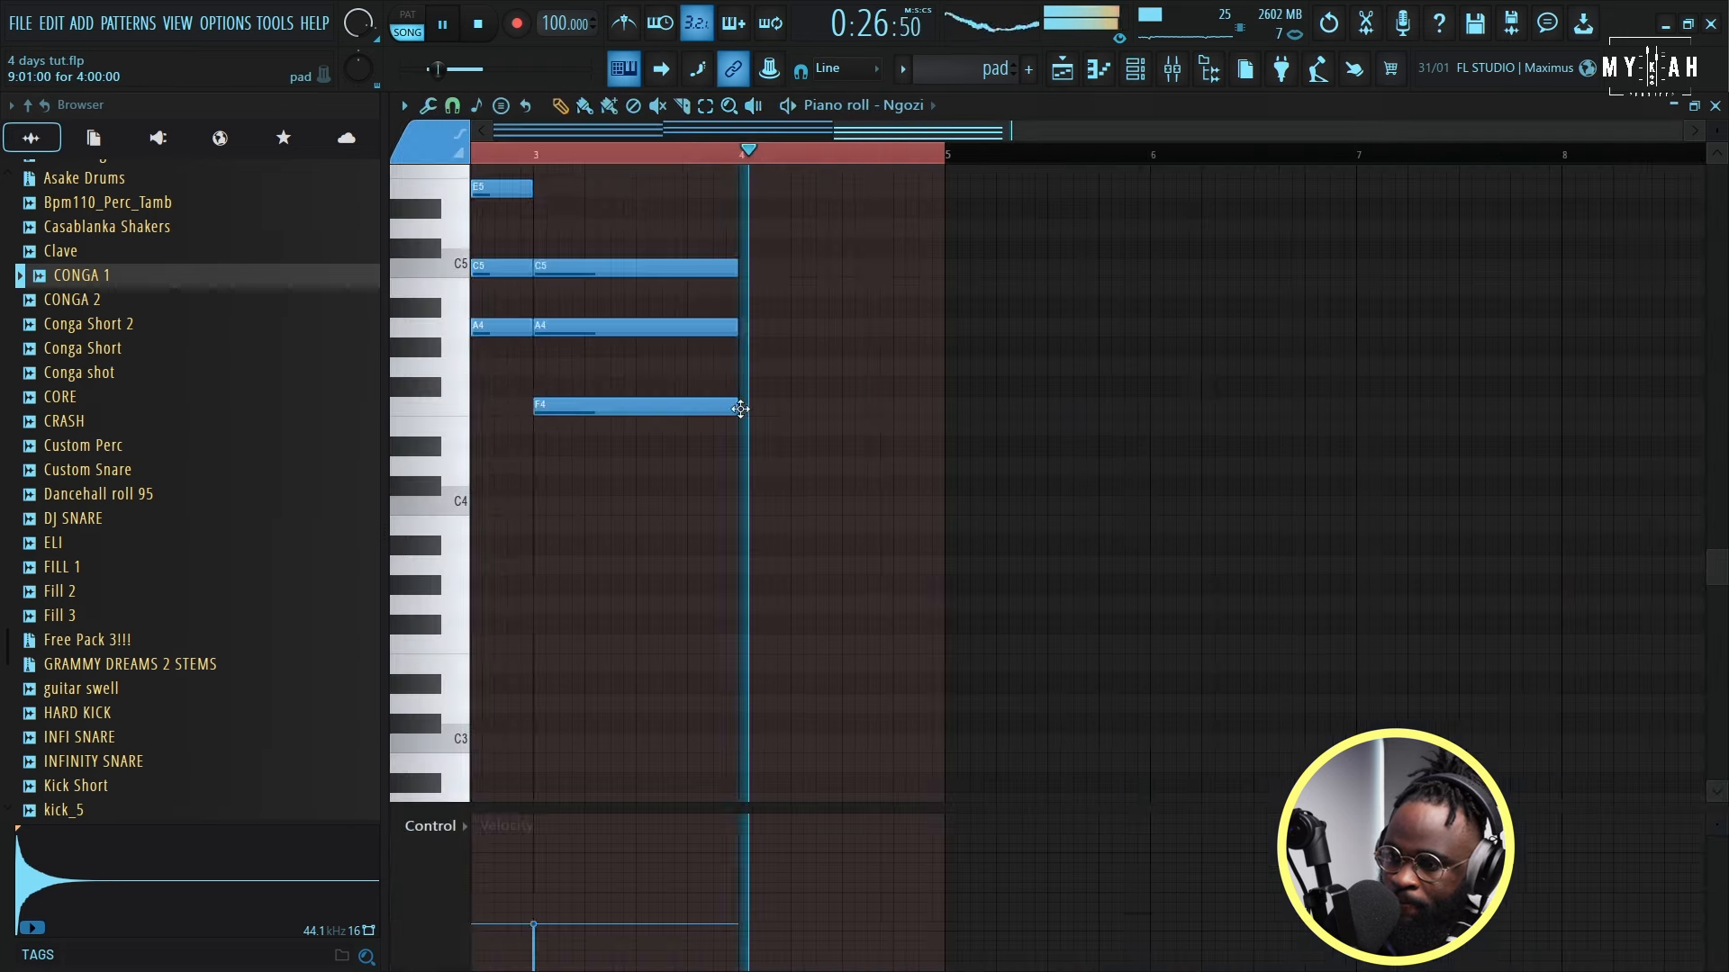
left_click_drag(841, 132, 740, 172)
key("space")
scroll(688, 394, "up", 2)
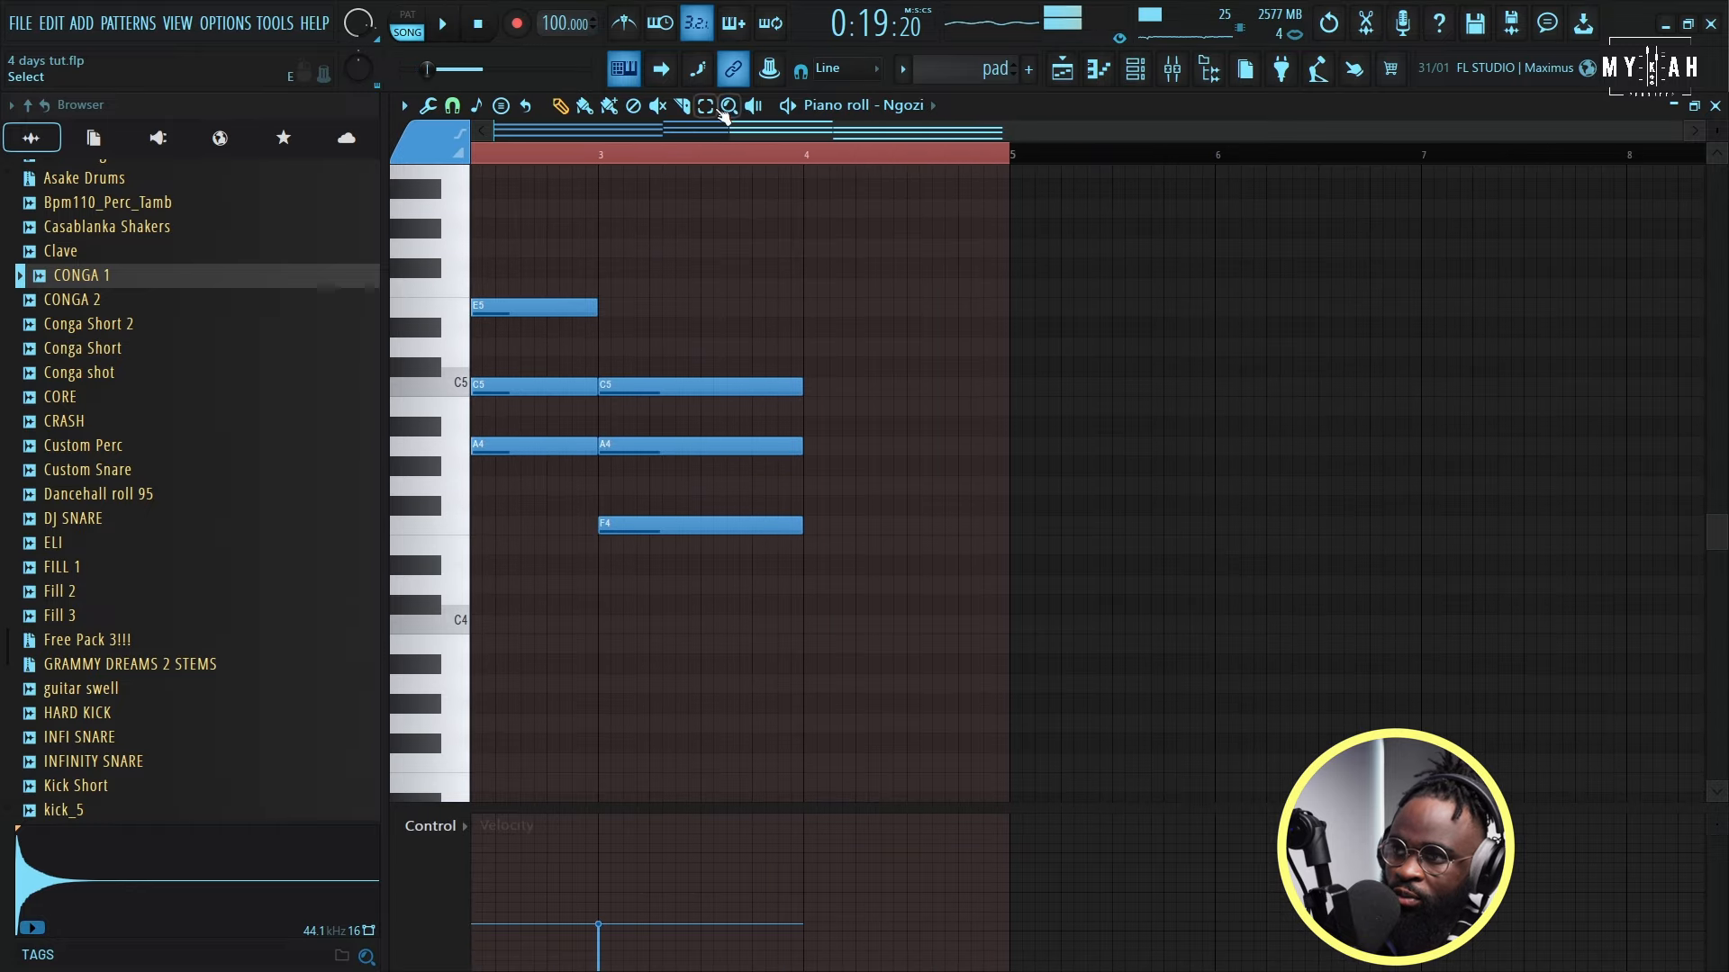
left_click_drag(664, 242, 739, 616)
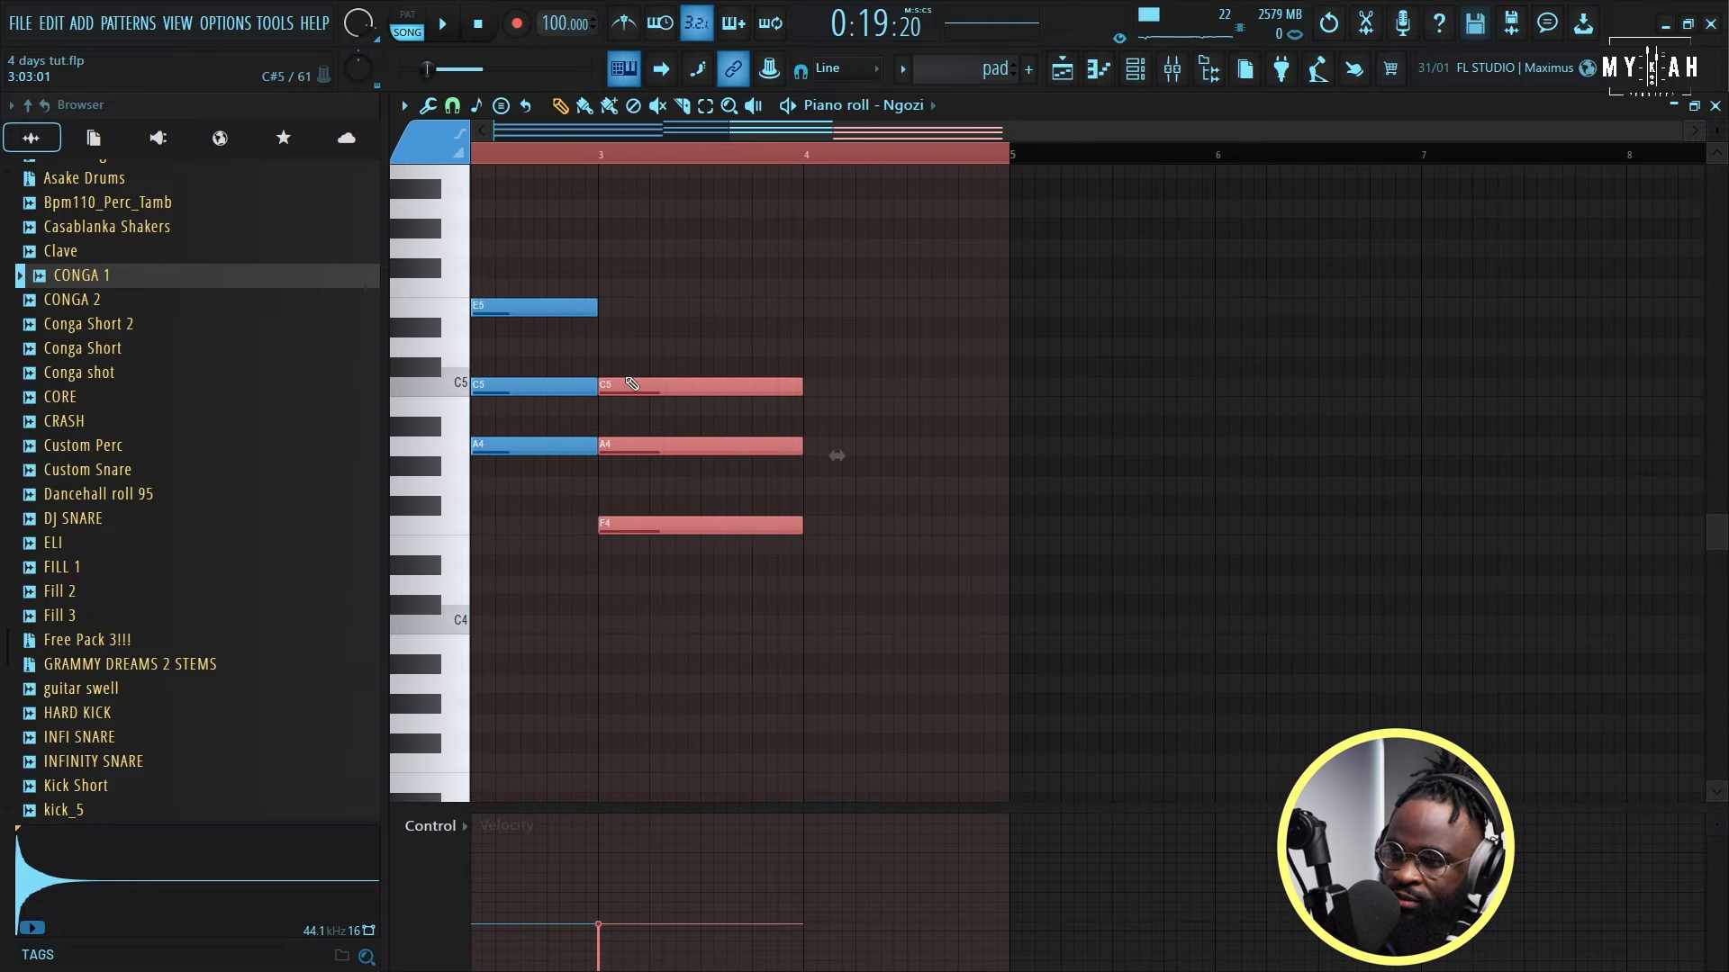
left_click_drag(631, 385, 785, 393, "shift")
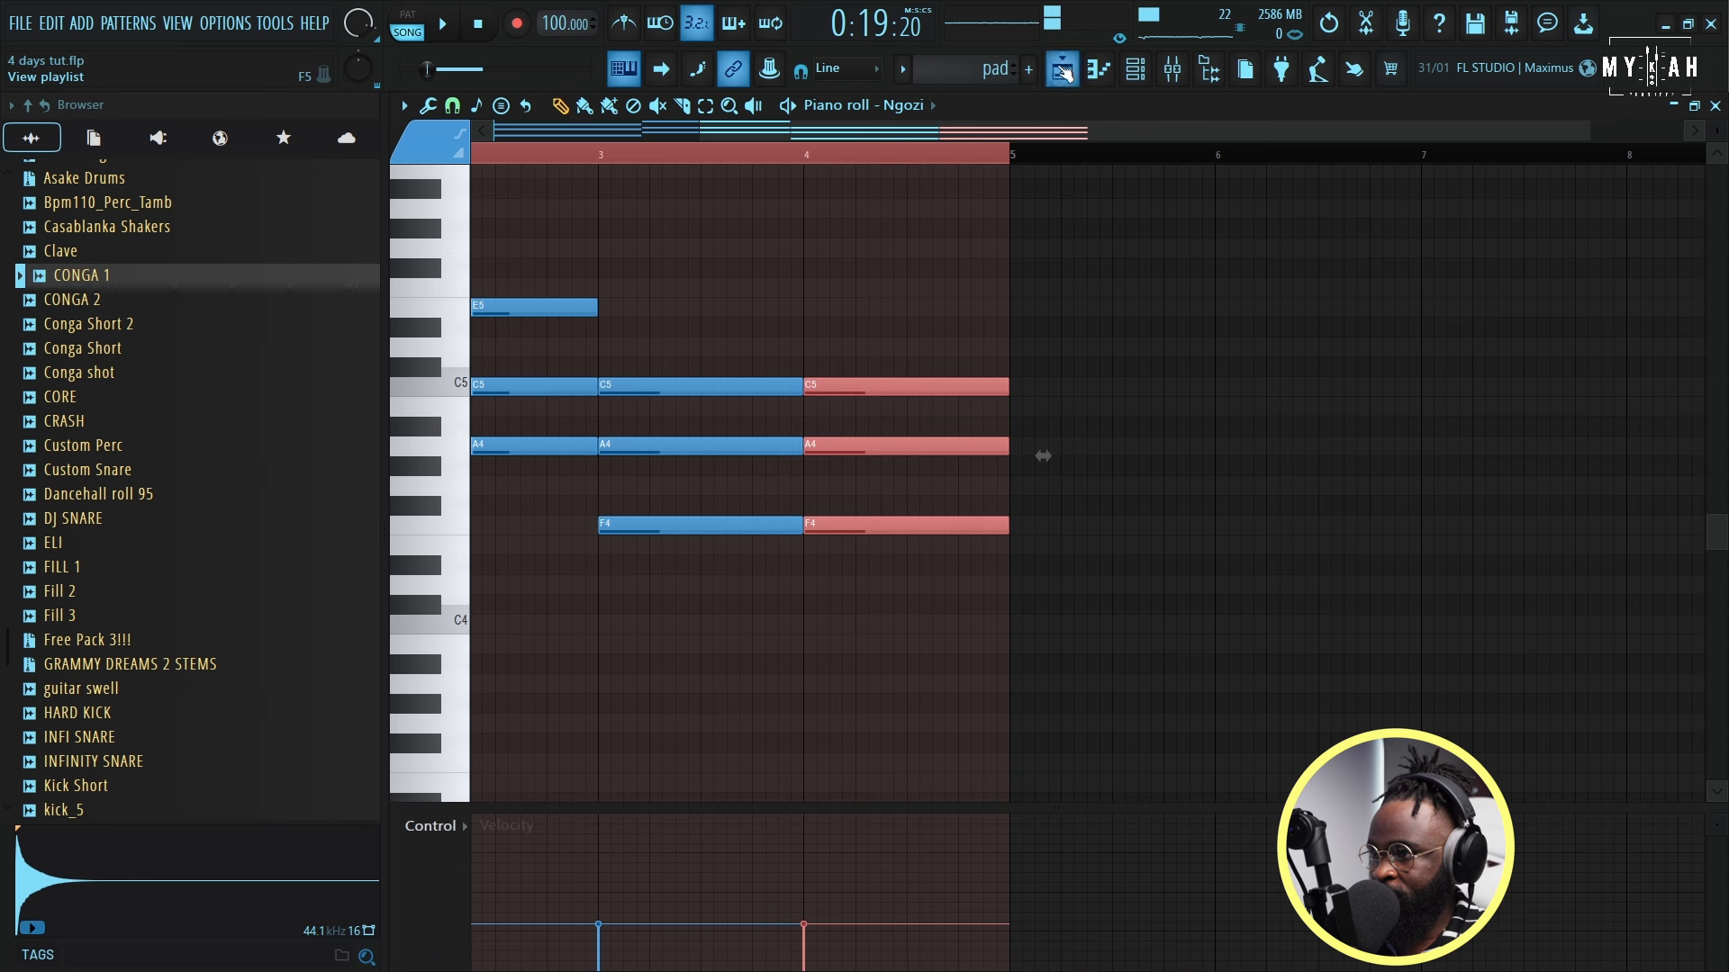
Step: Repeat the pad clip on Track 5 at bars 13, 17 and 21, and audition it with only the bass and drum tracks unmuted alongside
left_click(1062, 72)
right_click(492, 432)
left_click(442, 435)
right_click(493, 426)
left_click(818, 427)
left_click(952, 418)
left_click(1085, 420)
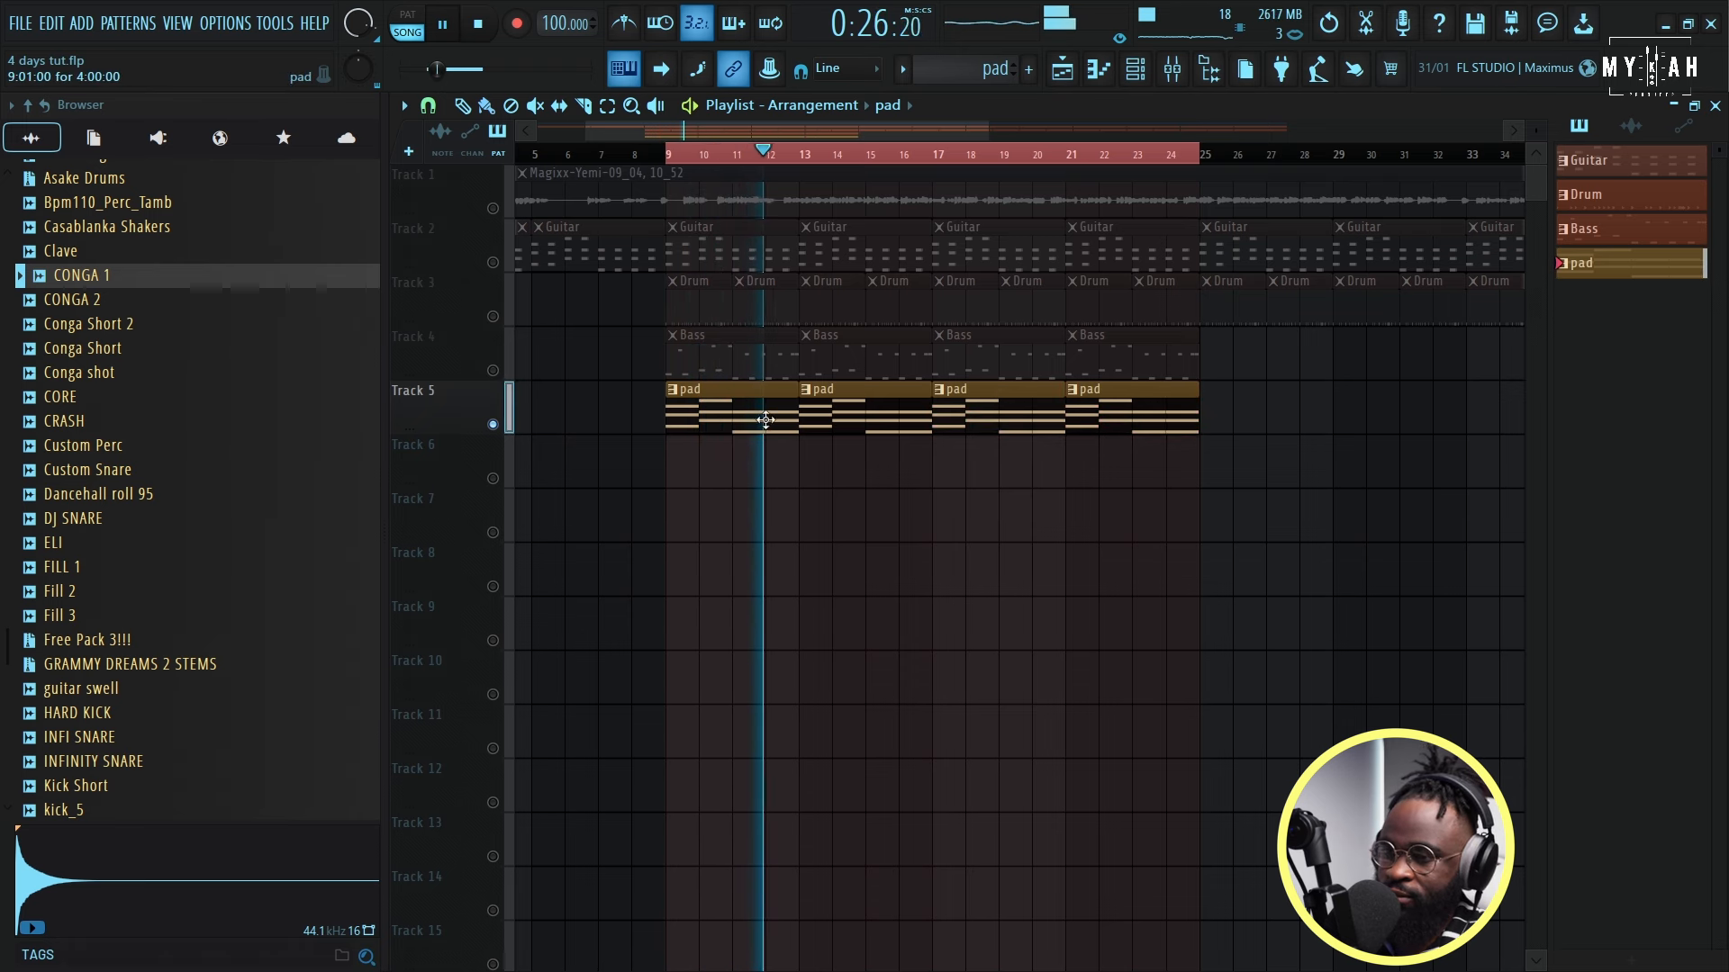
left_click(492, 371)
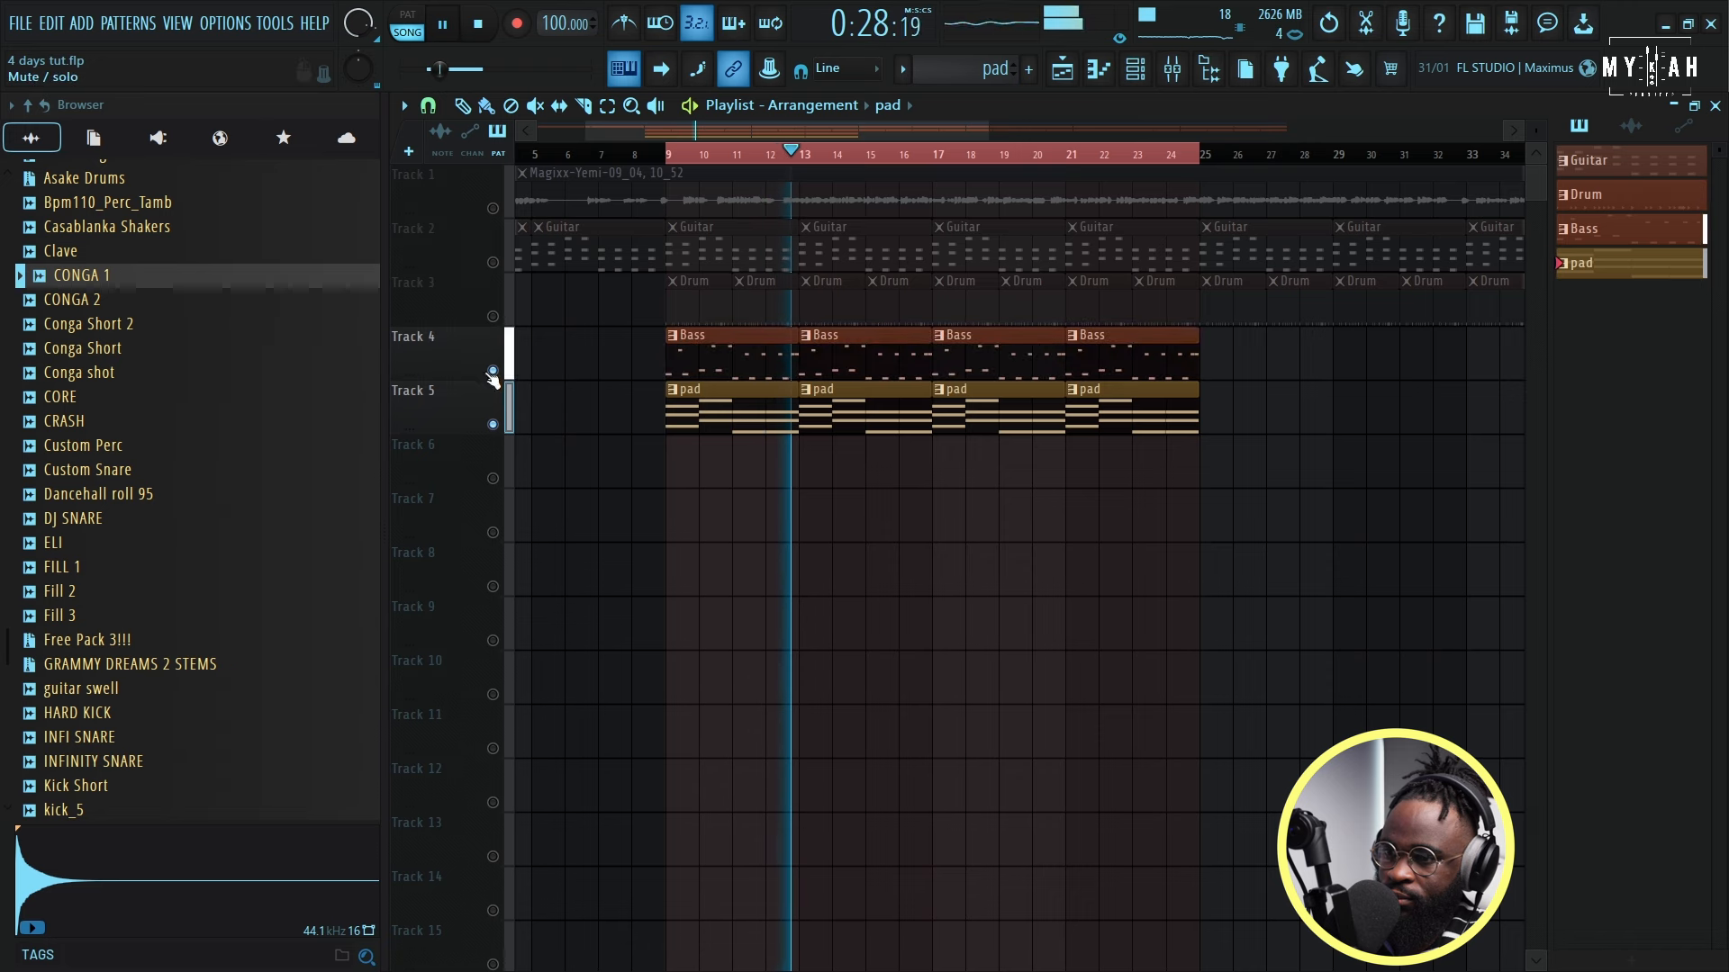
left_click(493, 316)
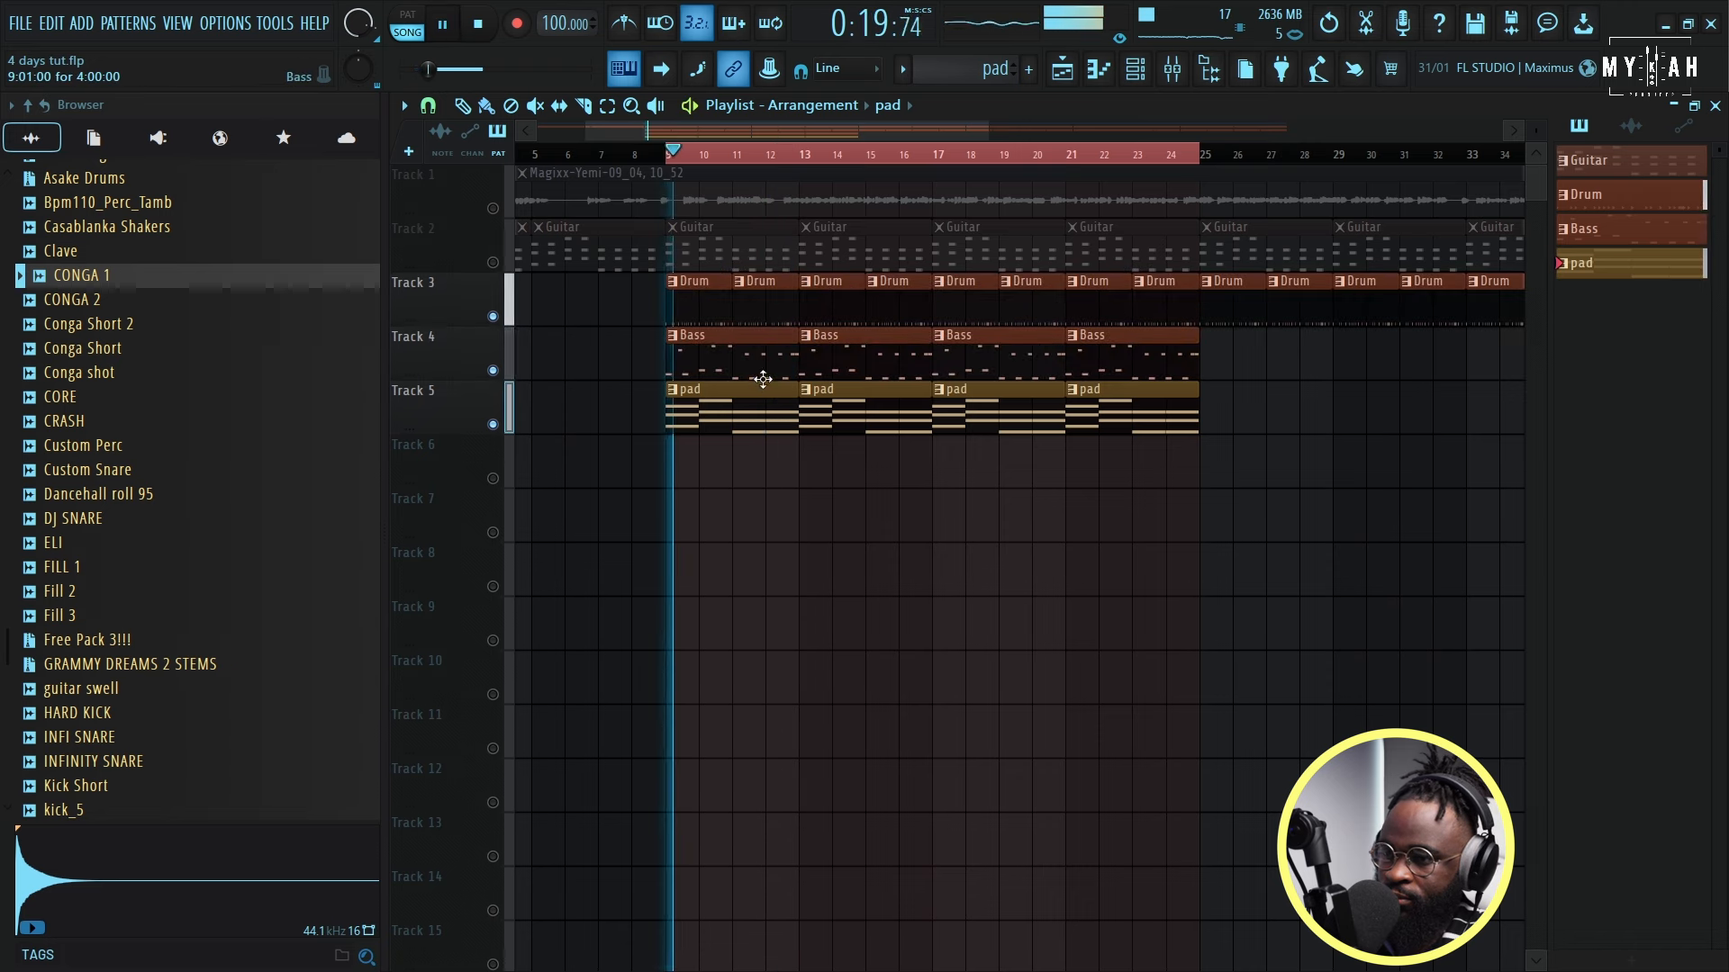
Step: Add a _1Snare hit on the first step of the Drum pattern
double_click(678, 307)
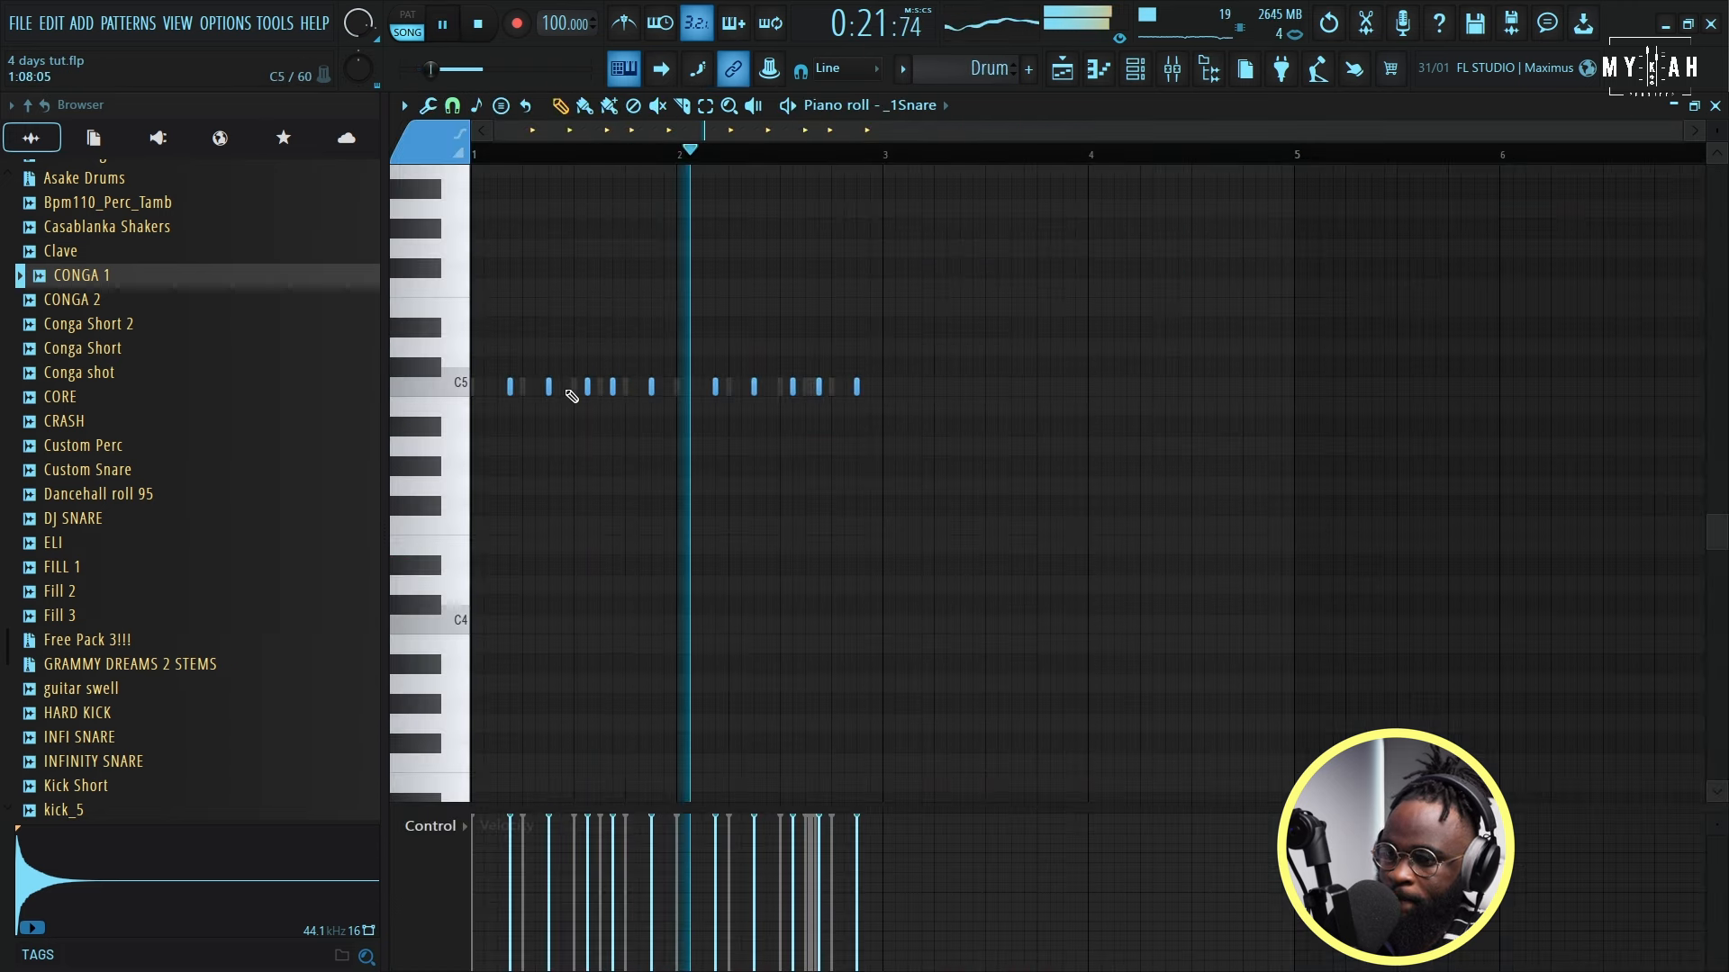
key("F6")
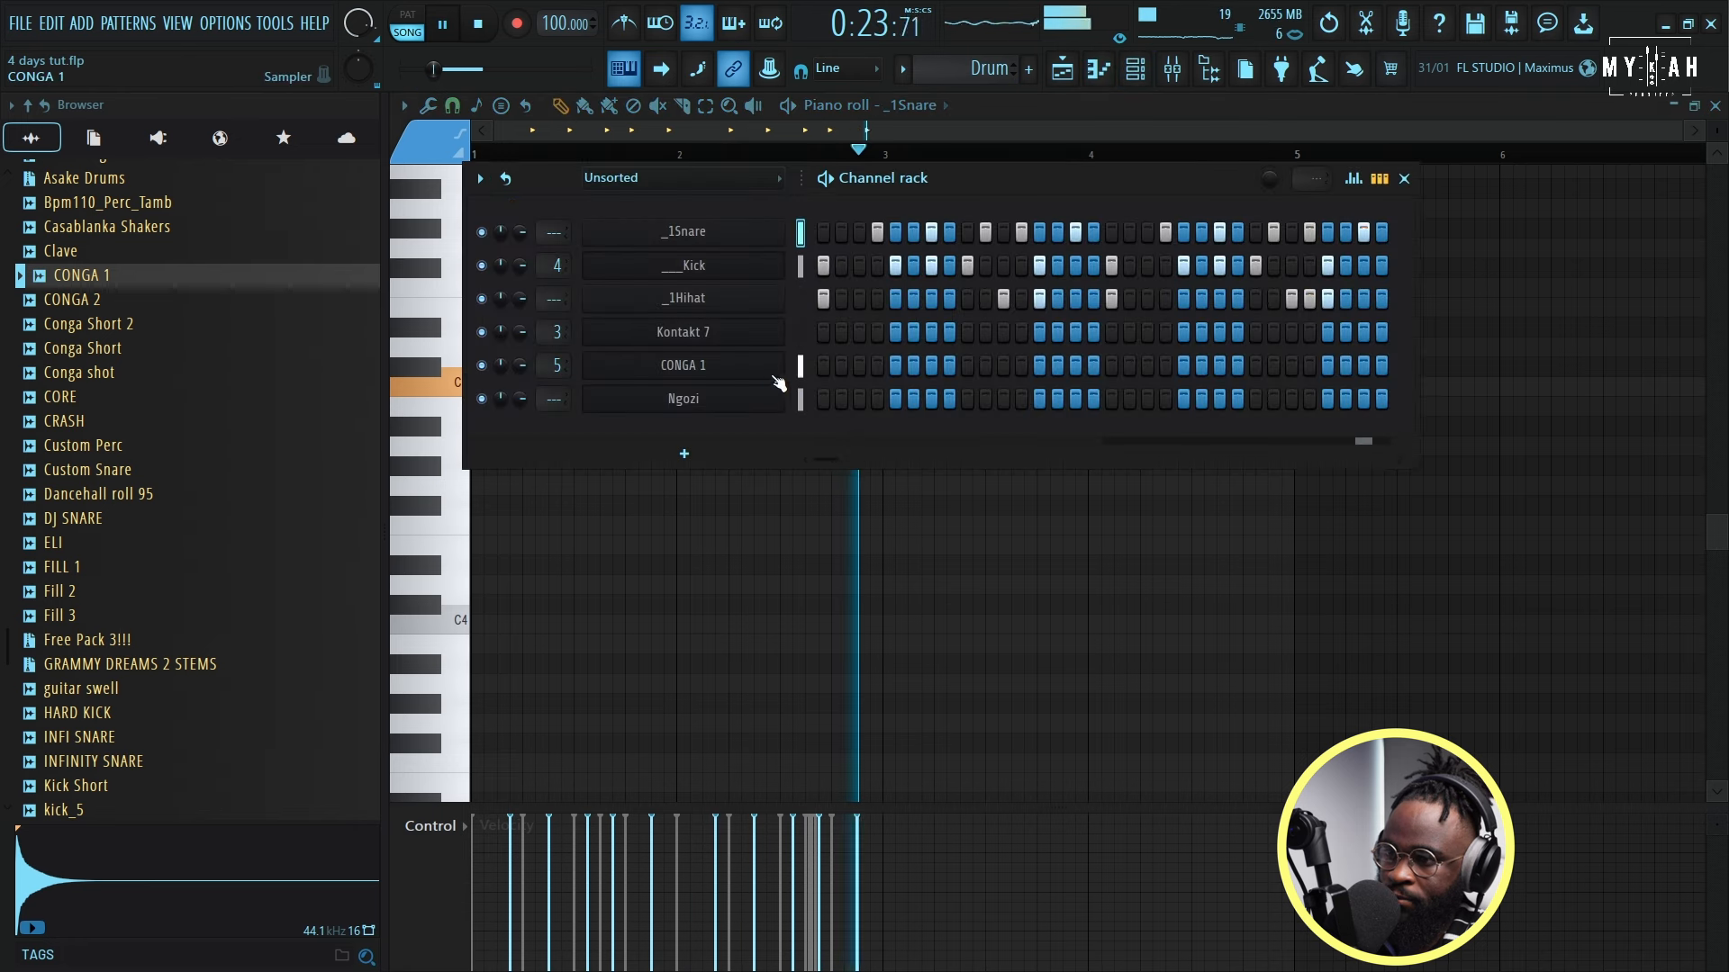
left_click(823, 232)
key("space")
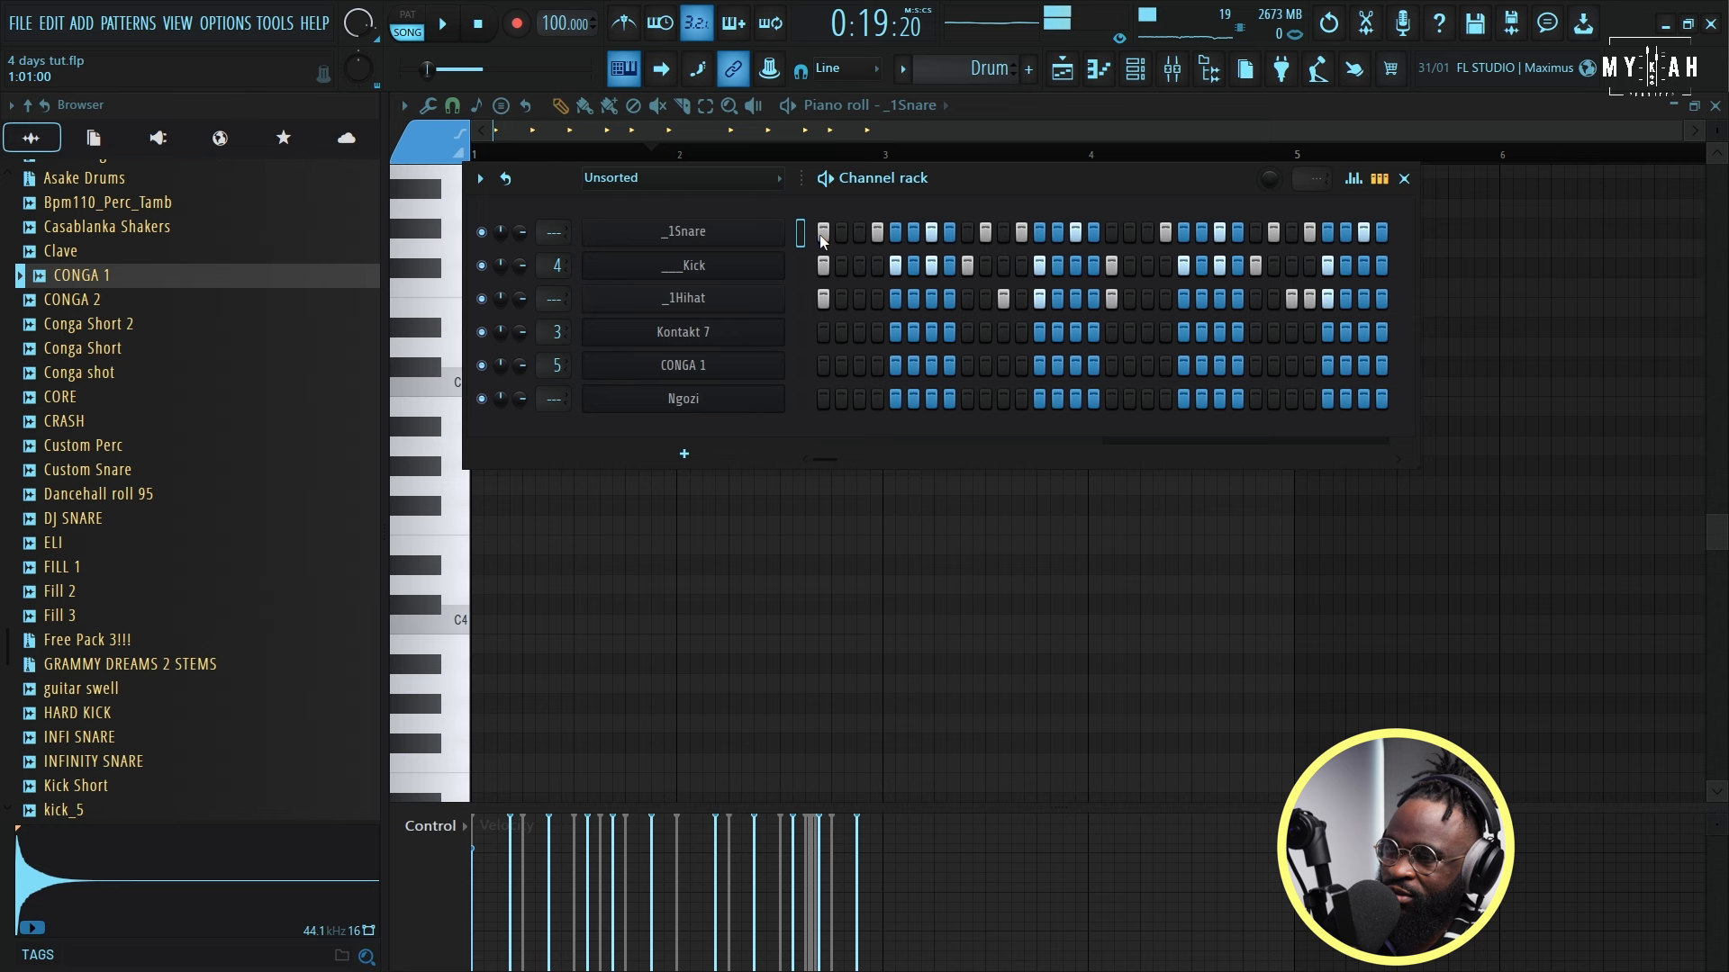
Step: Open the _1Snare sampler settings and normalize the sample
left_click(754, 236)
key("space")
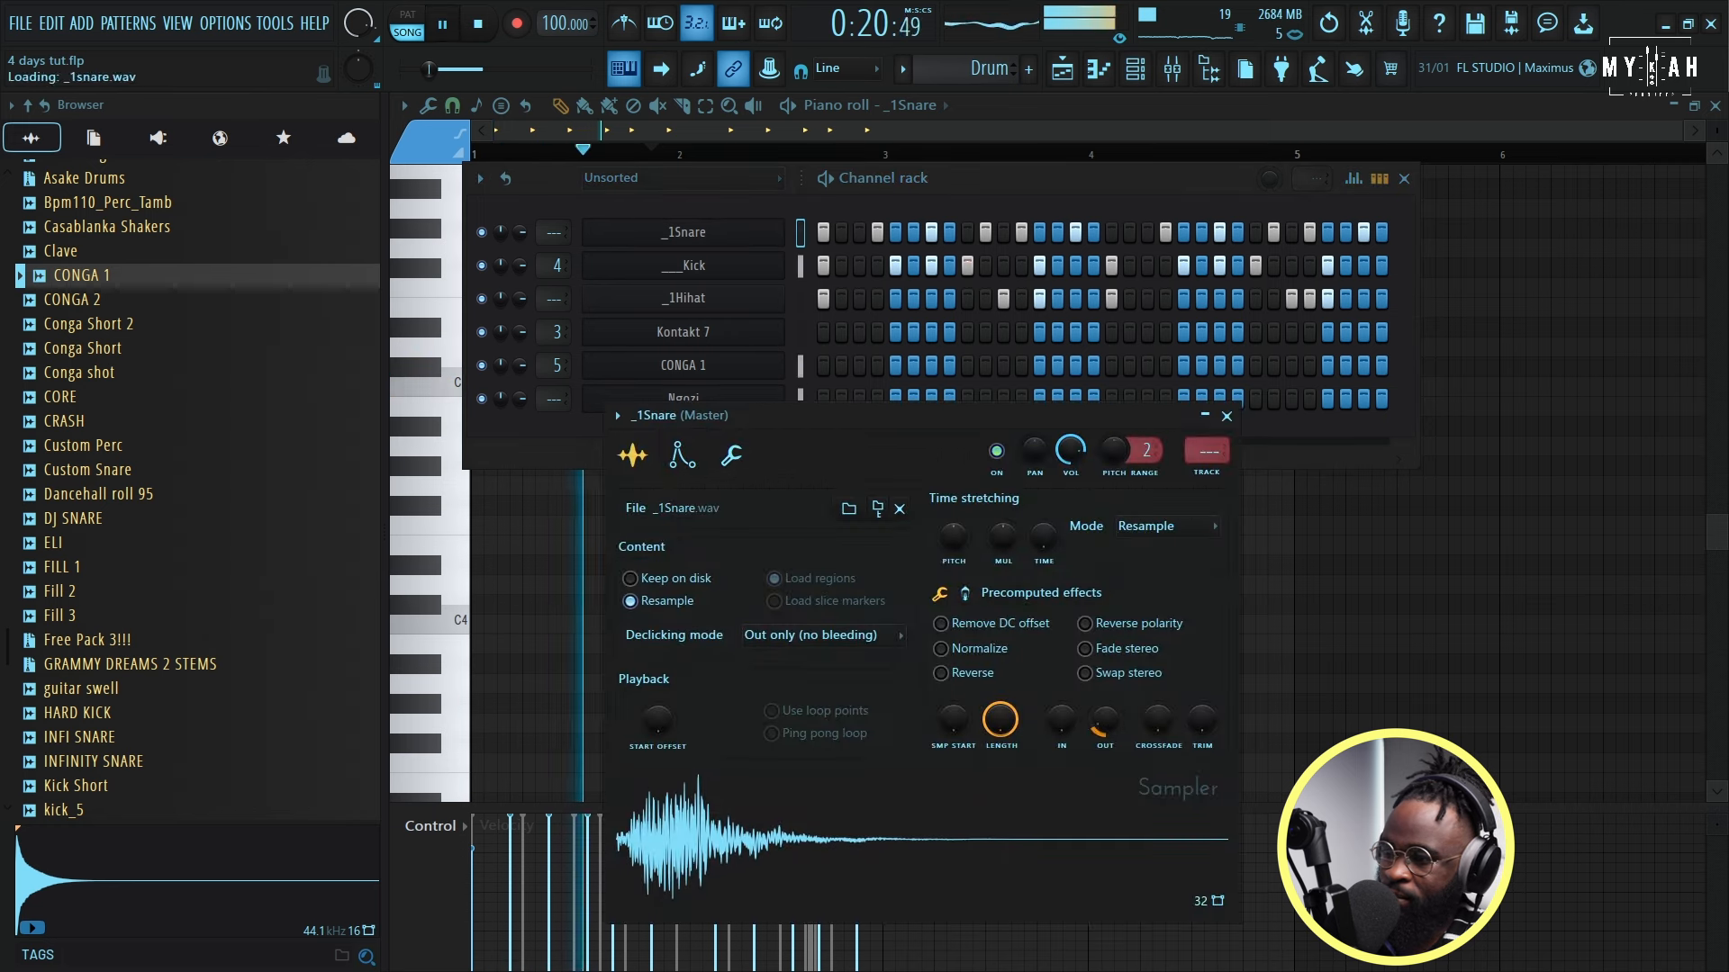
left_click(942, 648)
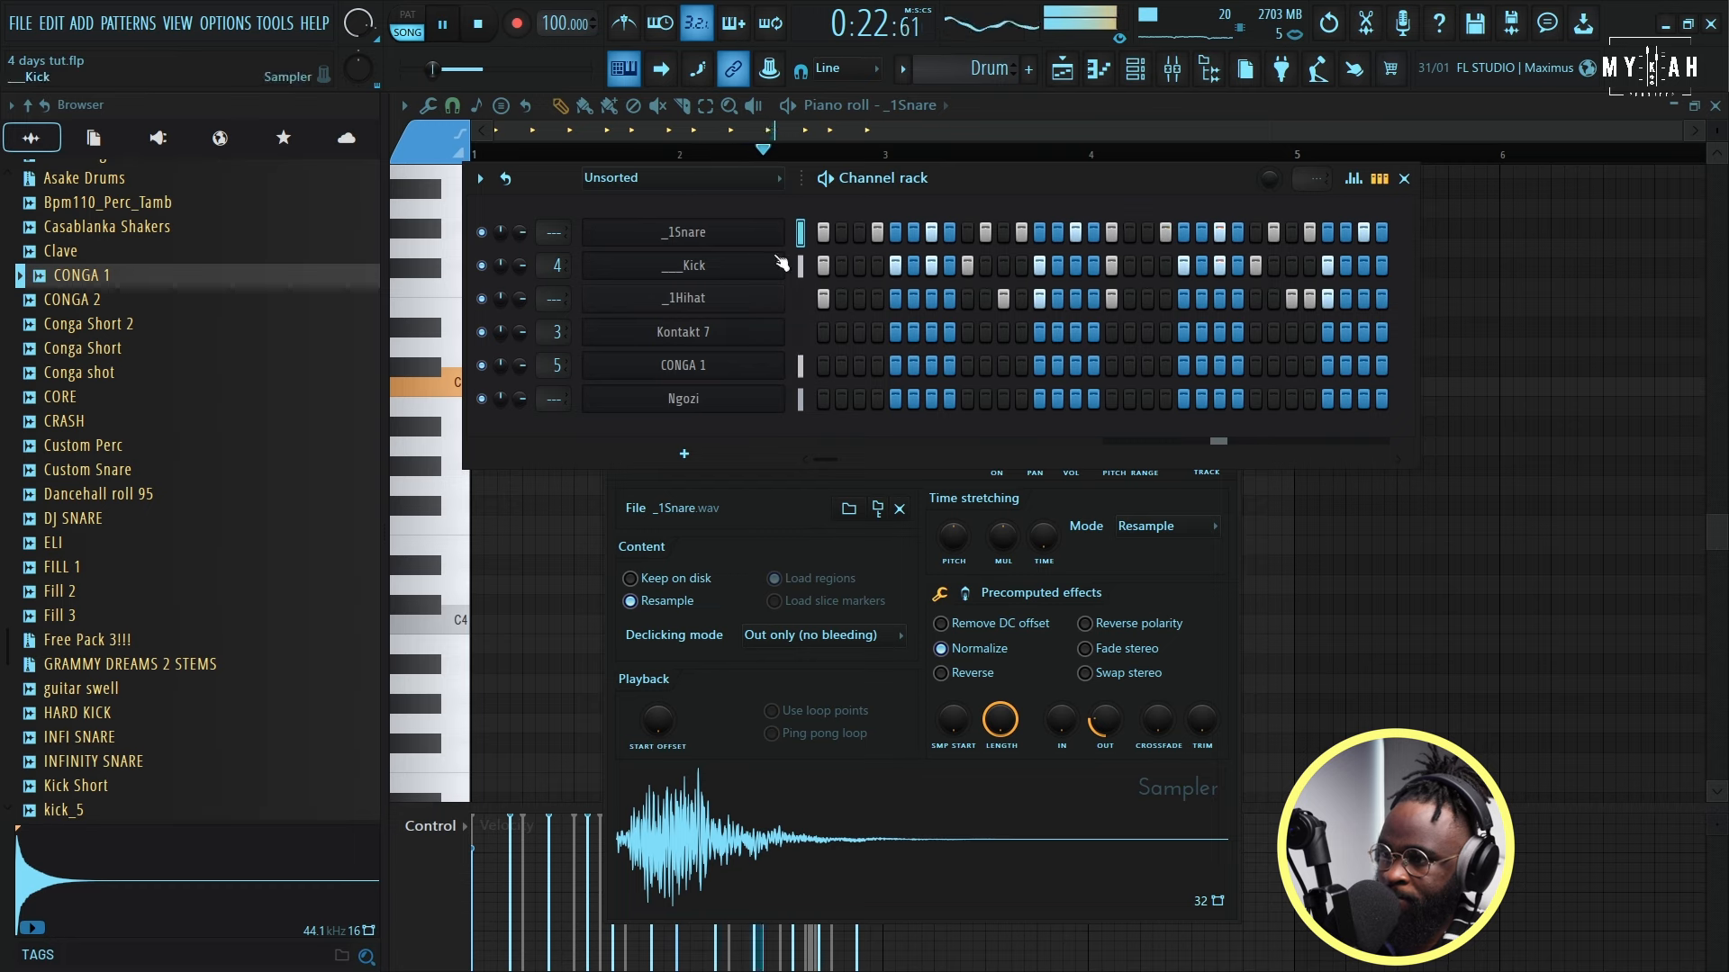
Step: Open the piano roll of the _1Snare channel
right_click(723, 229)
left_click(816, 231)
right_click(711, 231)
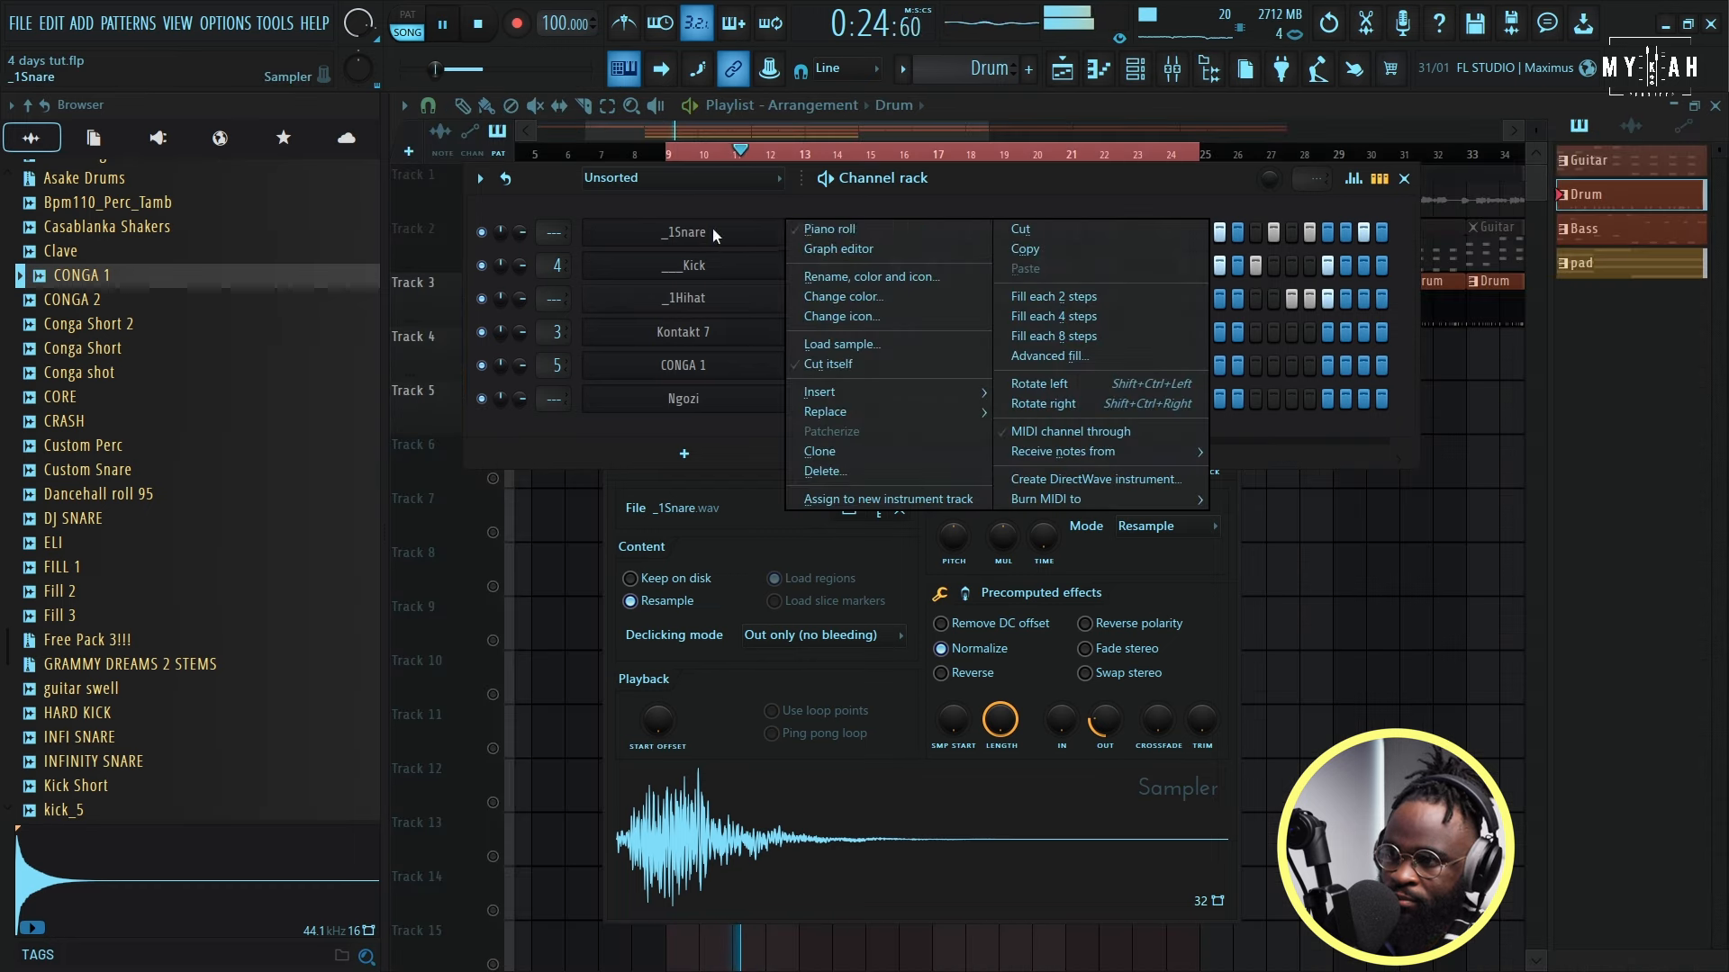
left_click(819, 233)
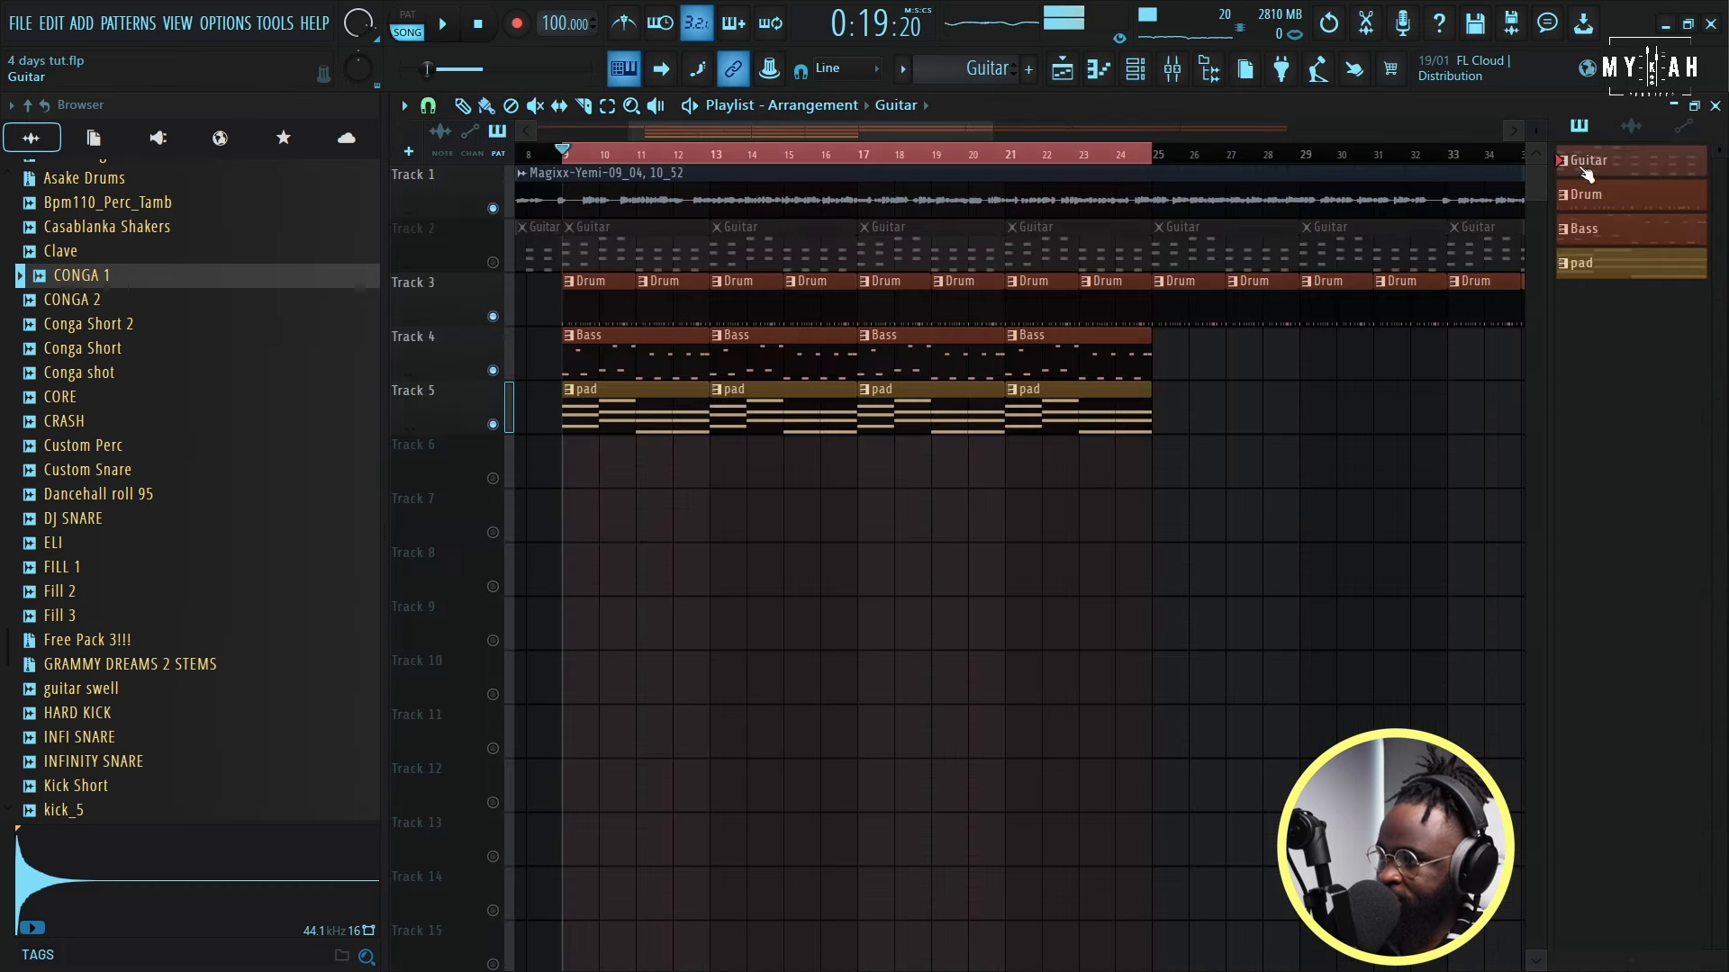
Step: Render the Guitar pattern as an audio clip
right_click(1582, 158)
left_click(1549, 538)
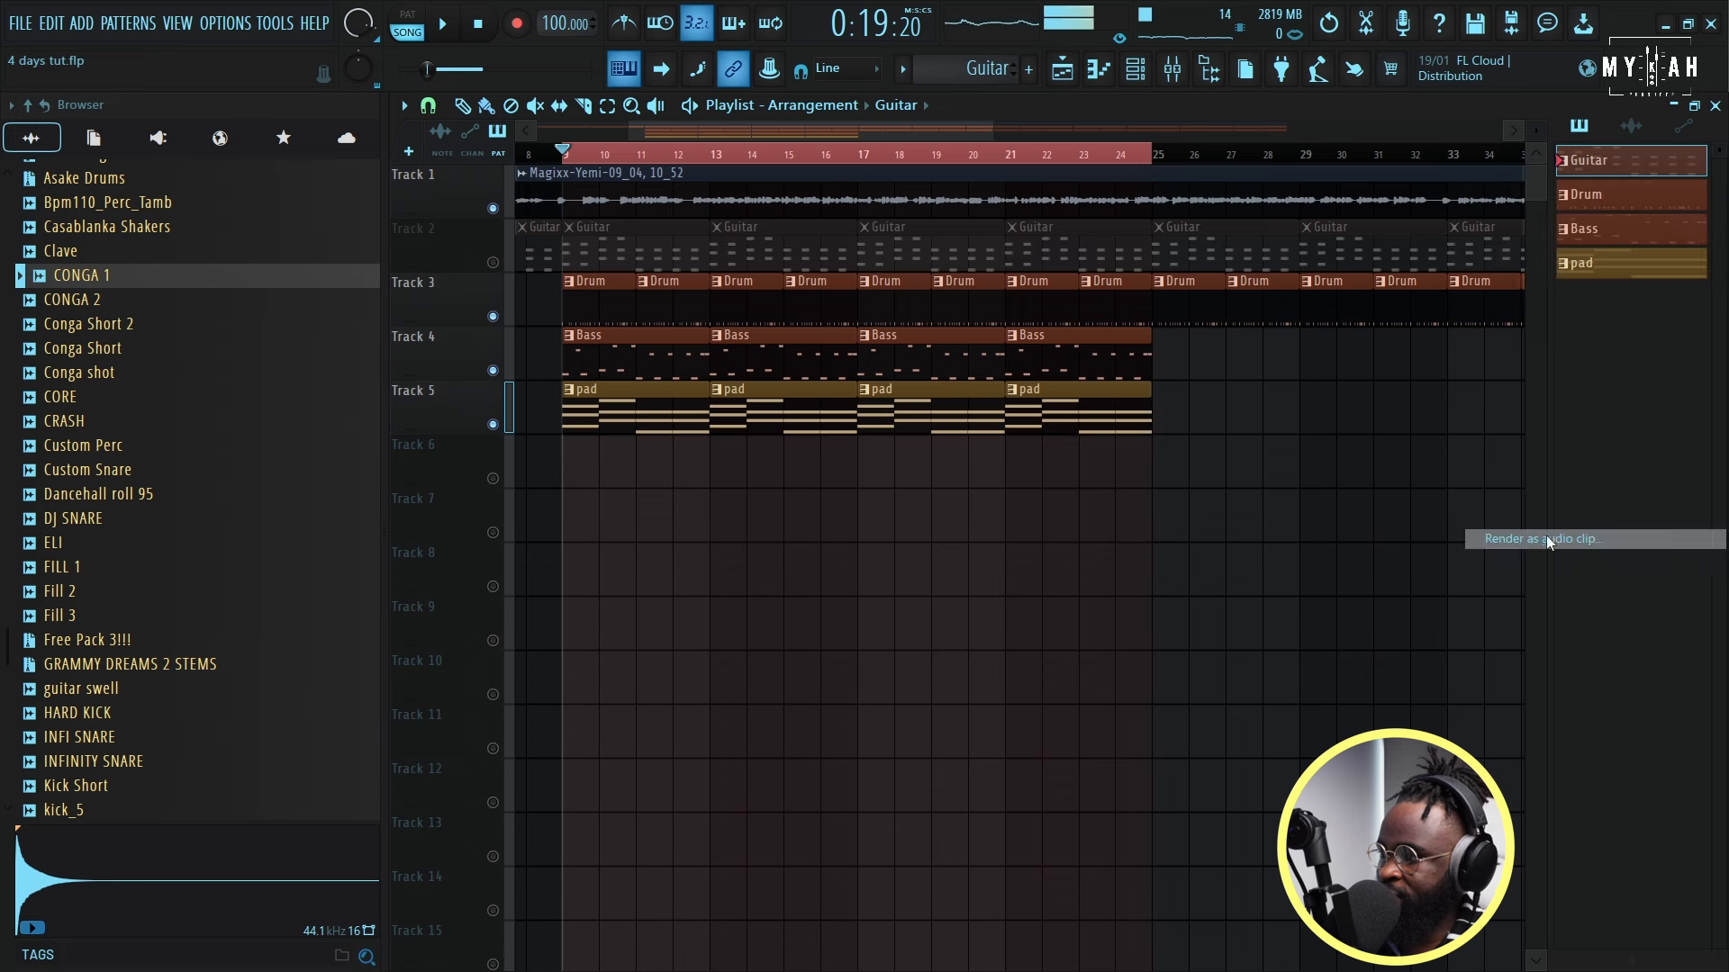
left_click(1063, 803)
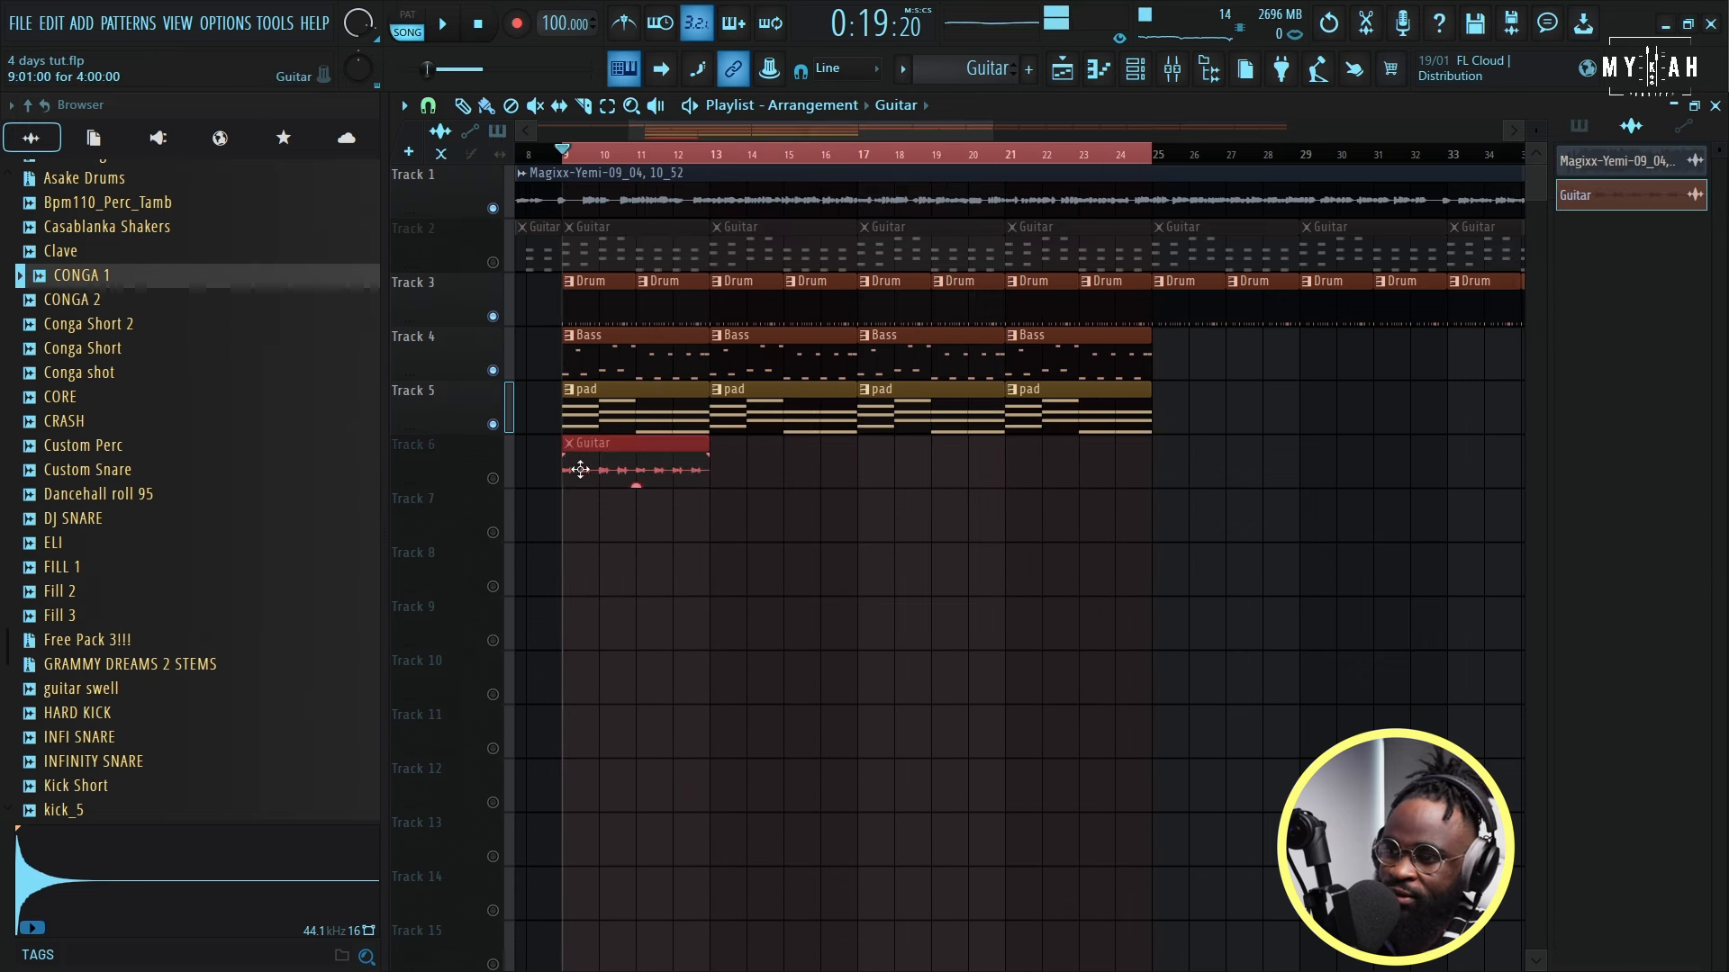
Step: Open the rendered Guitar clip in Edison and set its sample rate to 1000 Hz
left_click(571, 448)
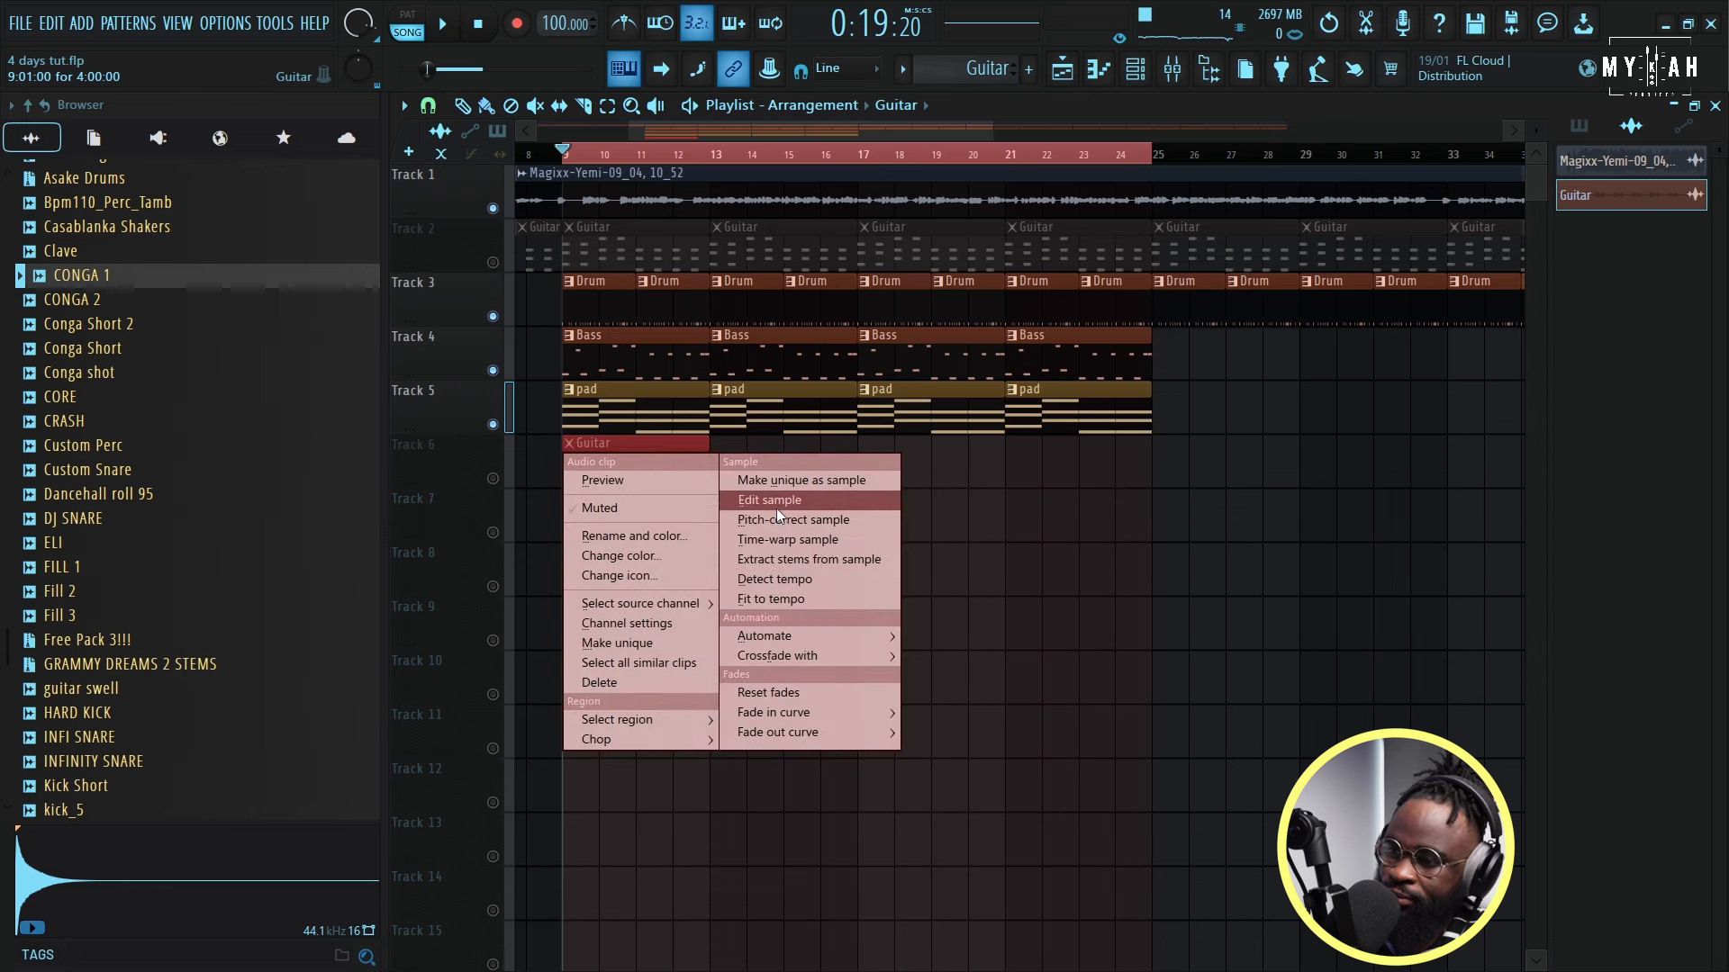
left_click(776, 506)
left_click(522, 417)
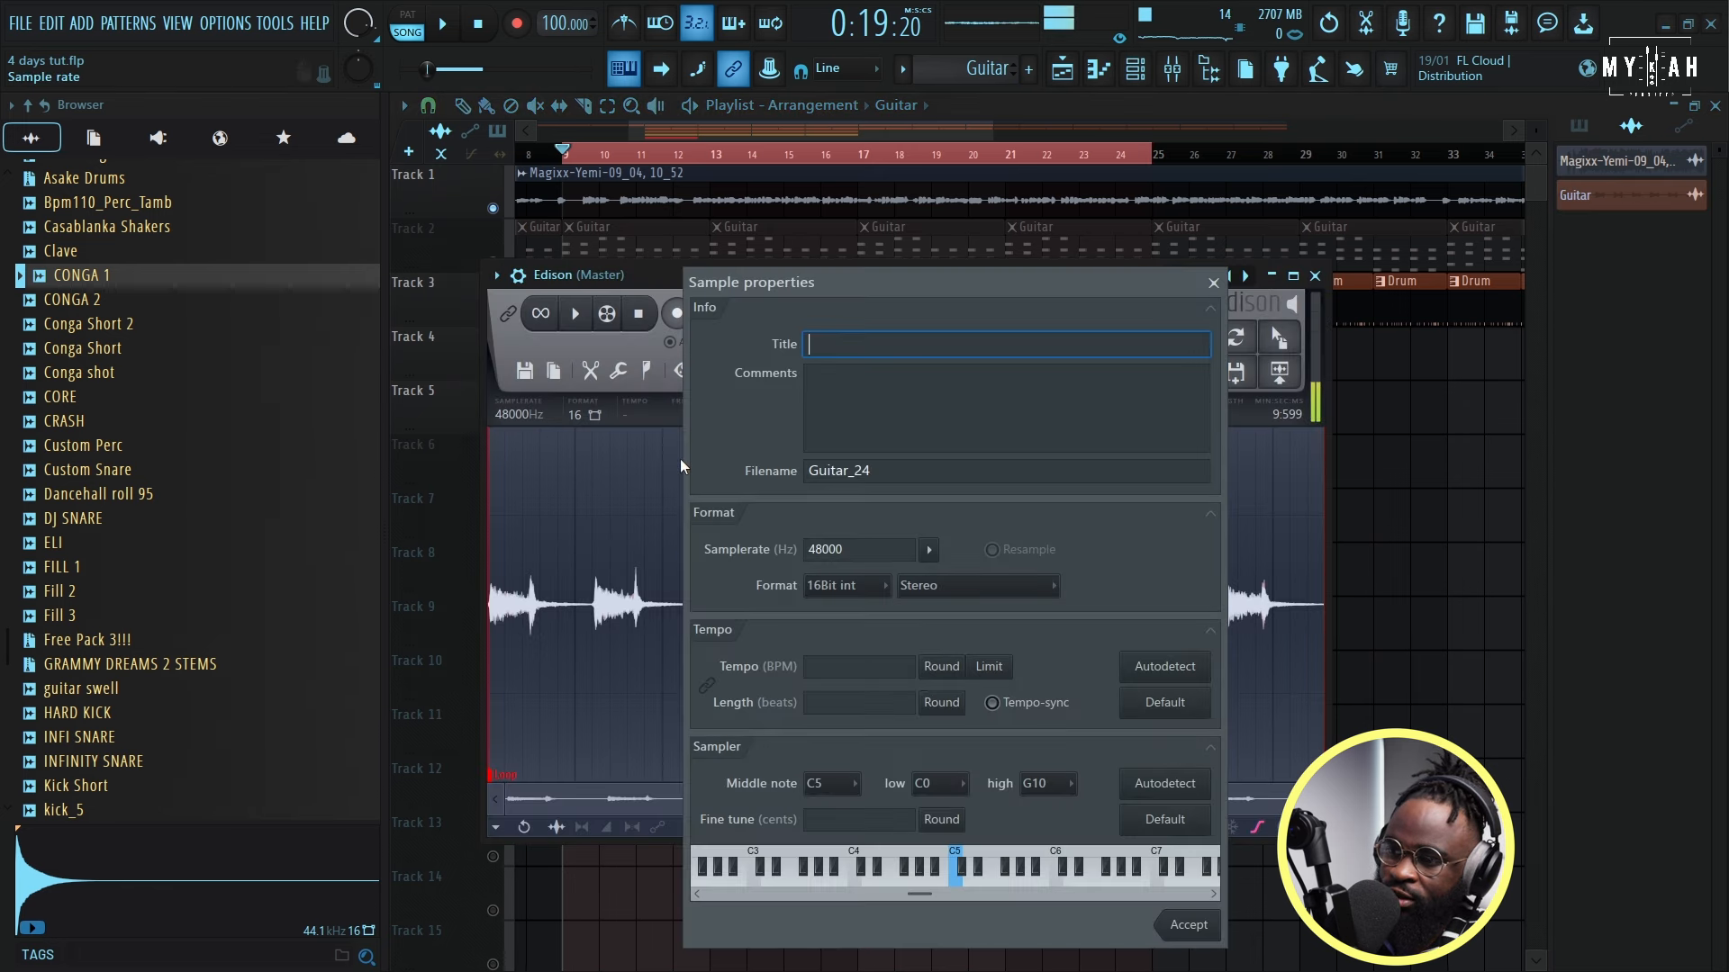
type("1000")
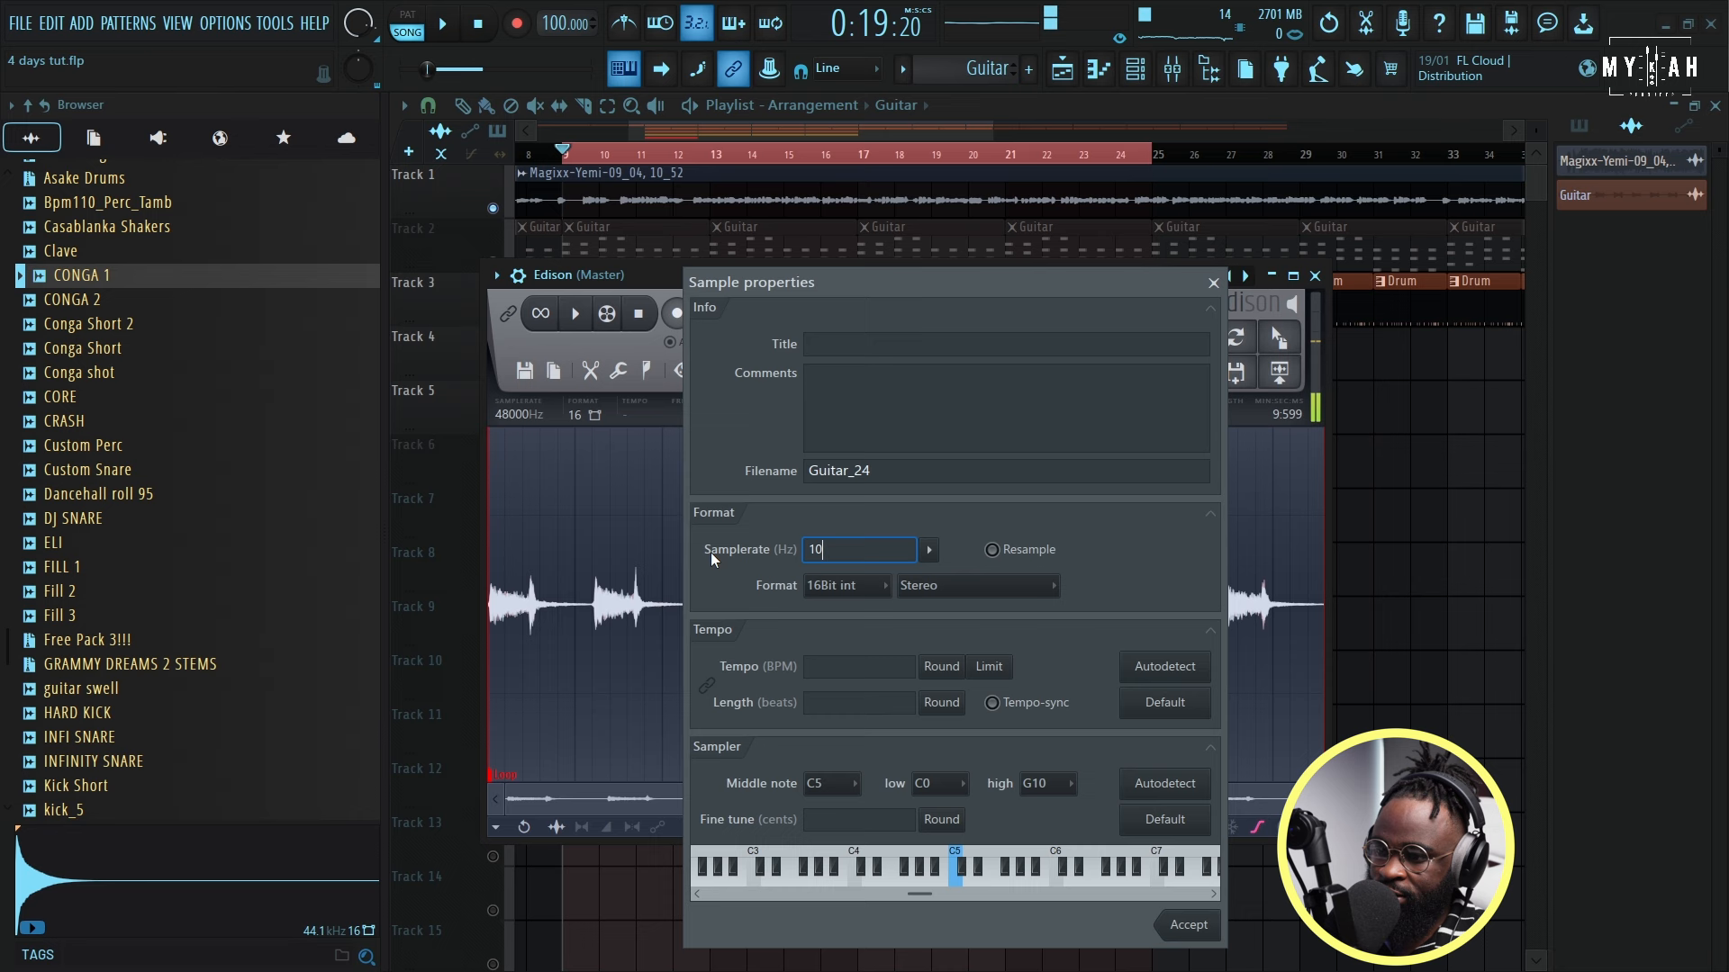
left_click(1197, 925)
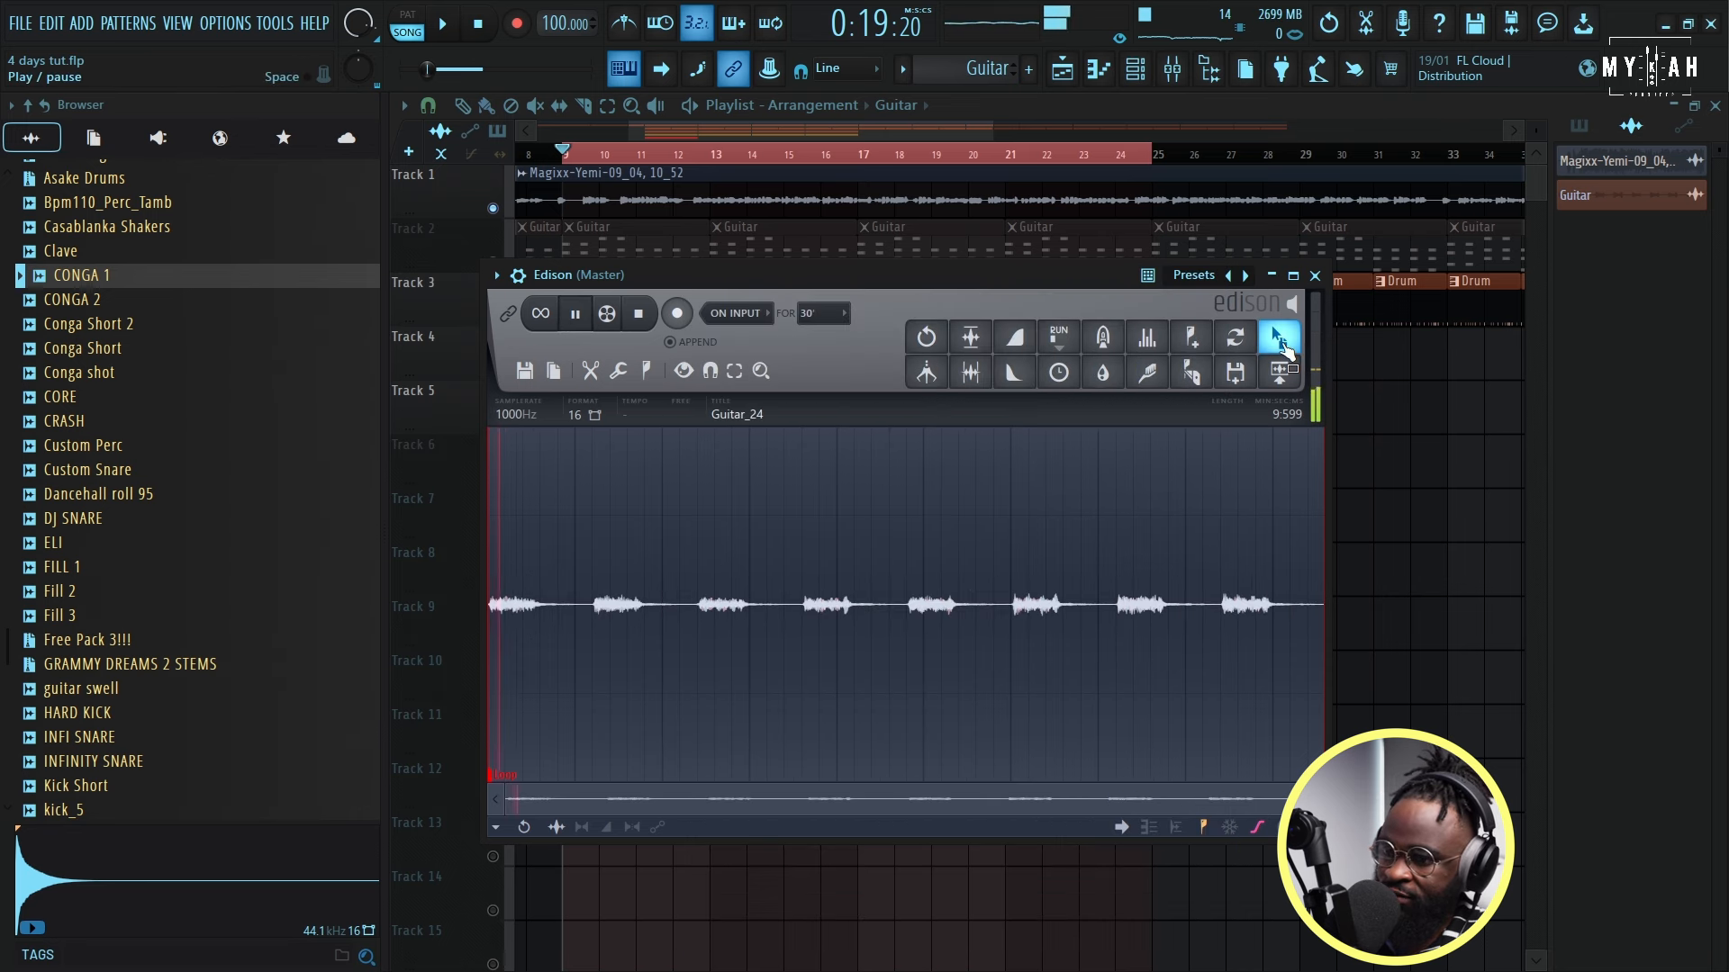
Step: Place the resampled guitar on Track 6 at bars 9, 13, 17 and 21 with about 6.1 dB gain, and unmute the track
left_click_drag(1286, 349, 811, 704)
left_click_drag(598, 461, 598, 457)
left_click(494, 481)
key("space")
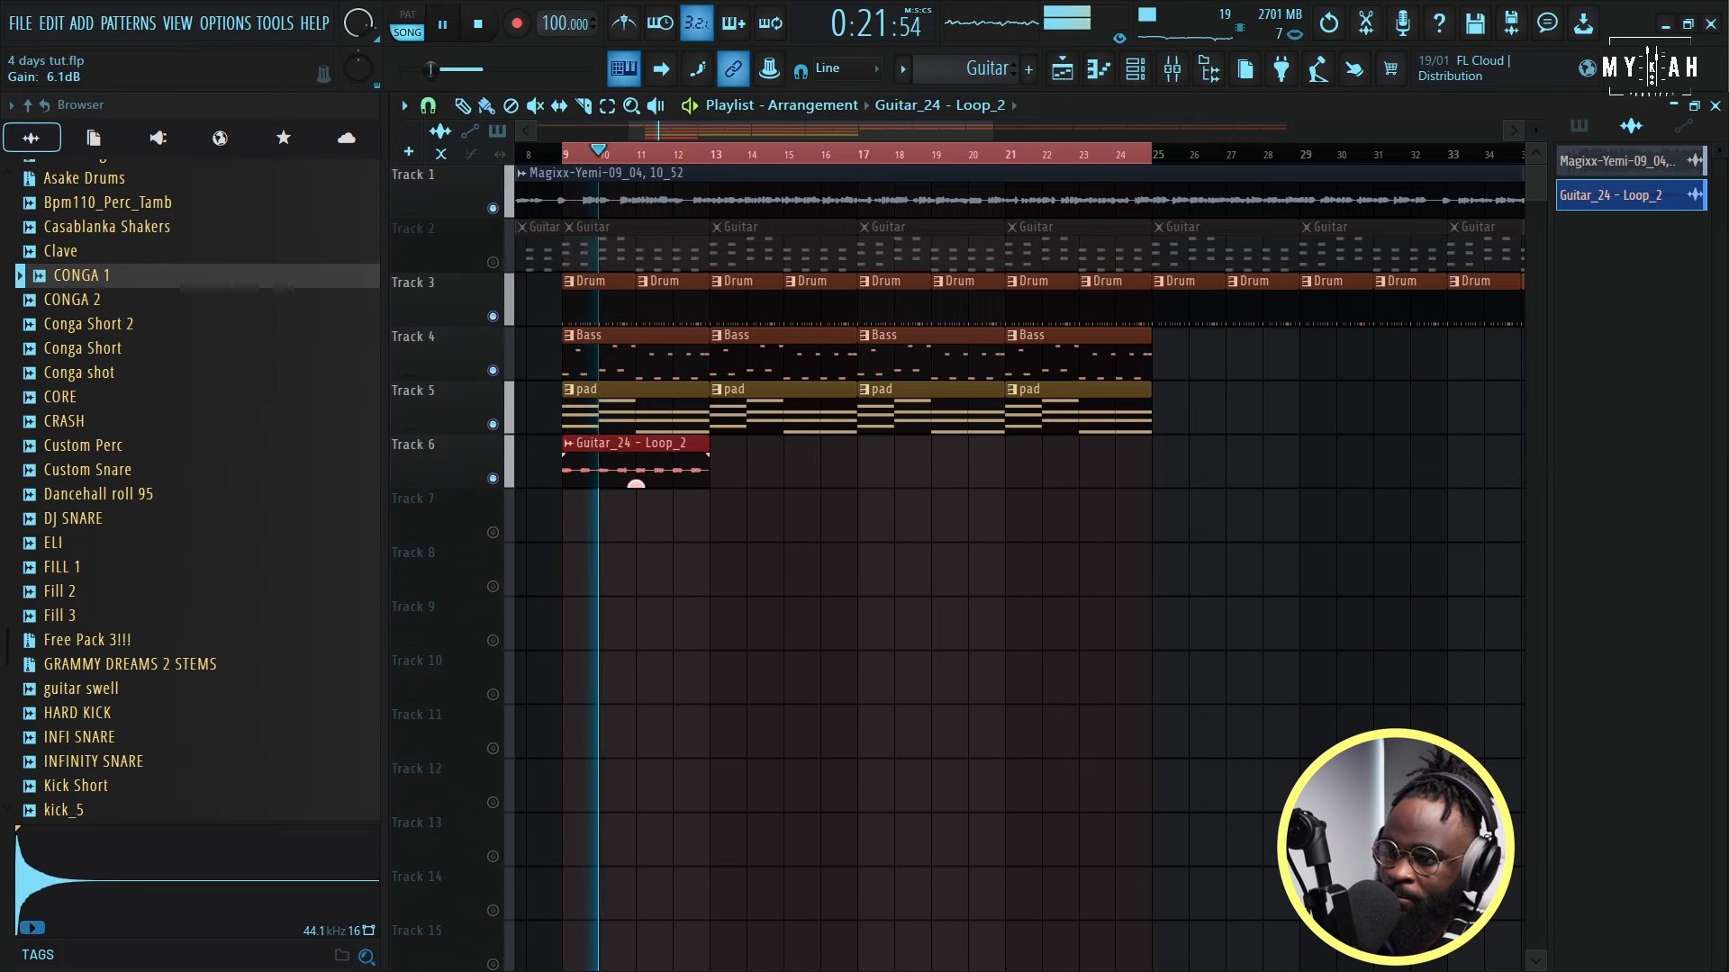
left_click_drag(721, 472, 868, 478)
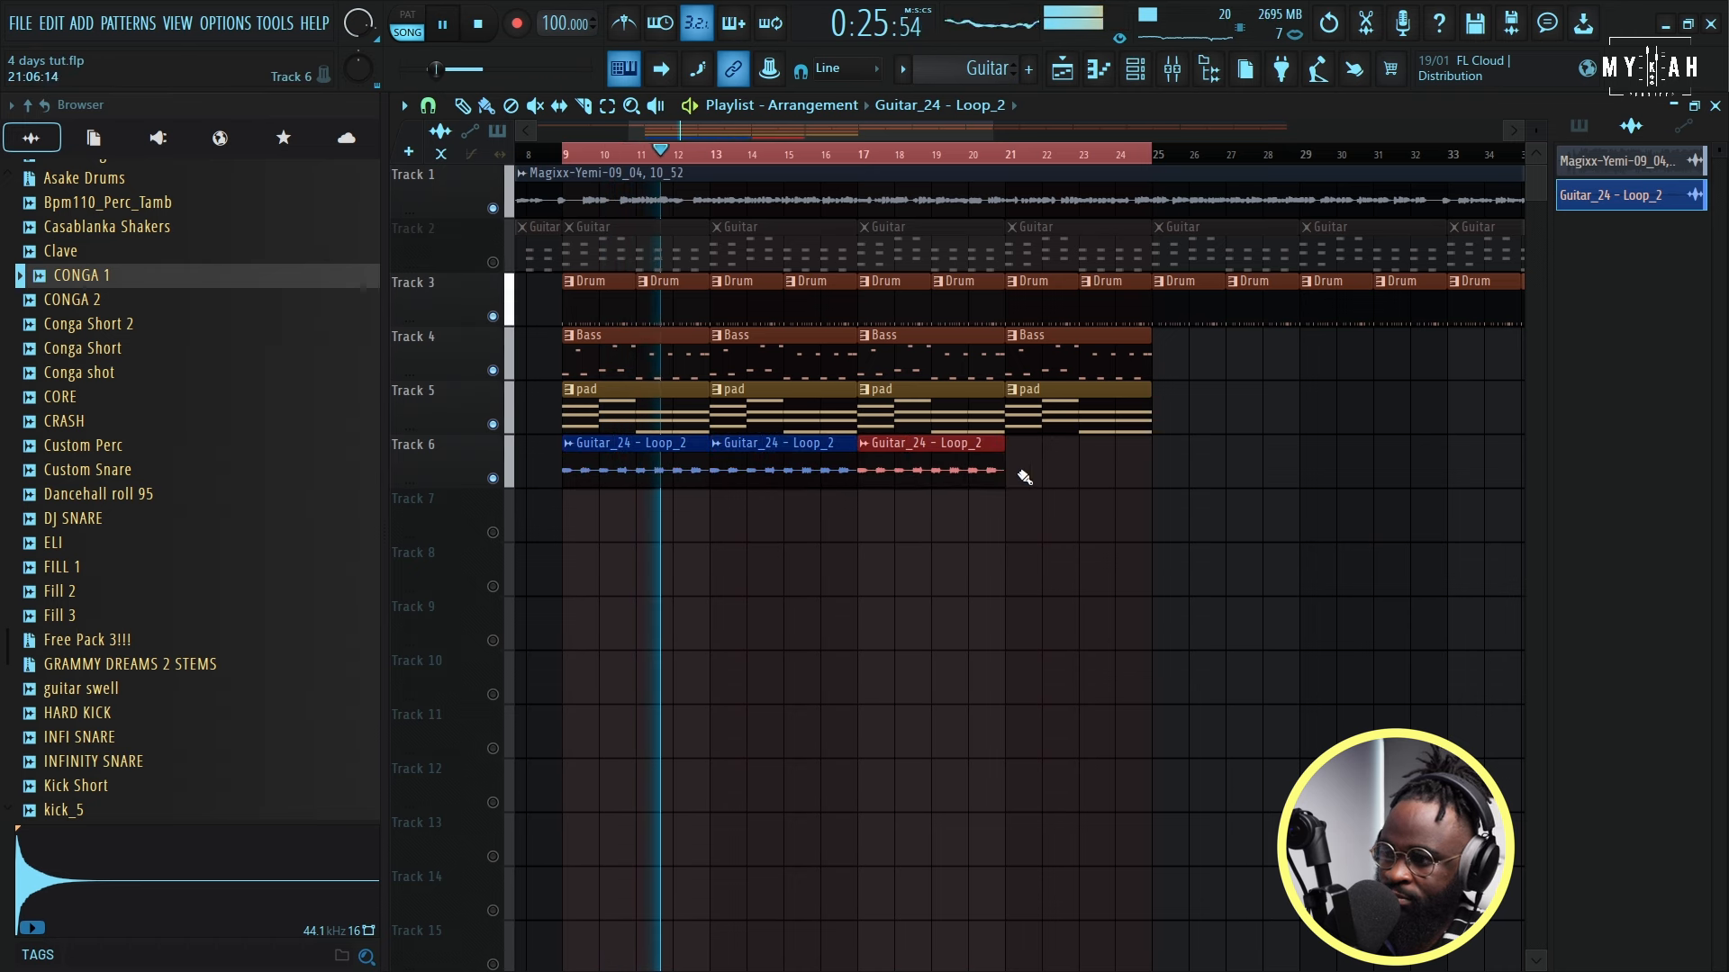
left_click_drag(1025, 477, 1031, 477)
Step: Show the Unsorted channels in the channel rack and open the mixer
left_click(1135, 70)
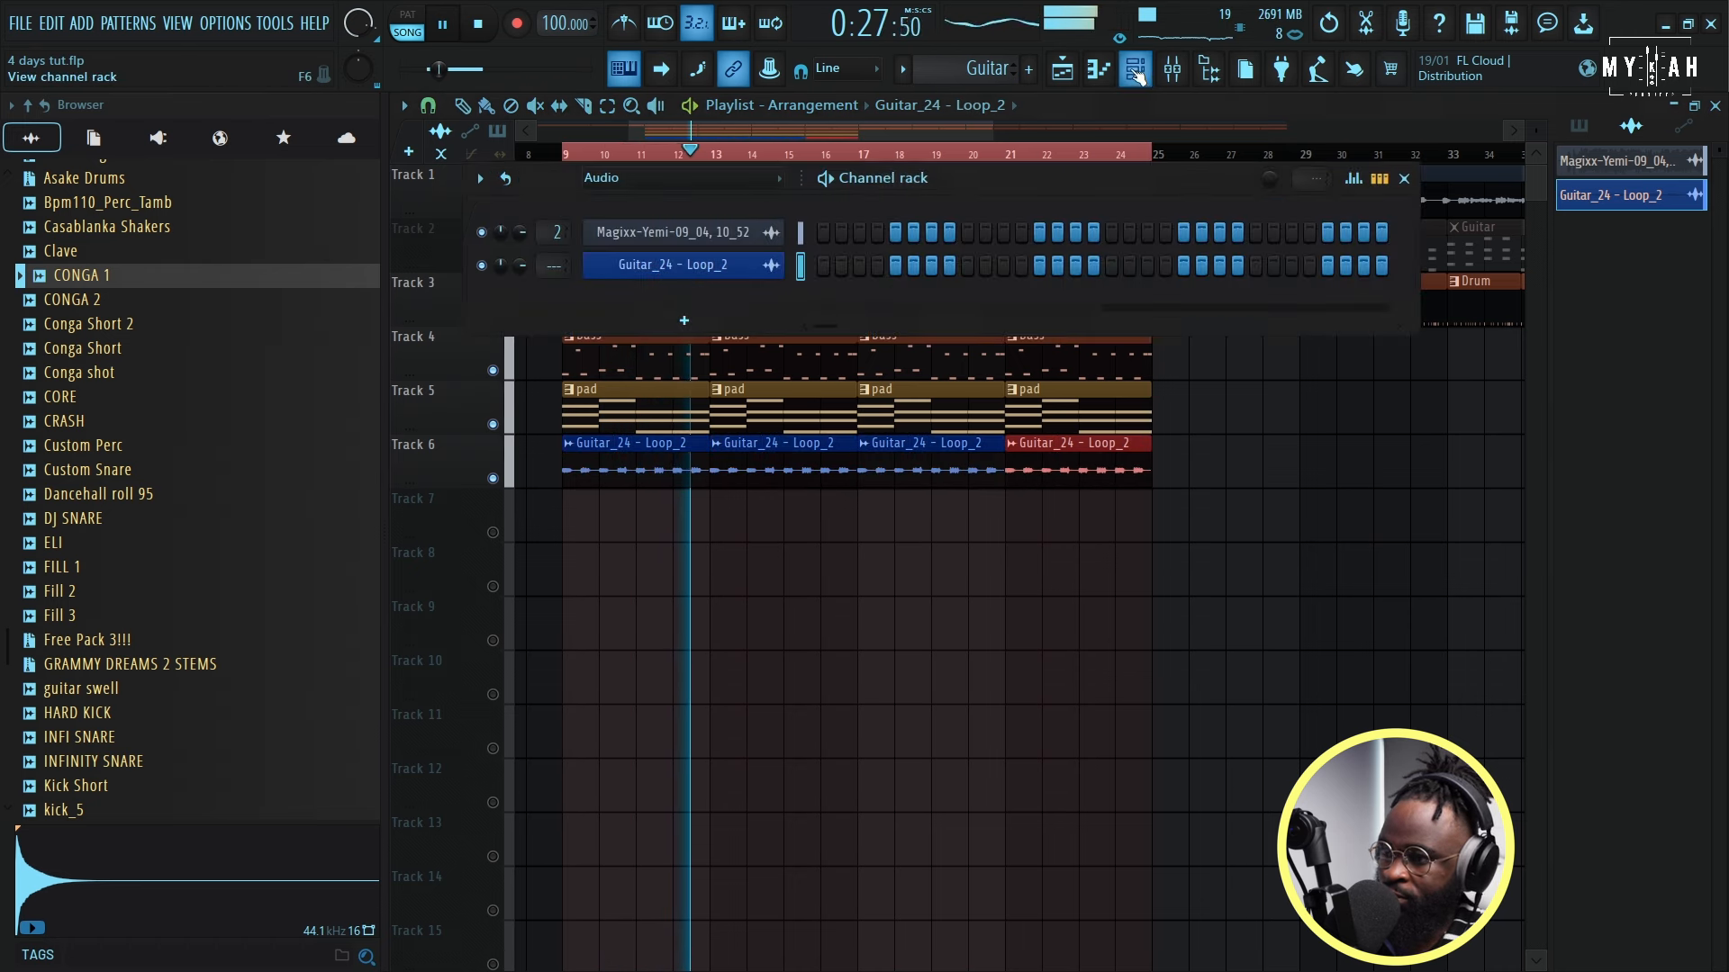
left_click(628, 174)
left_click(632, 250)
right_click(760, 566)
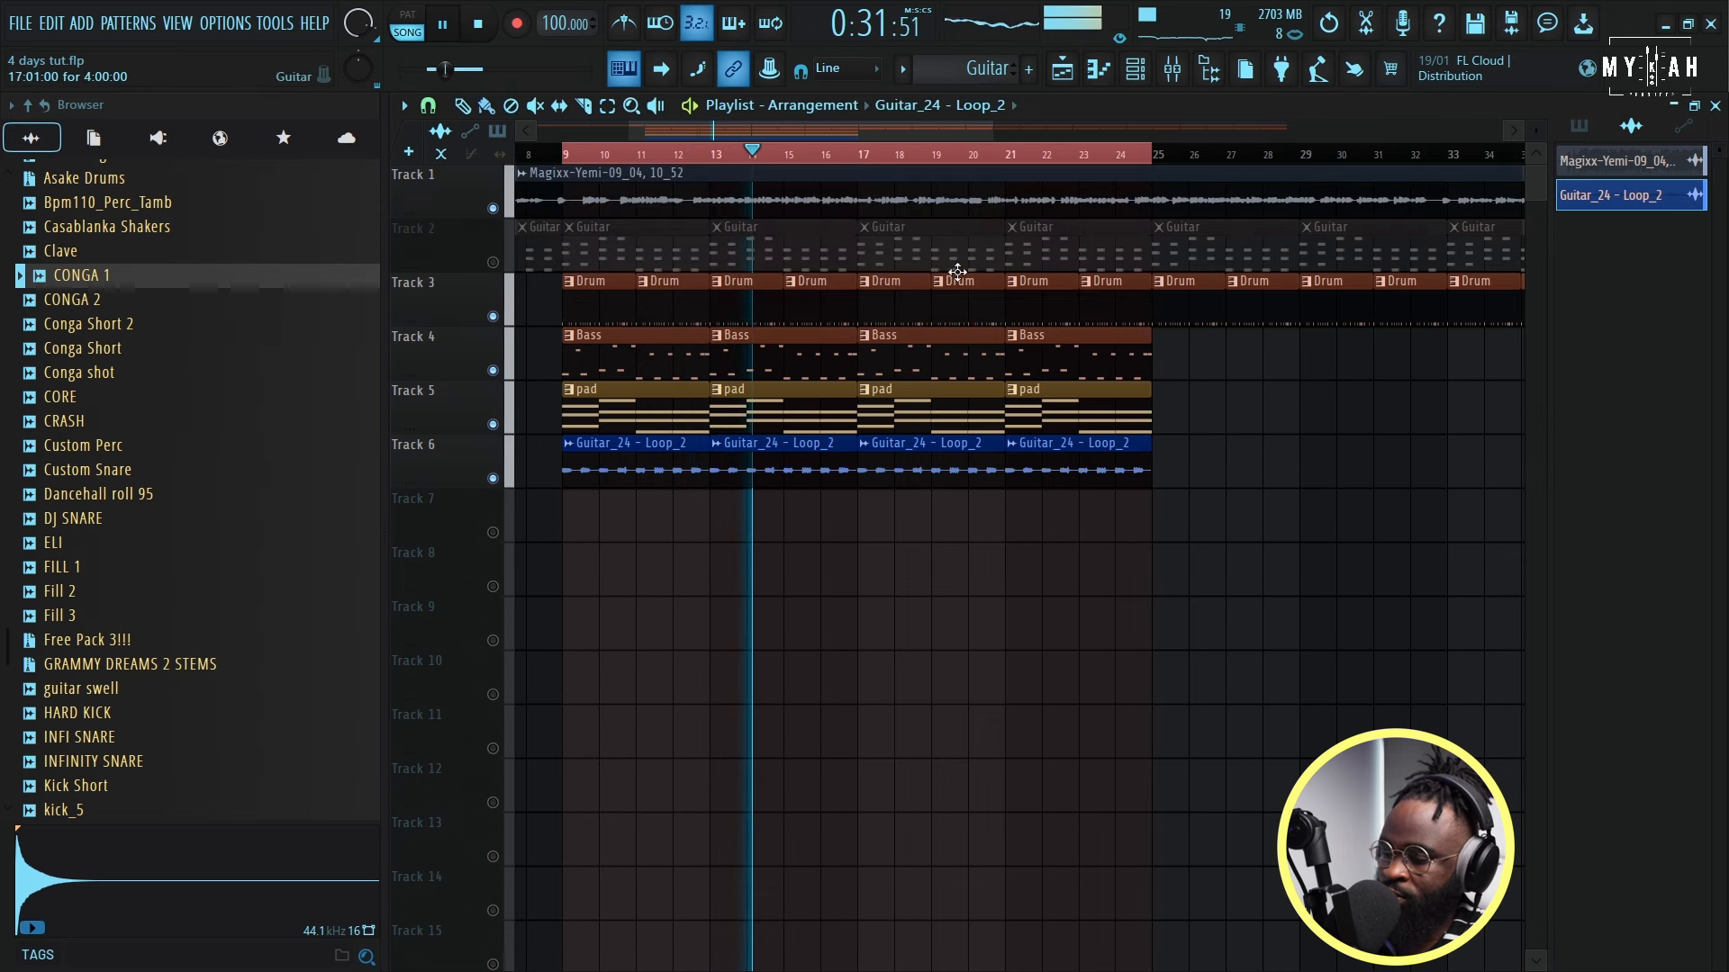
left_click(1135, 70)
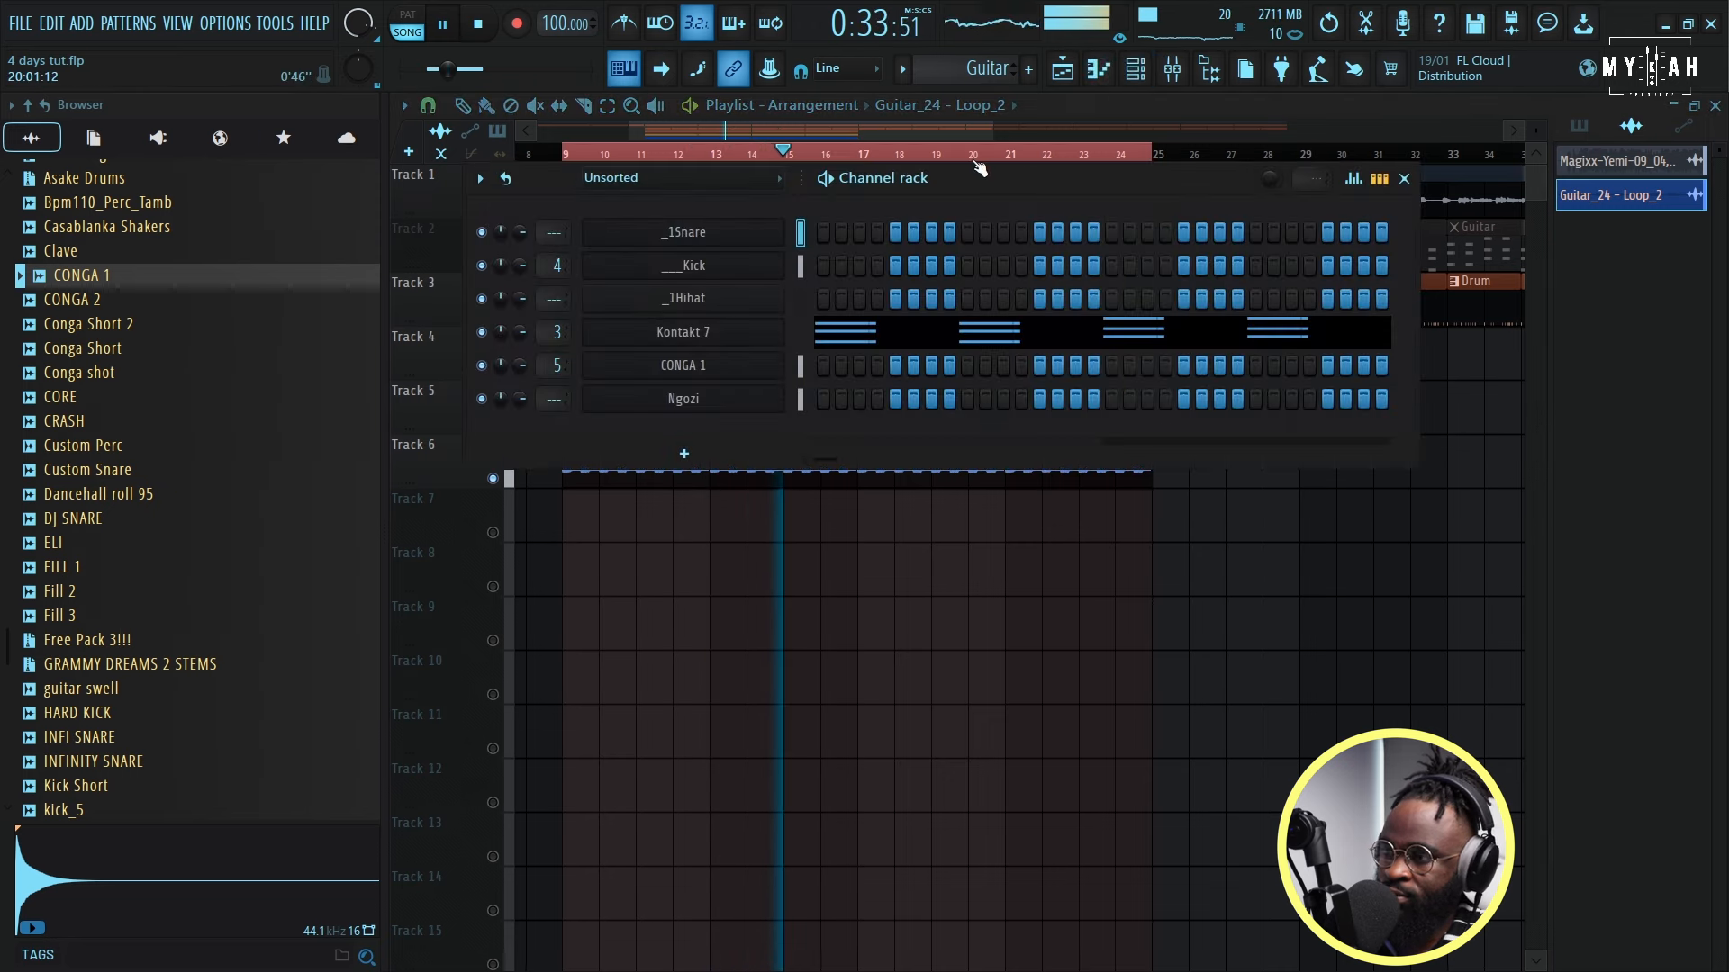
key("F9")
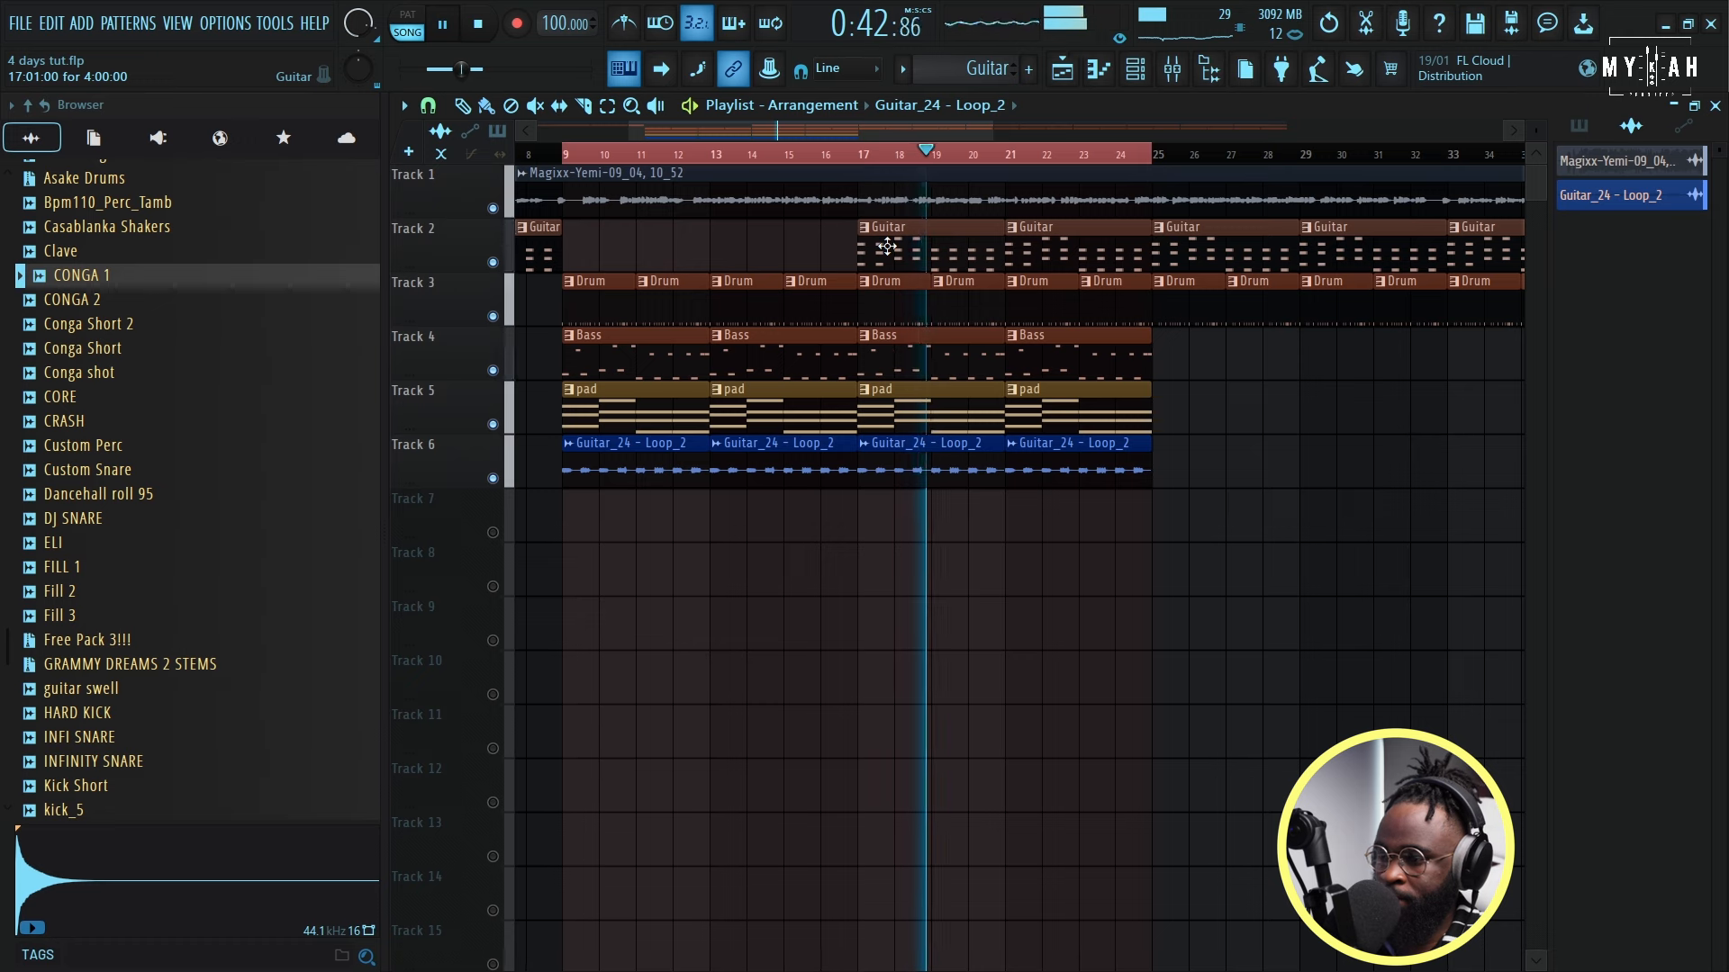
Step: Open the list for adding a new channel to the channel rack
left_click(1137, 72)
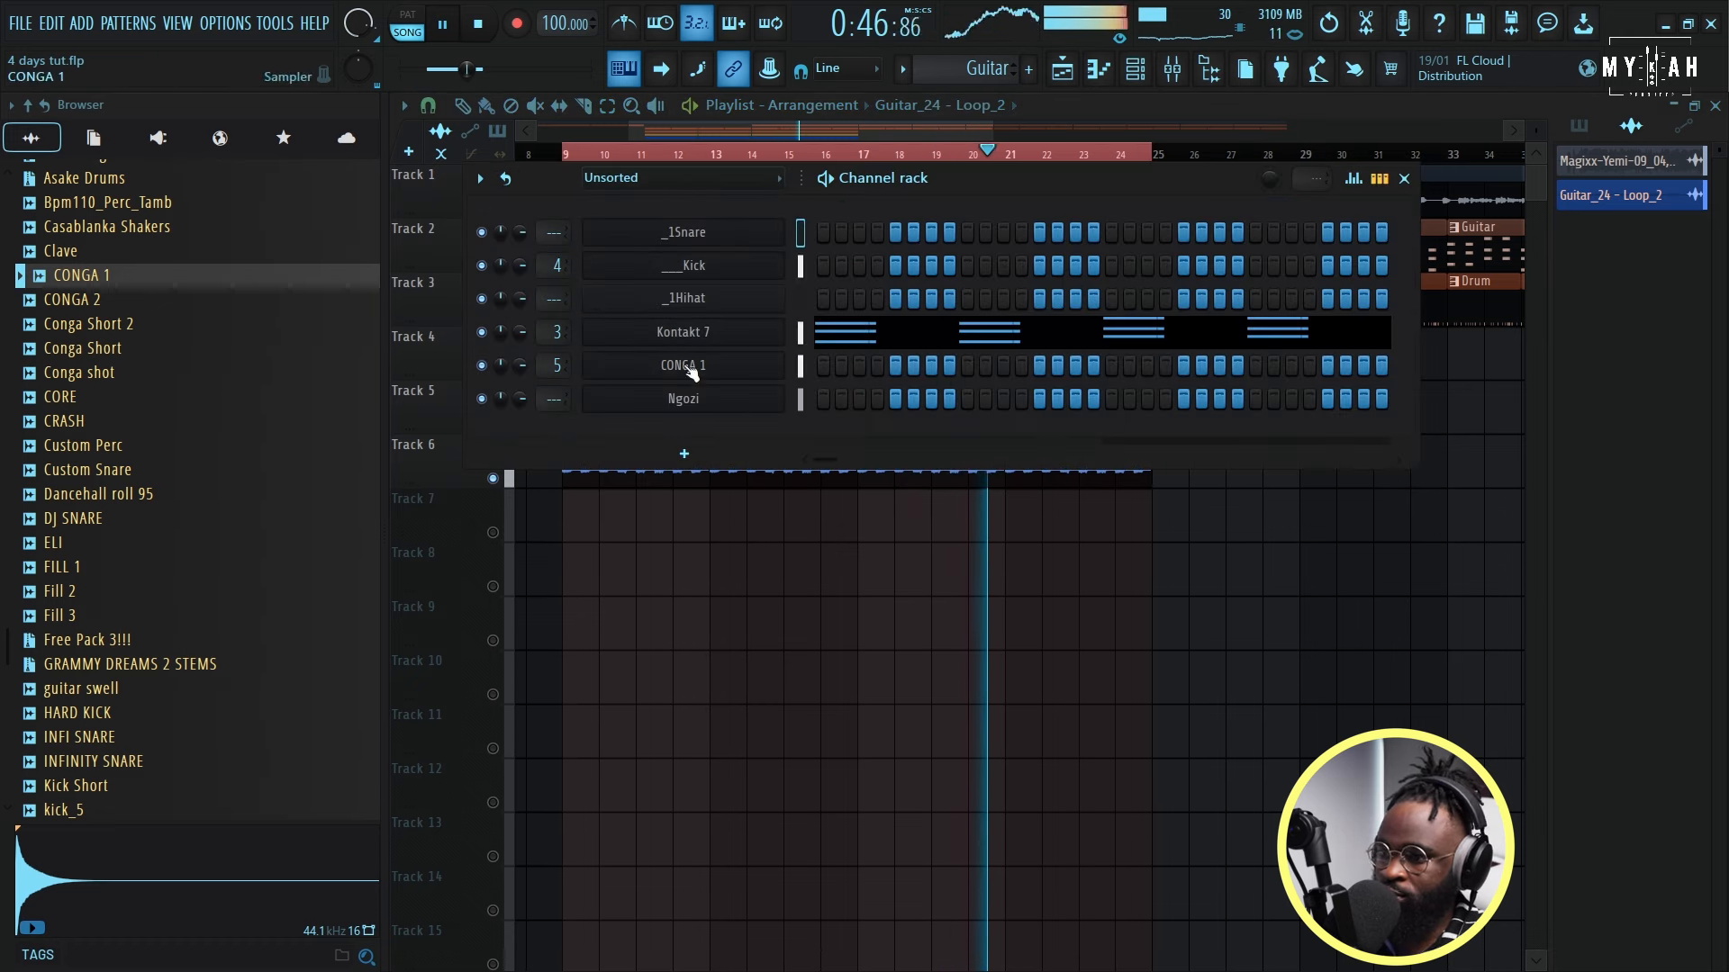
left_click(684, 453)
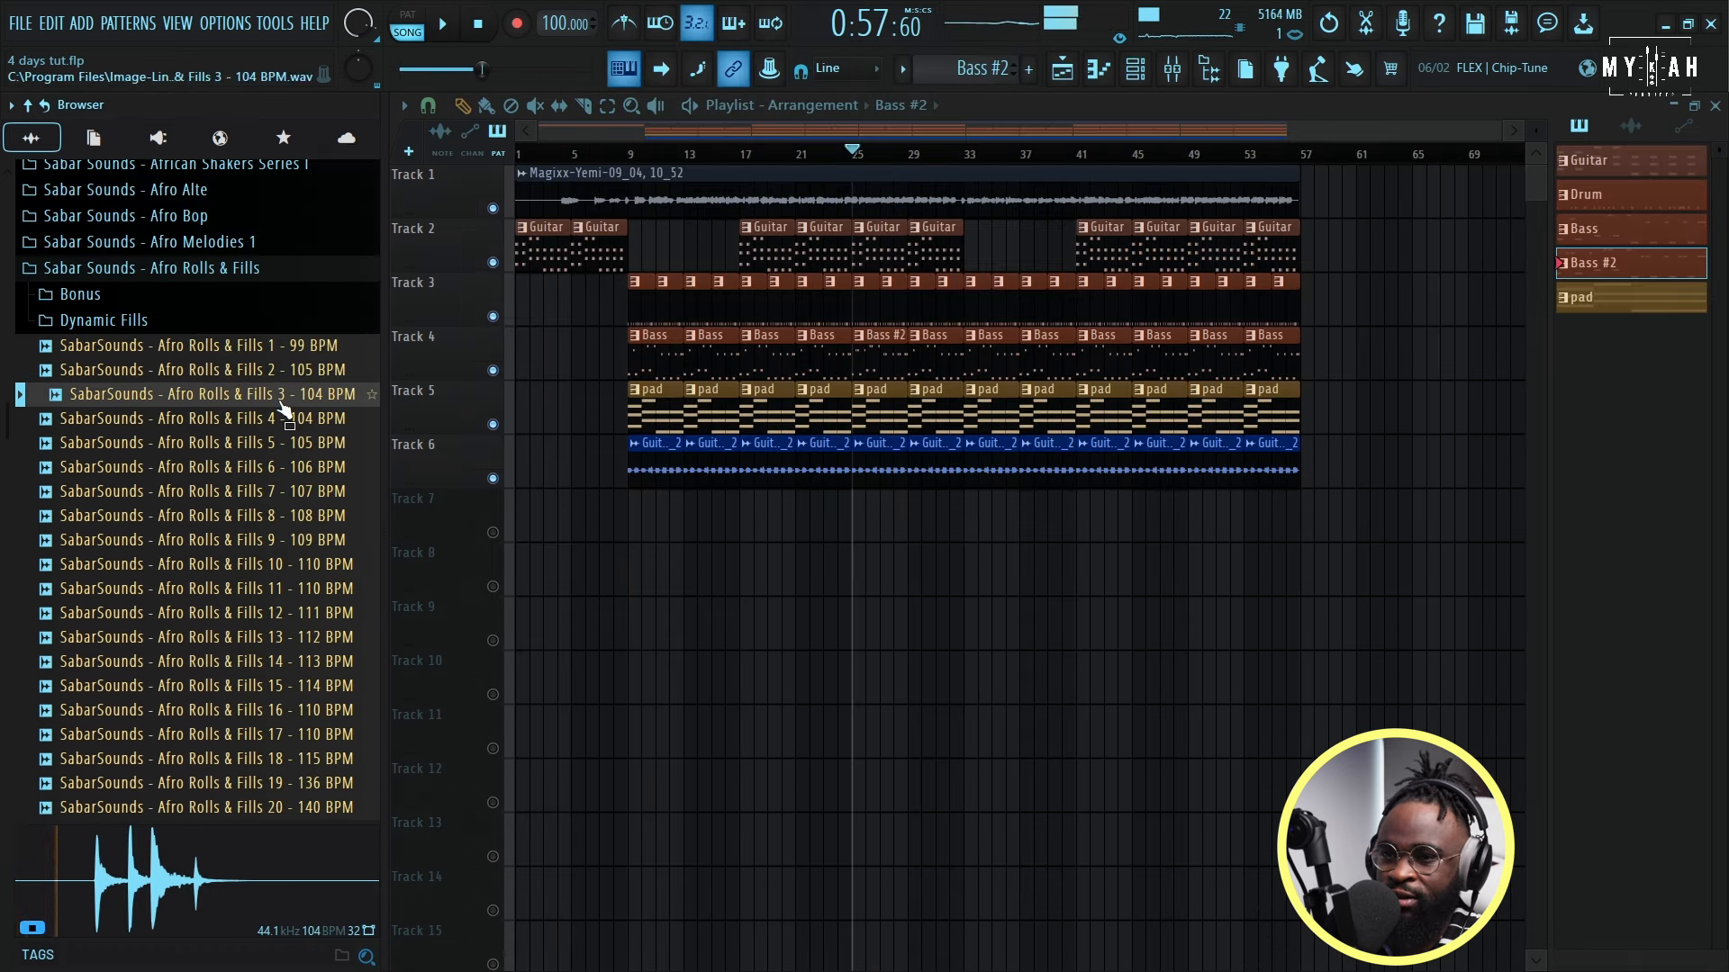
Step: Audition SabarSounds - Afro Rolls & Fills 4 - 104 BPM and place it on Track 7 at bar 16
left_click(282, 419)
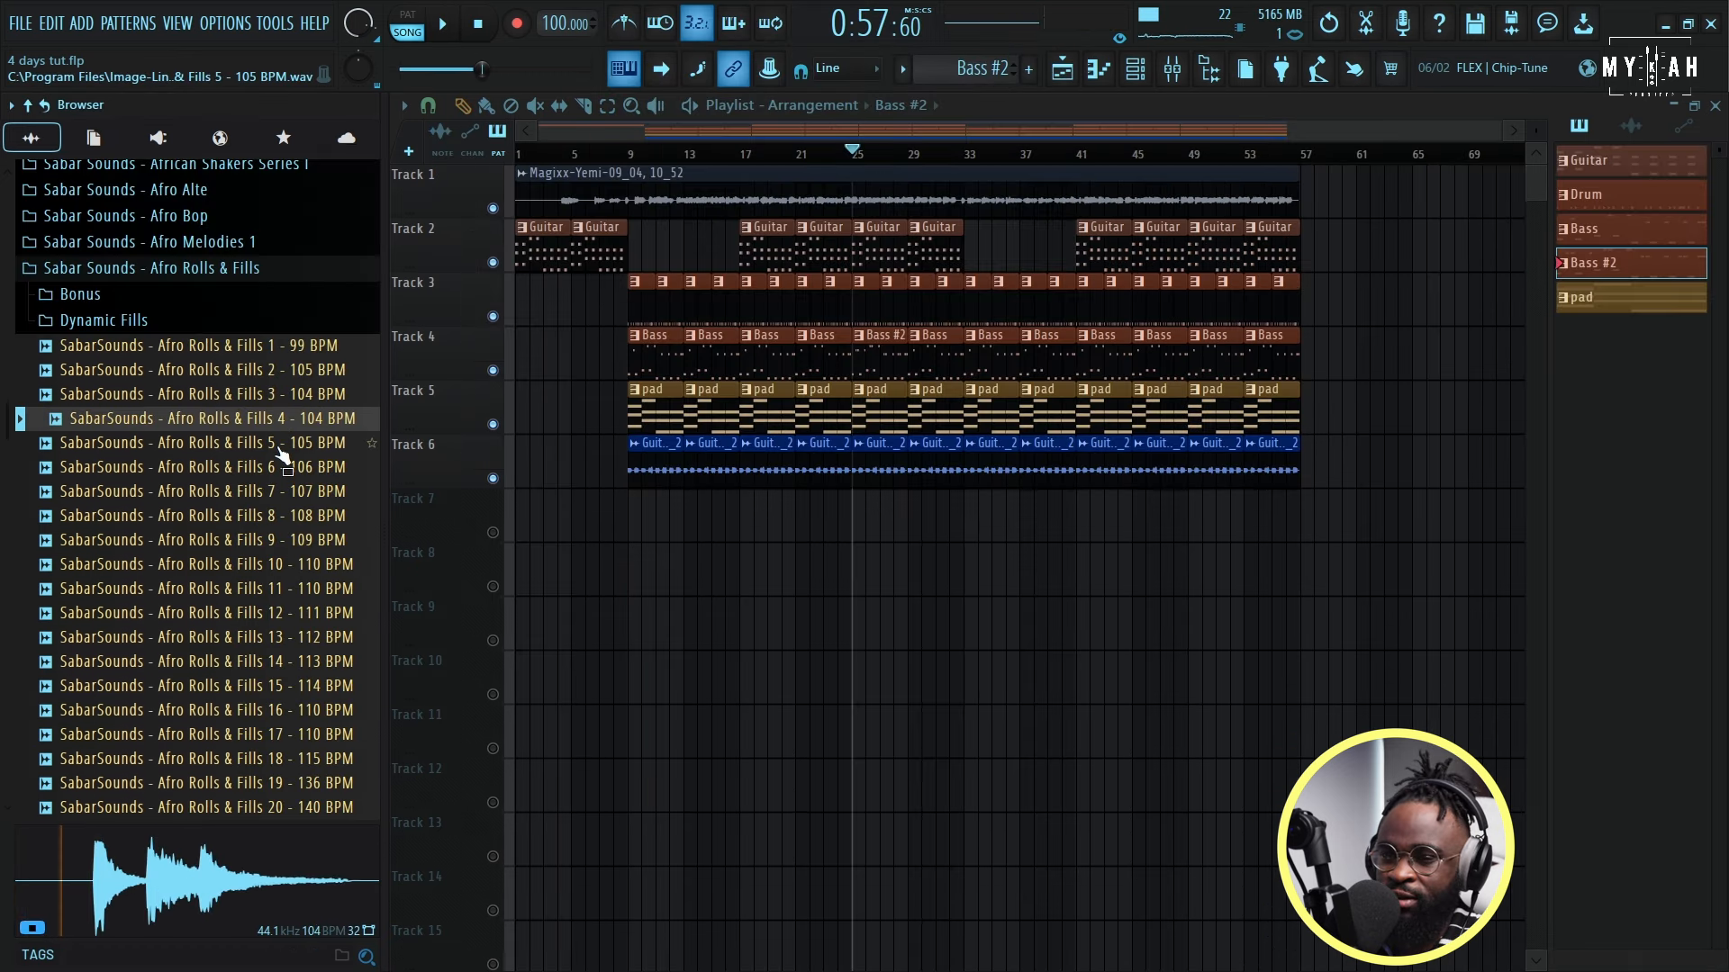
left_click_drag(305, 428, 725, 515)
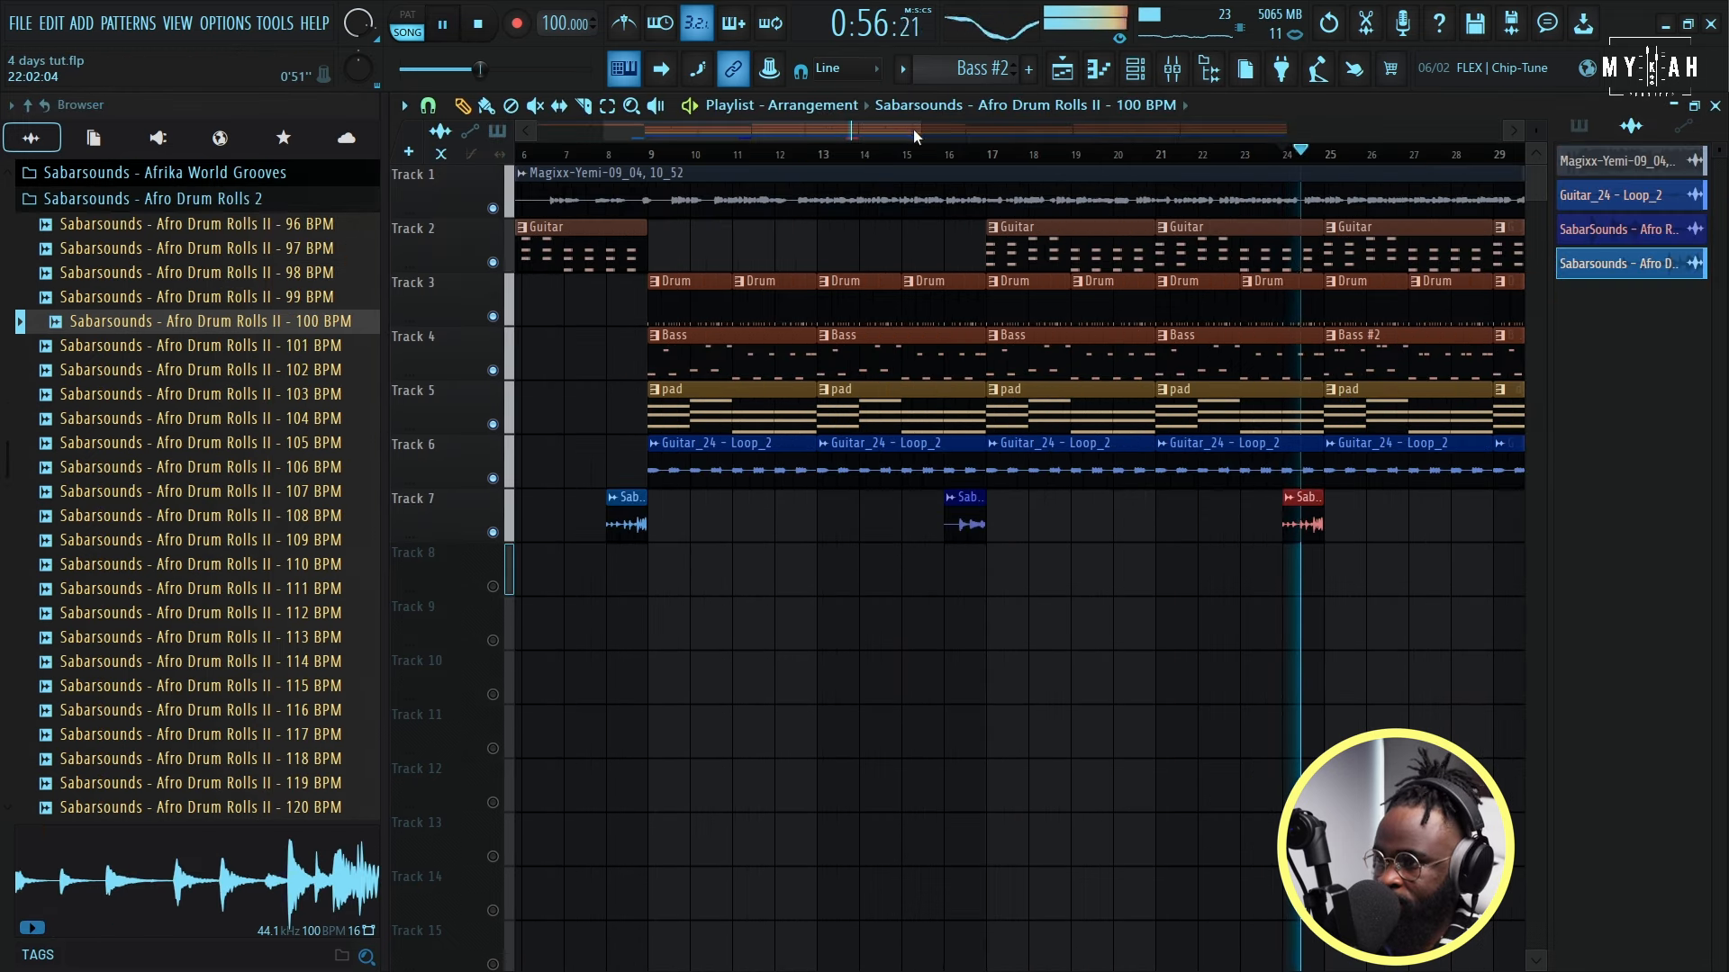
left_click_drag(895, 128, 1035, 151)
key("space")
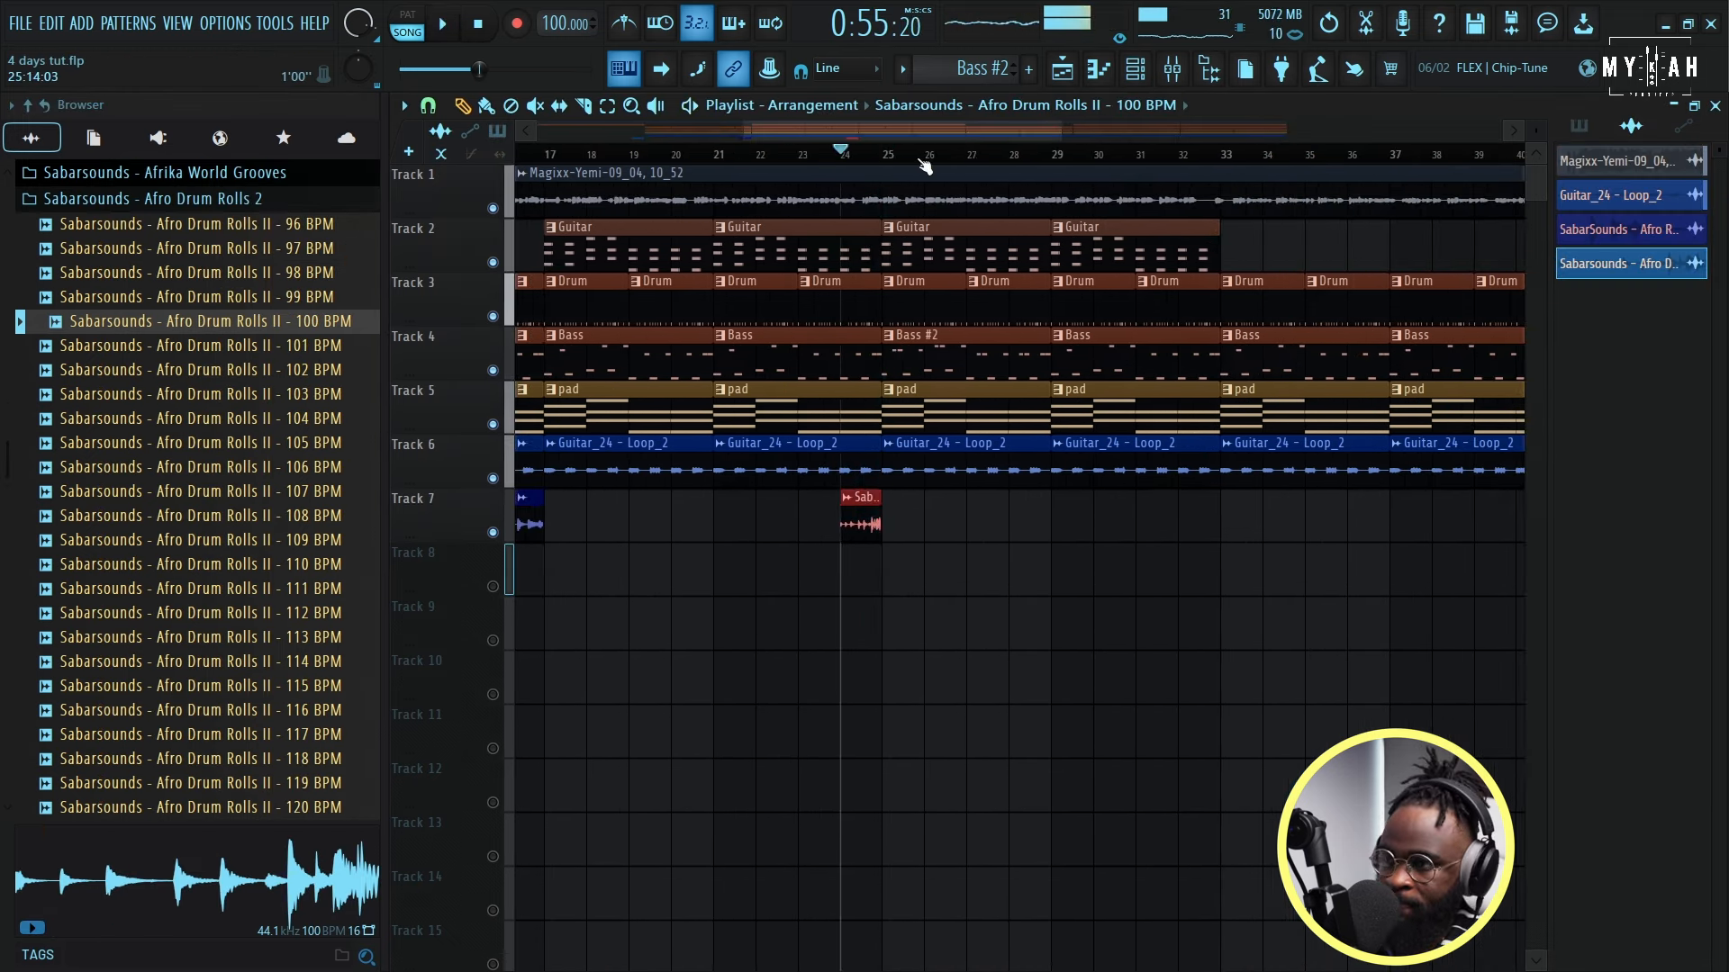
Step: Select bars 25 to 32 of the arrangement as the playback range and listen to that section
left_click(881, 153)
left_click_drag(881, 155, 1221, 155)
key("space")
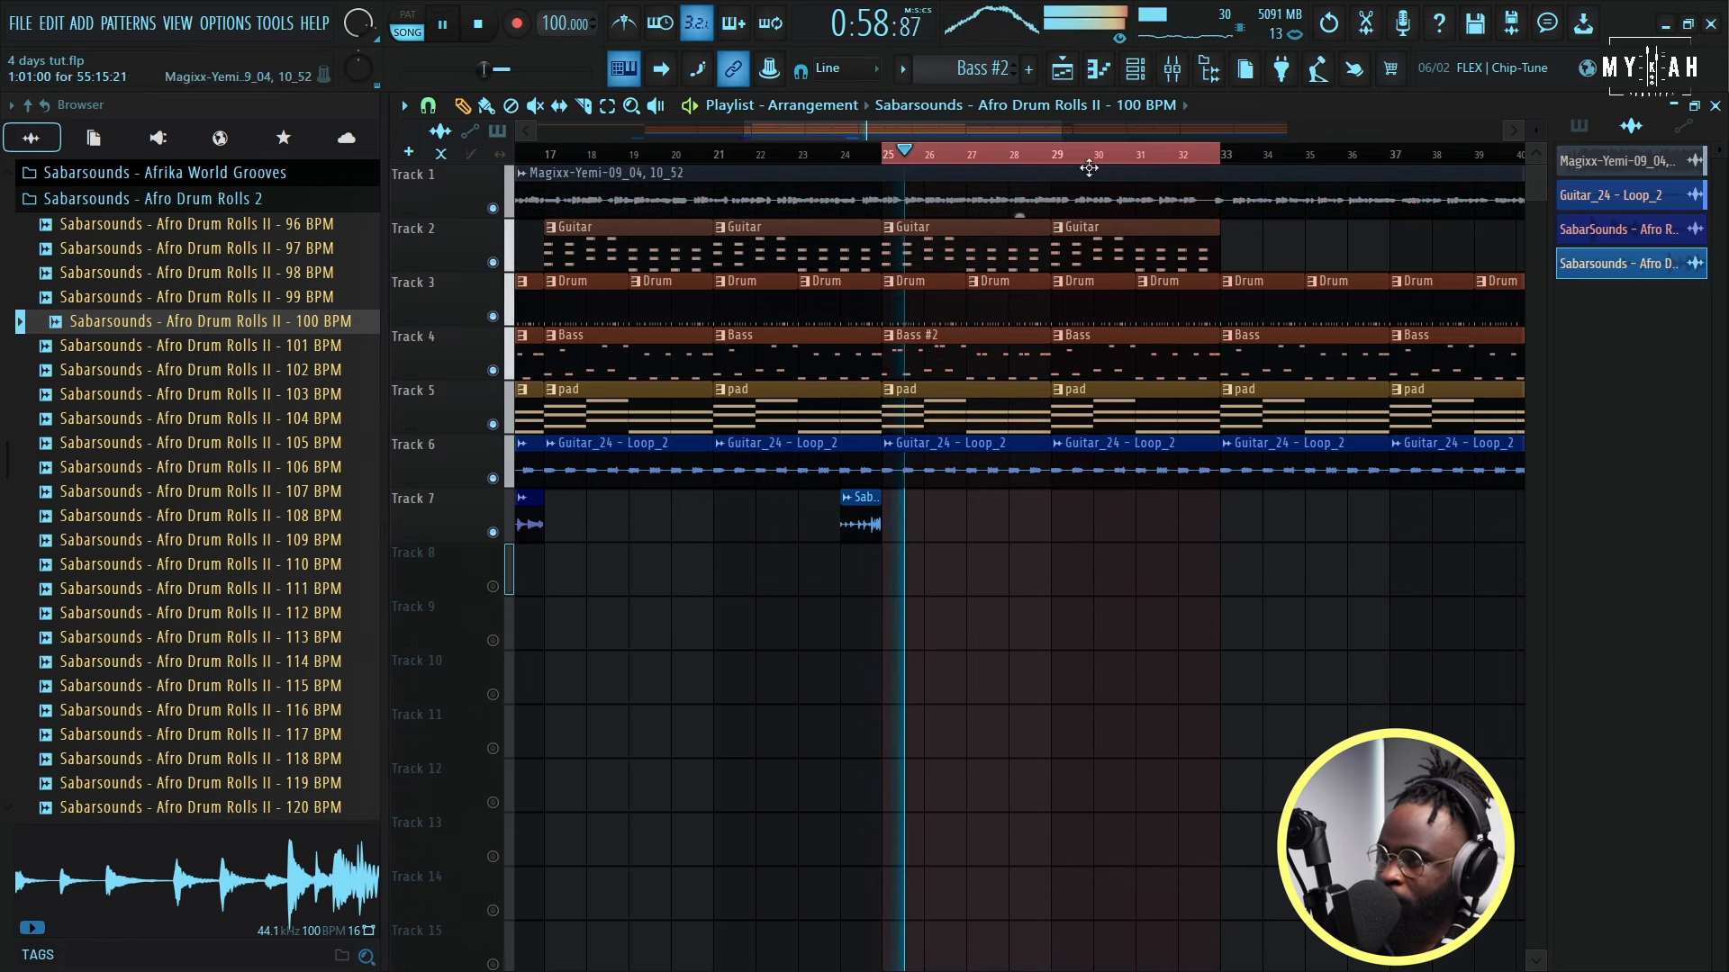
left_click(1138, 72)
key("F6")
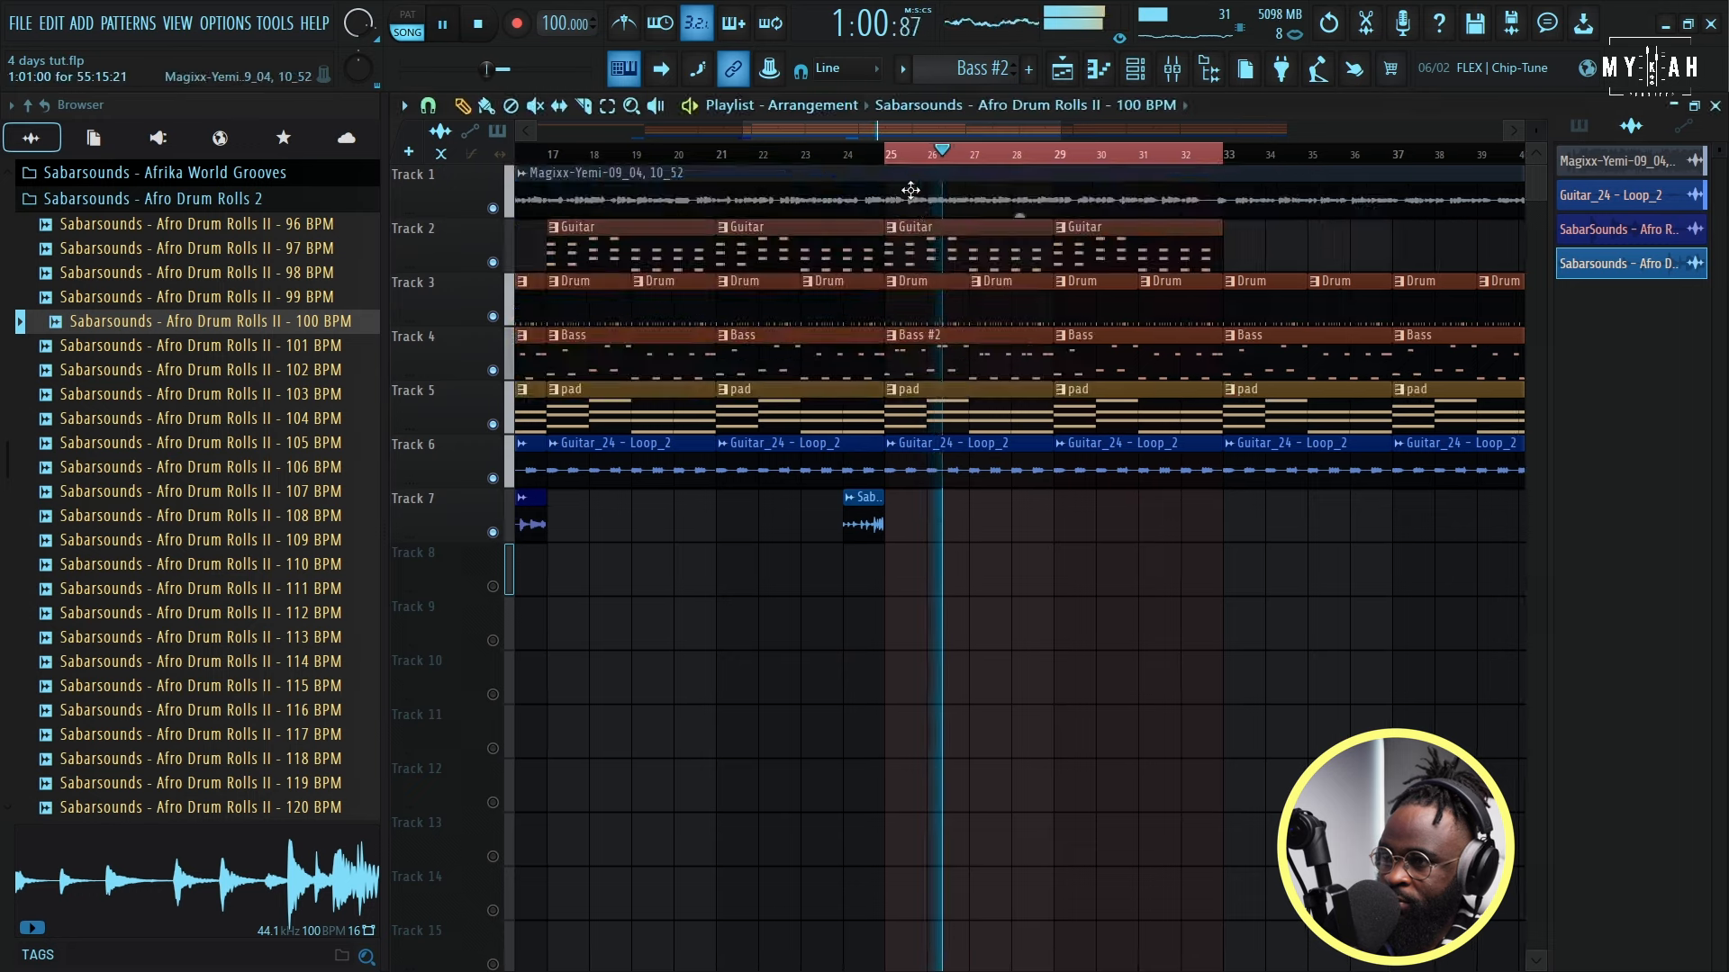
key("space")
Step: Make a unique copy of the bar 25 Guitar pattern and place it on Track 8 at bar 25, keeping the original Guitar clip on Track 2
right_click(889, 230)
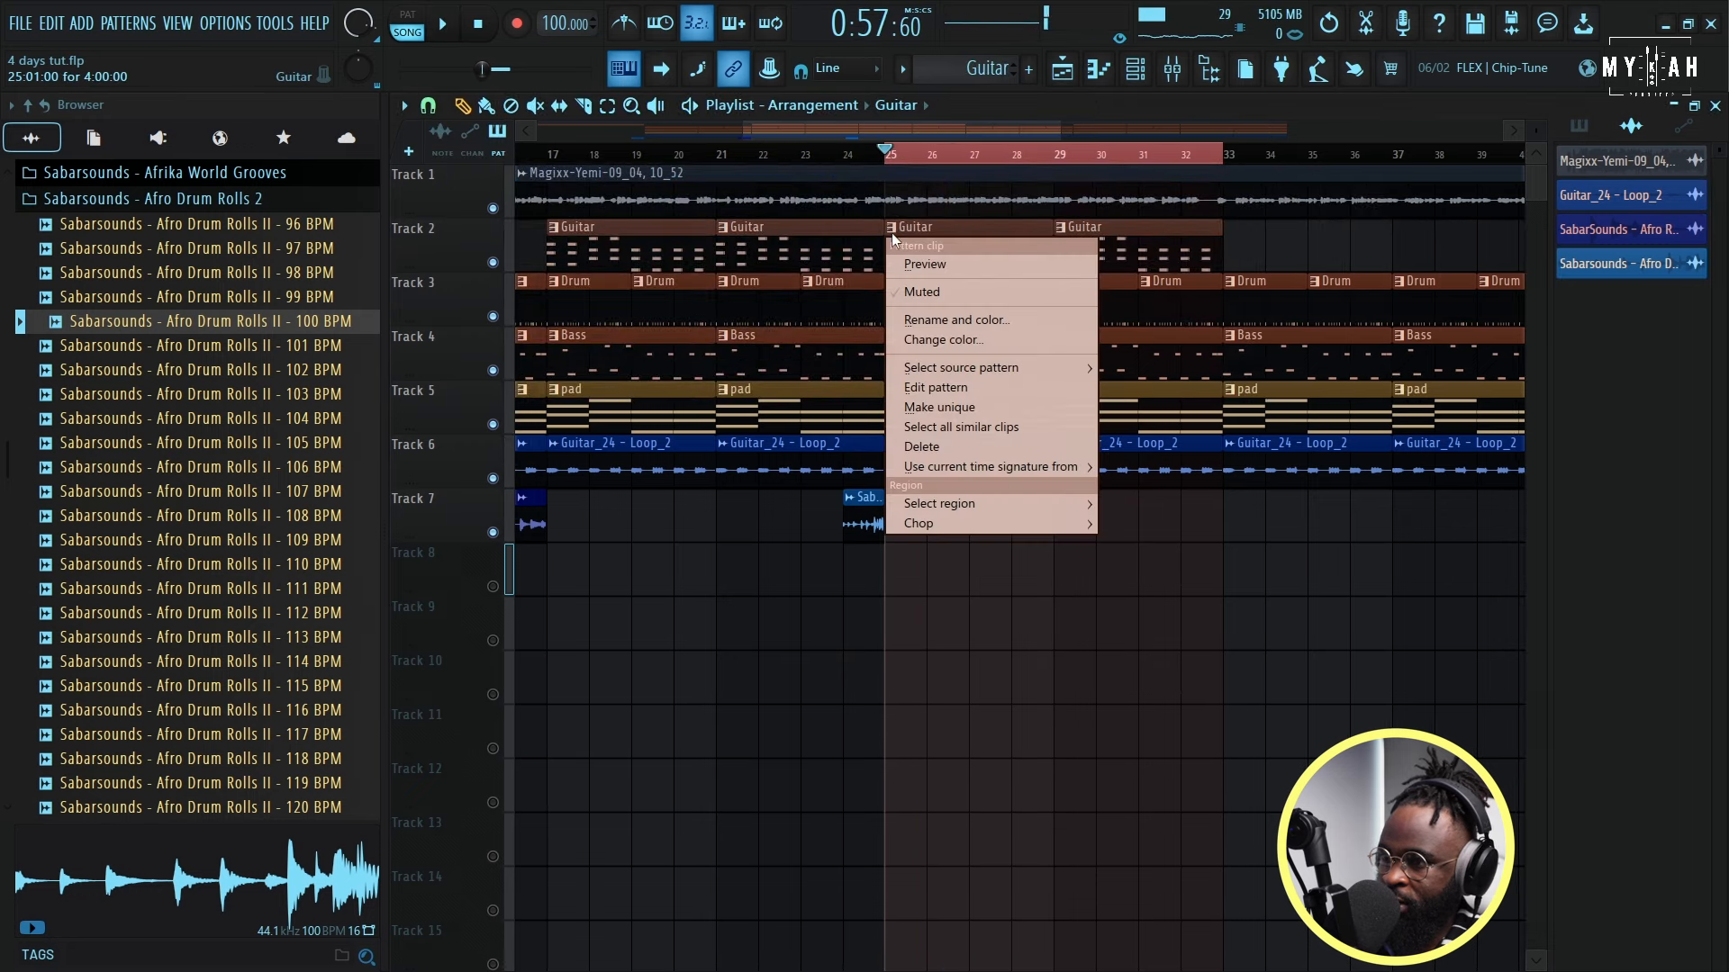
left_click(925, 406)
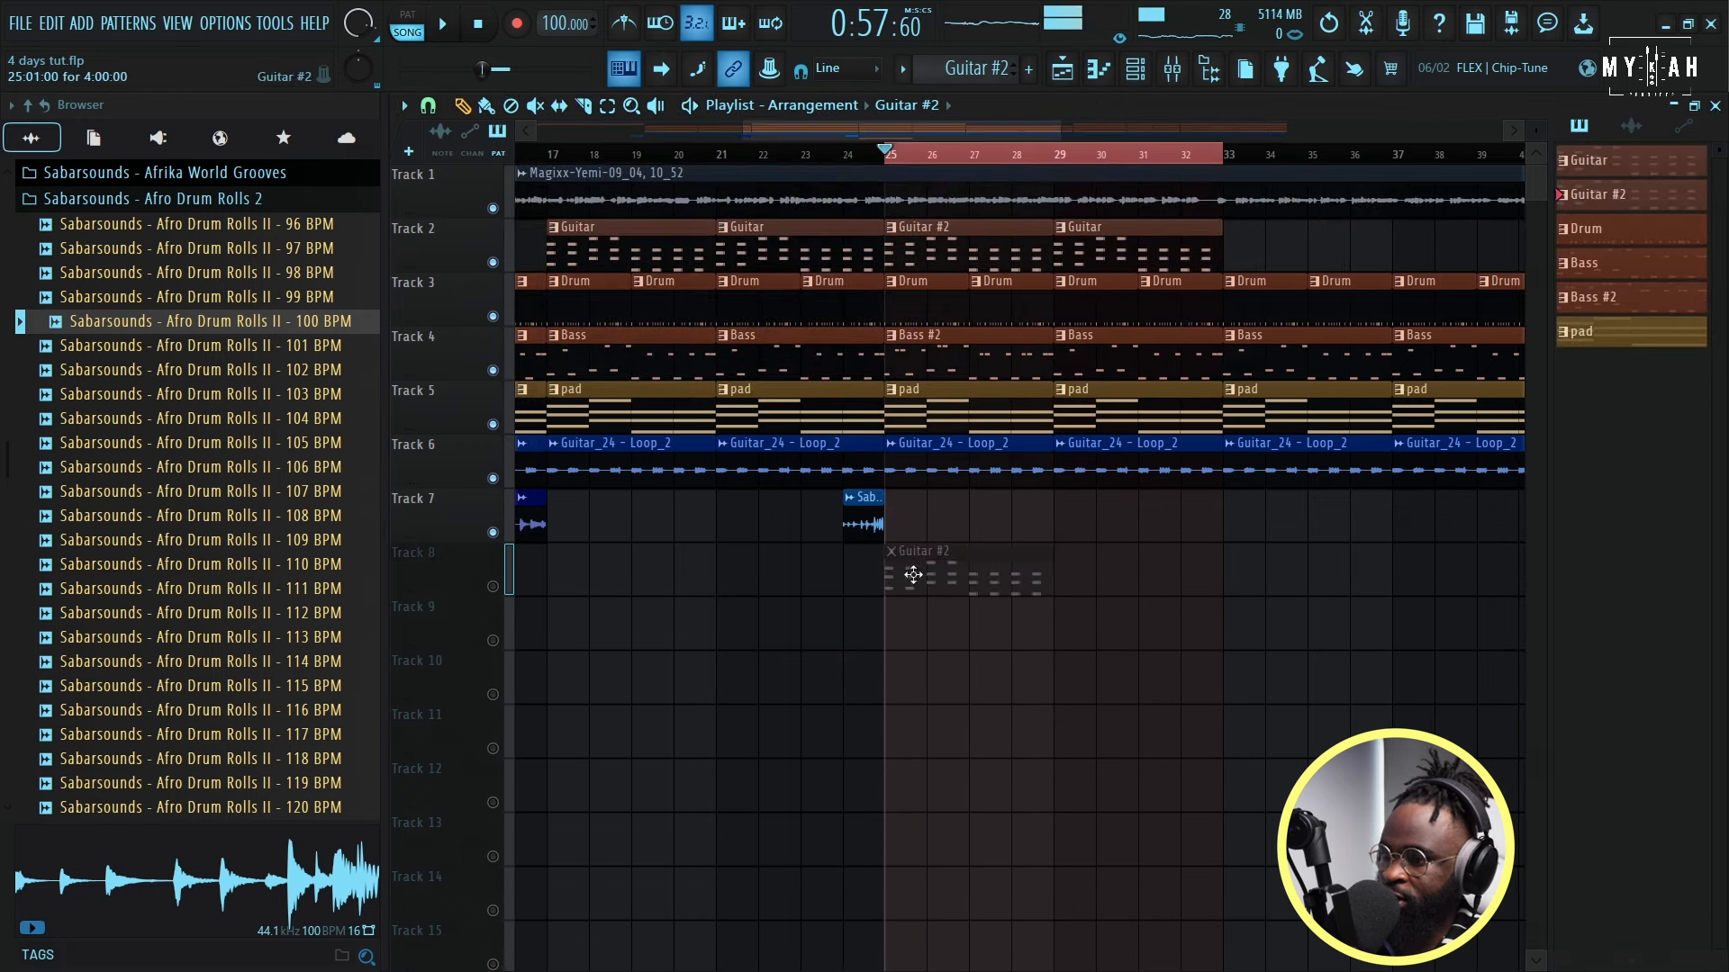
left_click(493, 586)
right_click(999, 255)
left_click(1069, 254)
key("space")
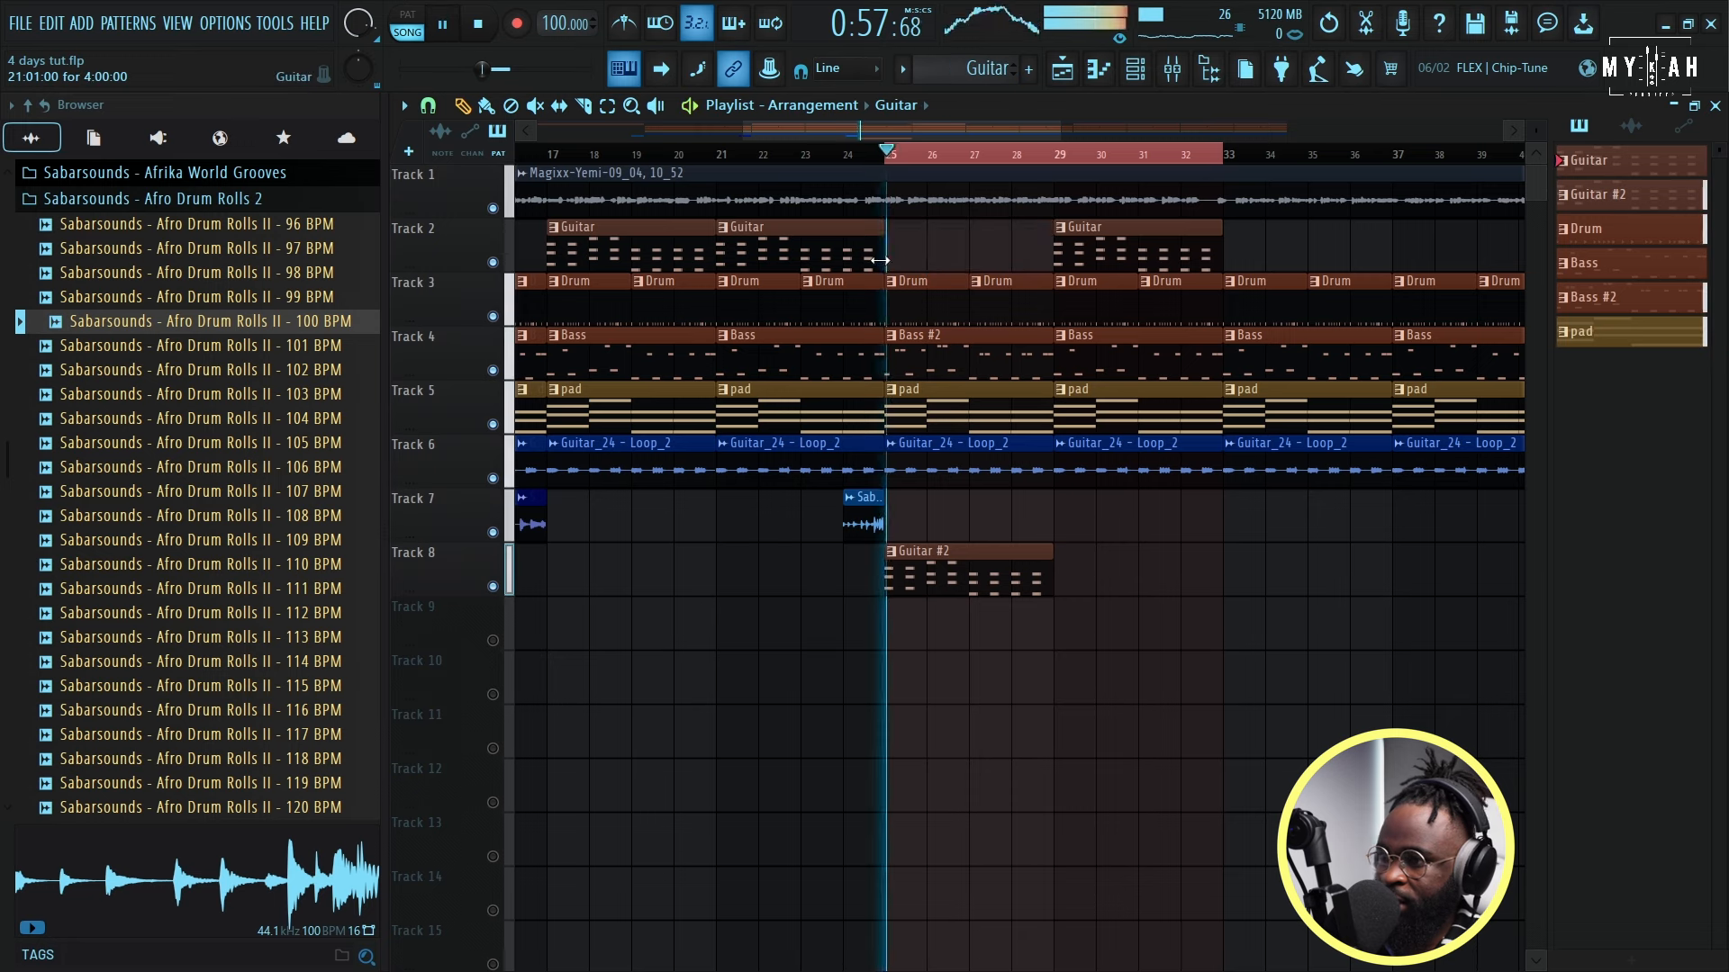
left_click(903, 262)
key("space")
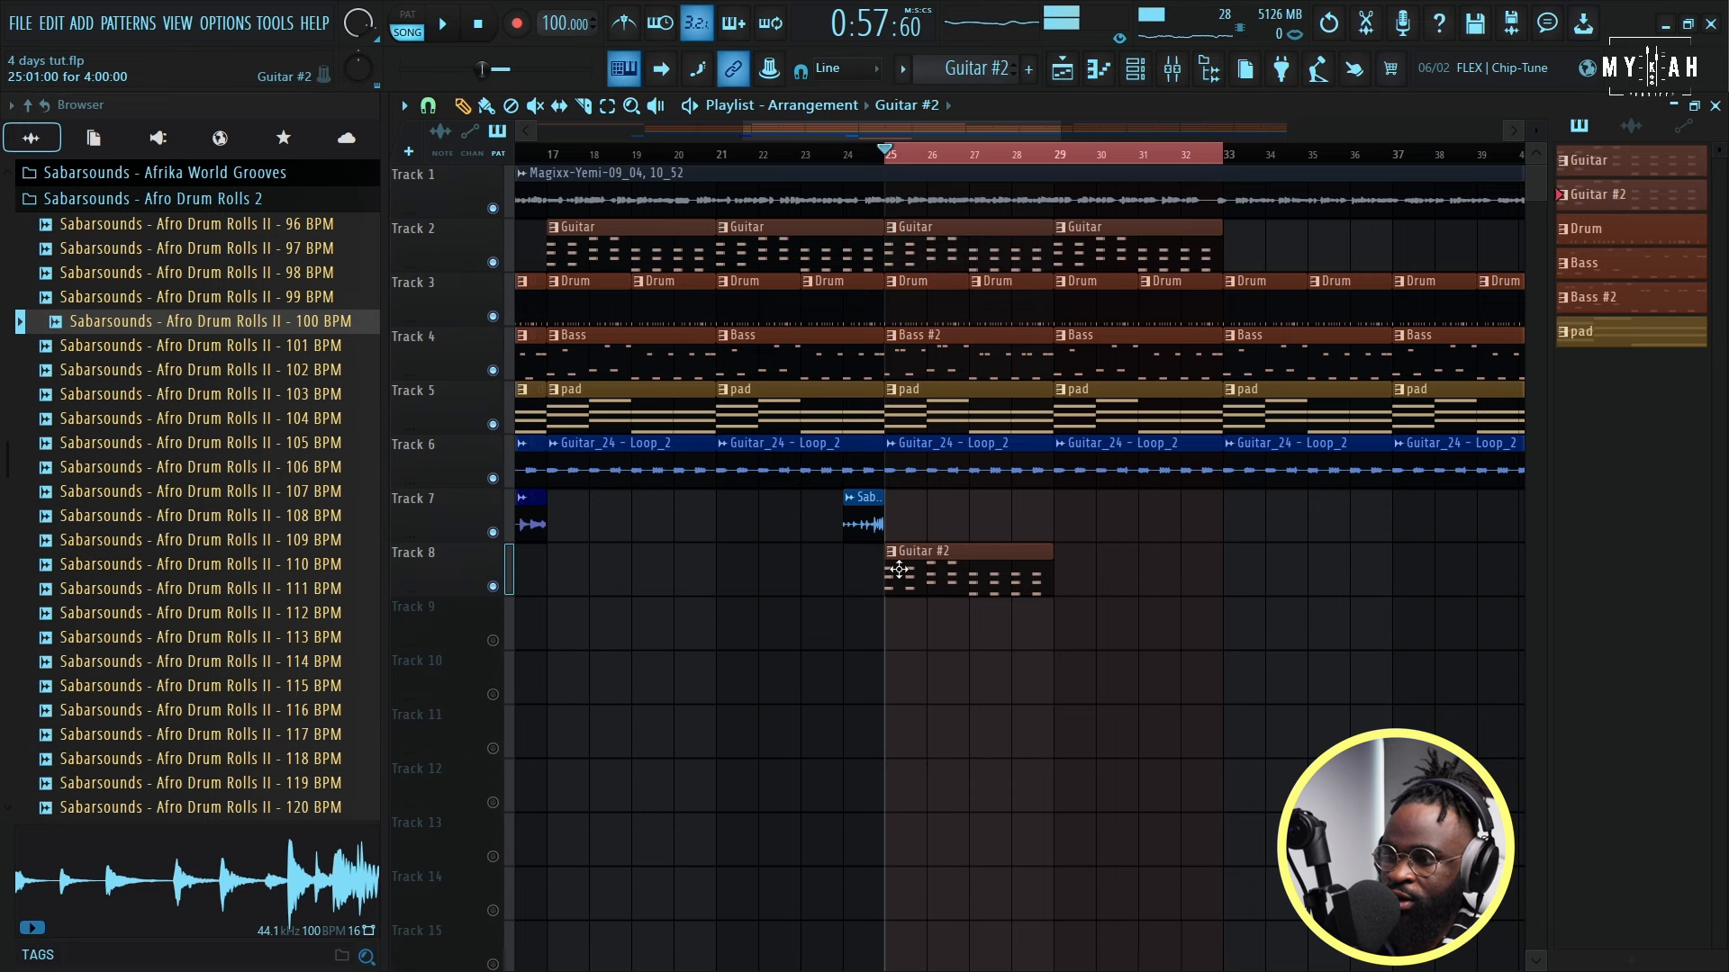
Step: Transpose all notes of the Guitar #2 pattern up one octave and preview the pattern on its own
double_click(903, 569)
scroll(648, 320, "up", 4)
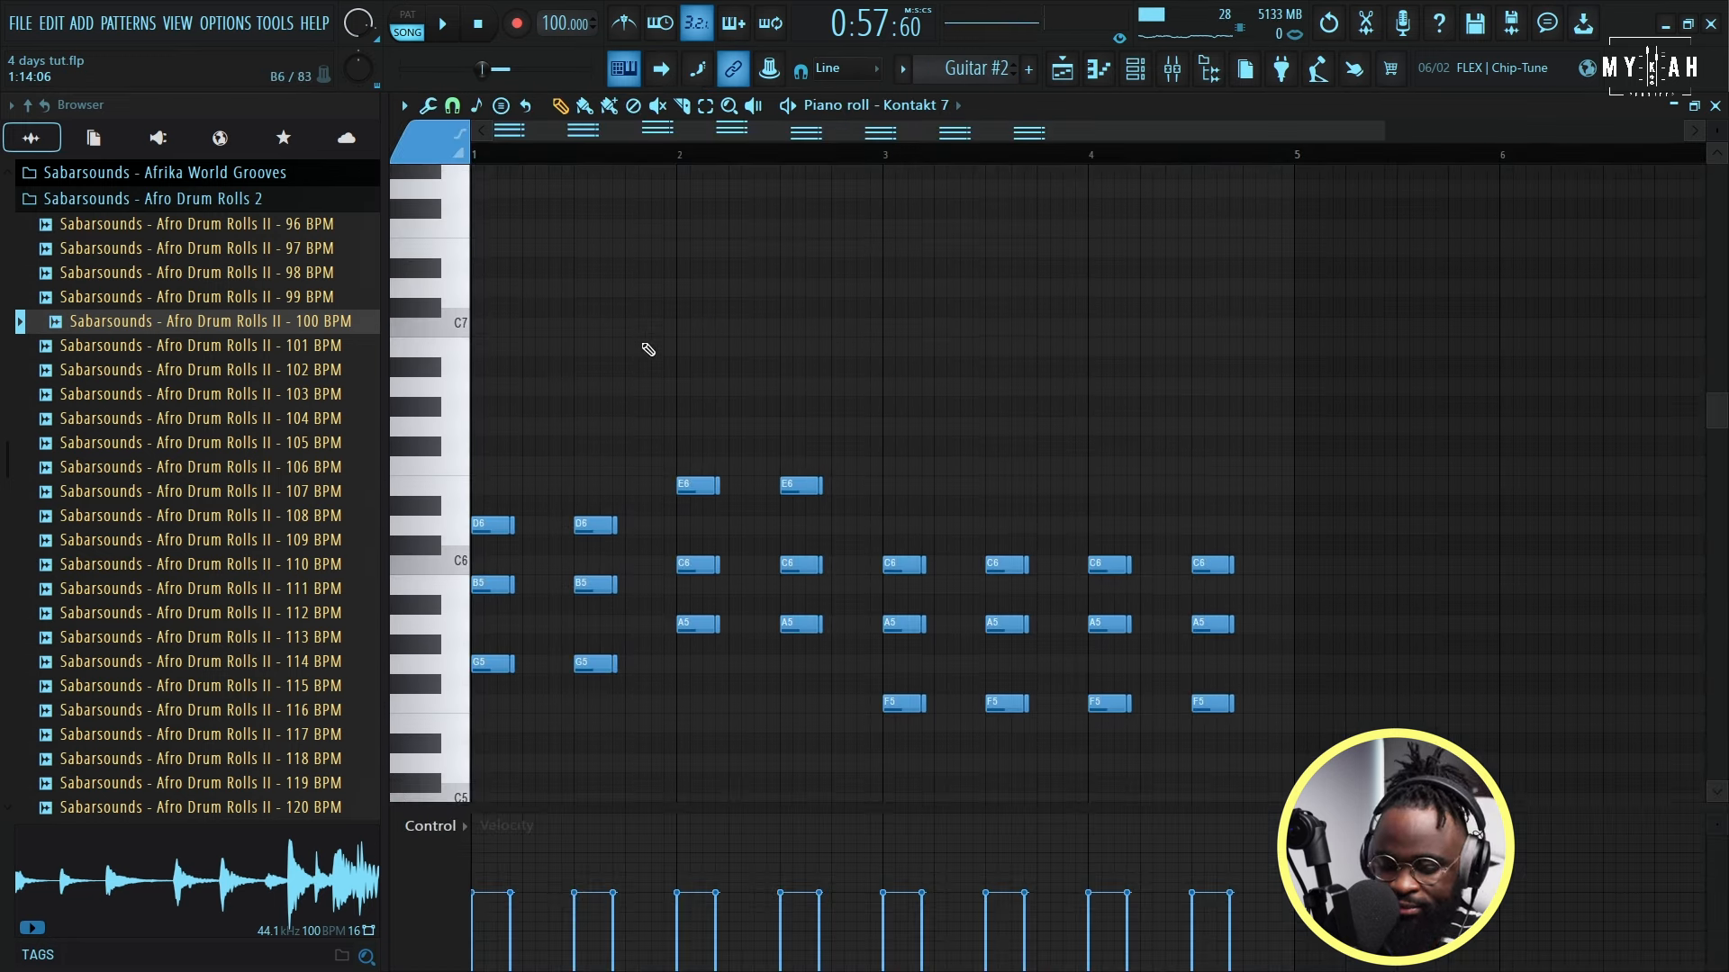
scroll(603, 332, "down", 3)
left_click(409, 12)
key("space")
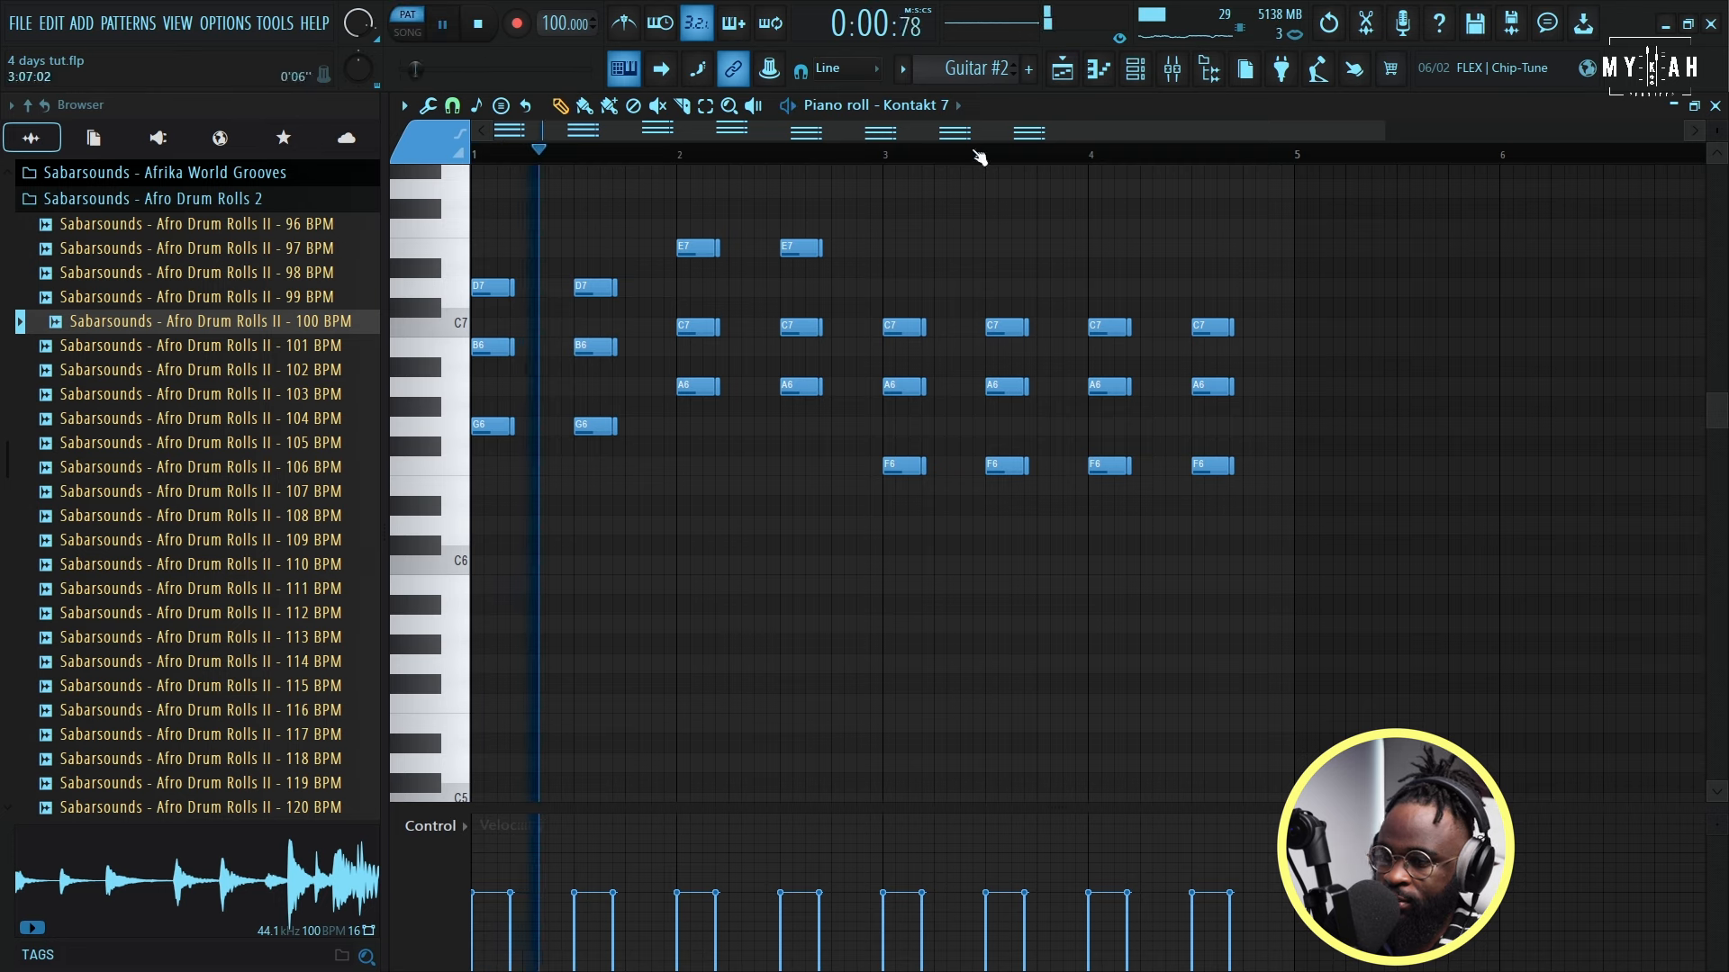
Step: Play the arrangement from bar 25 and add a second Guitar #2 clip on Track 8 at bar 29
key("F5")
left_click(877, 150)
key("space")
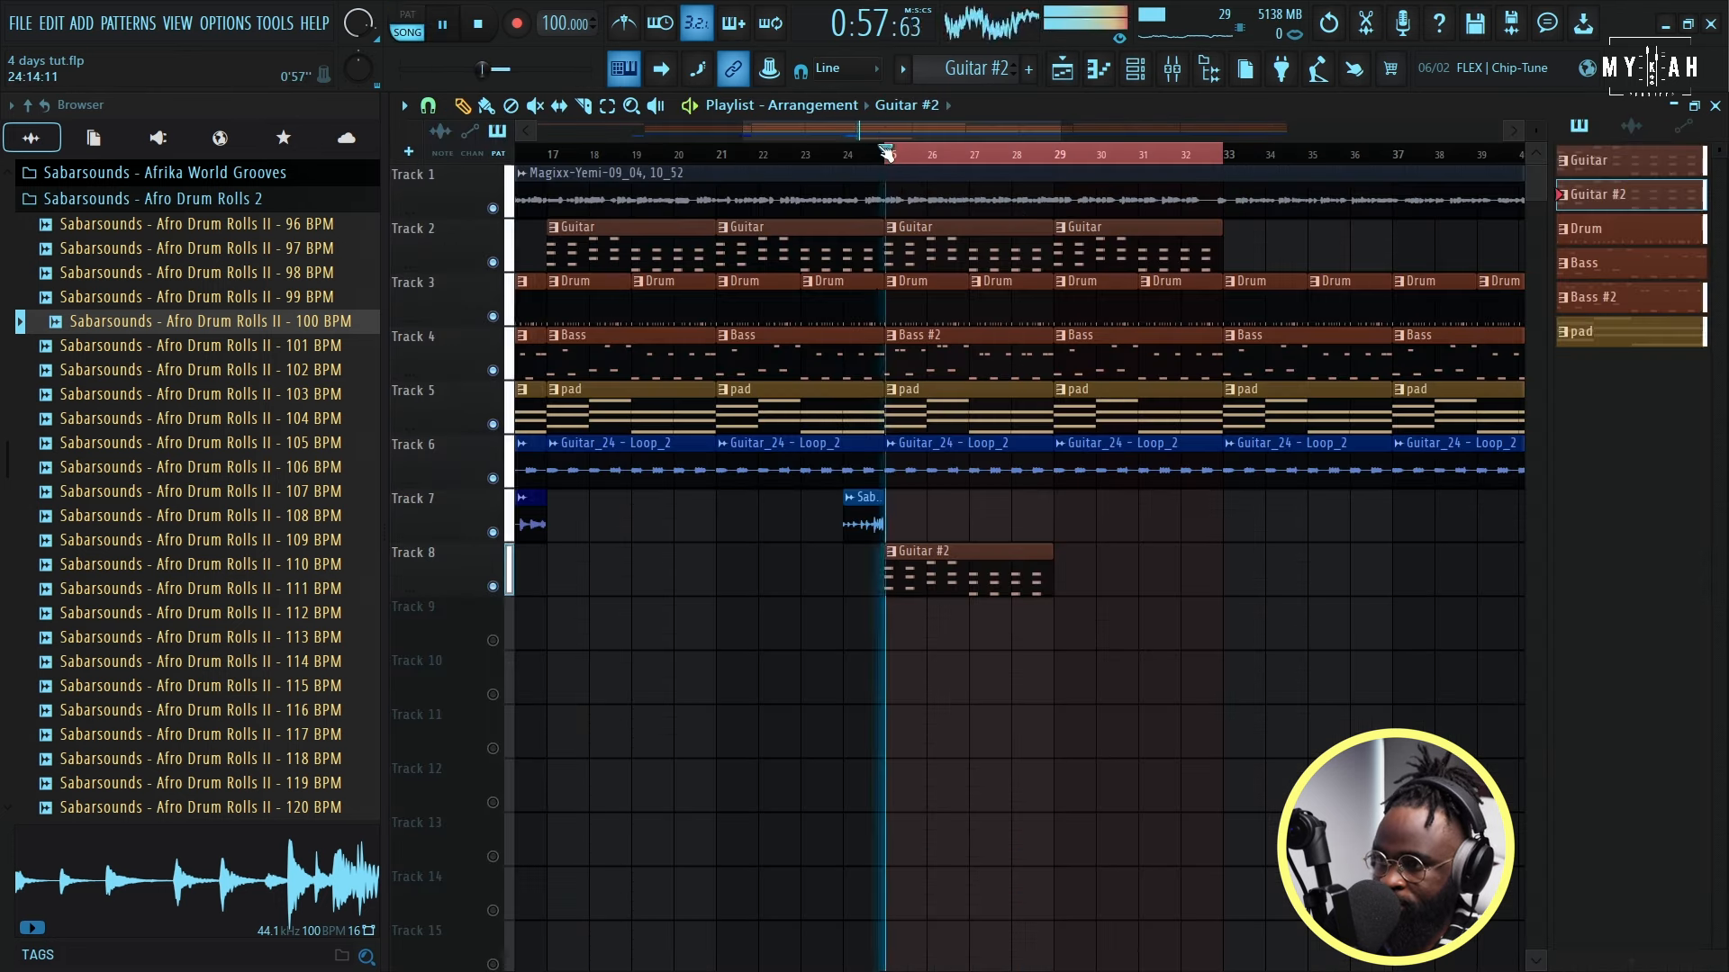
left_click(1070, 587)
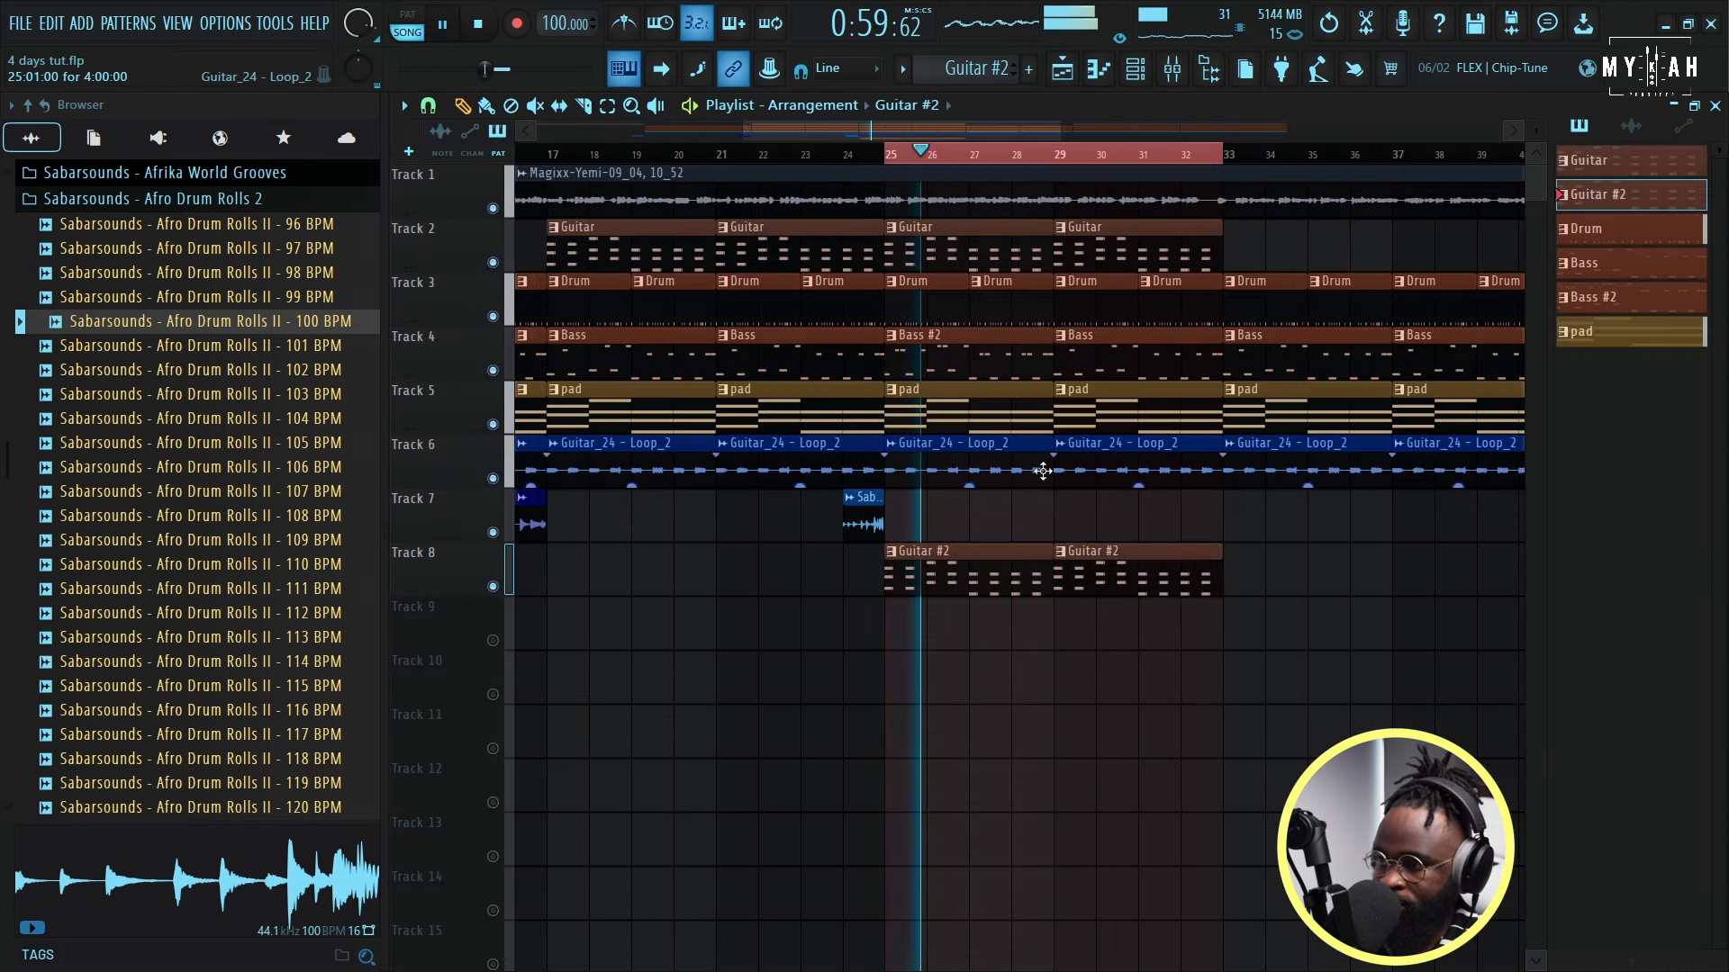
scroll(1040, 161, "down", 3)
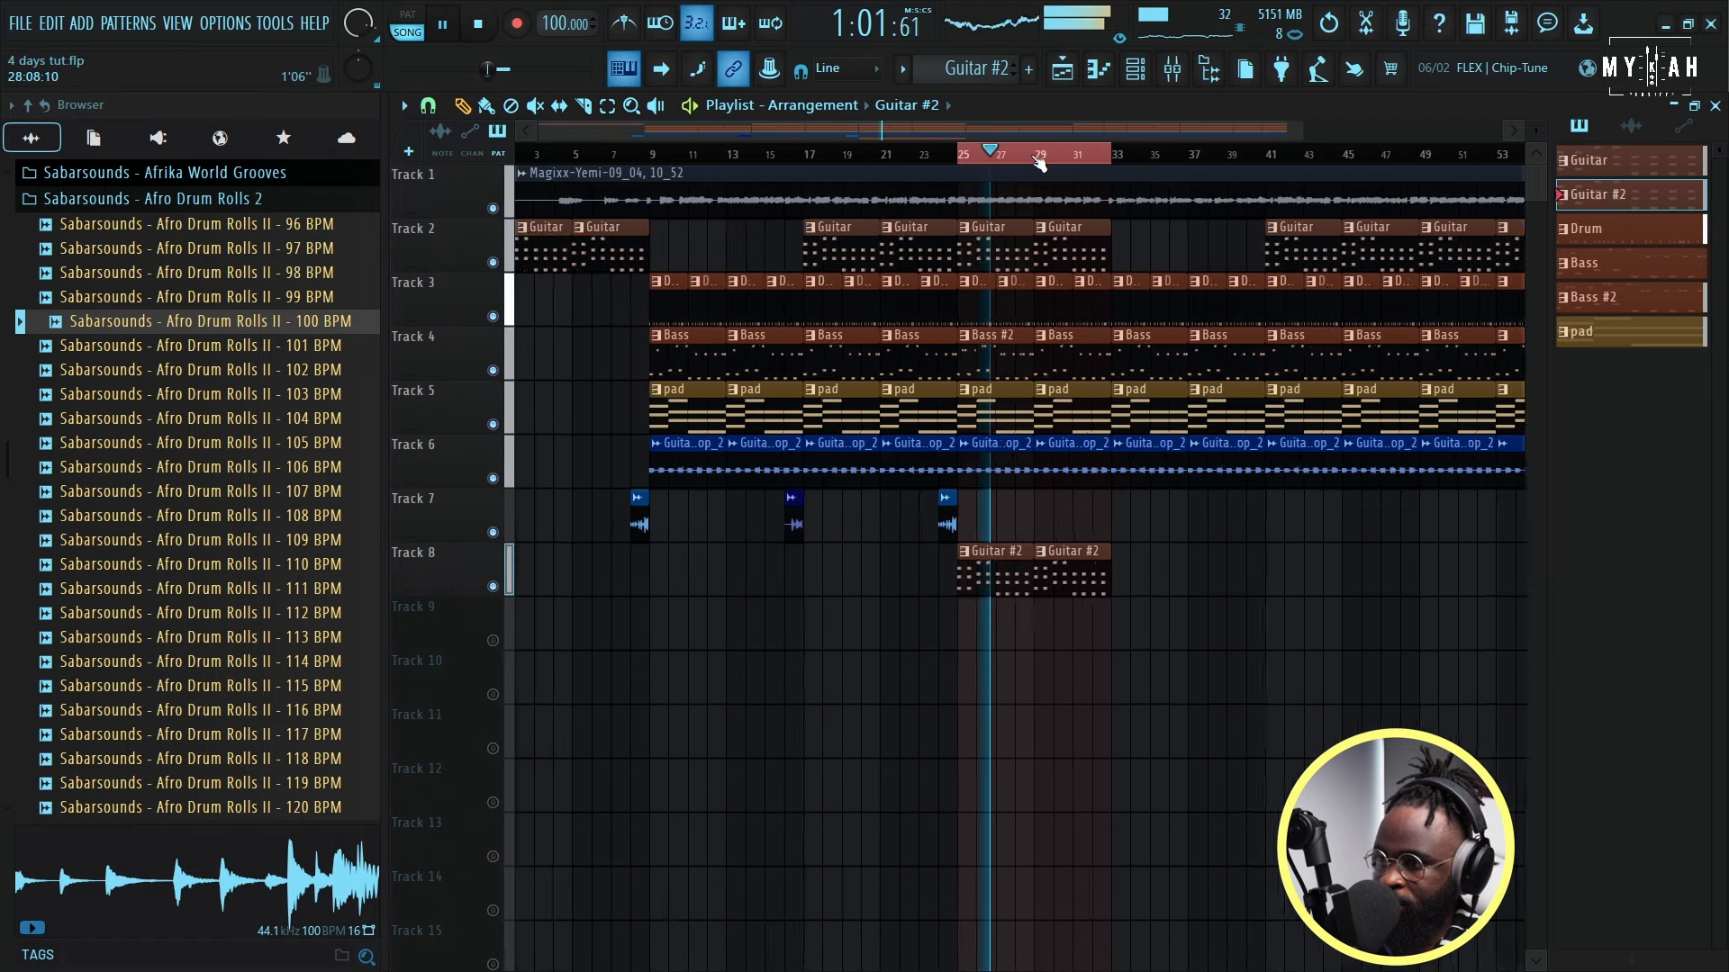
scroll(1040, 160, "down", 3)
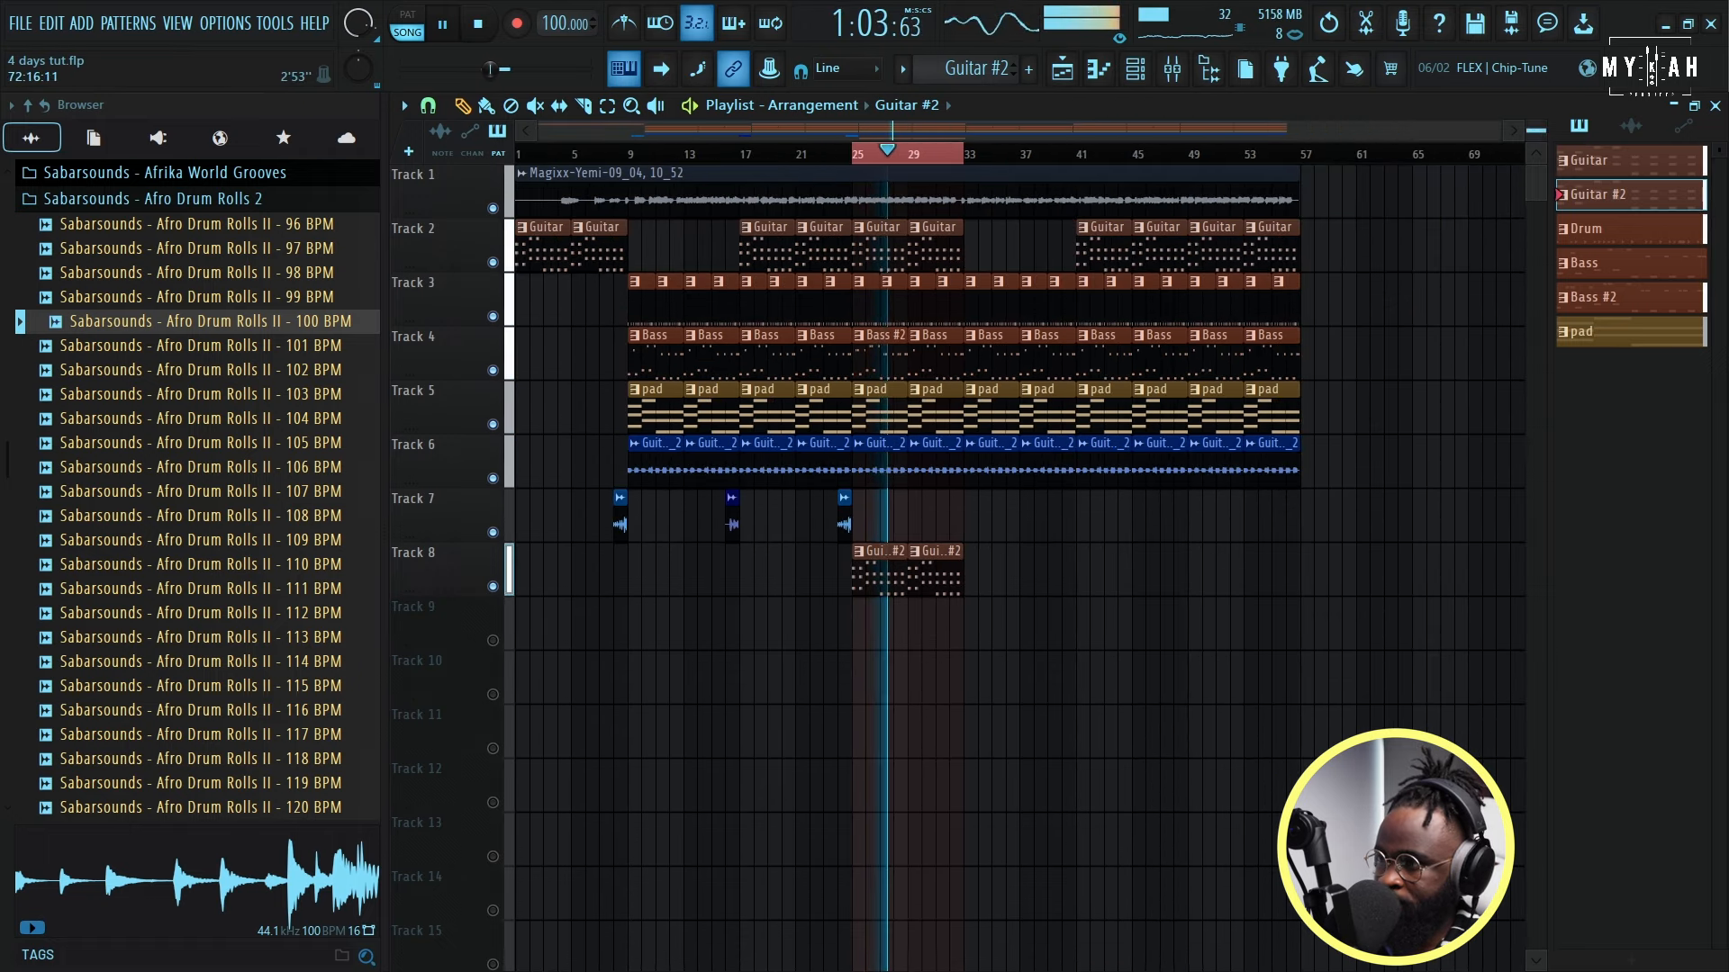
scroll(1536, 129, "down", 2)
scroll(863, 162, "up", 4)
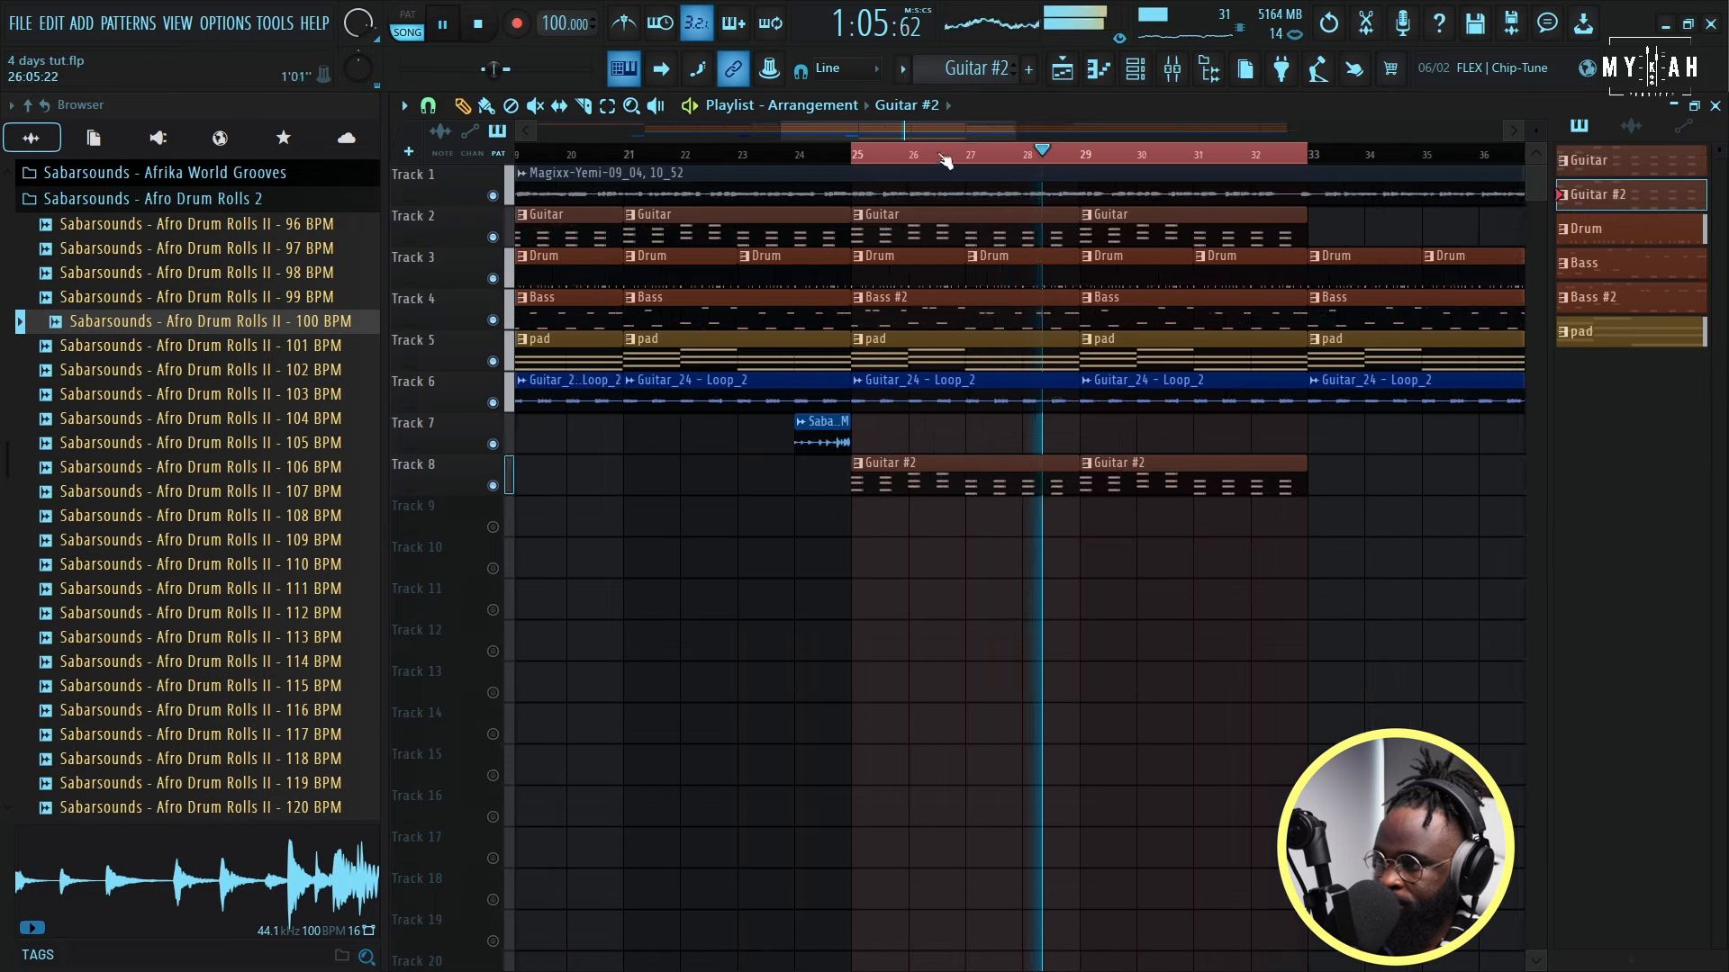
Step: Bring up the Arcade instrument from the channel rack
key("F6")
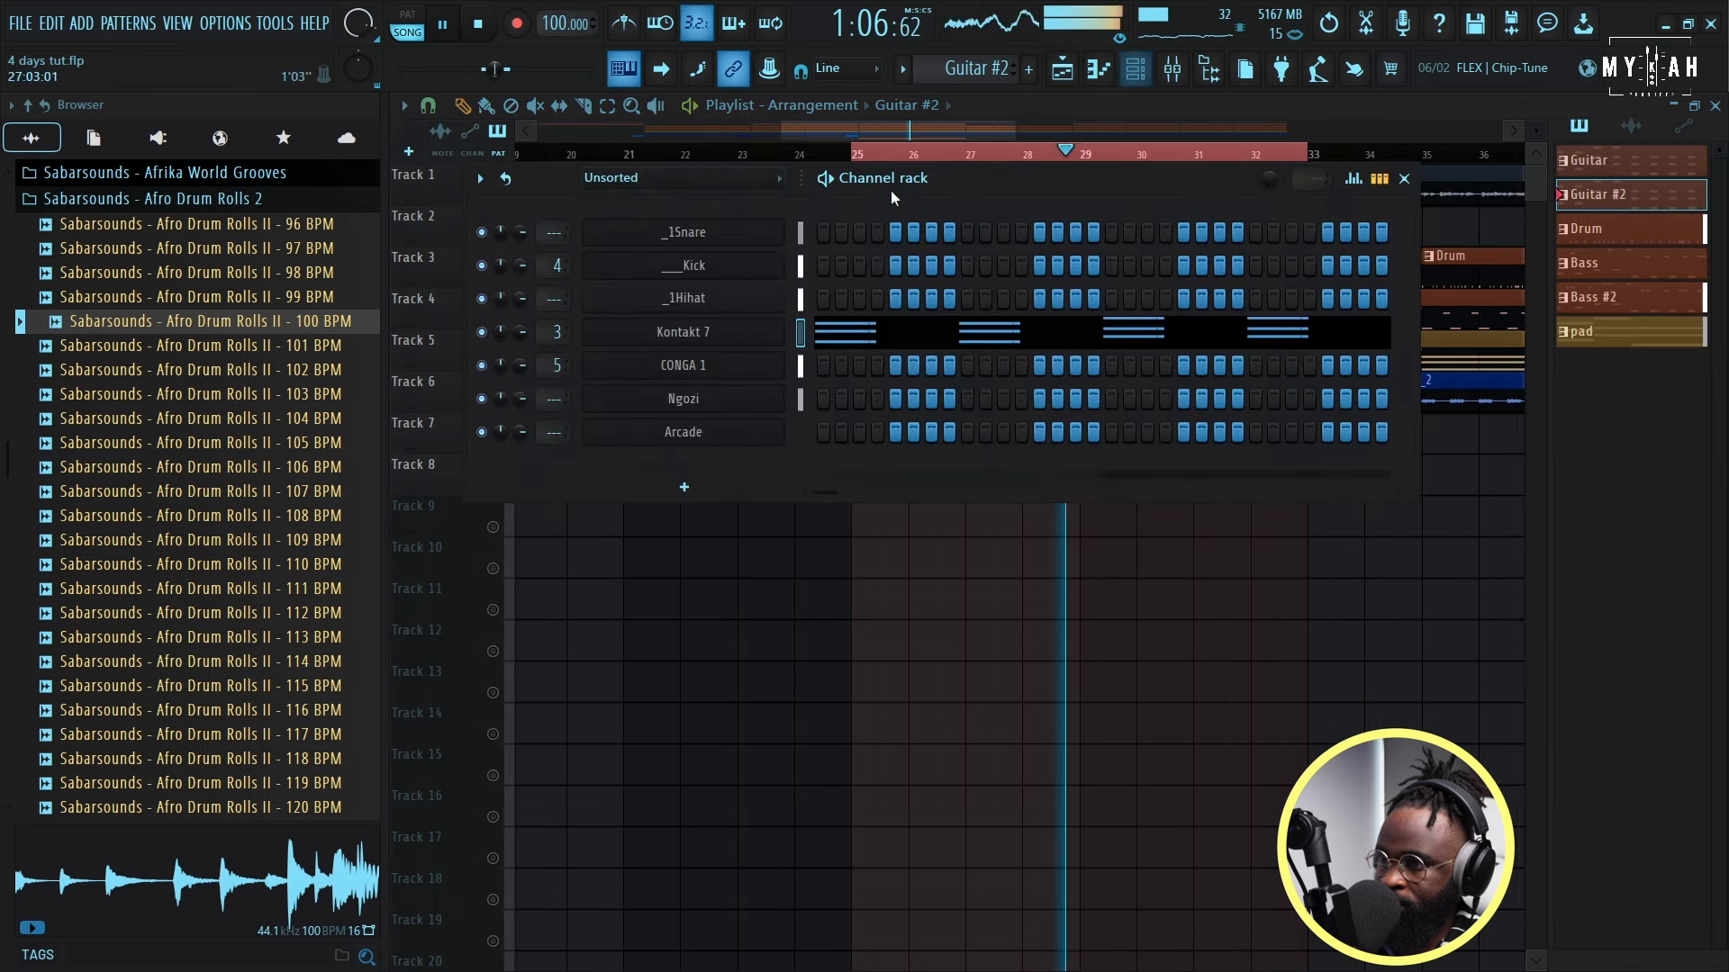
left_click(700, 436)
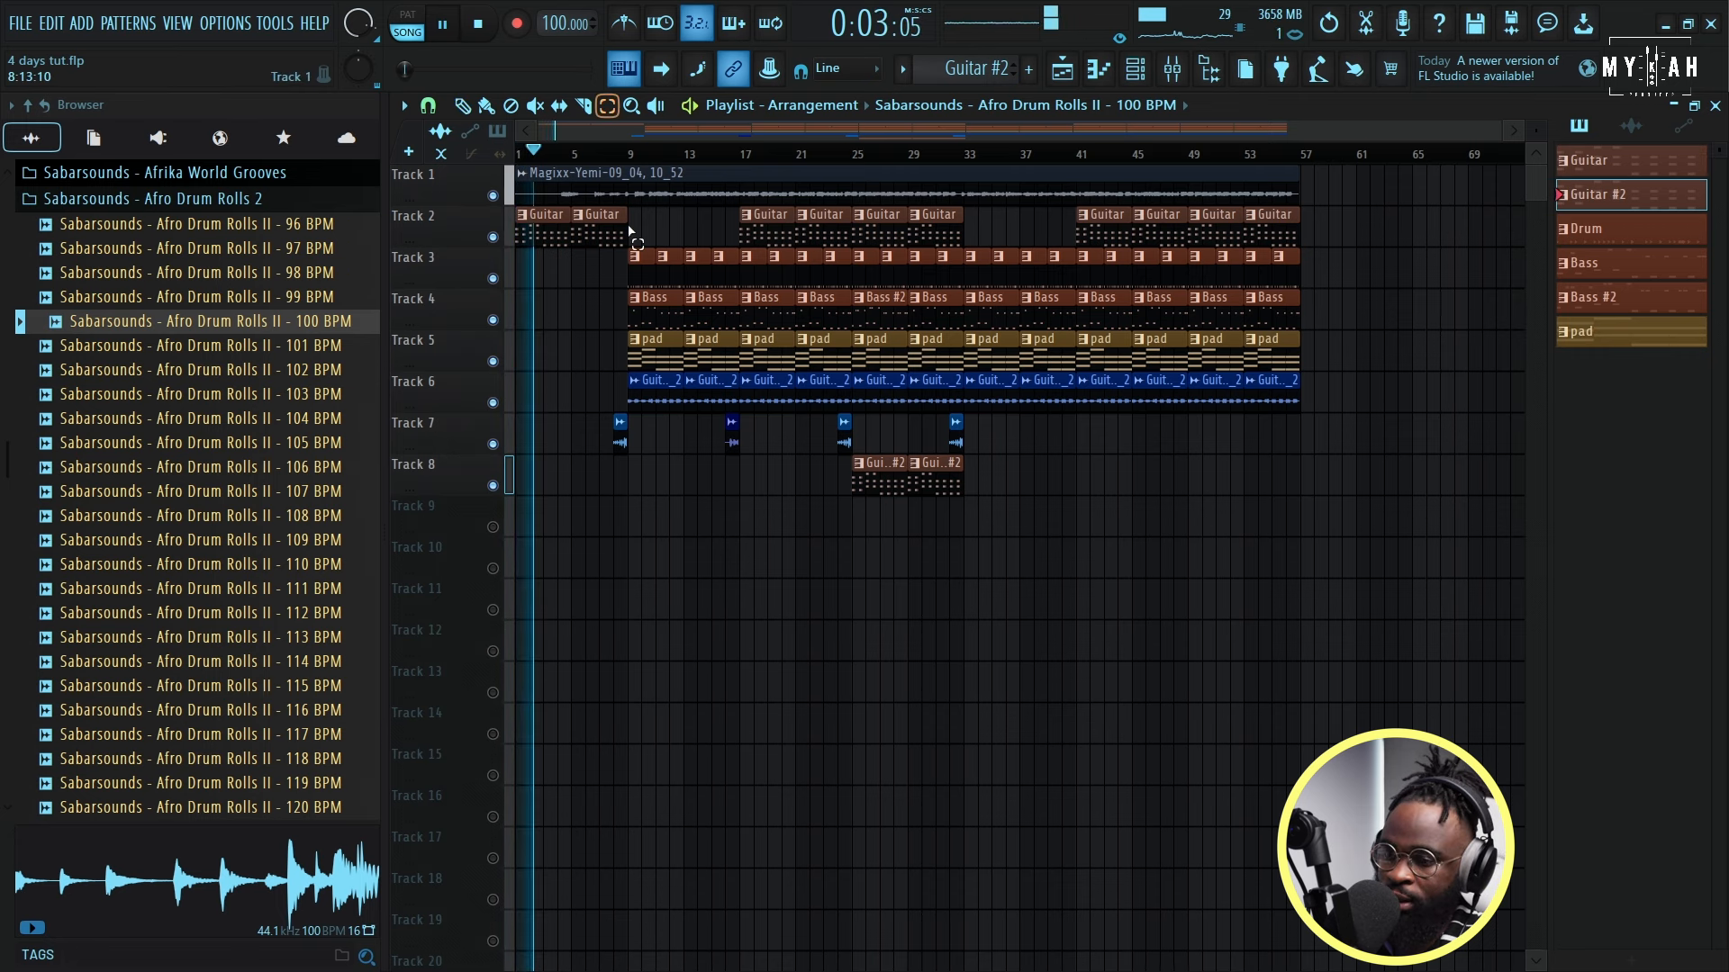
Step: Duplicate the Track 7 drum fills further along the arrangement at bars 40, 48 and 56
left_click_drag(603, 438, 1023, 453)
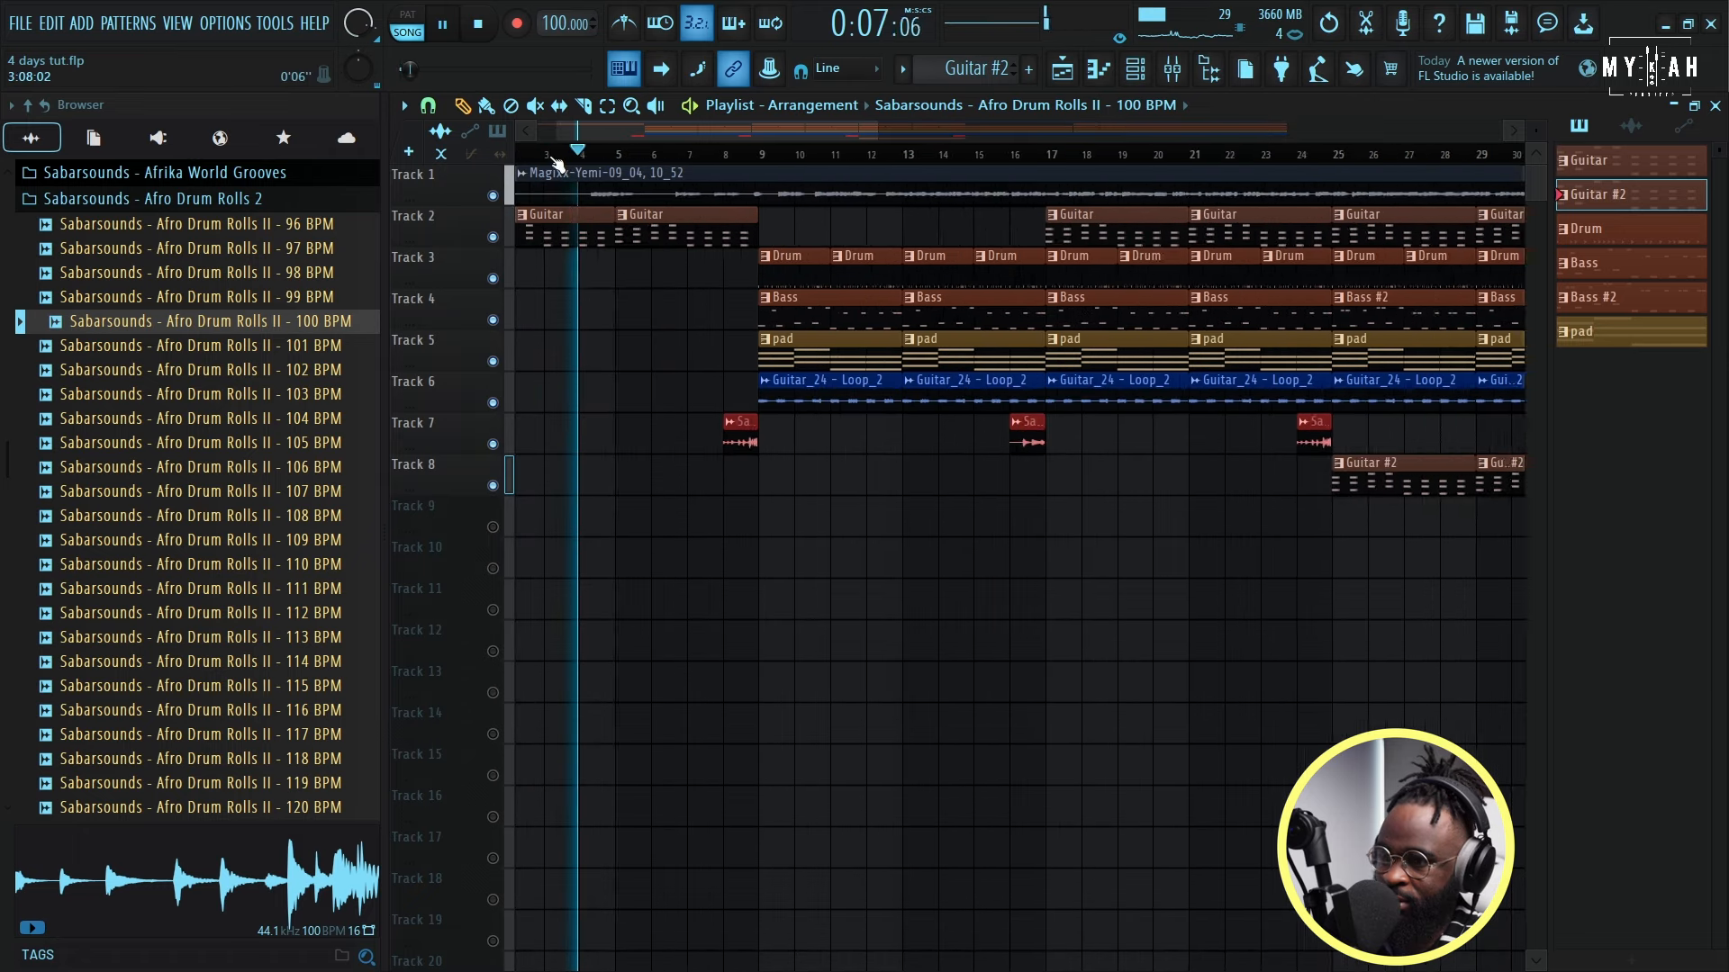
left_click_drag(773, 428, 1017, 459)
scroll(1049, 158, "down", 6)
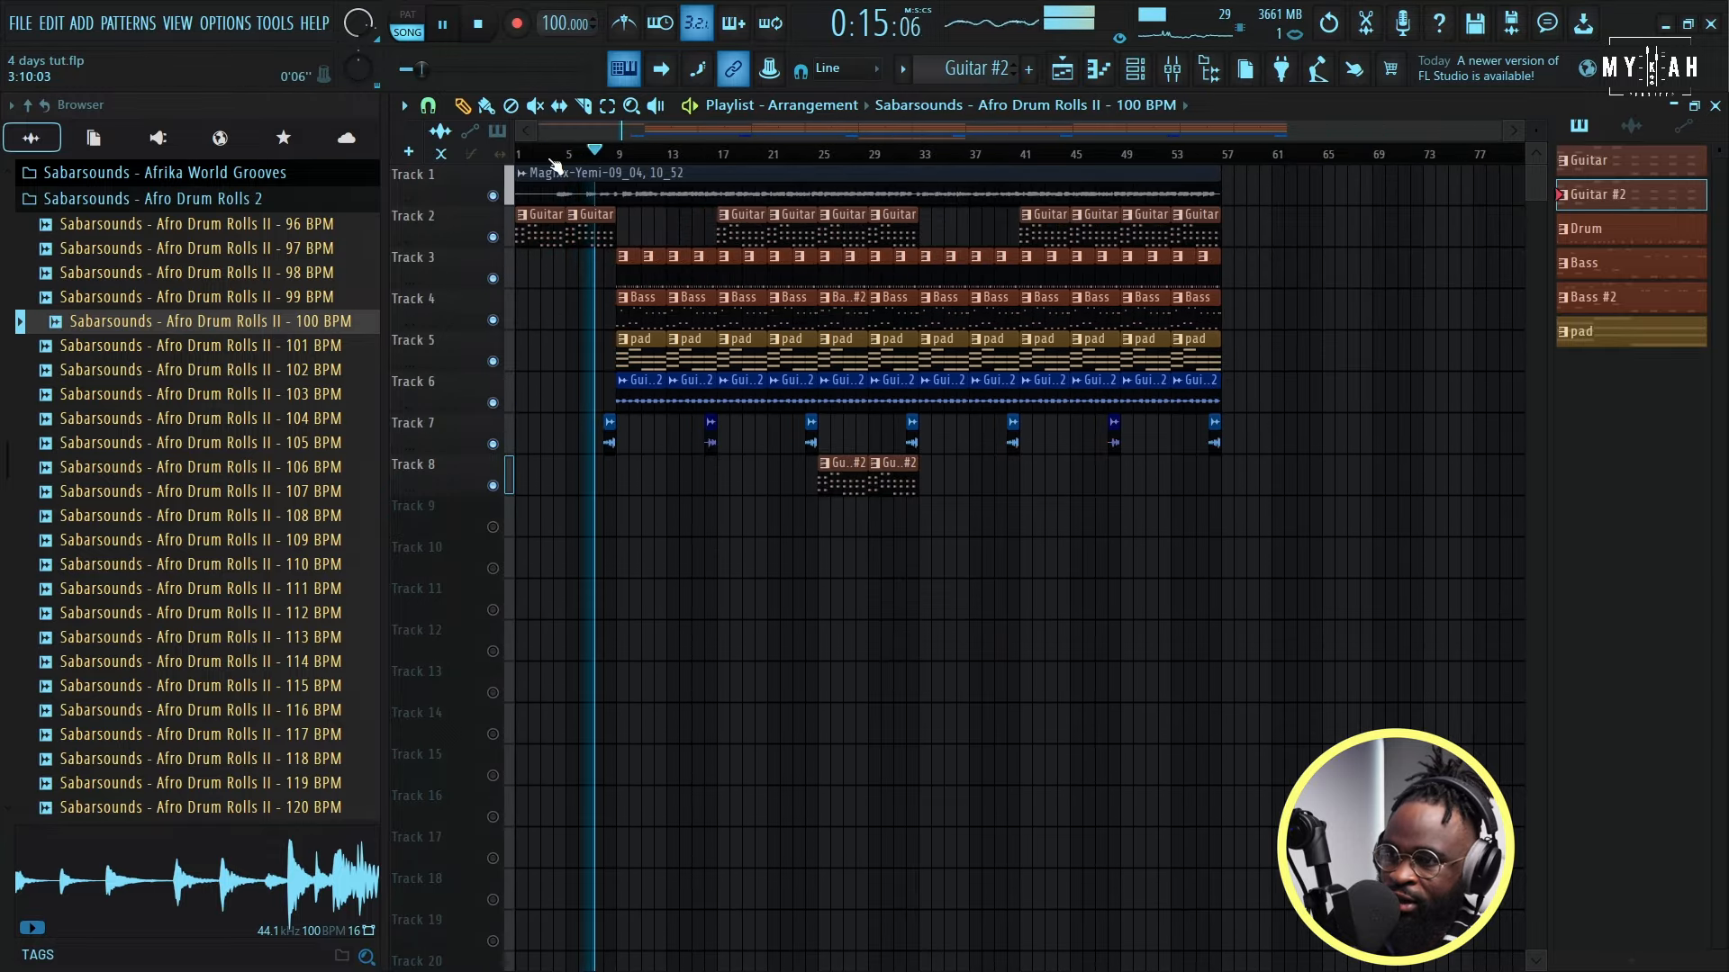
Step: Copy the drum, bass, pad and guitar loop clips from bar 9 to bar 5, and add a drum fill on Track 7 at bar 4
scroll(555, 165, "up", 5)
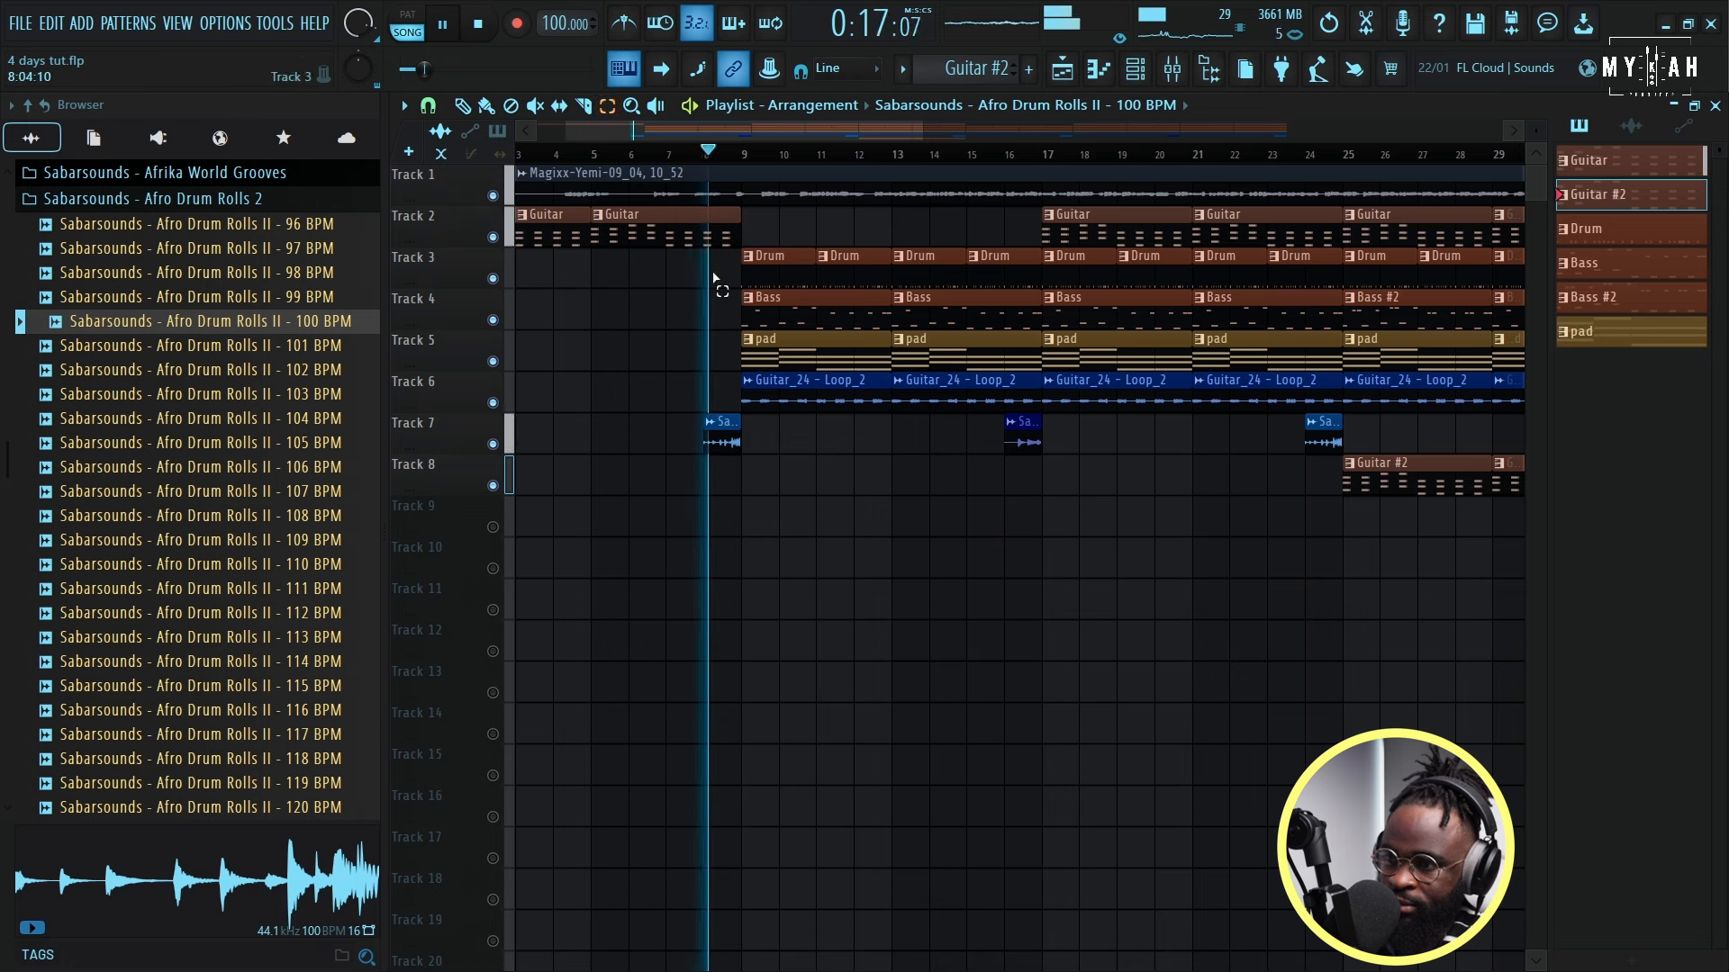
left_click_drag(738, 250, 887, 401)
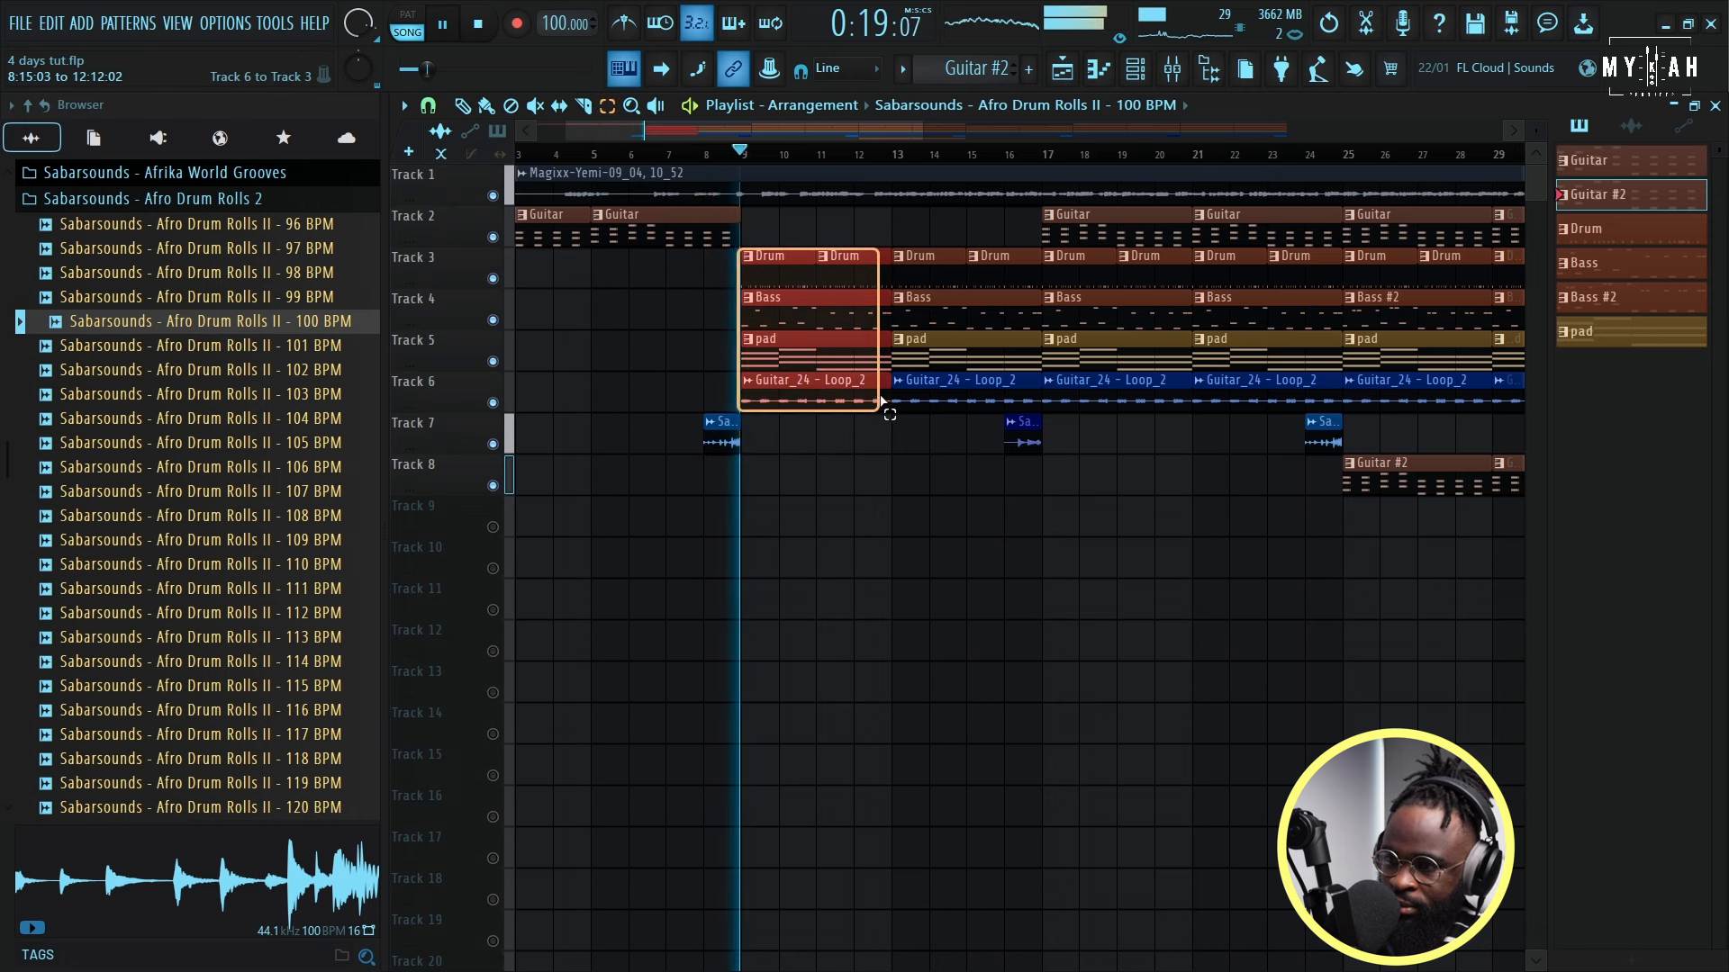
left_click_drag(783, 274, 622, 282)
left_click(552, 151)
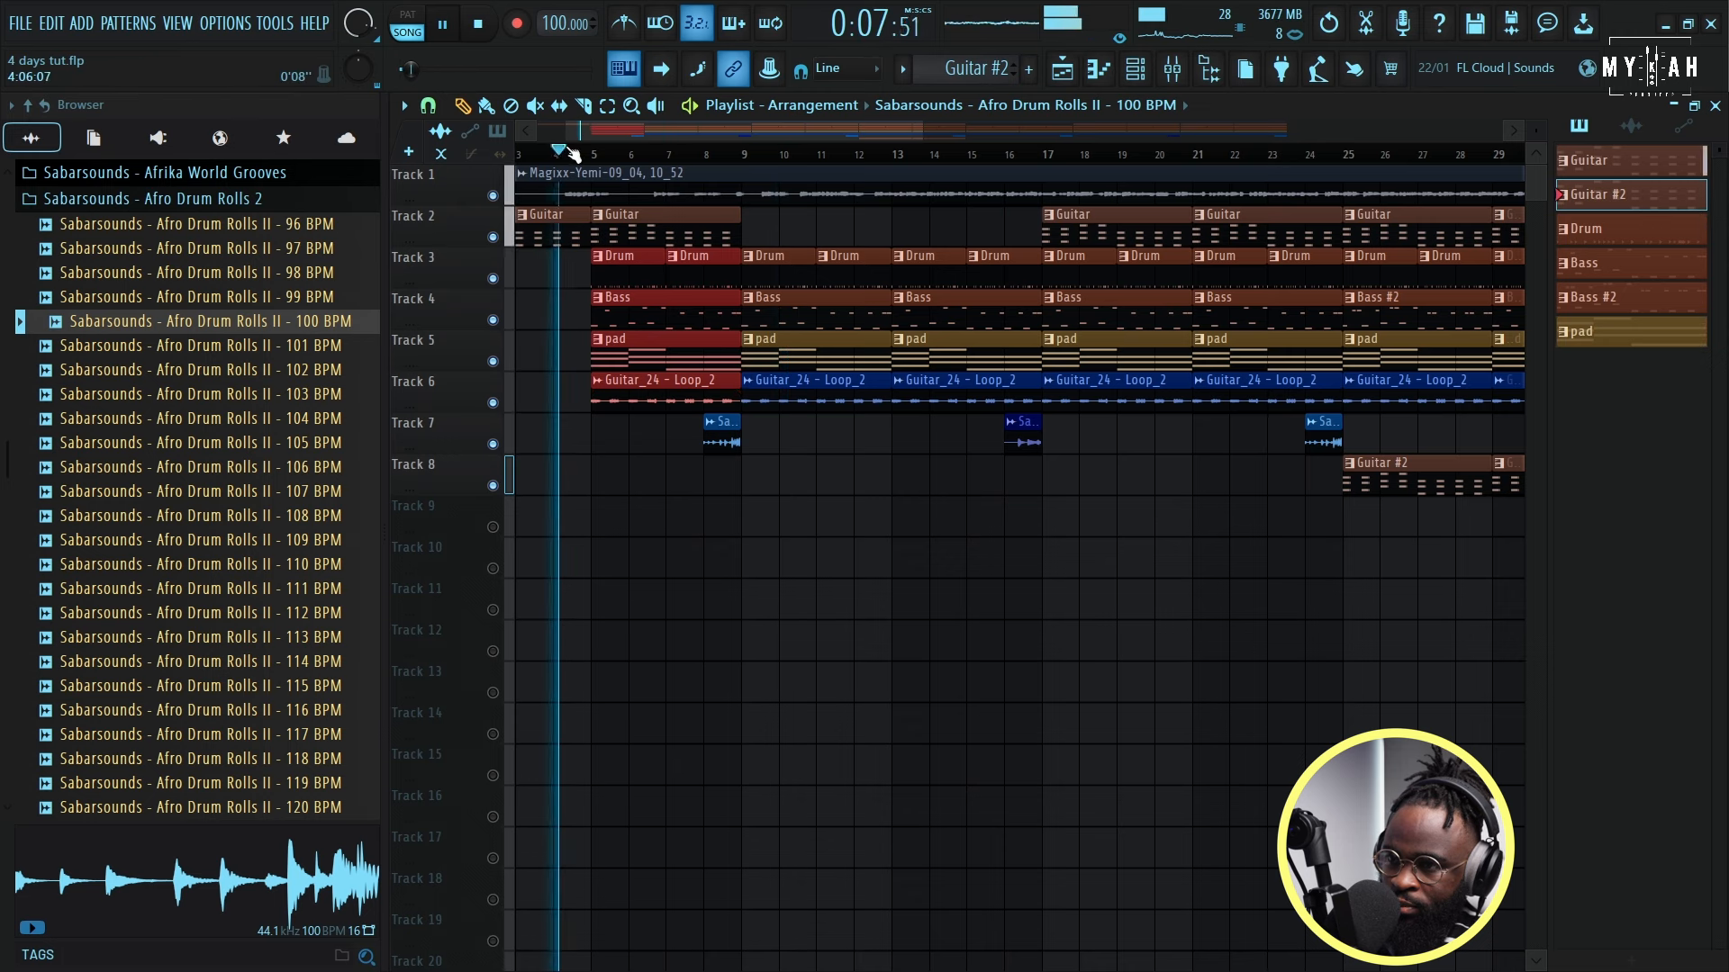
left_click_drag(589, 132, 558, 134)
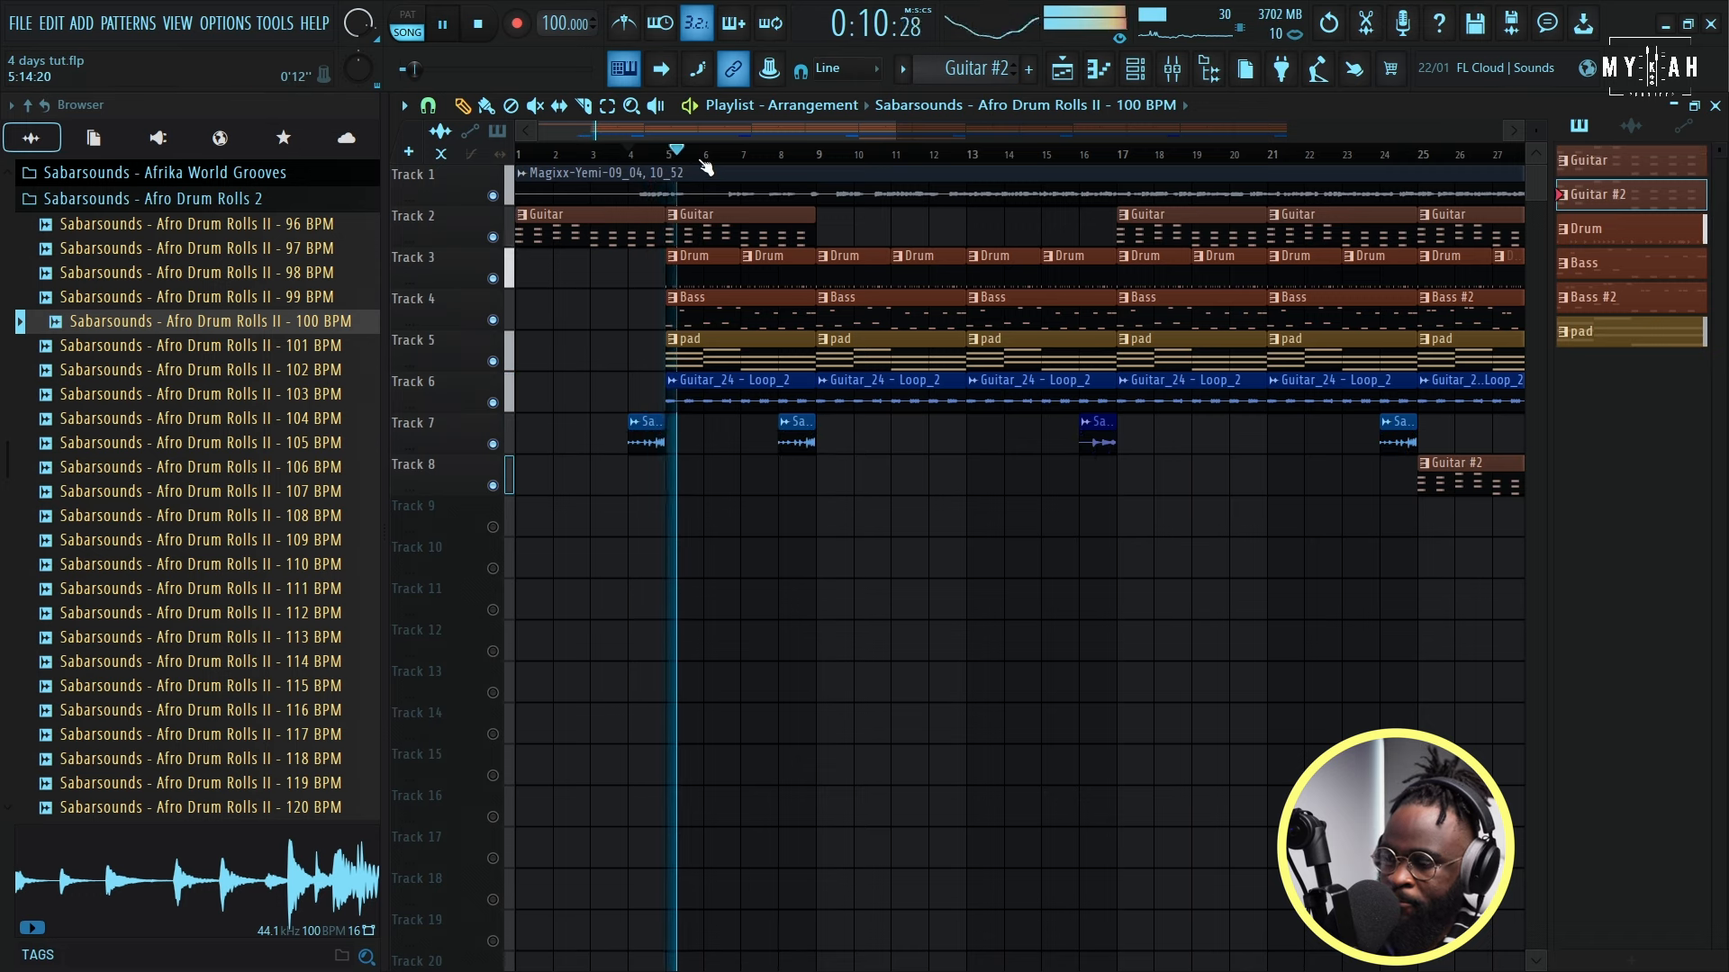
Step: Look through the sample pack folders in the browser for another sound while the arrangement plays
scroll(705, 167, "down", 2)
scroll(706, 168, "down", 1)
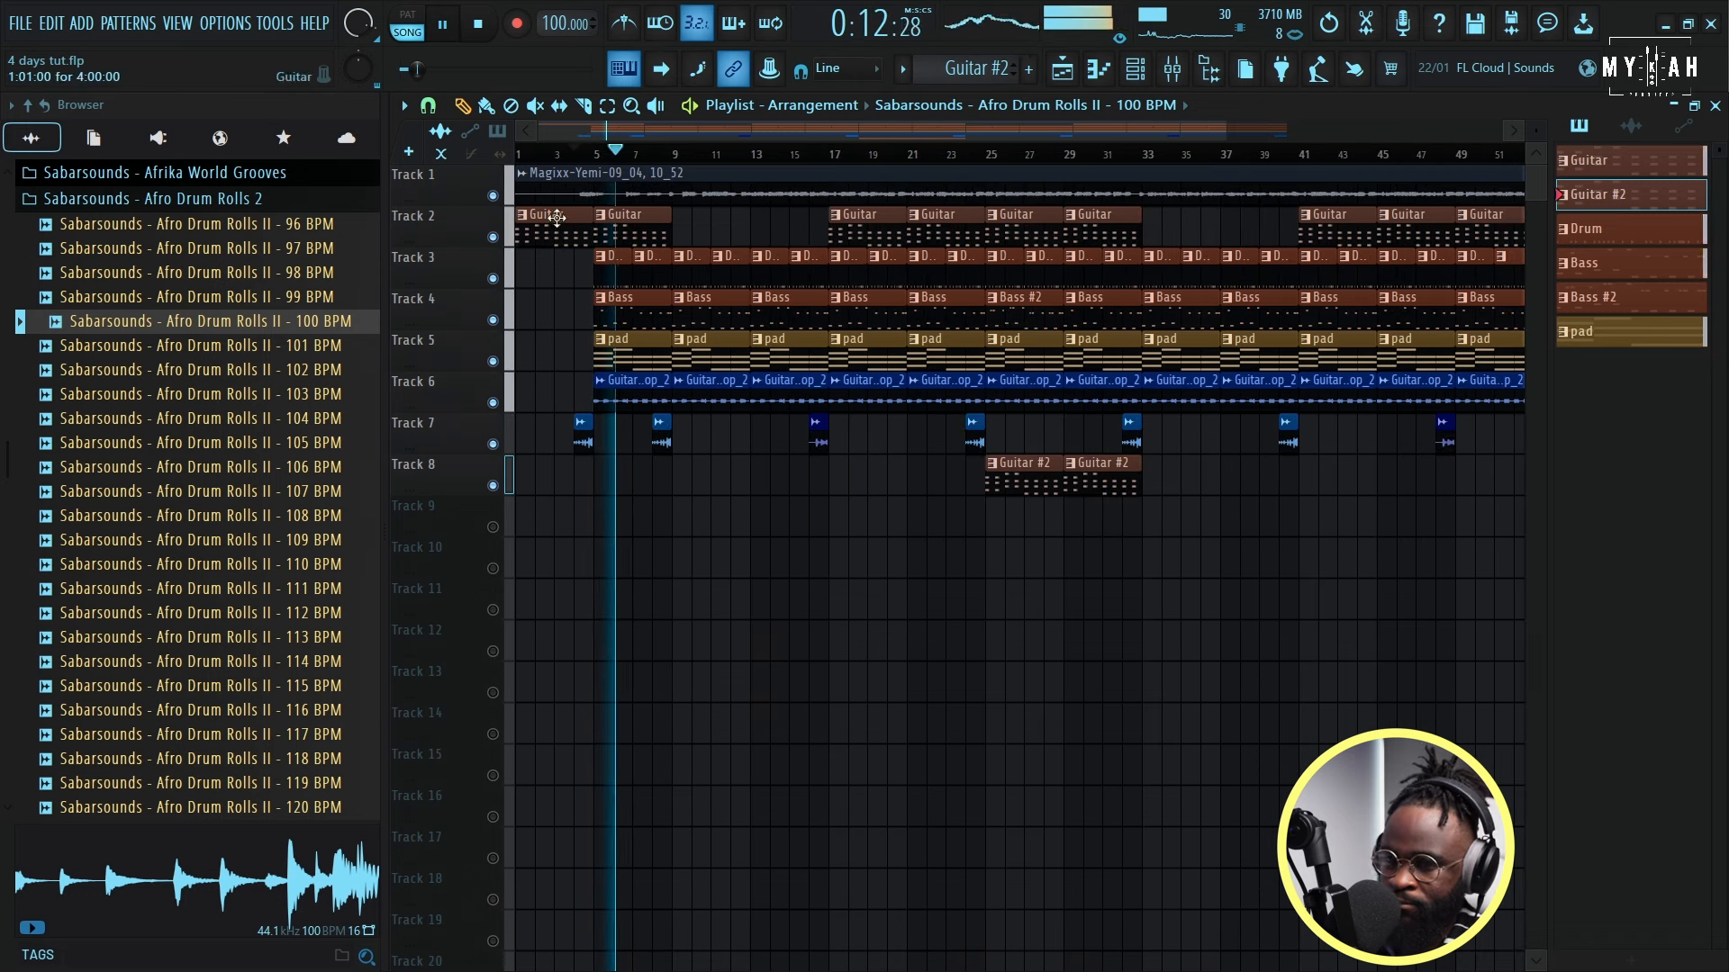
scroll(274, 410, "down", 4)
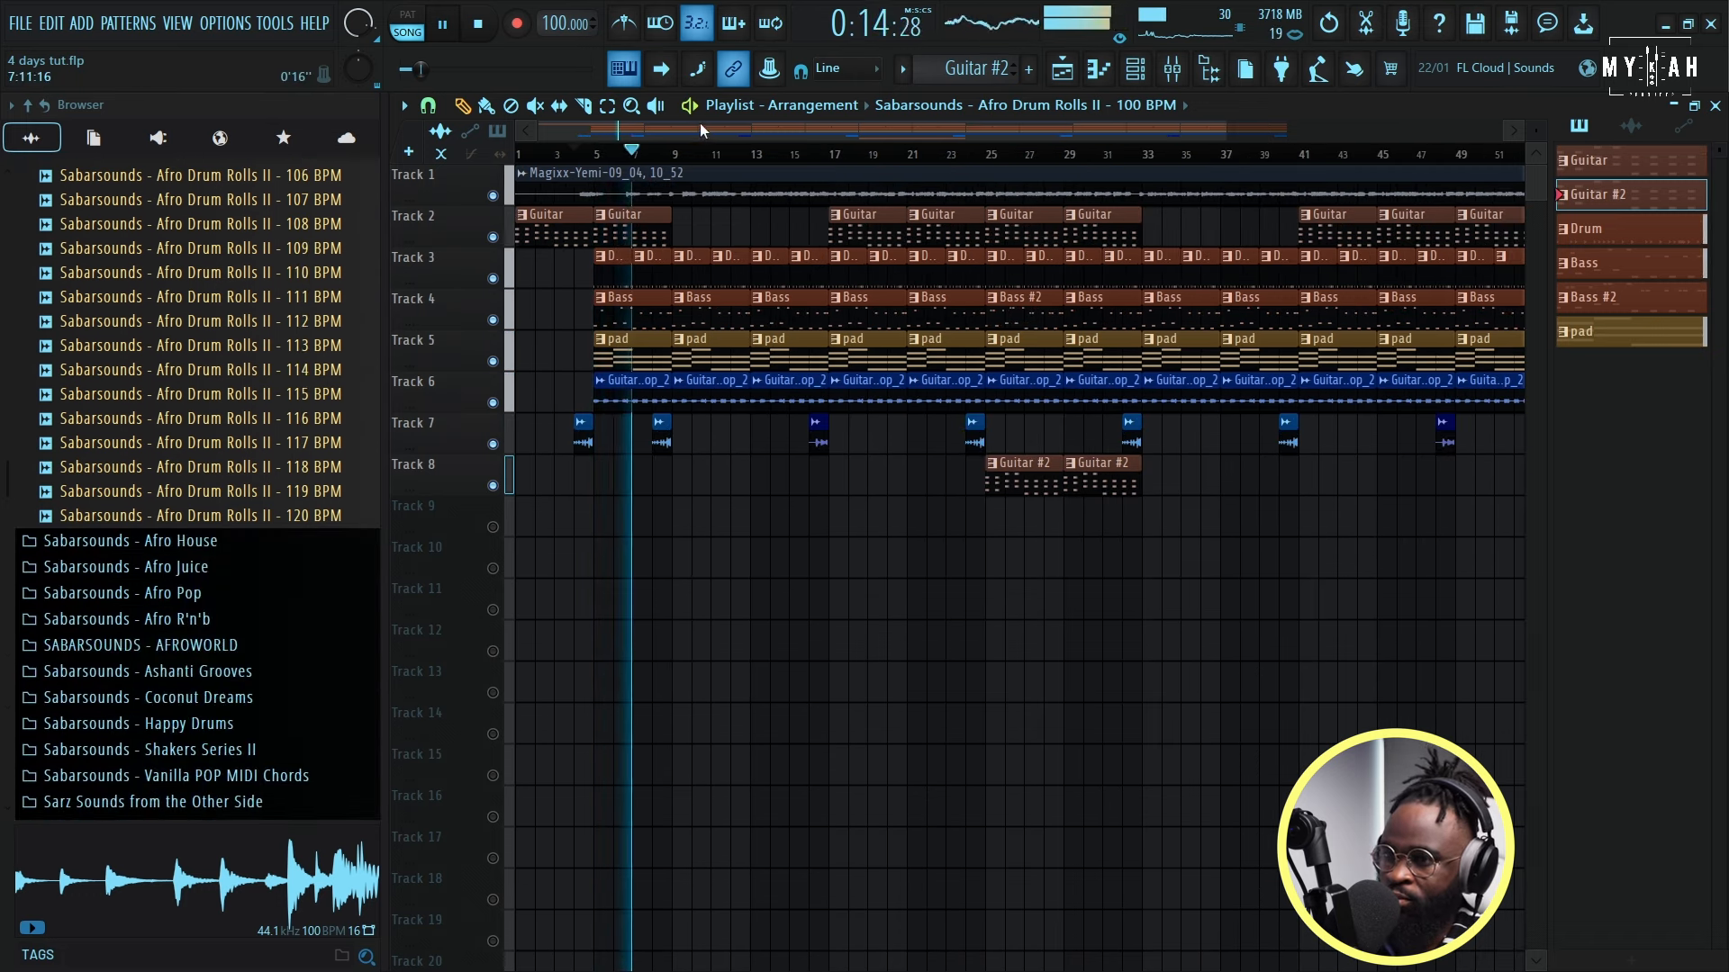
scroll(648, 167, "down", 2)
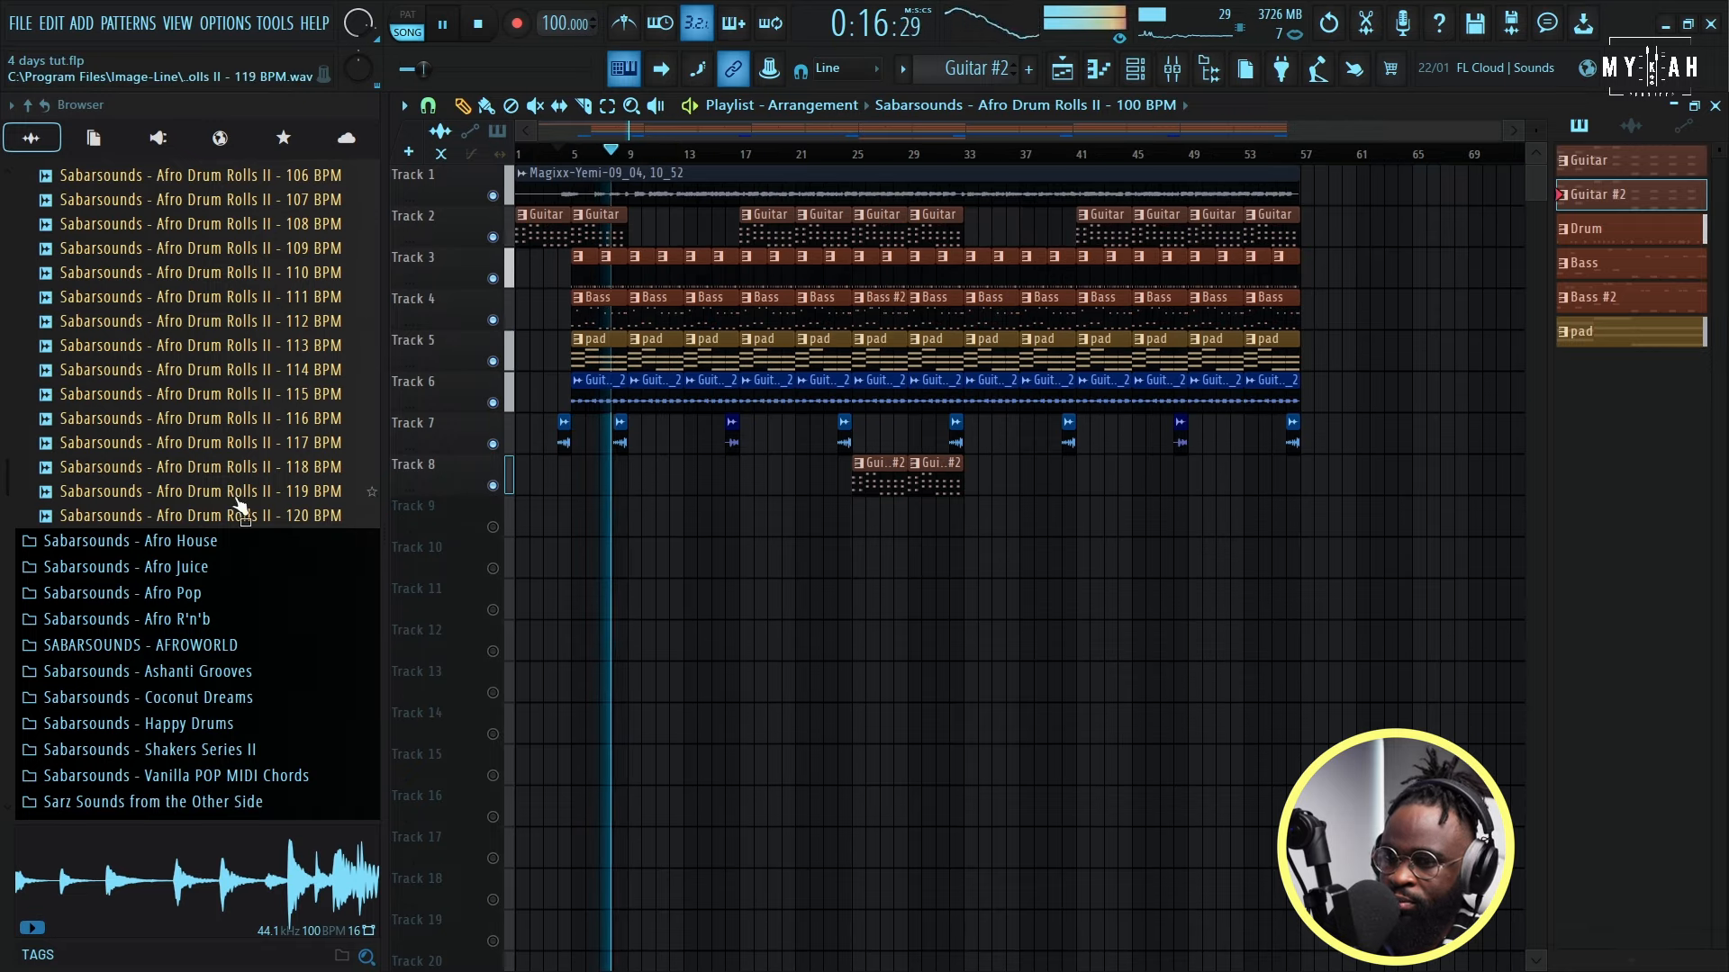
scroll(240, 507, "down", 20)
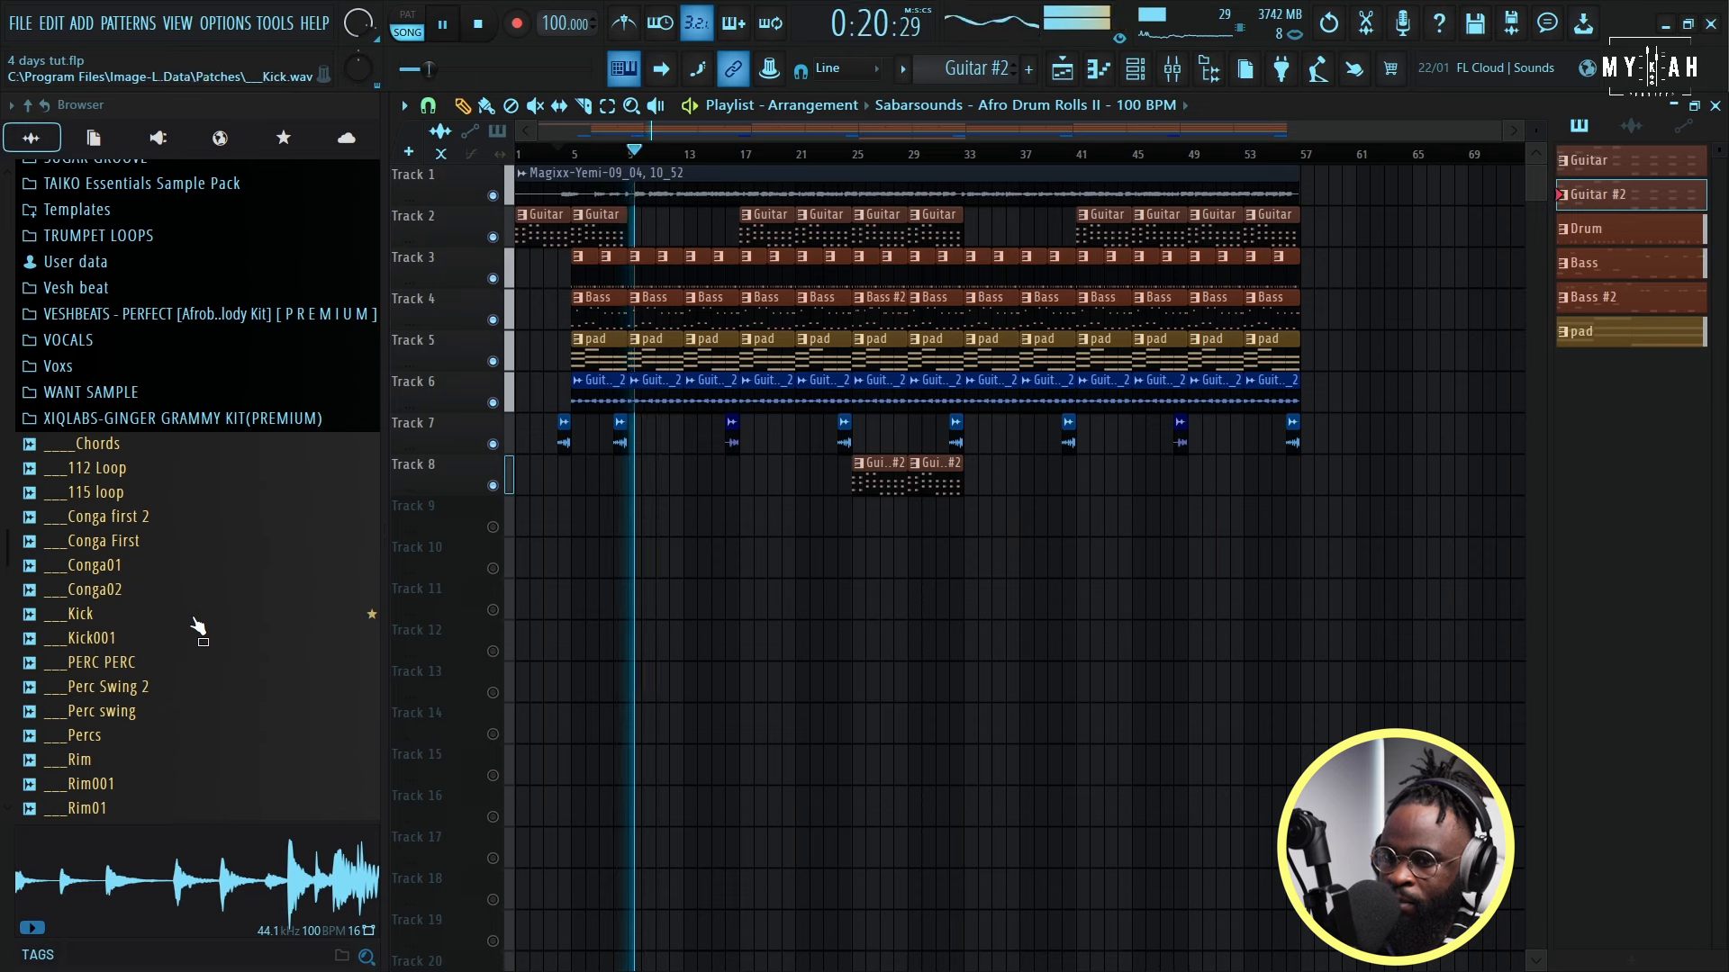
scroll(219, 457, "up", 20)
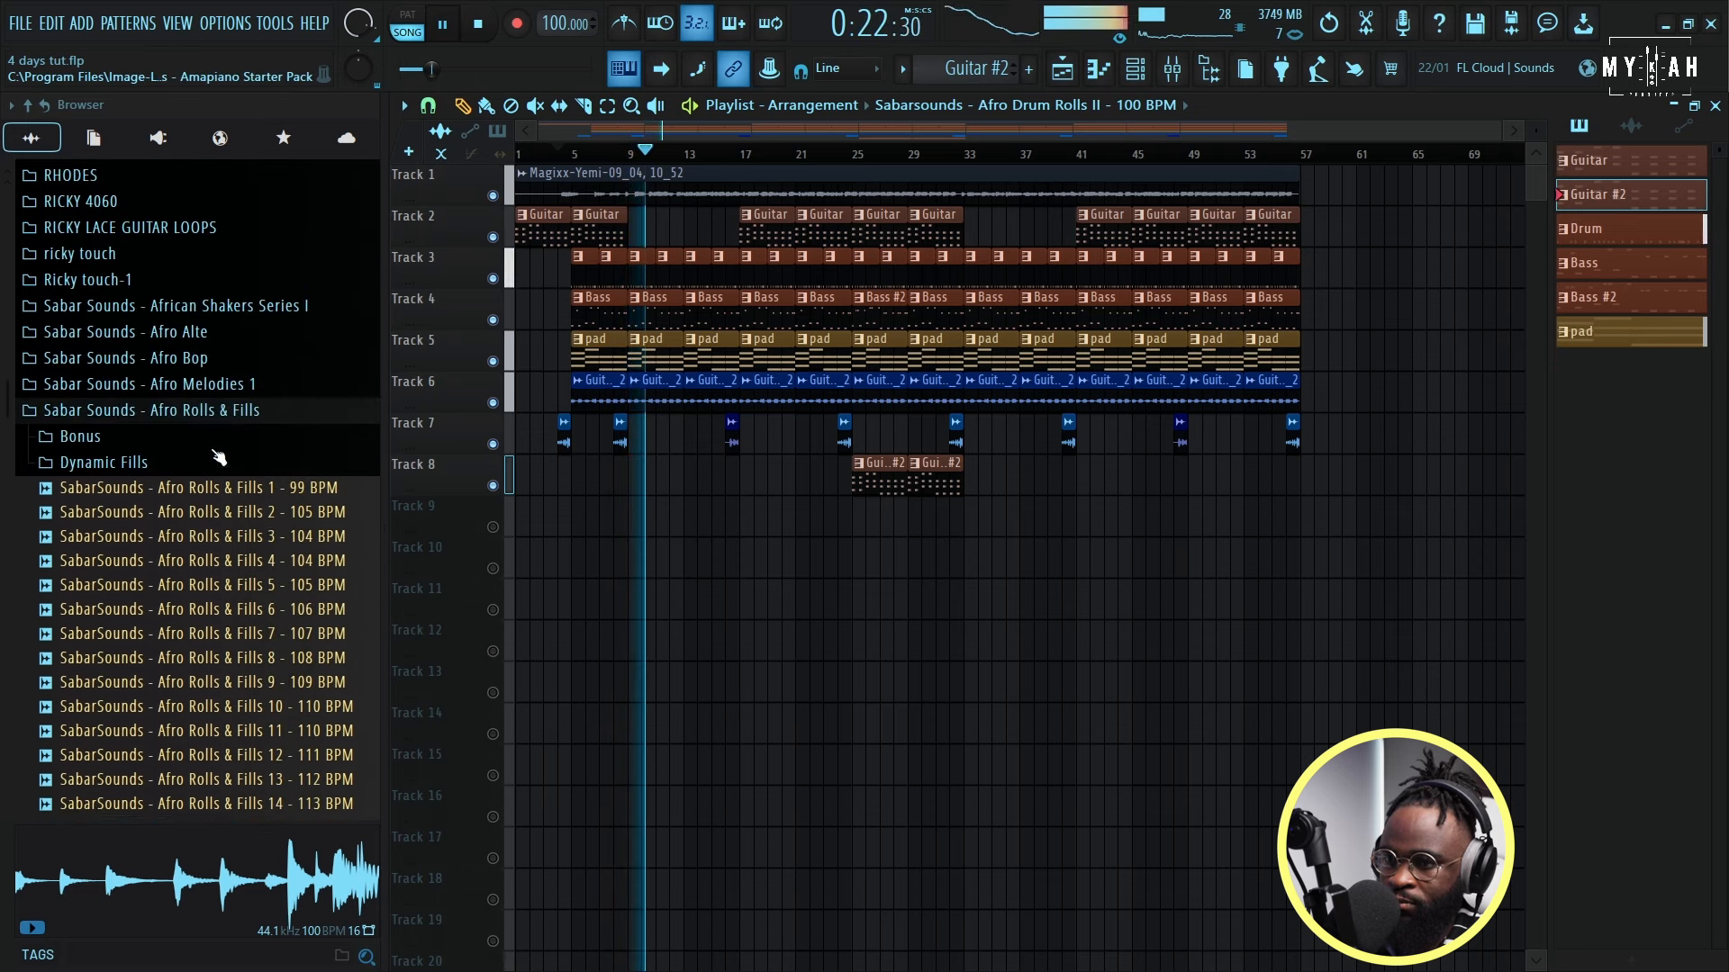
scroll(219, 457, "up", 15)
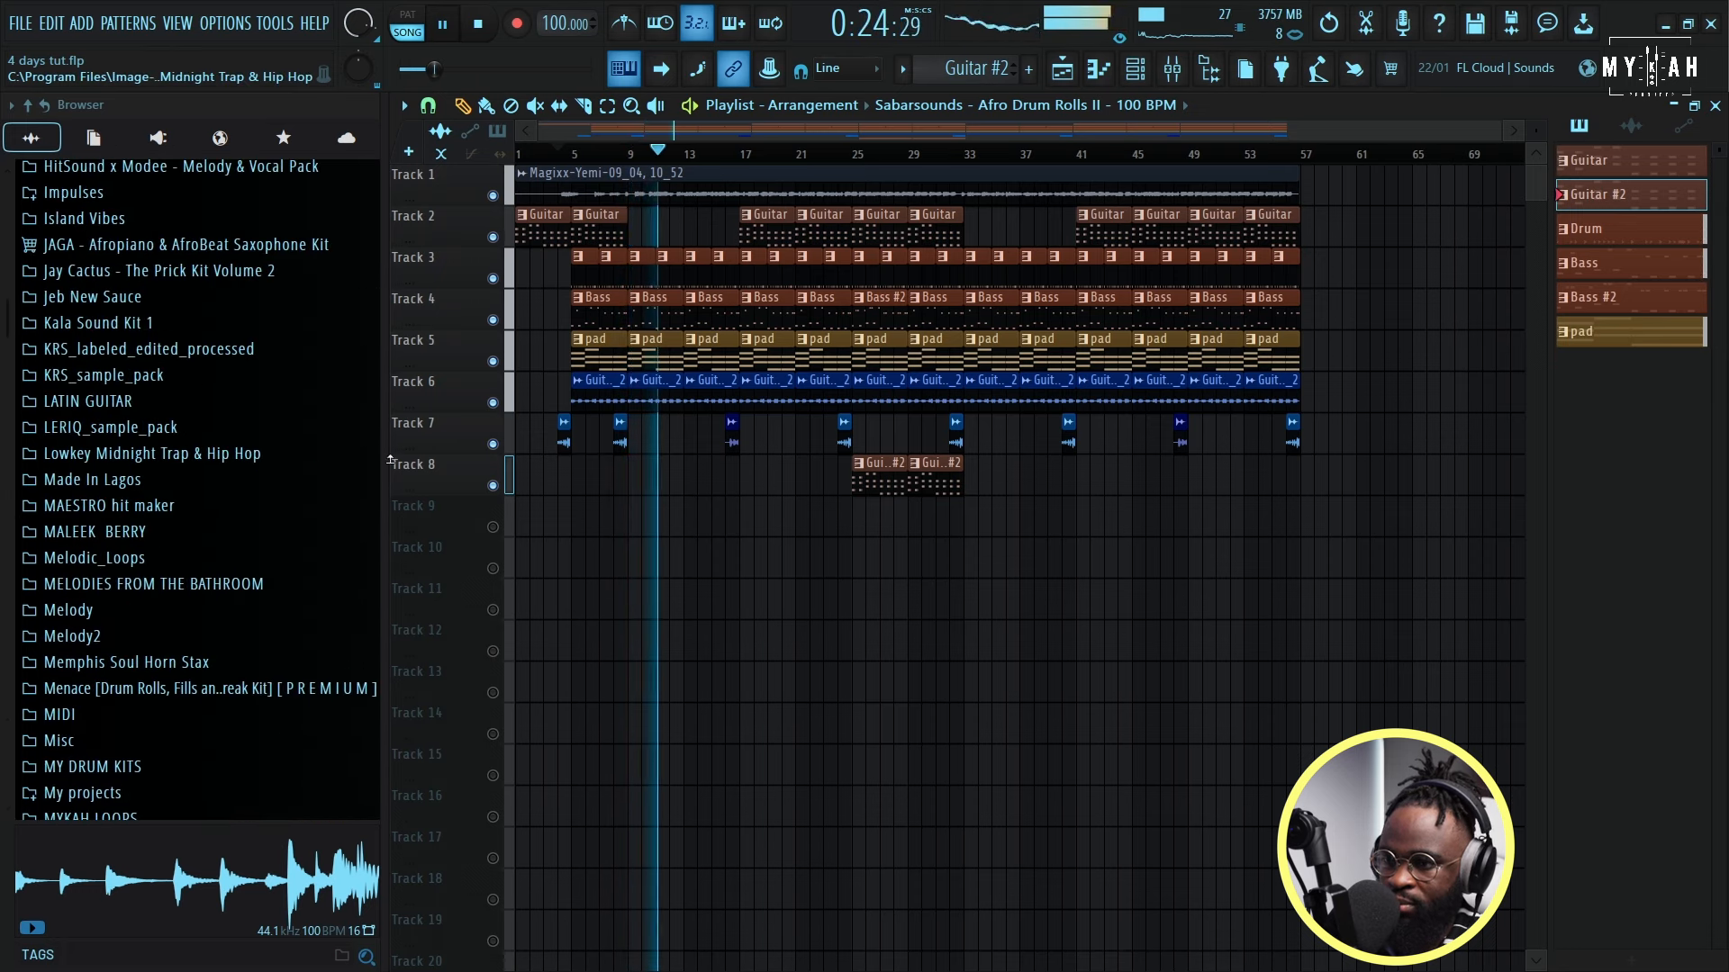
Step: Check the channel settings of the Guitar_24 - Loop_2 audio clip on Track 6
double_click(642, 405)
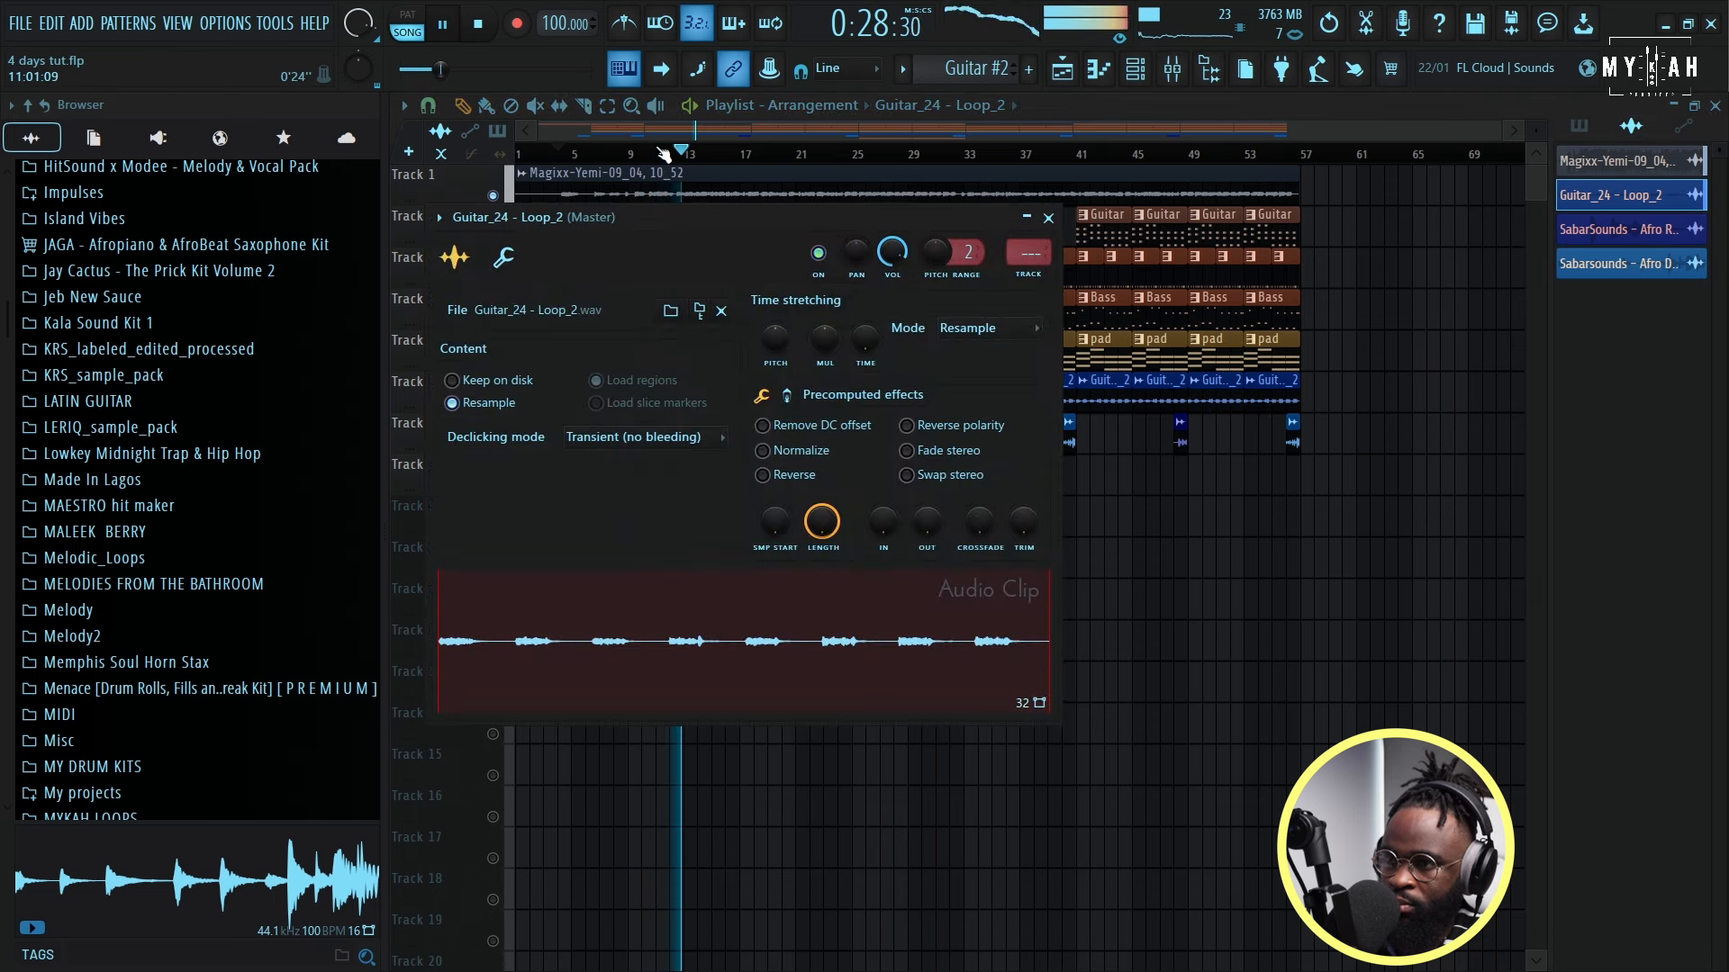
key("Escape")
Step: Find the Fx folder of the Jeb New Sauce pack and audition the RAMOON X RANSOM Clap FX sample
scroll(219, 497, "up", 20)
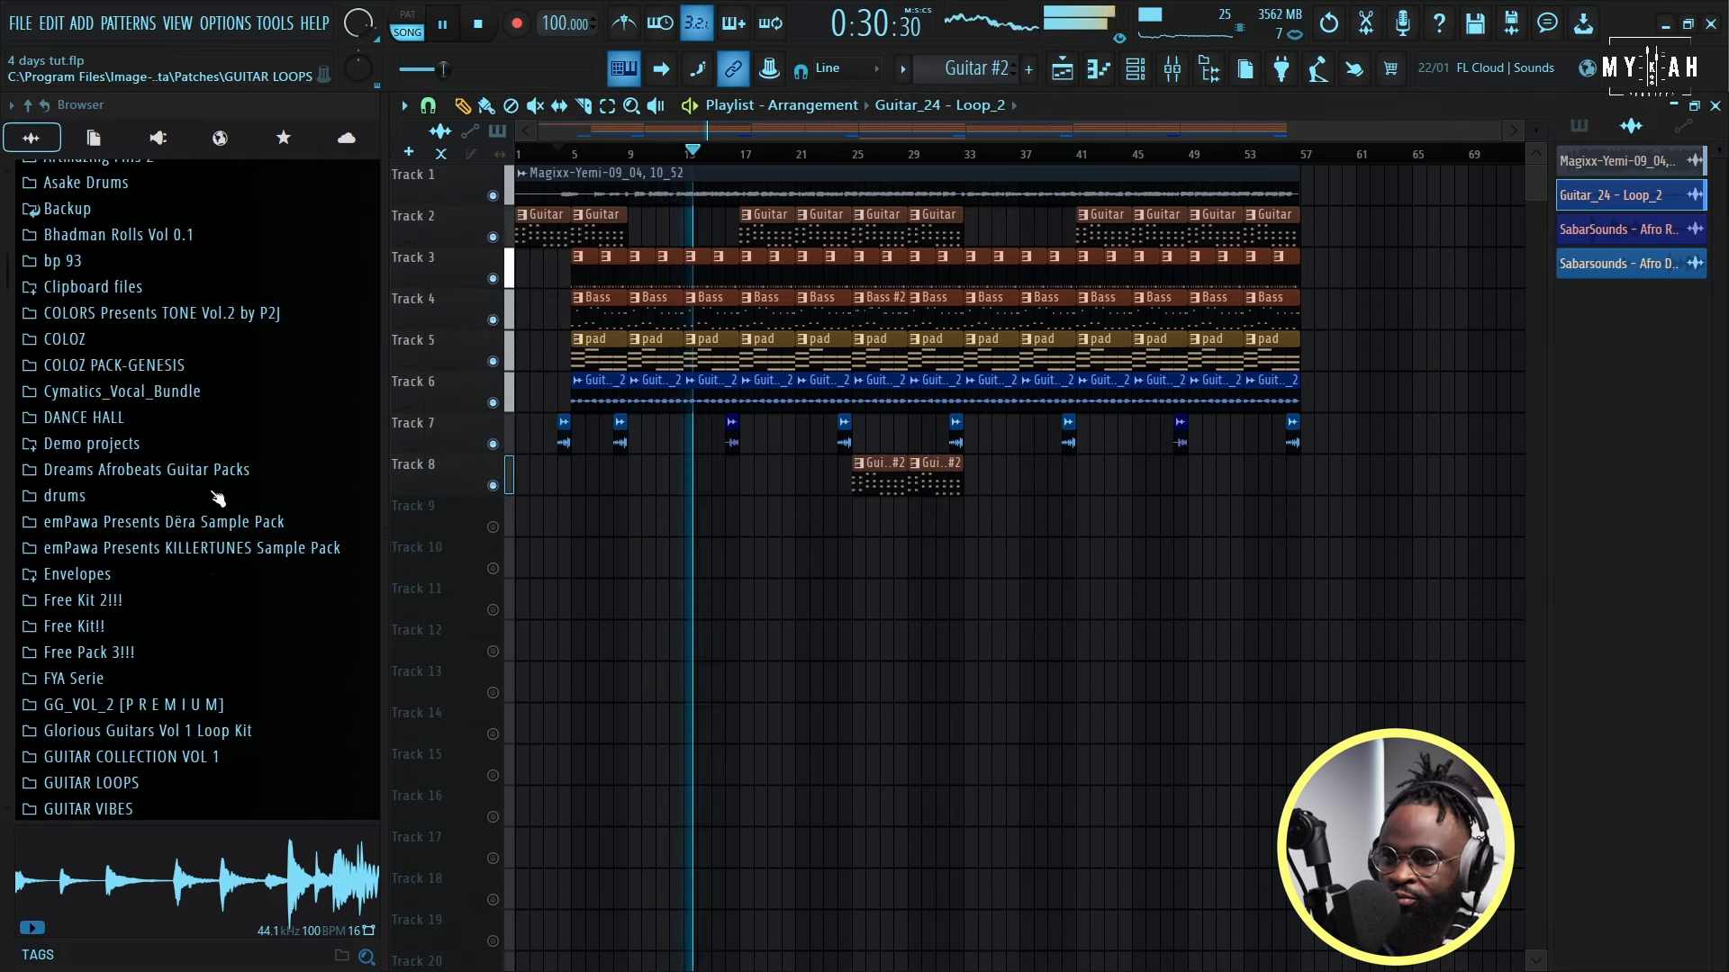
scroll(219, 496, "up", 6)
scroll(219, 498, "down", 11)
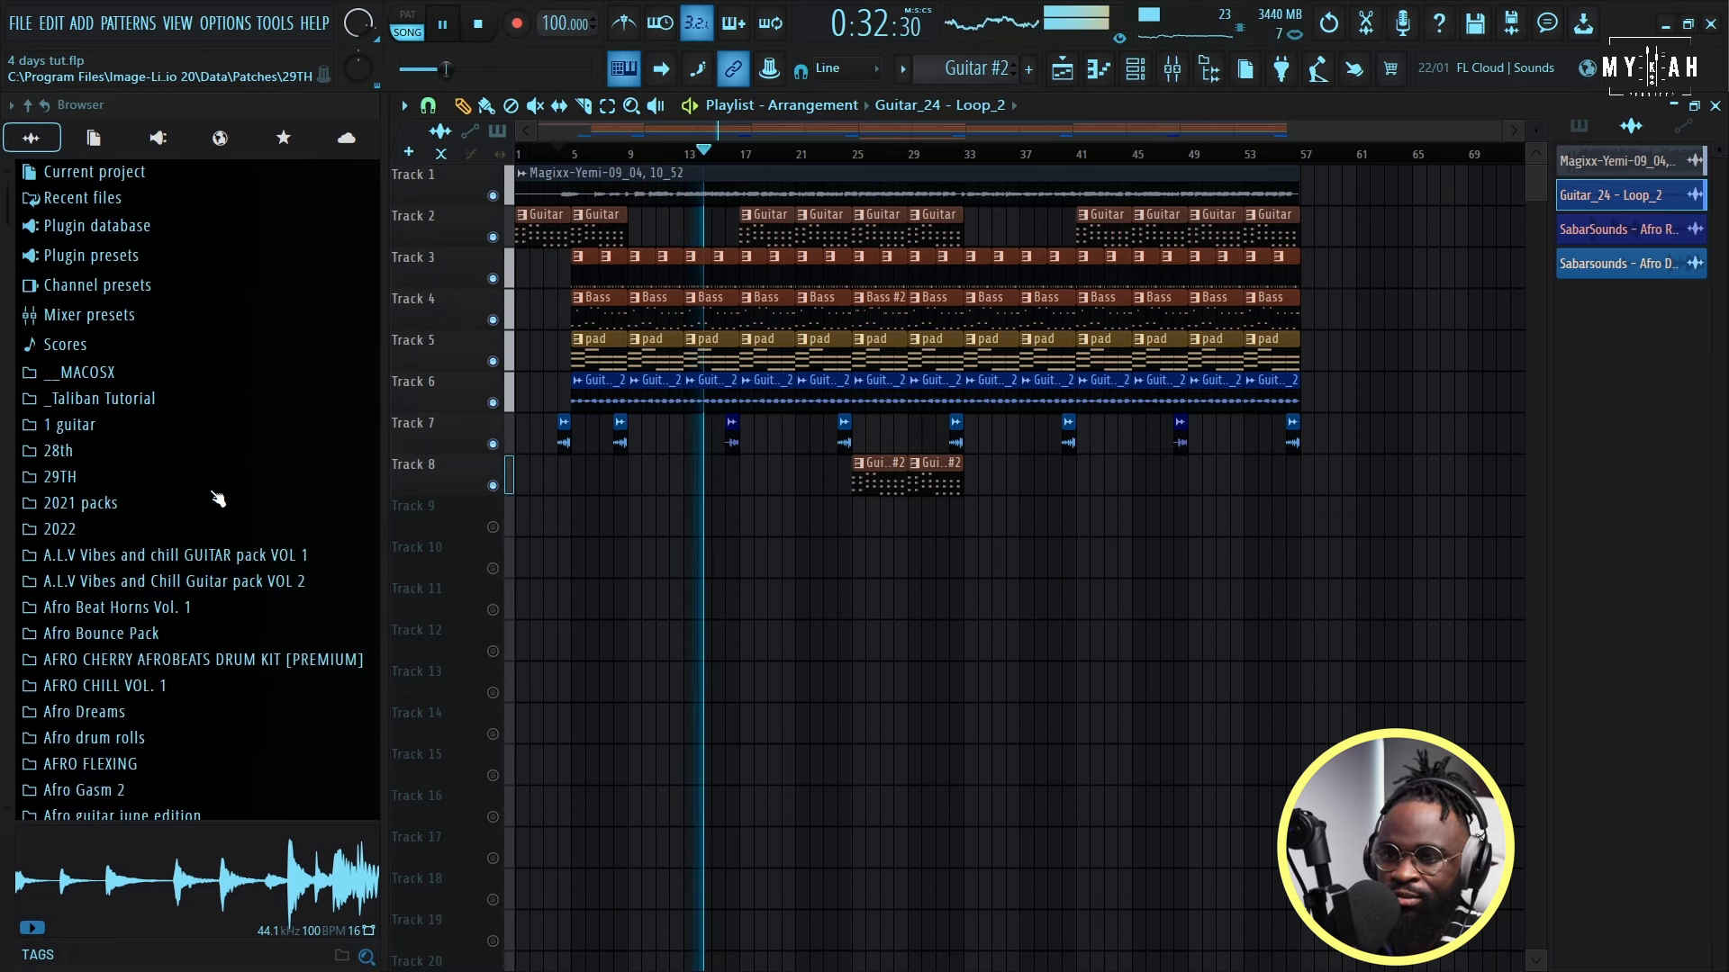
scroll(218, 498, "down", 20)
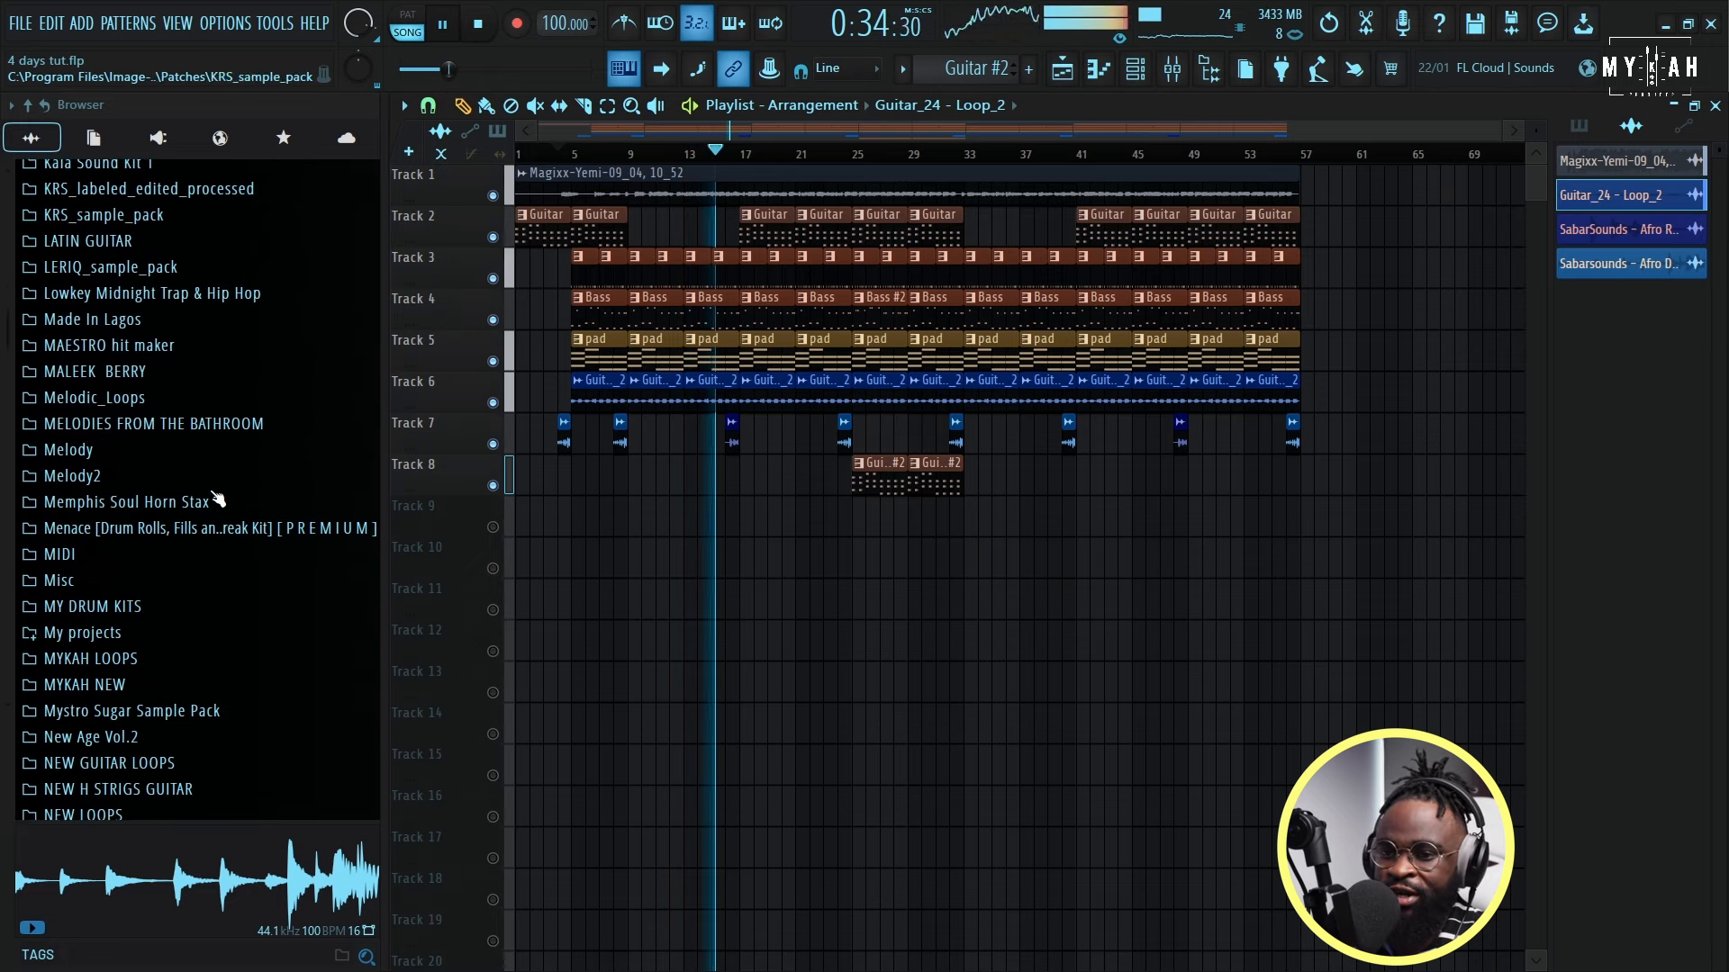
scroll(219, 498, "down", 3)
scroll(203, 514, "up", 15)
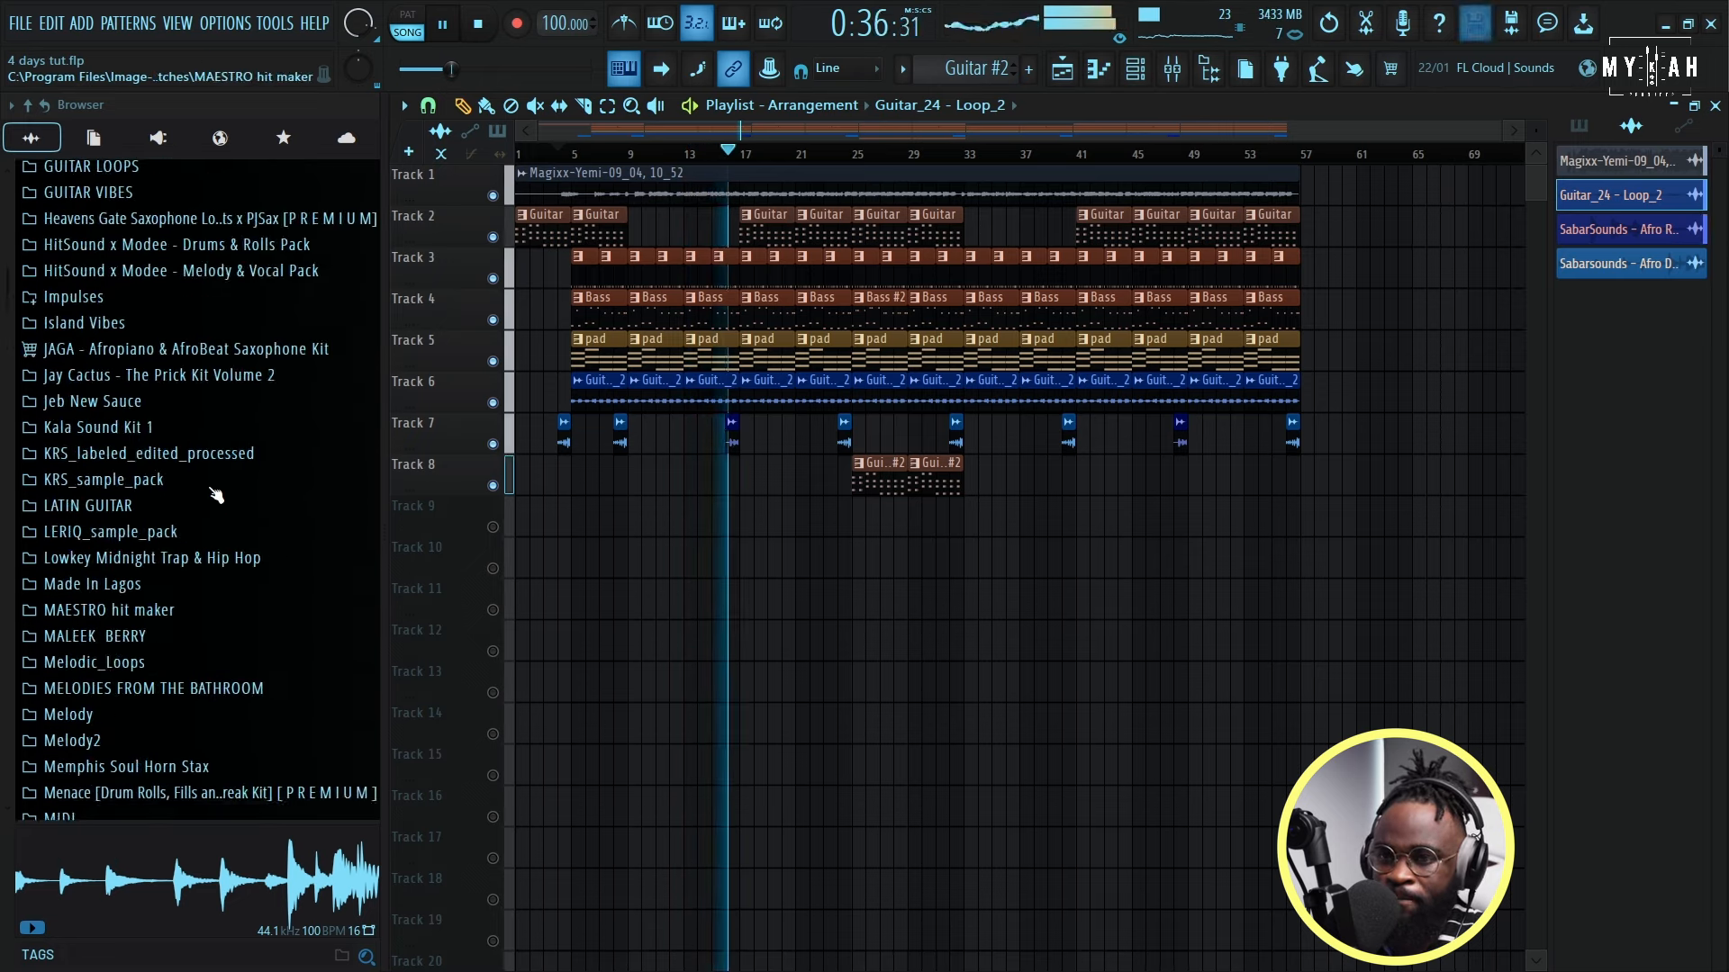
left_click(99, 715)
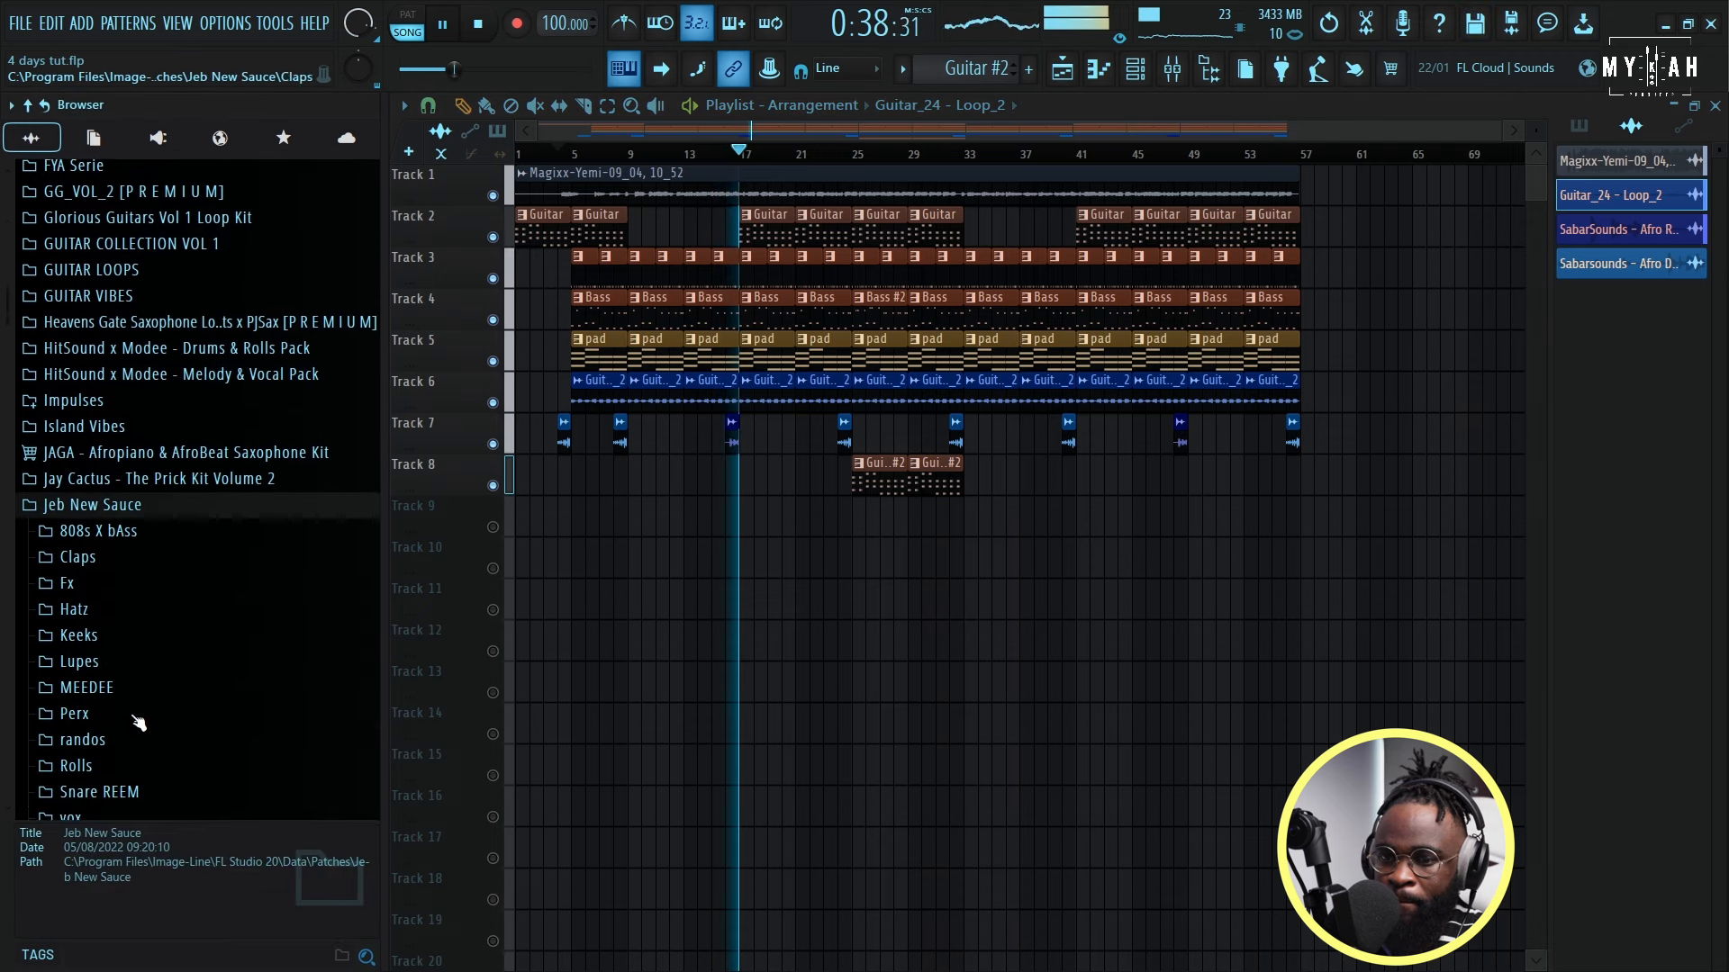
left_click(97, 578)
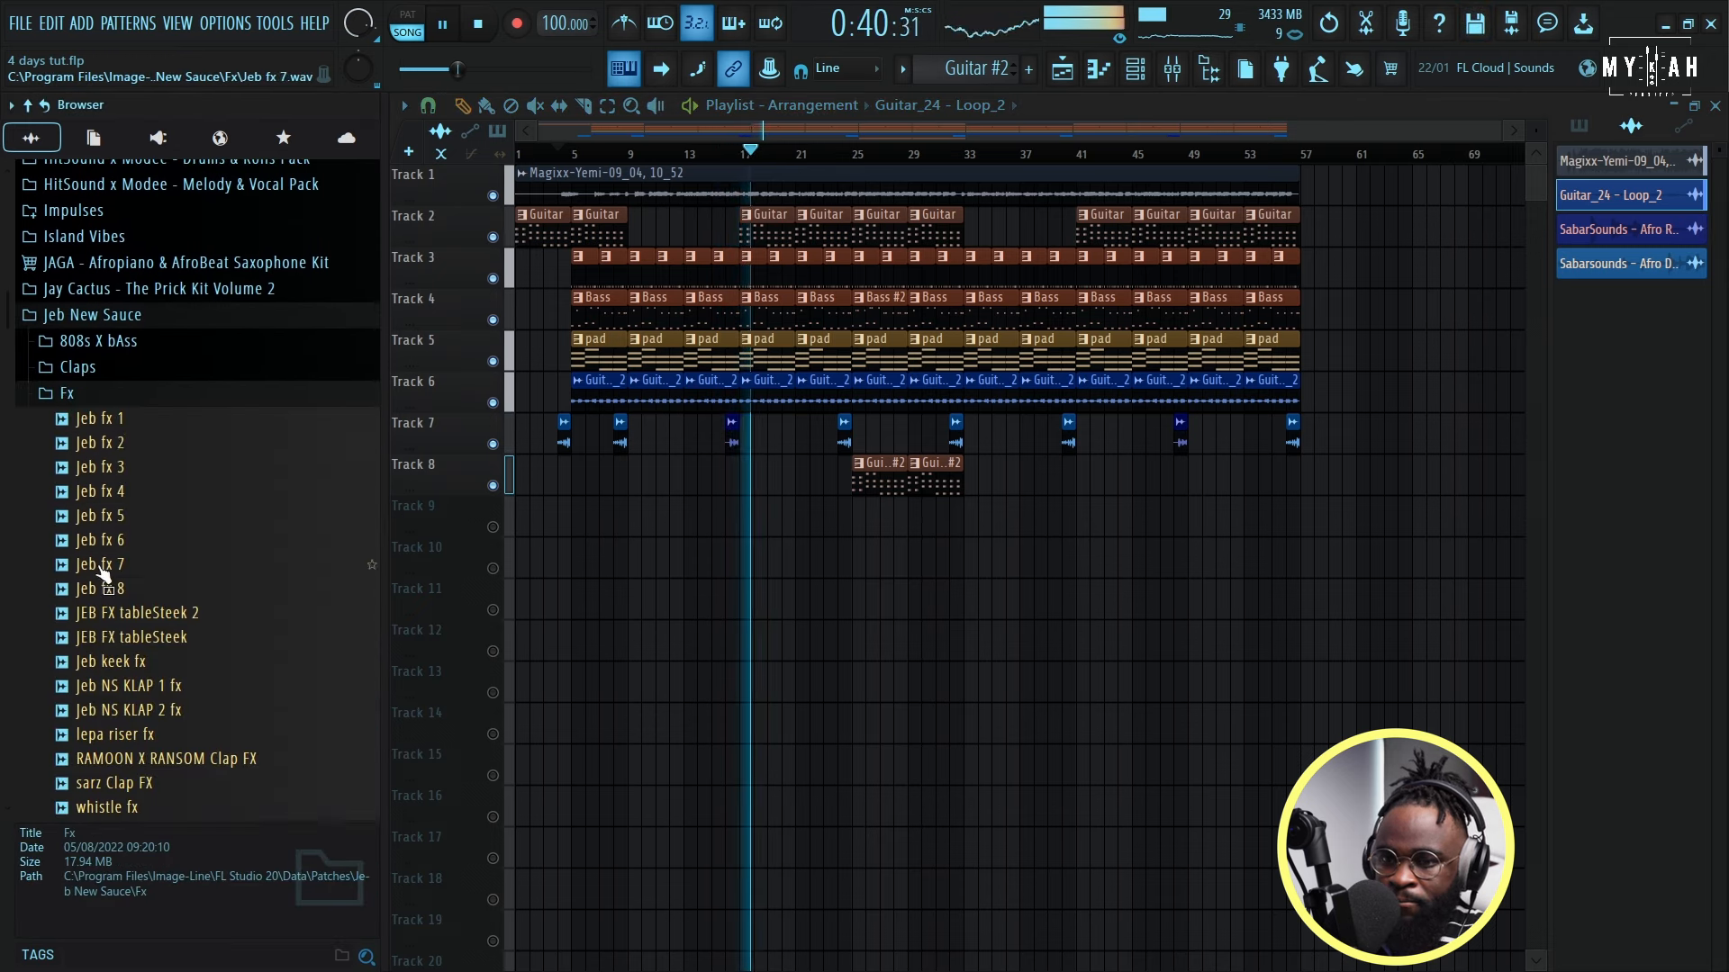
scroll(171, 585, "down", 4)
left_click(180, 470)
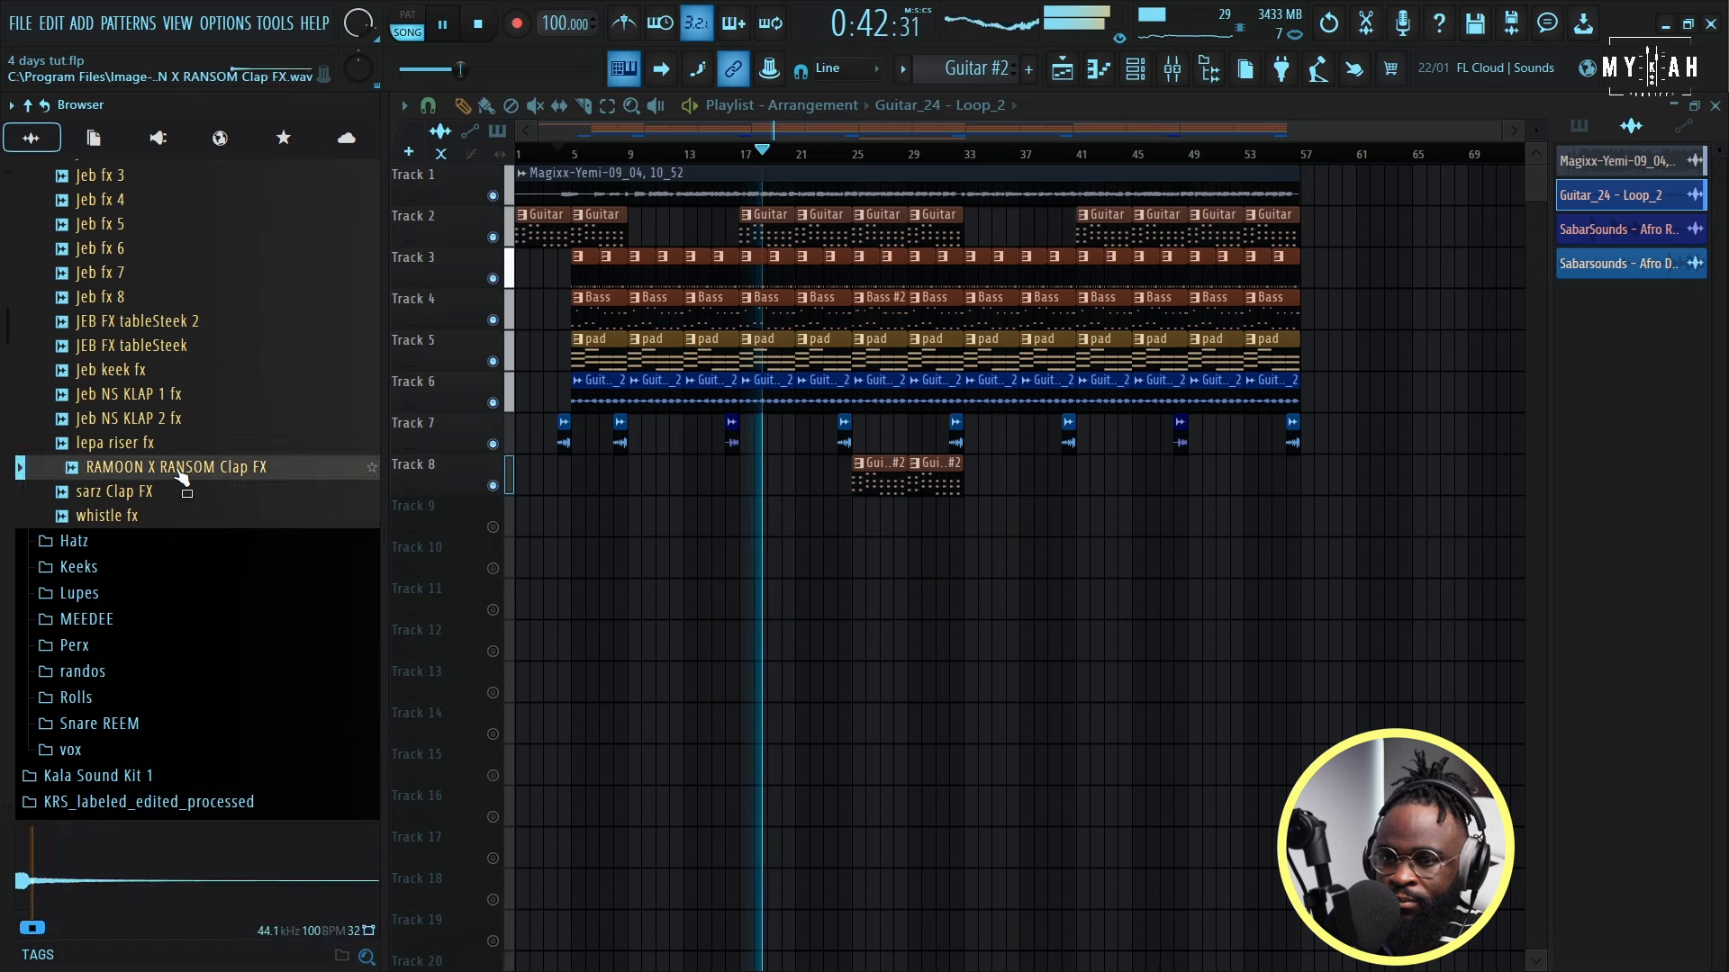
Step: Place the RAMOON X RANSOM Clap FX sample on Track 9 at bars 5, 9, 17, 25, 33, 41 and 49
left_click_drag(180, 477, 573, 522)
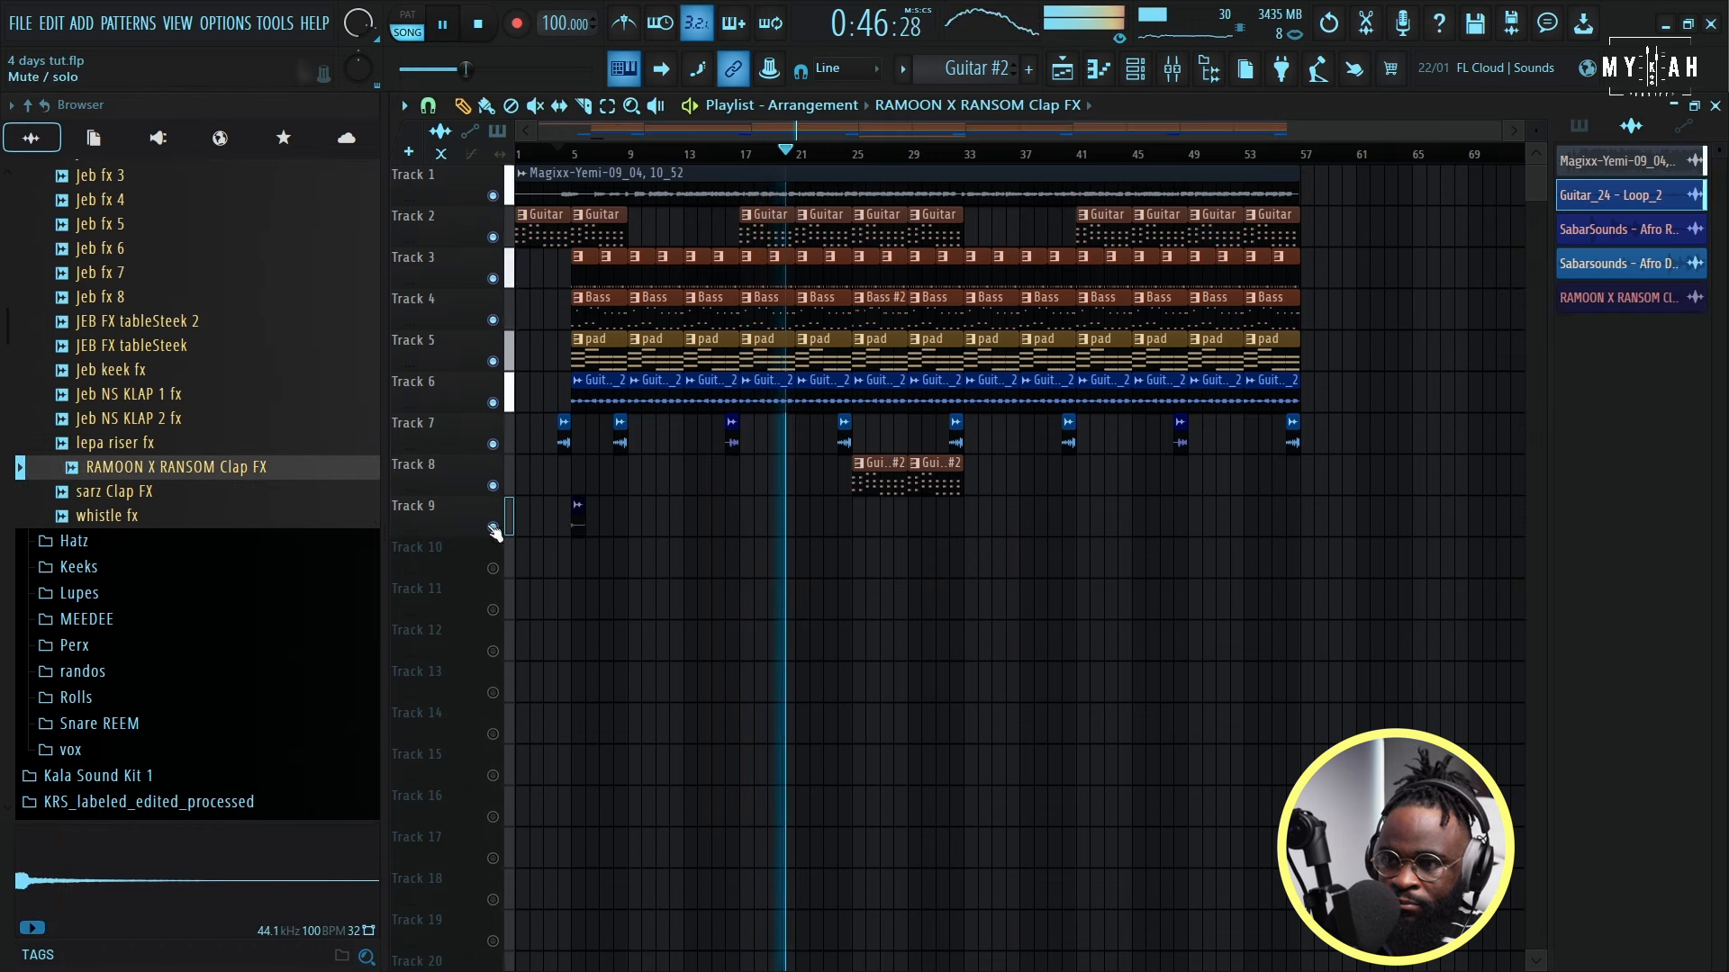
scroll(538, 192, "up", 5)
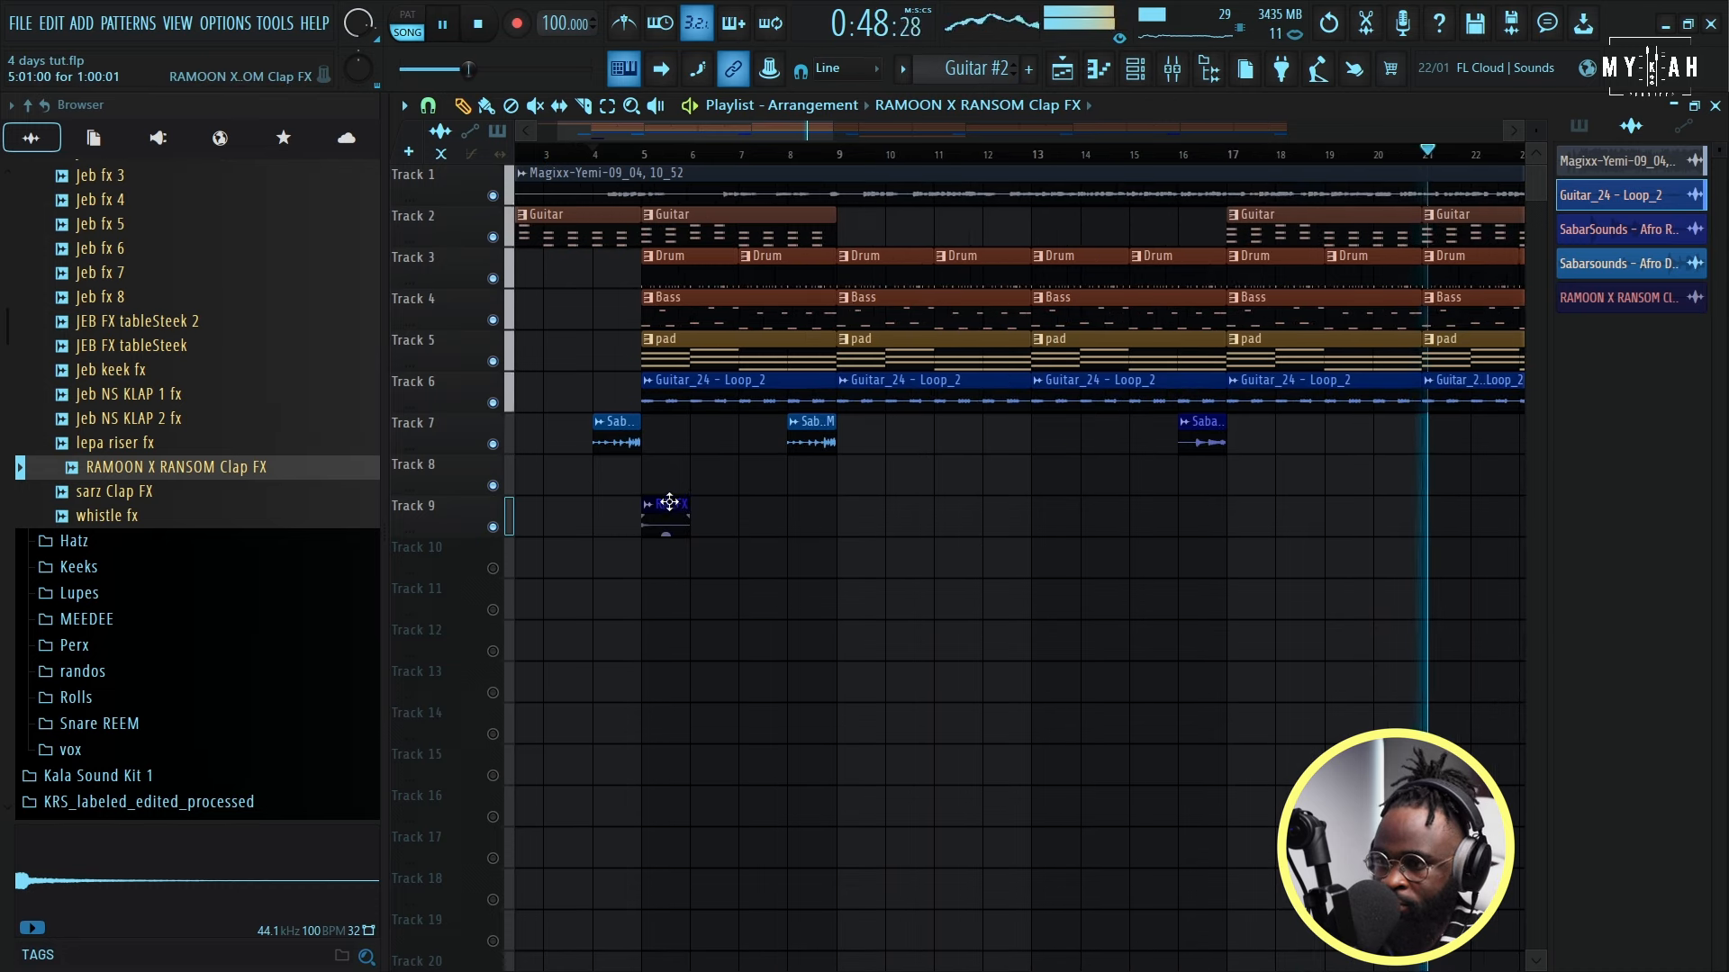
left_click(851, 521)
left_click(1230, 522)
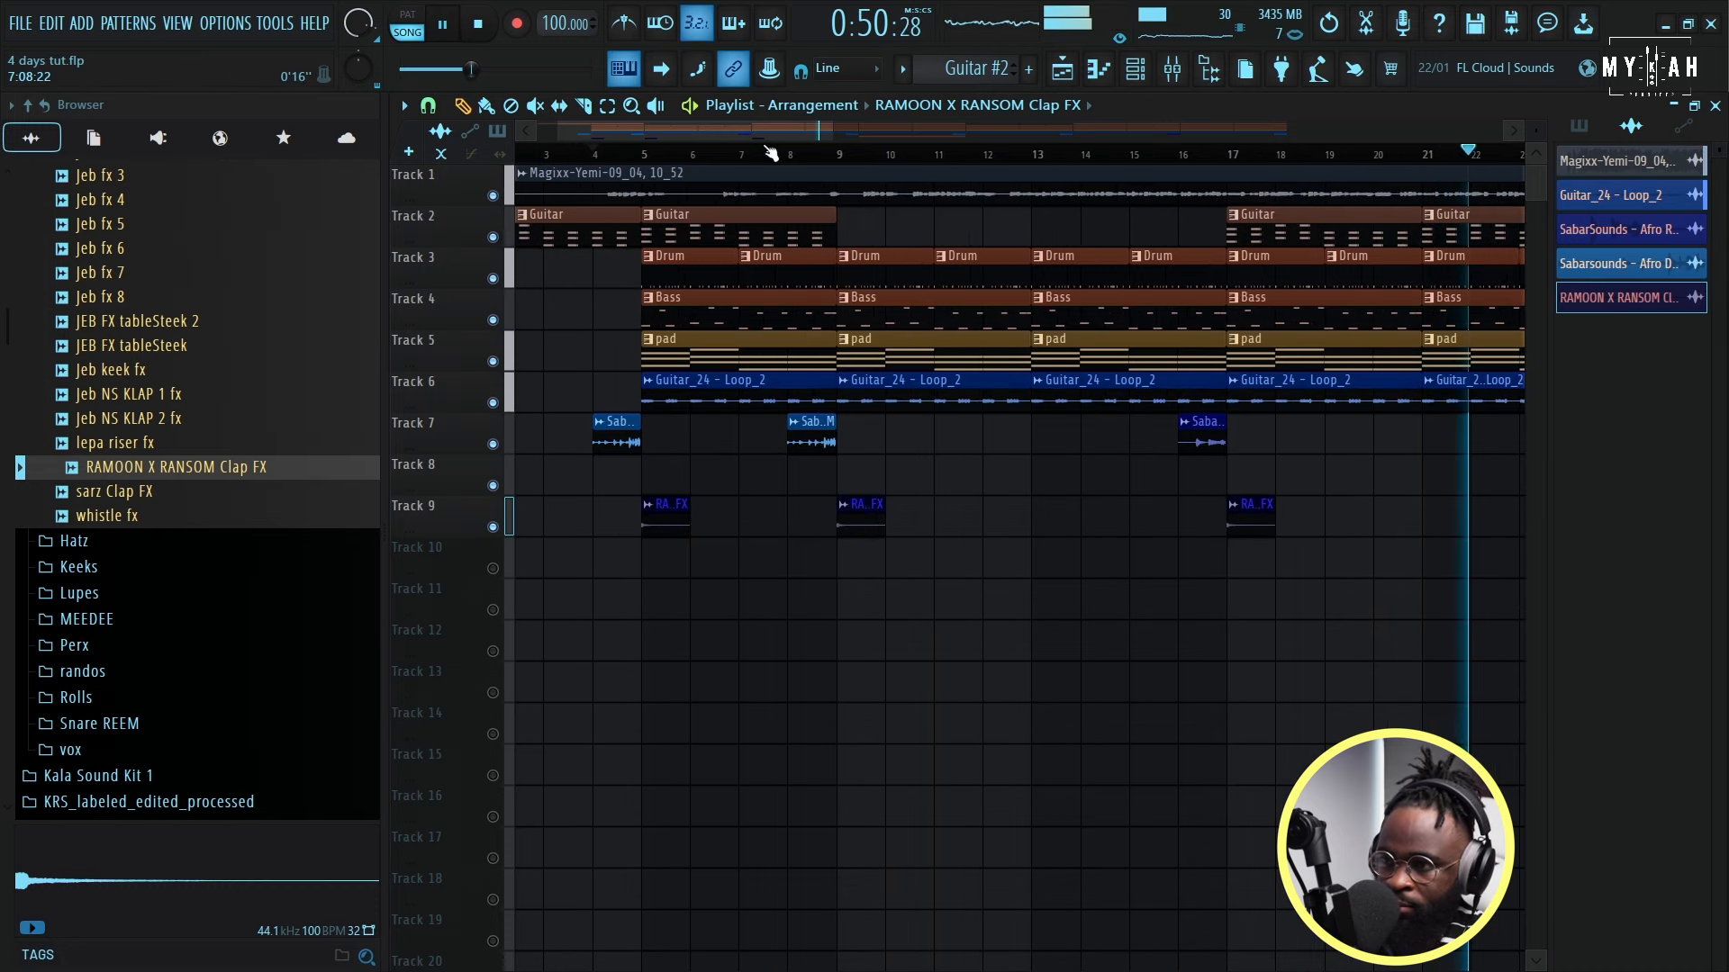
left_click(955, 520)
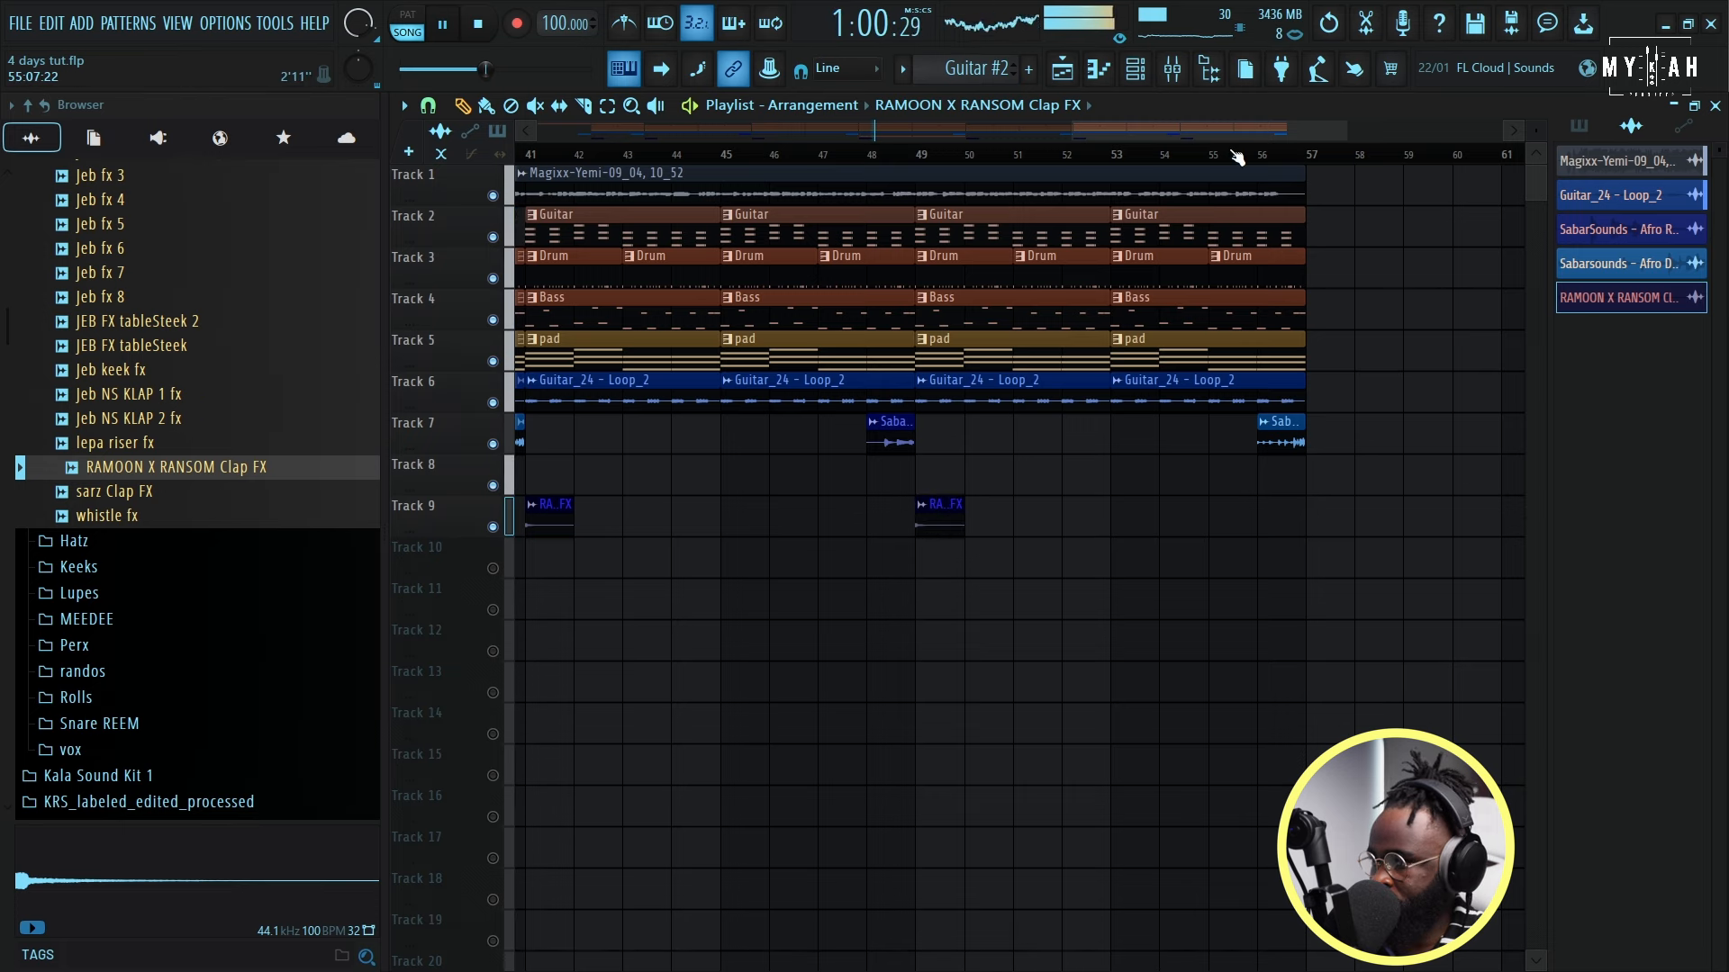
Step: Add Guitar #2 pattern clips on Track 8 at bars 49 and 53, and at bars 1 and 5
scroll(1238, 158, "down", 5)
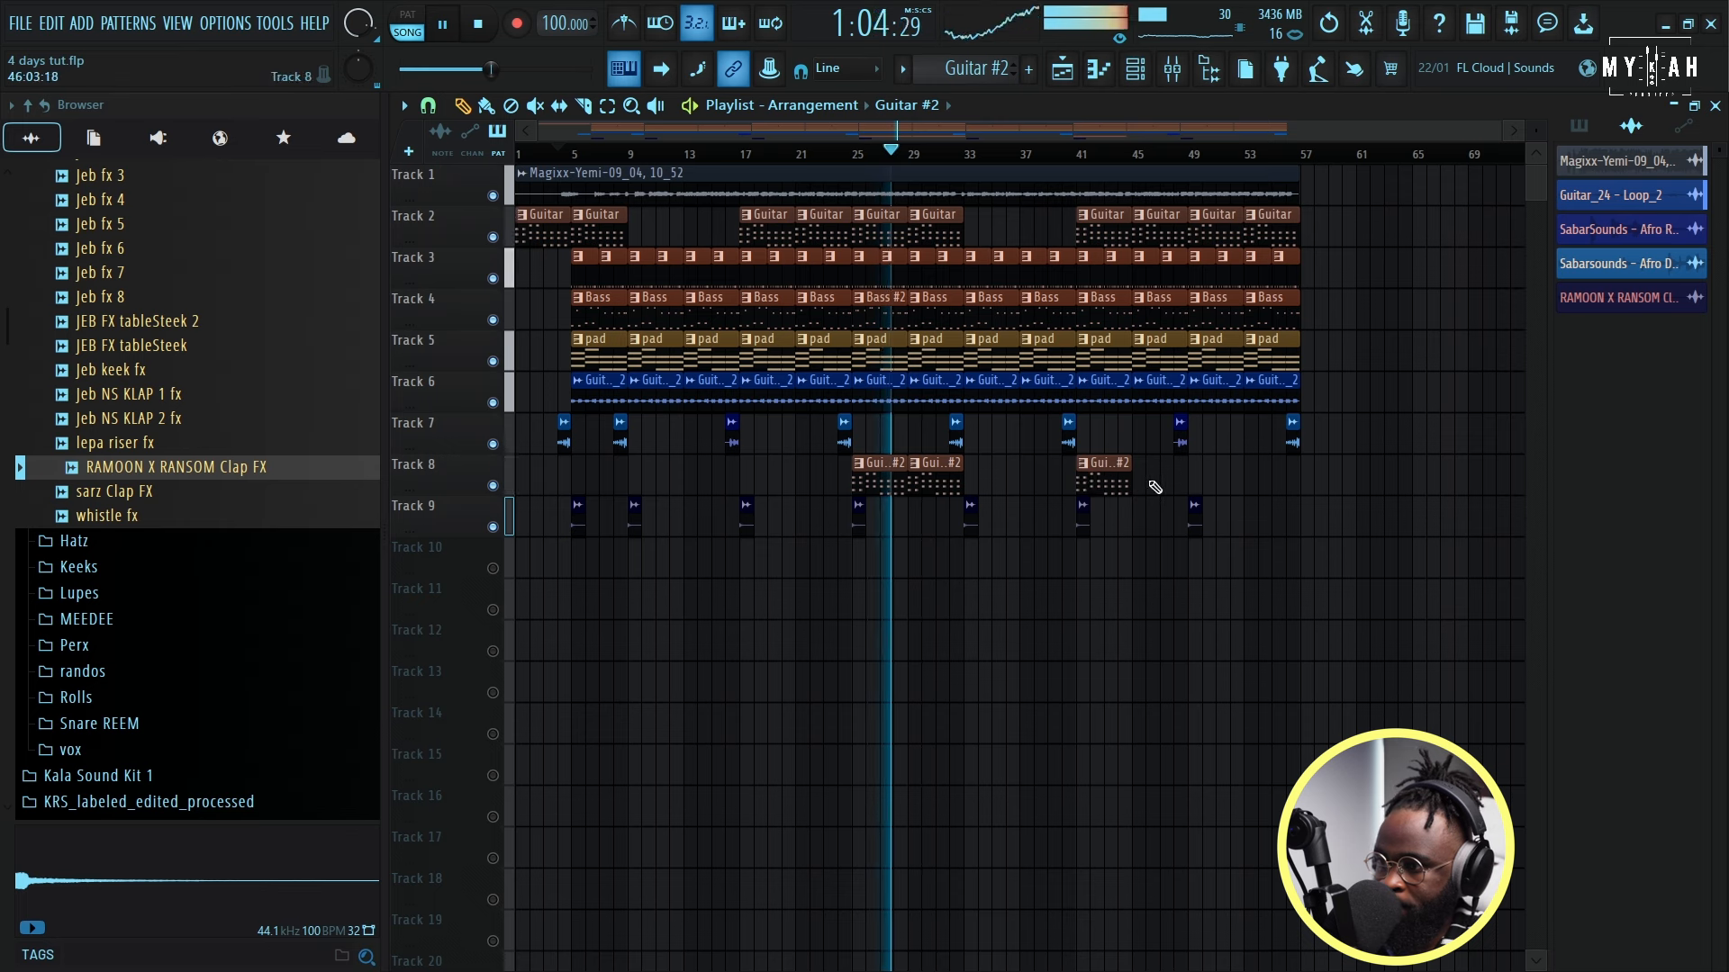
left_click_drag(1159, 477, 1201, 480)
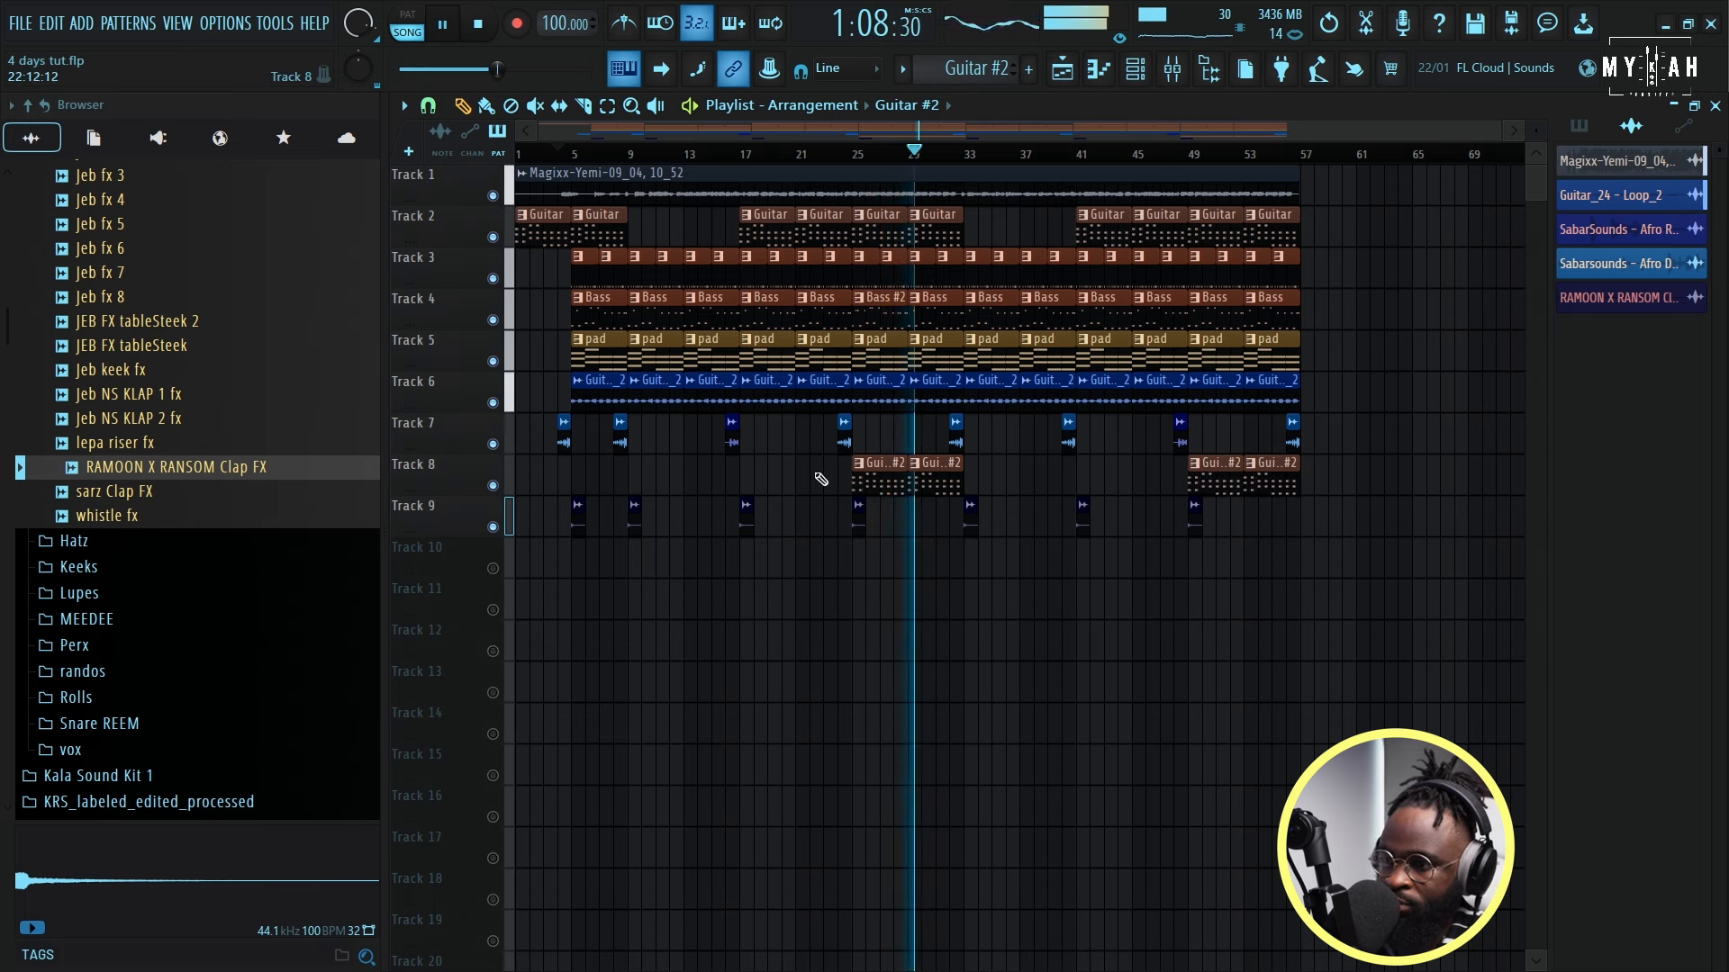
left_click(540, 486)
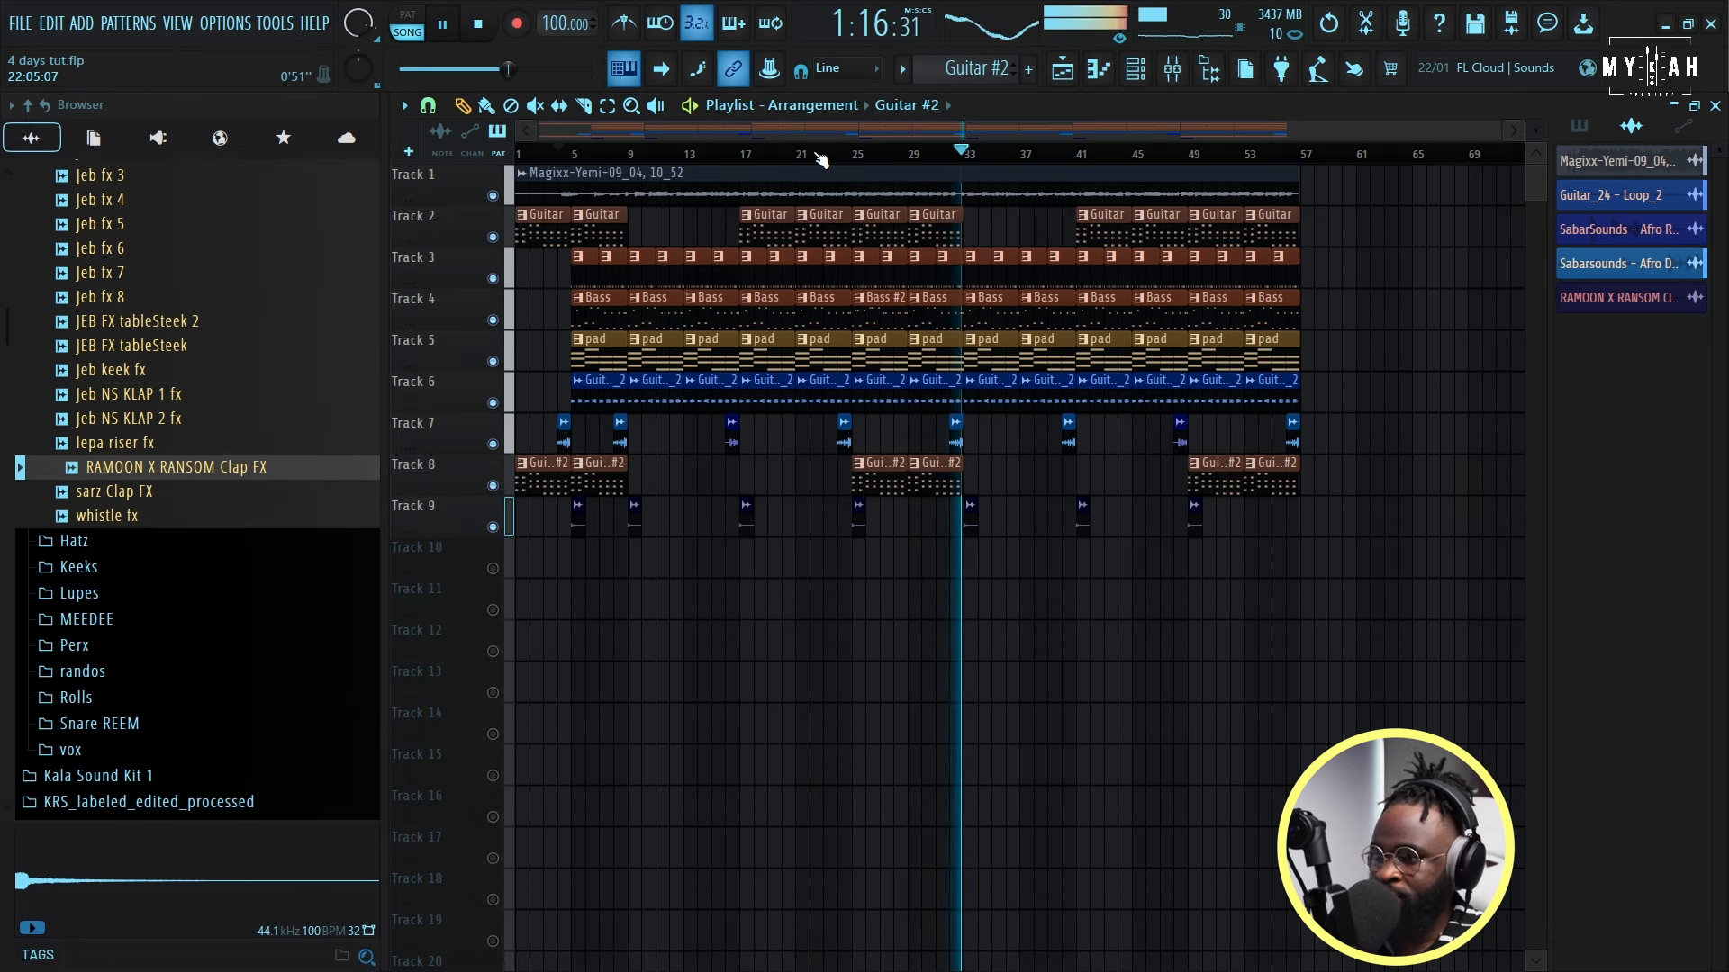
Step: Set the RAMOON X RANSOM Clap FX clip's fade-out to about 94% and route it to mixer track 6
scroll(991, 158, "up", 8)
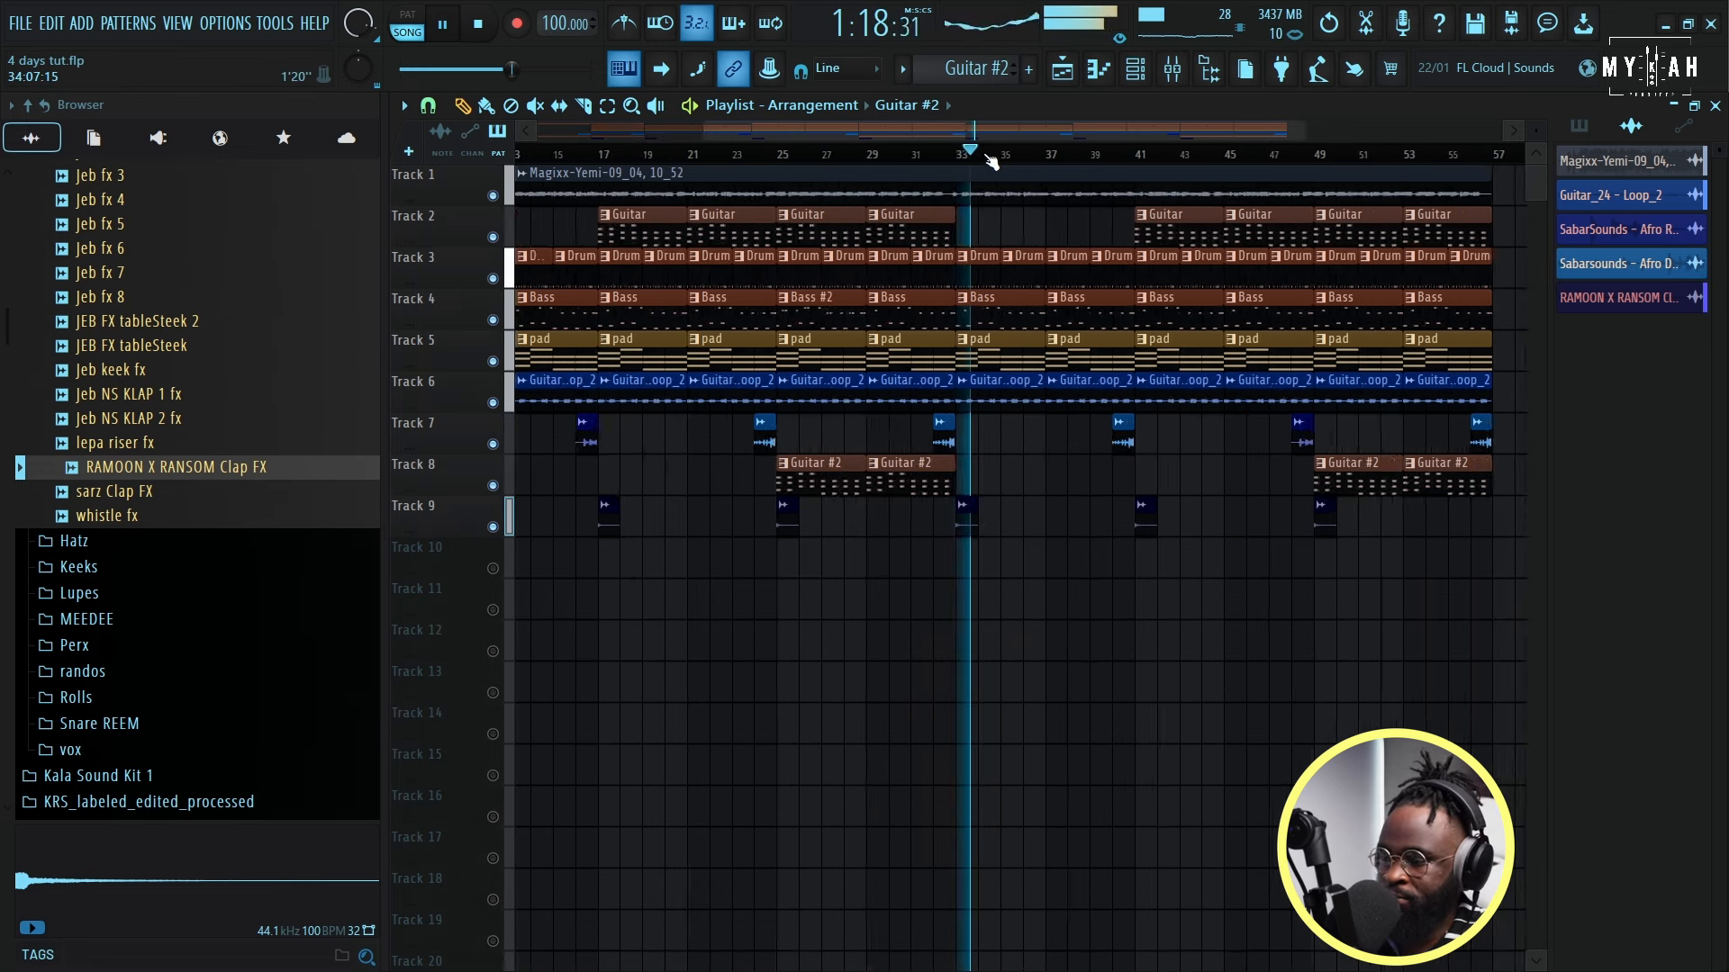
double_click(917, 511)
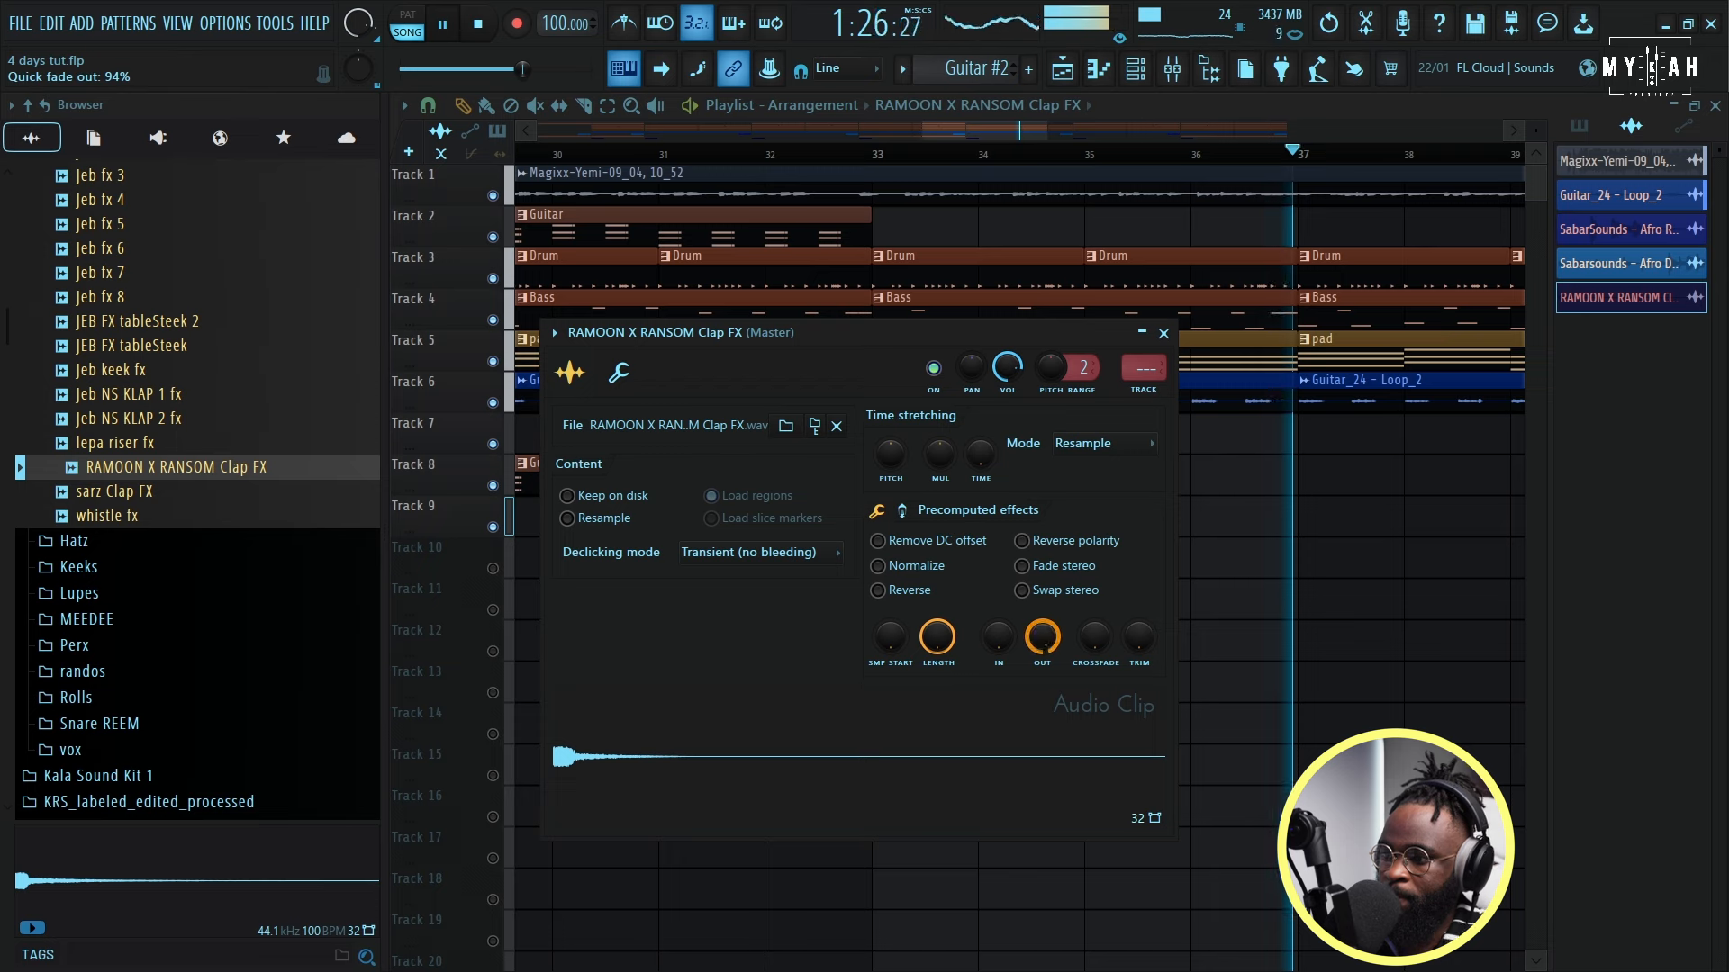
left_click(1137, 387)
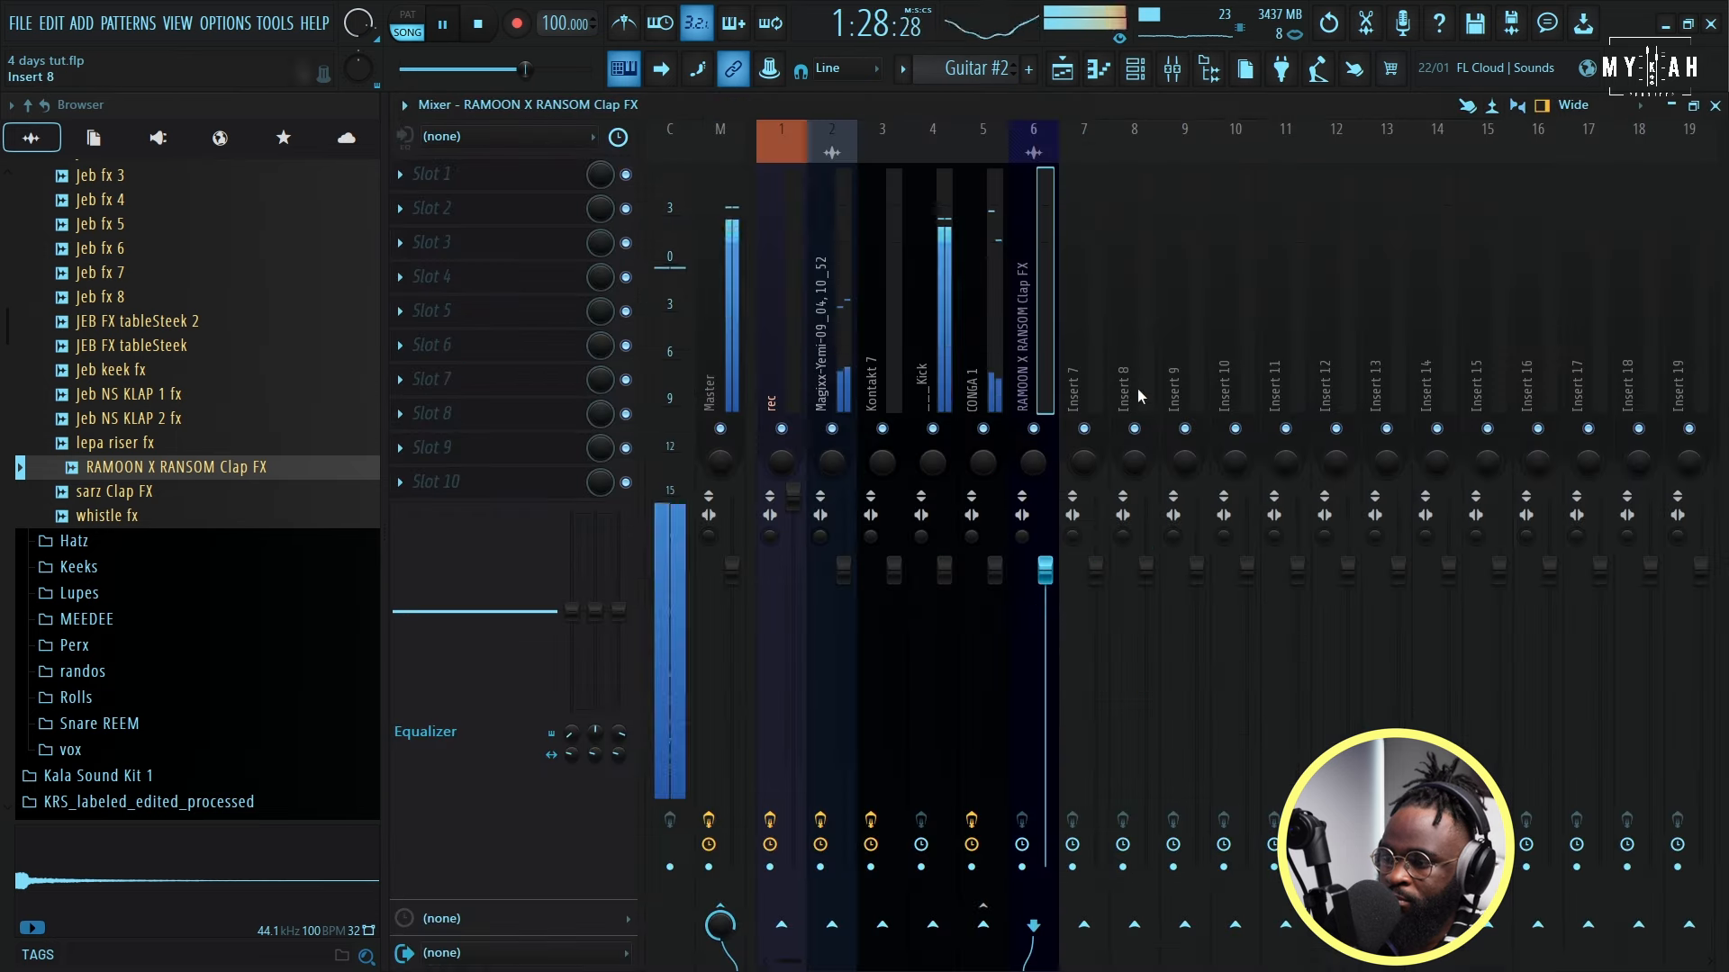
left_click(1064, 72)
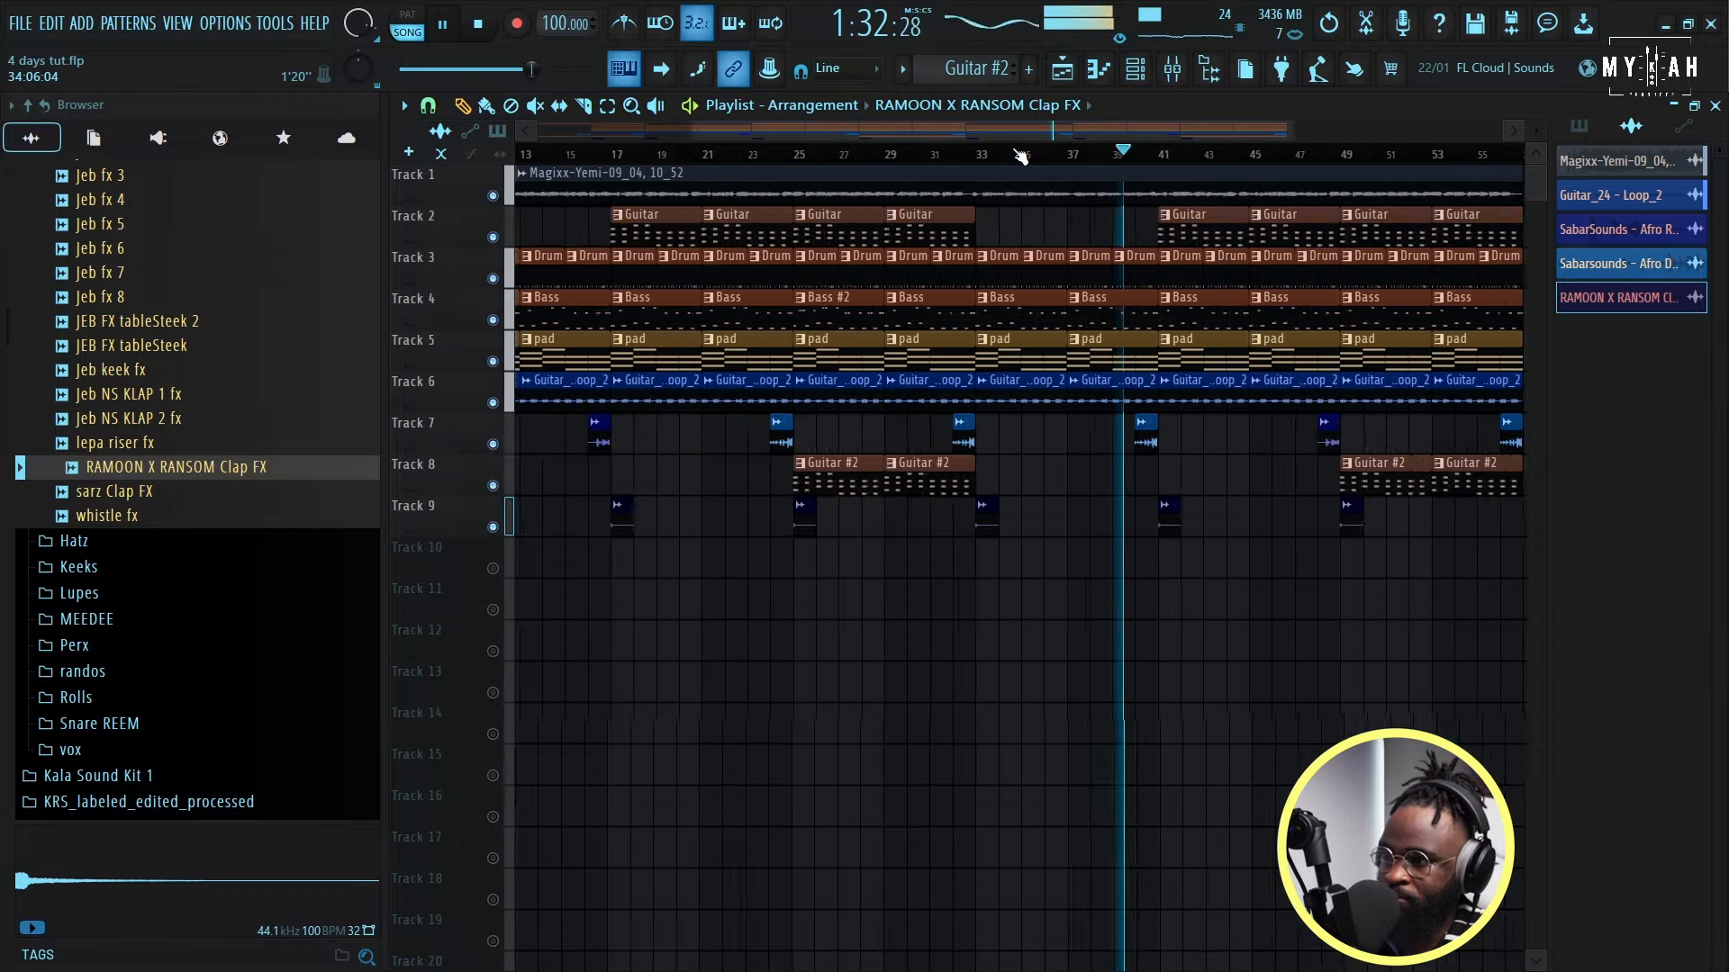
scroll(1021, 156, "down", 3)
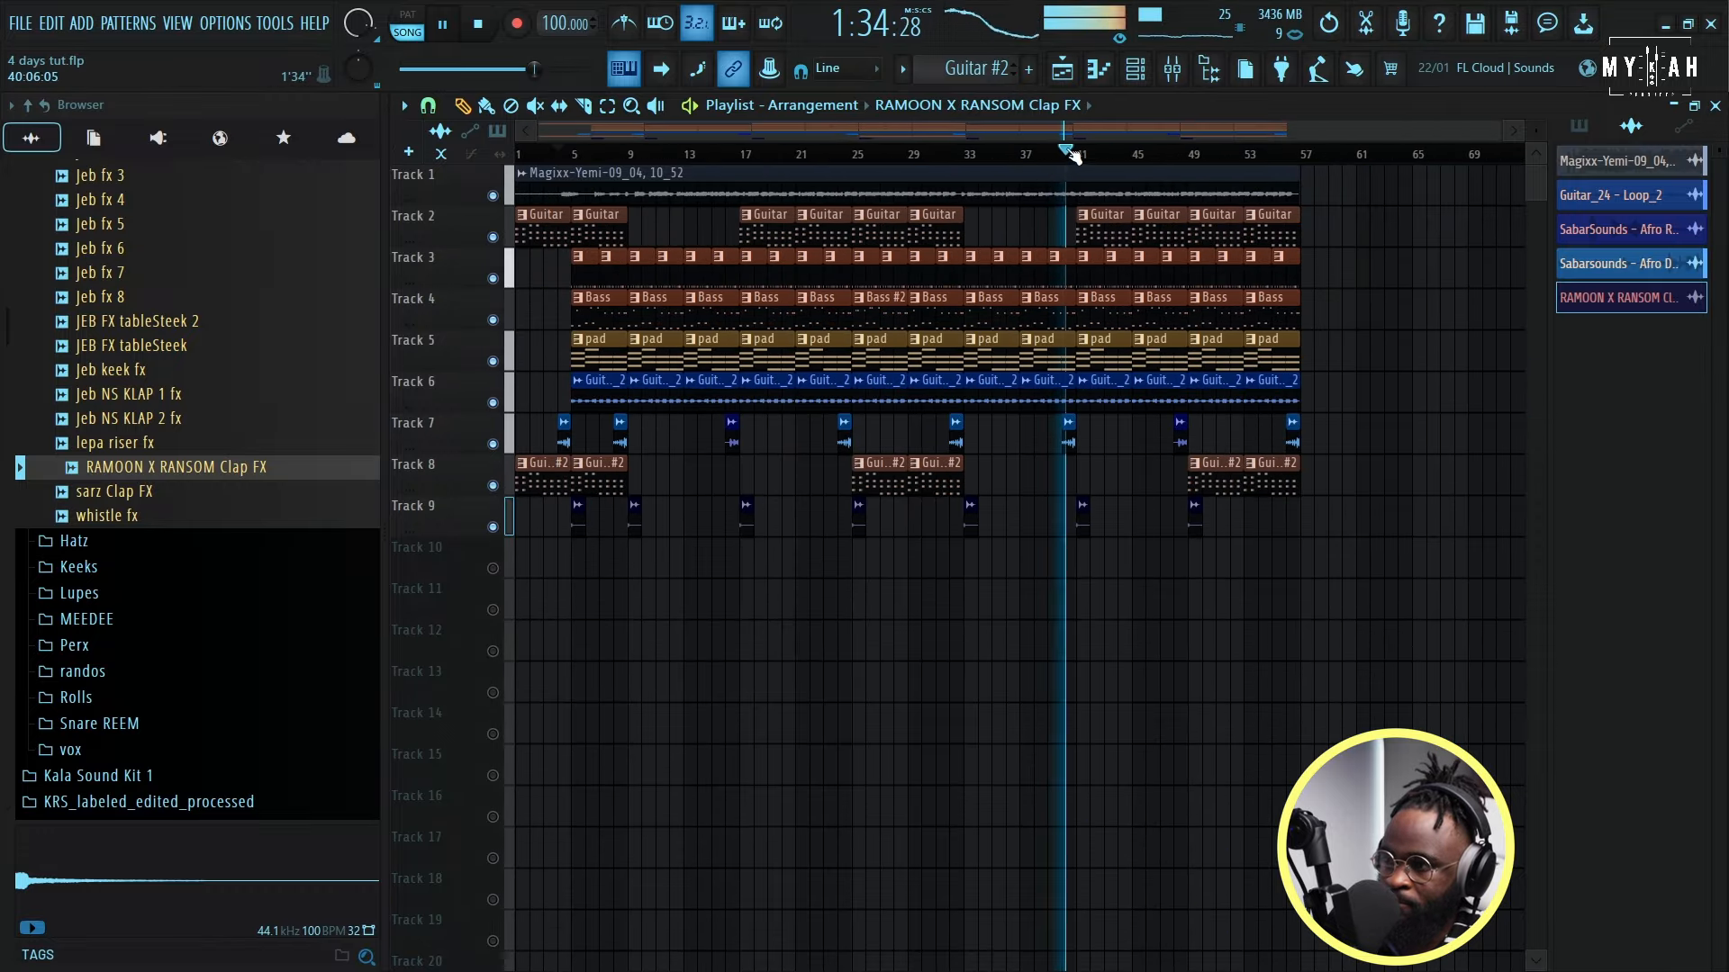